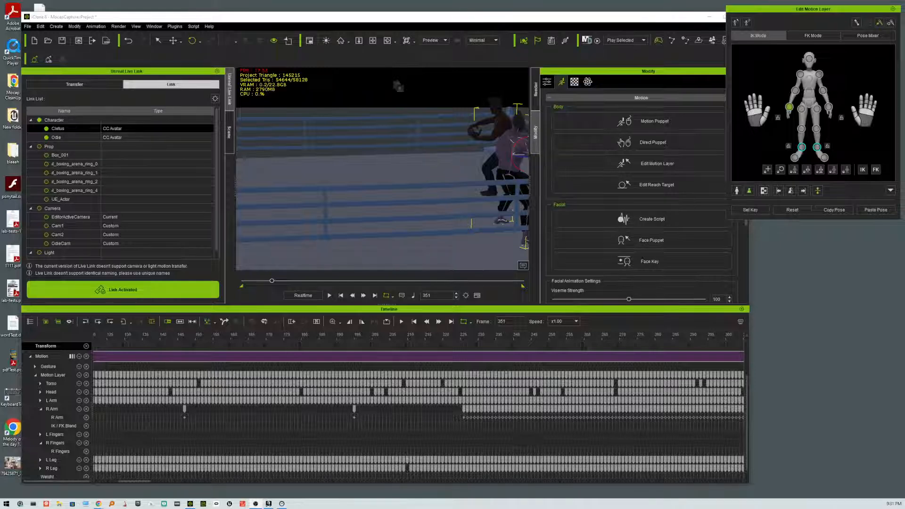
Open the Camera app, shrink its window, and move it out of the workspace
click(7, 504)
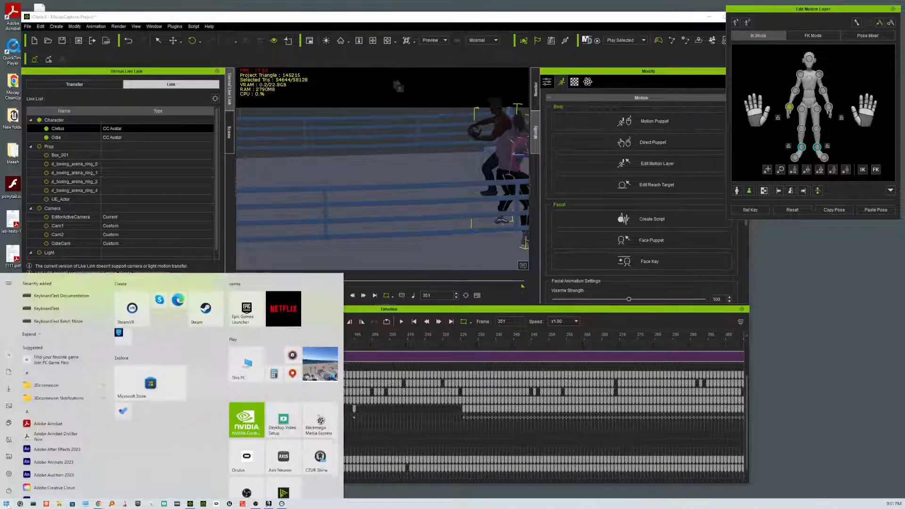
text(cam)
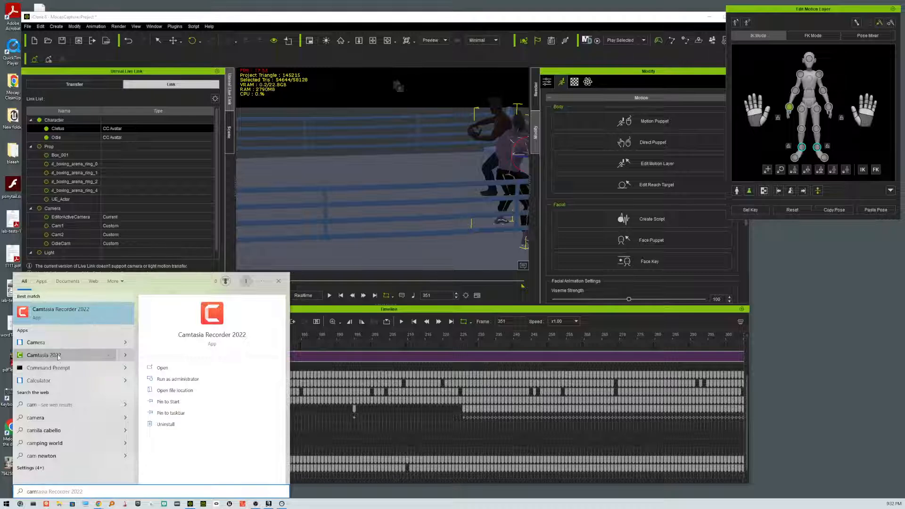
text(era)
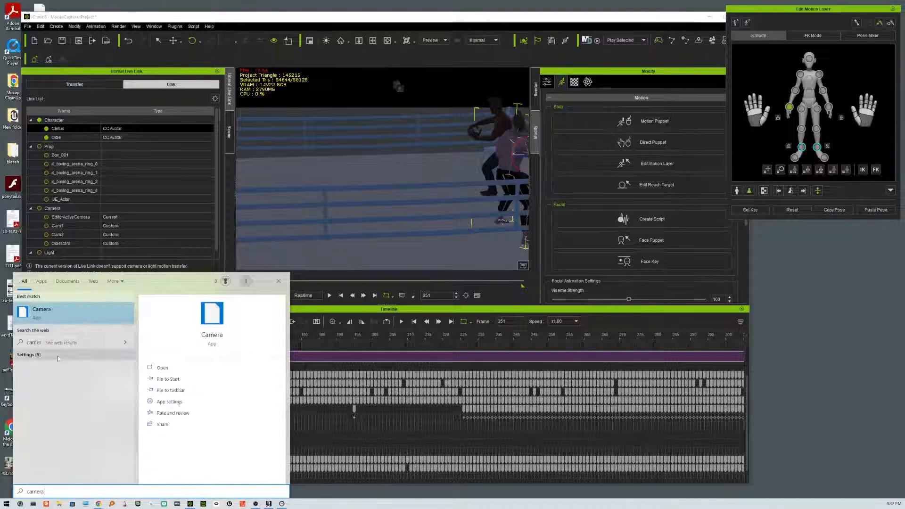
key(Return)
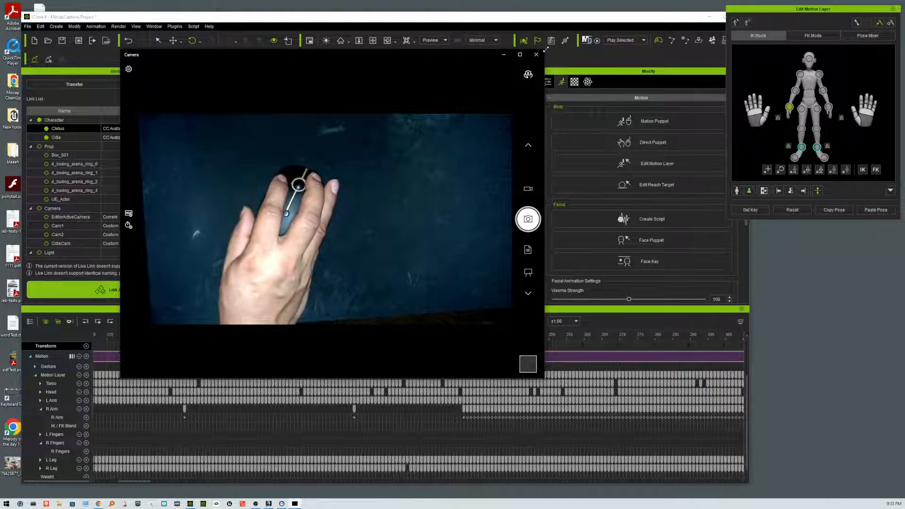
drag(546, 49, 461, 243)
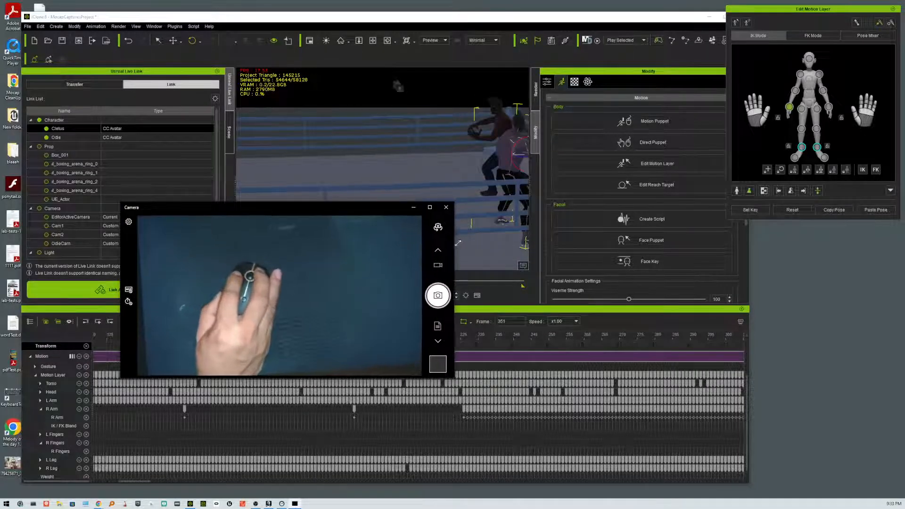
drag(364, 208, 1, 78)
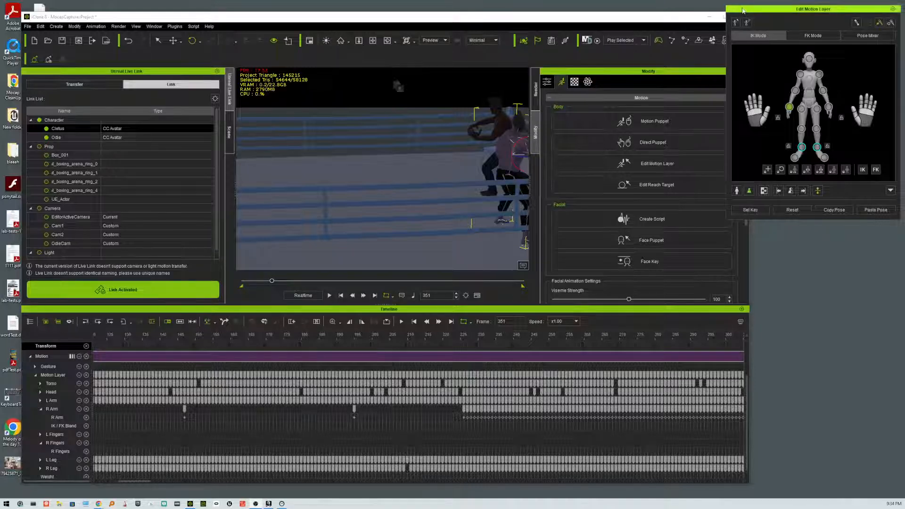
Move the Edit Motion Layer panel and the iClone window apart, and close the small SteamVR status window
drag(746, 9, 782, 7)
drag(682, 21, 652, 32)
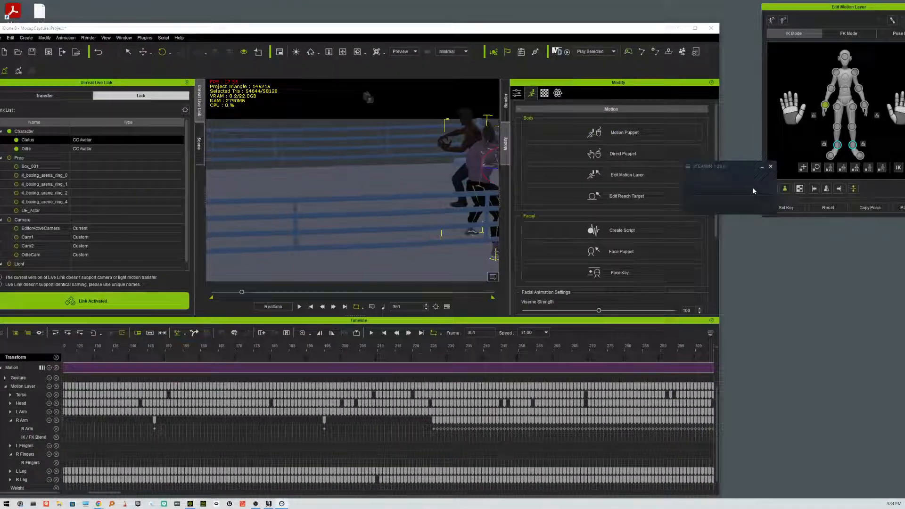
click(770, 166)
Maximize the iClone project window
drag(626, 30, 662, 11)
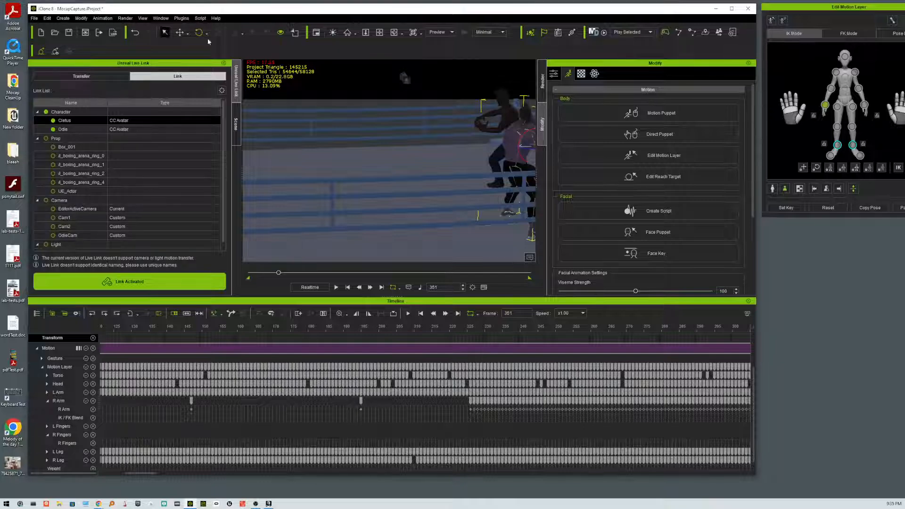
double_click(352, 10)
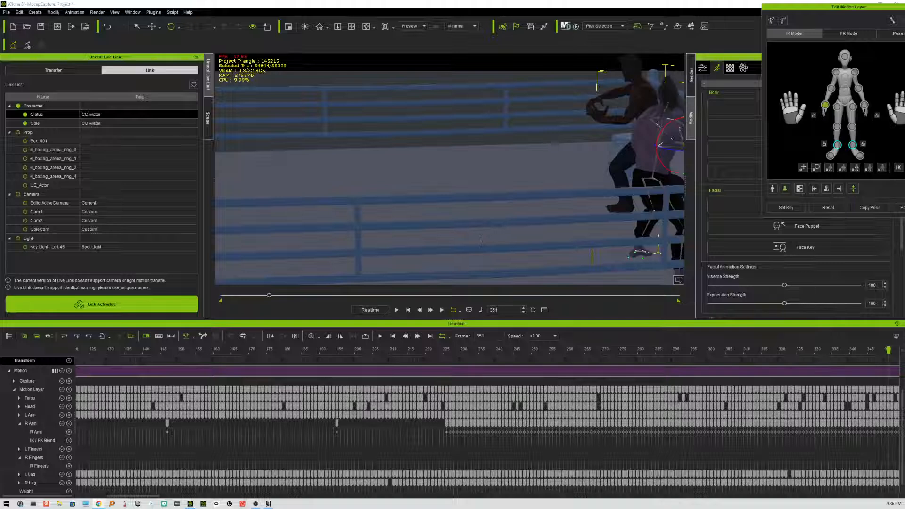
Open the Camera app again, place its live feed over the viewport in a narrower window, and close it when finished
click(5, 504)
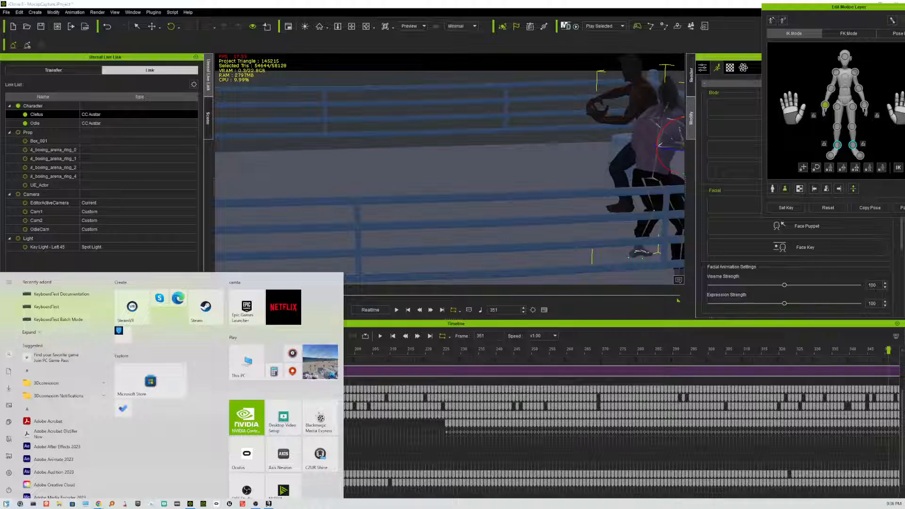
text(calculatoram)
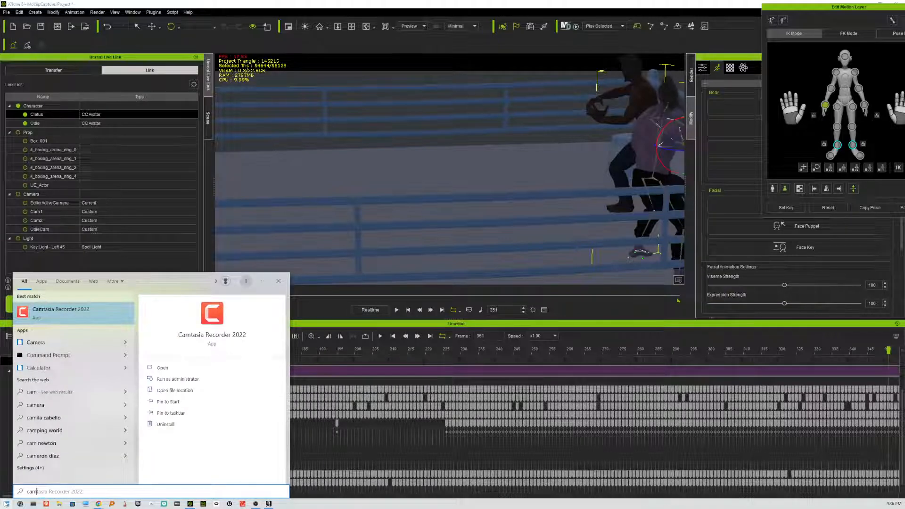
click(64, 342)
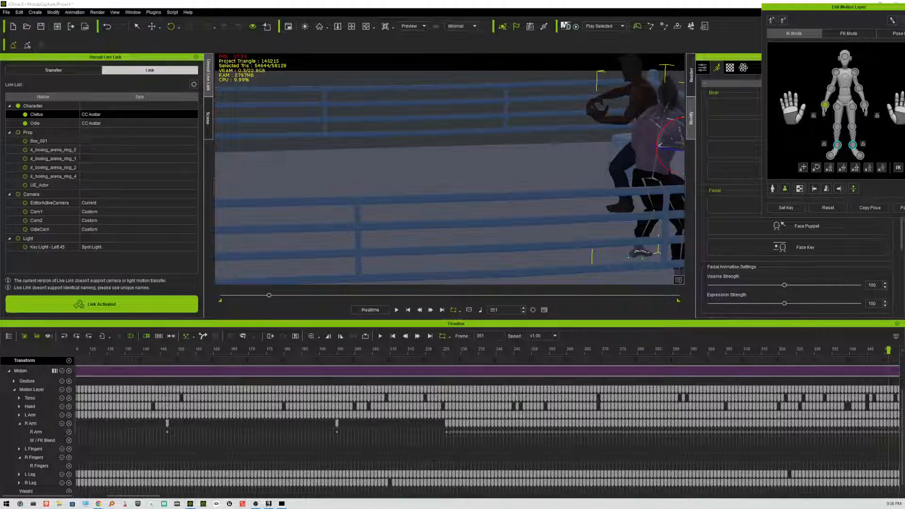
drag(0, 192, 397, 124)
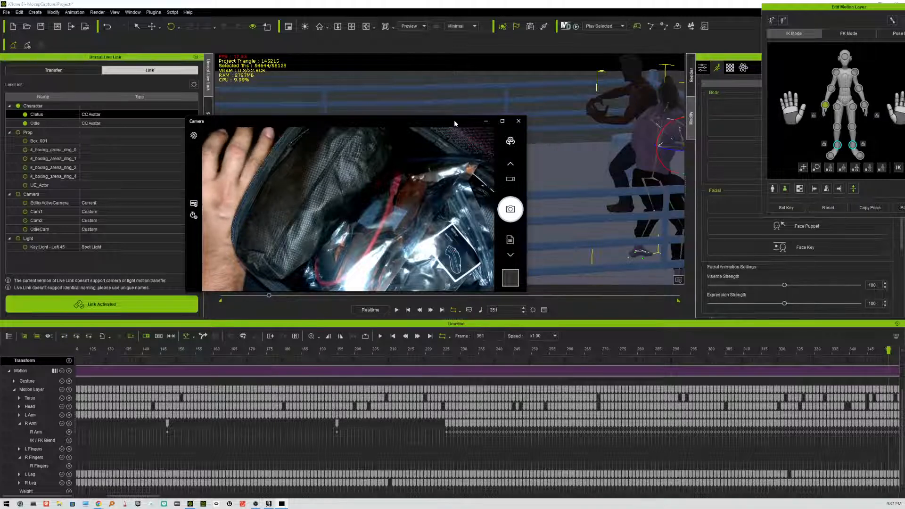
drag(457, 122, 486, 72)
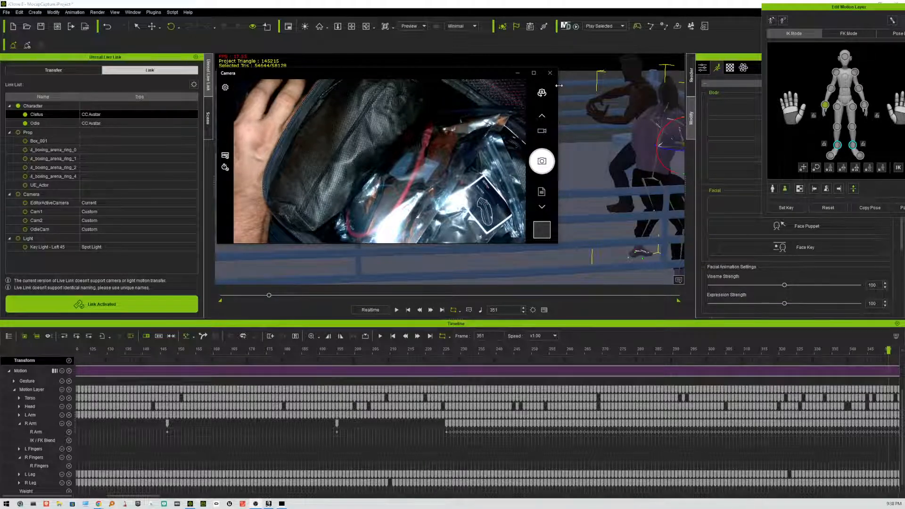
drag(559, 98, 393, 96)
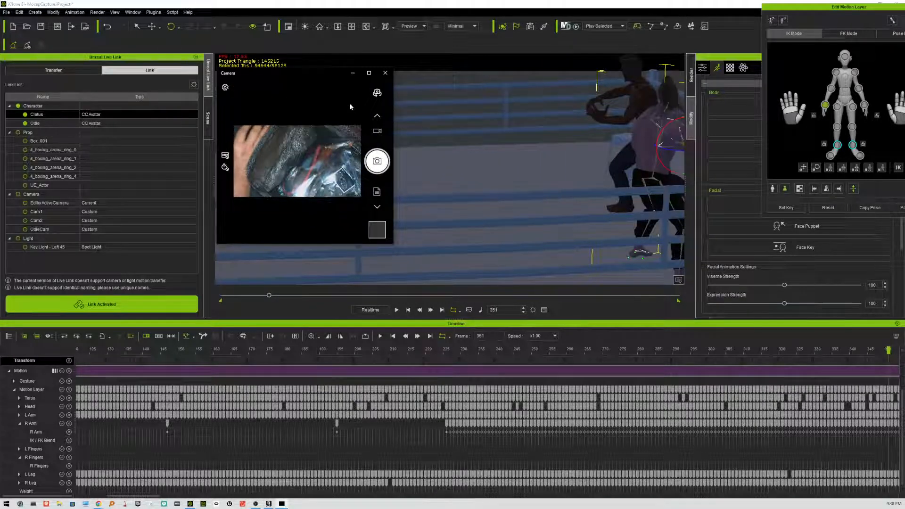
click(387, 73)
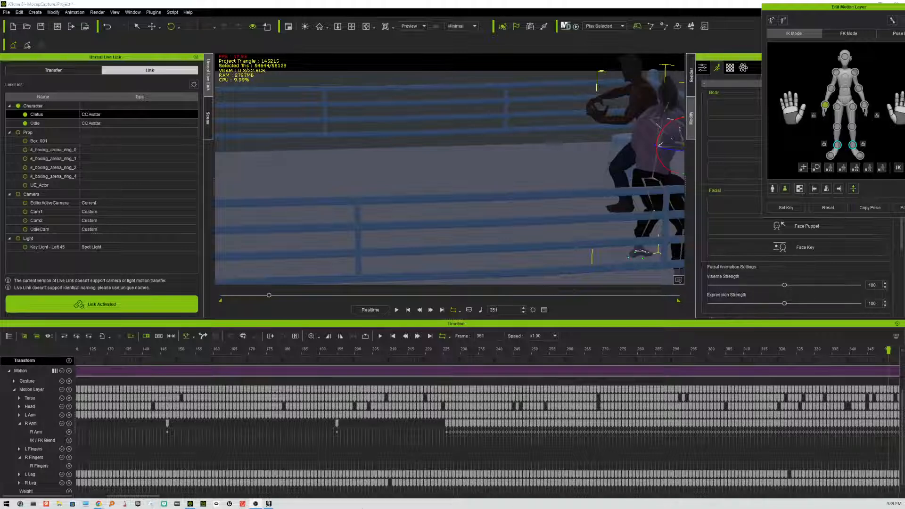
Open the Everything file search and move its window out of the workspace
click(112, 504)
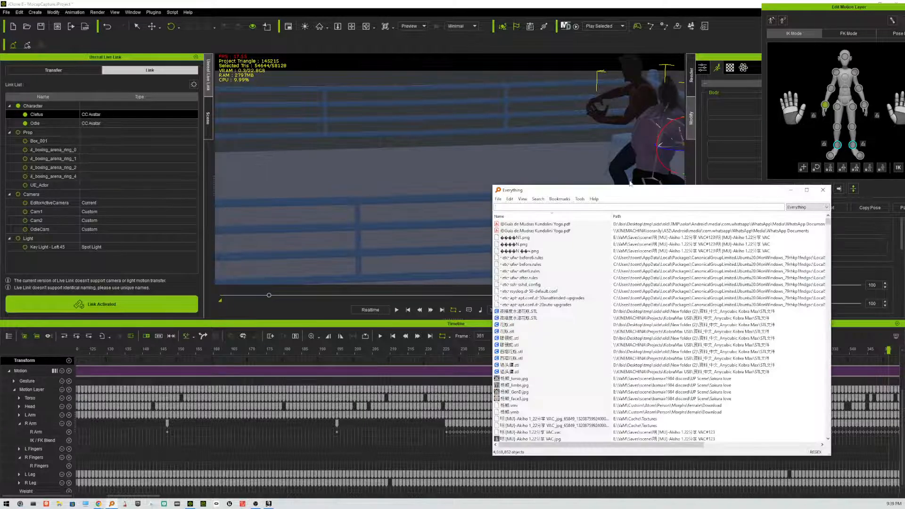
drag(622, 189, 0, 115)
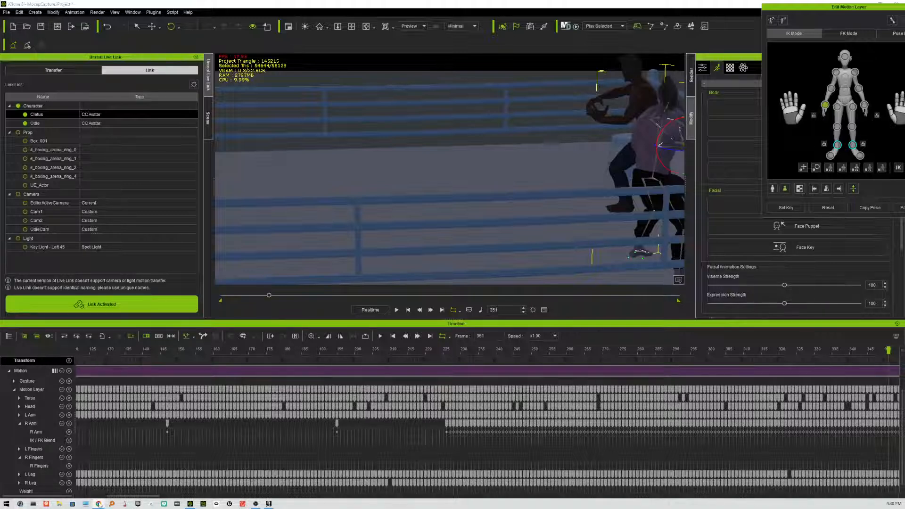
Switch to the Chrome window showing YouTube and search the web for Cascadeur to reach its website
mouse_move(99, 504)
click(156, 477)
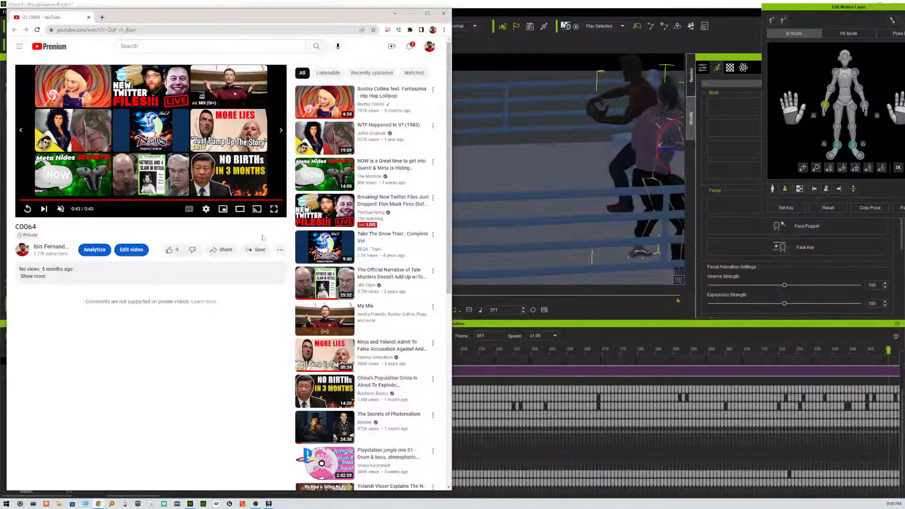
click(228, 30)
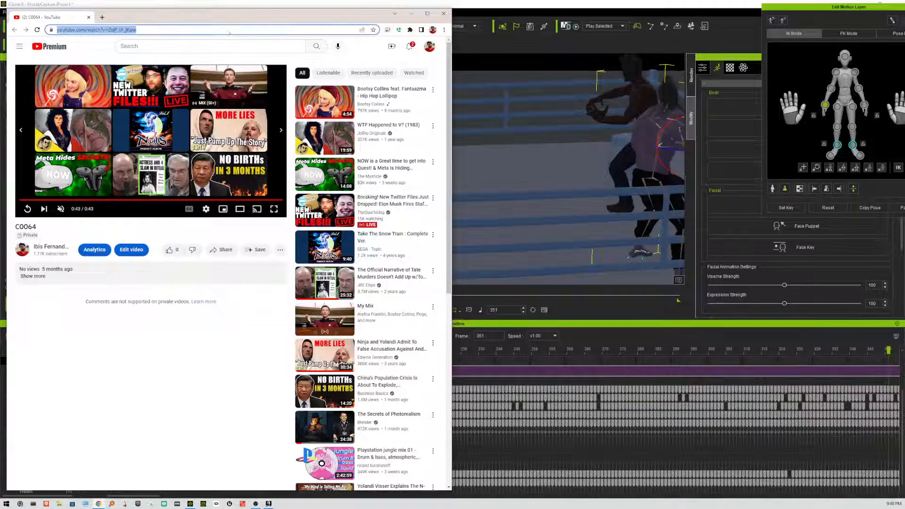
right_click(228, 31)
click(251, 90)
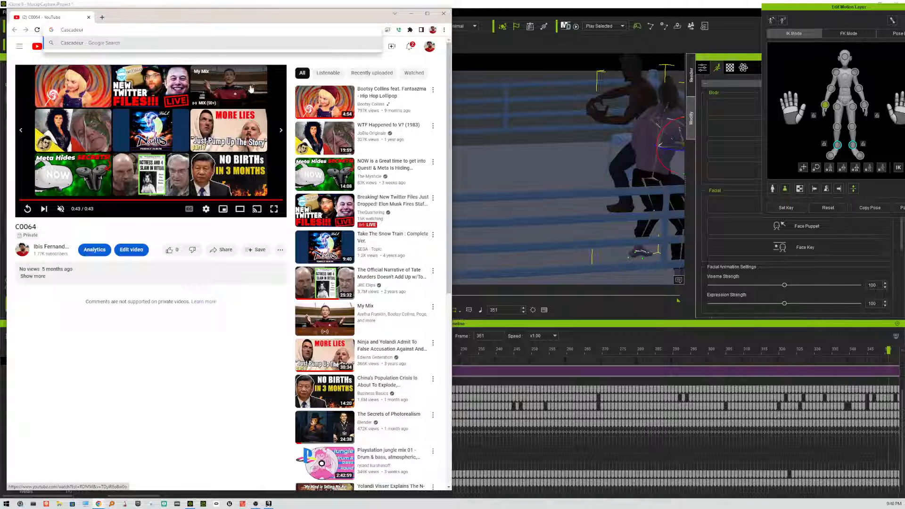
key(Return)
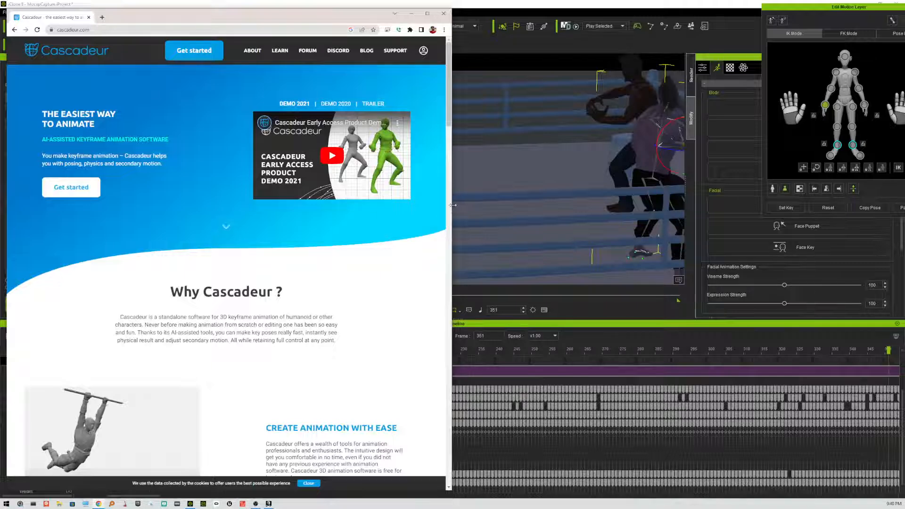
Widen the browser window and play the Cascadeur Demo 2021 video with its sound muted
drag(452, 205, 596, 189)
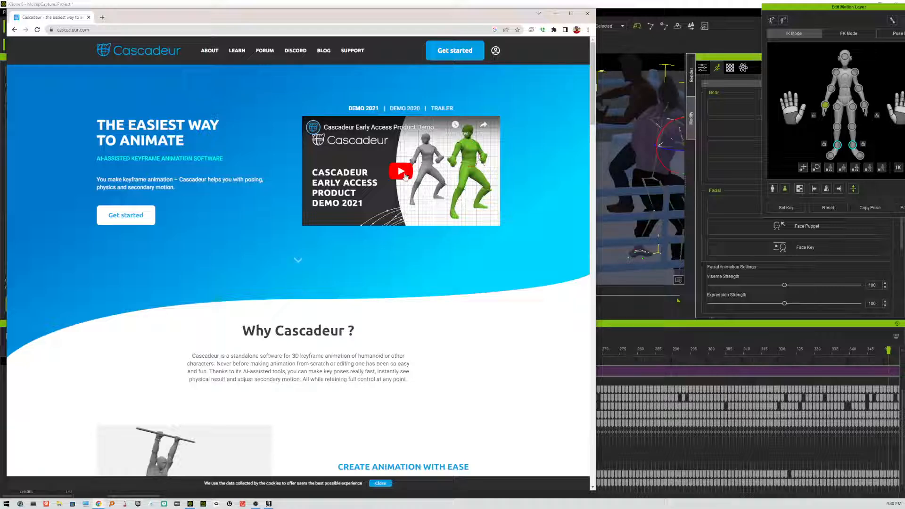
click(406, 176)
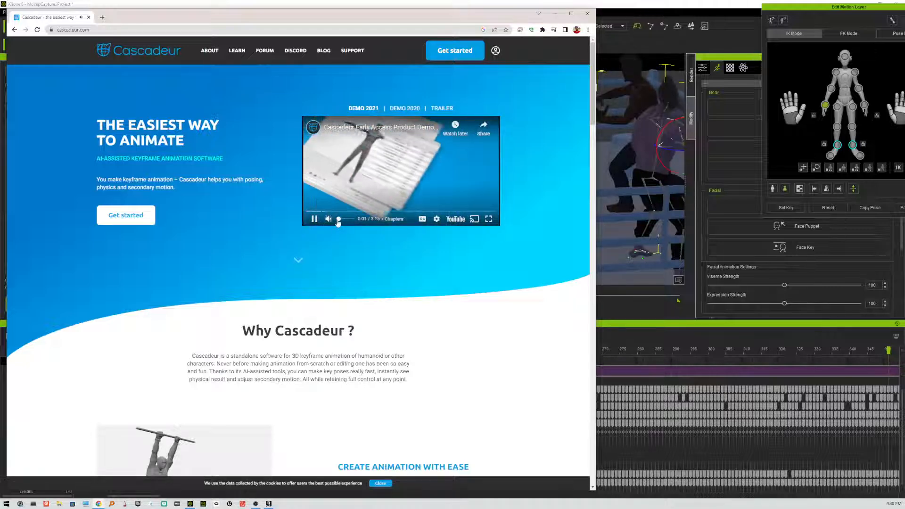
click(337, 221)
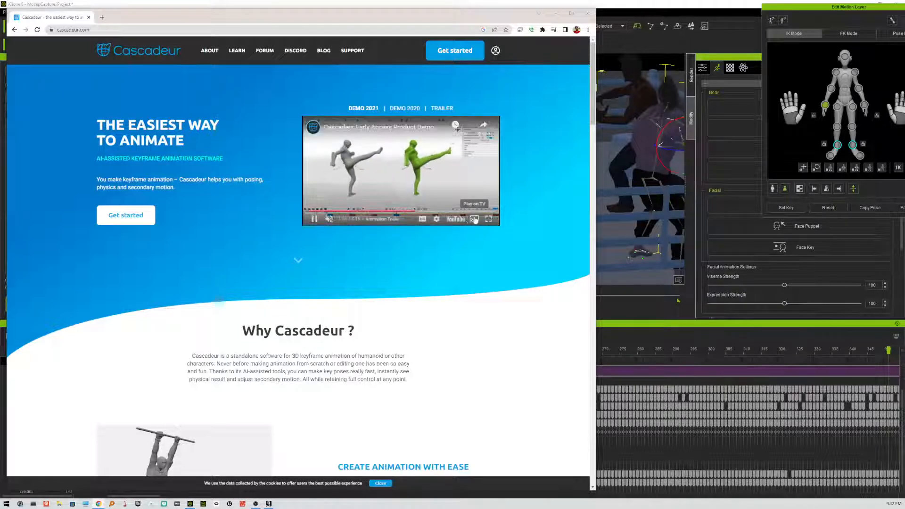
Examine the feature overview under "Why Cascadeur?" on the home page, from easy animation to the AI tools
scroll(395, 333, down, 9)
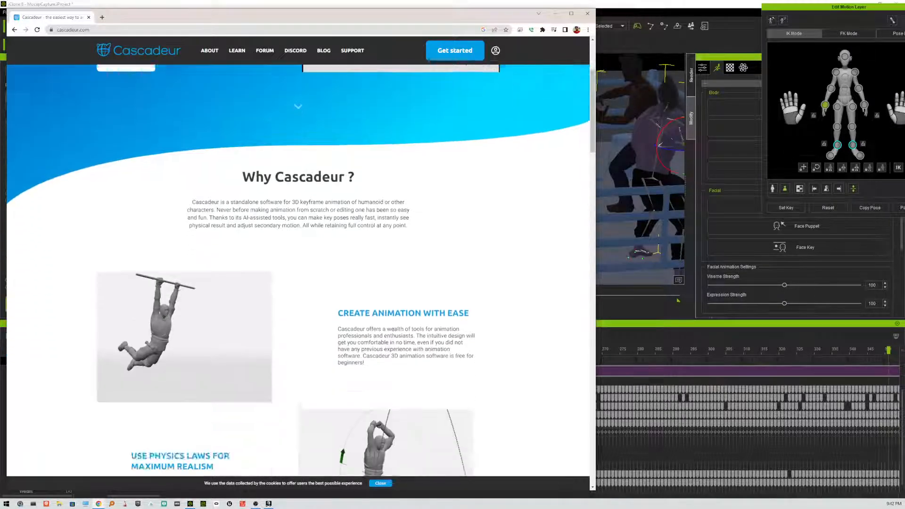
scroll(395, 333, down, 13)
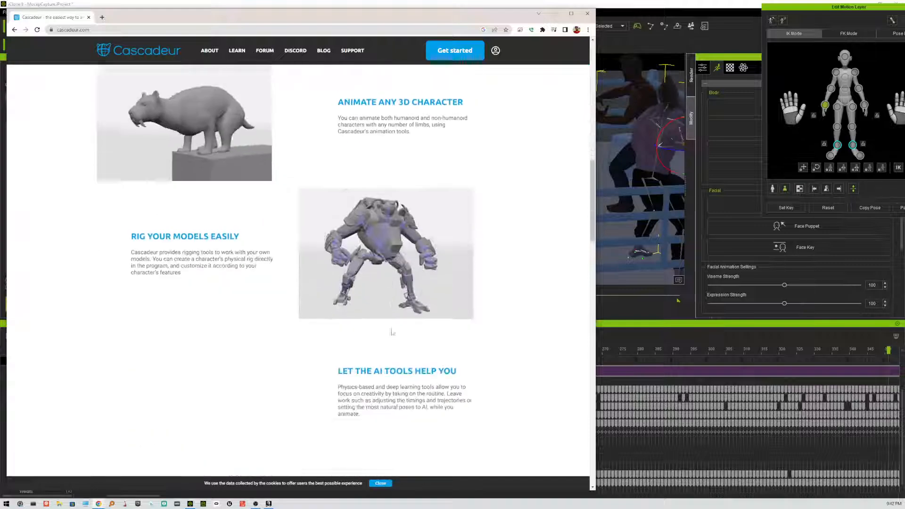
scroll(394, 333, down, 4)
scroll(394, 332, up, 17)
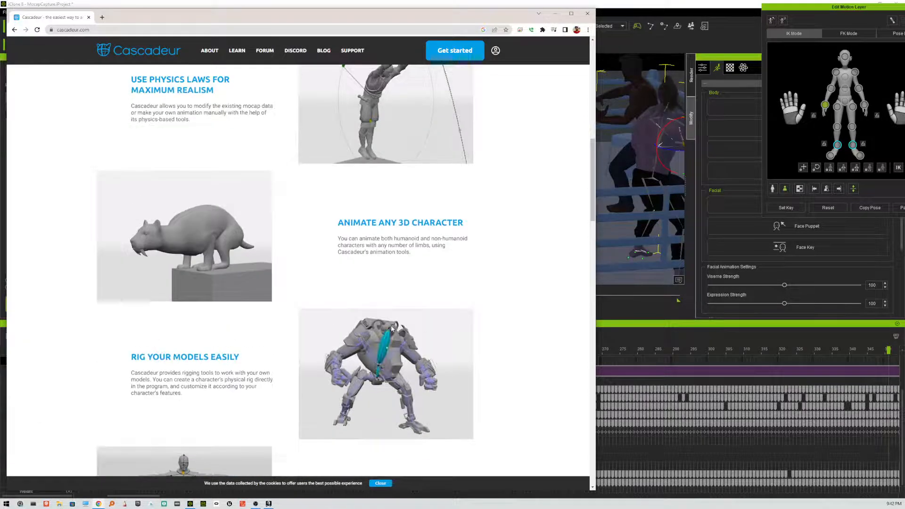
scroll(392, 328, up, 11)
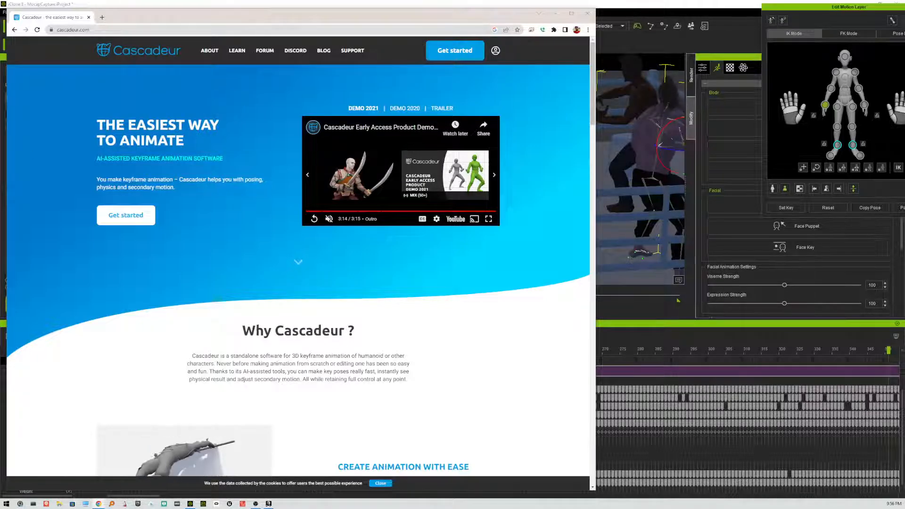
click(551, 115)
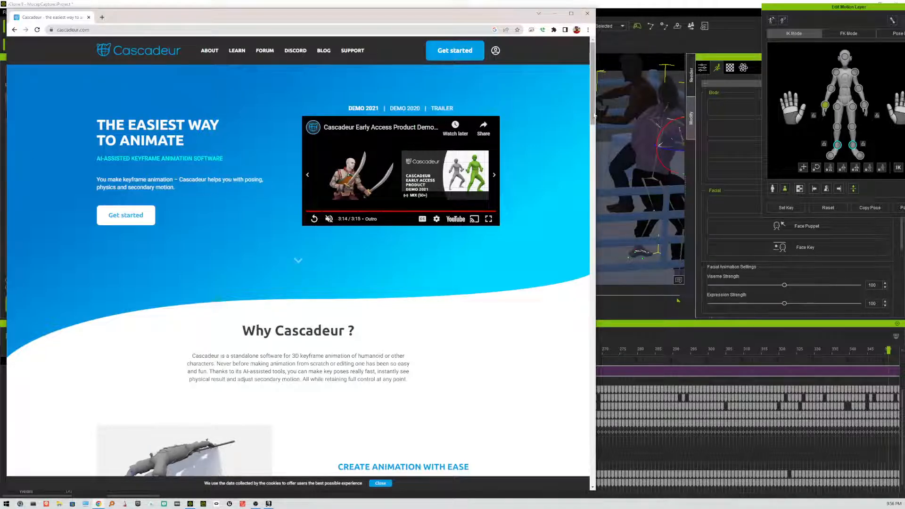
drag(592, 115, 576, 108)
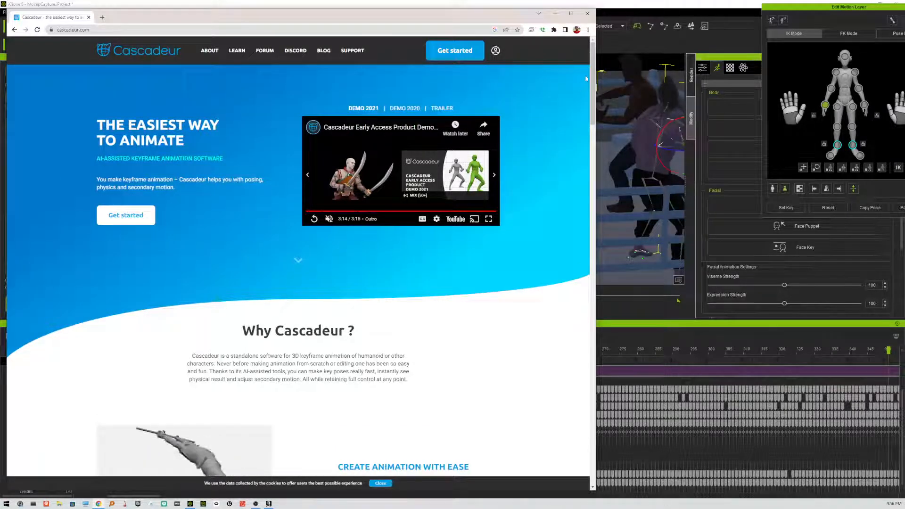
drag(593, 72, 590, 124)
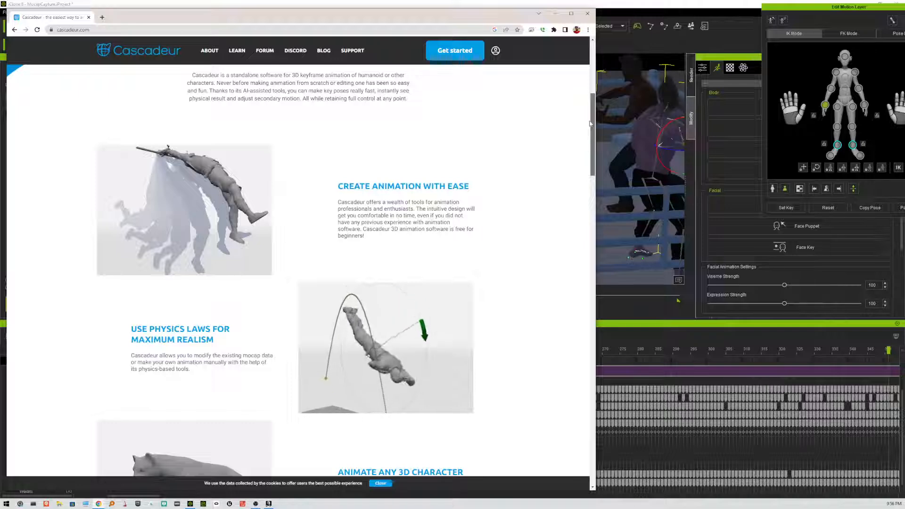
drag(590, 124, 573, 62)
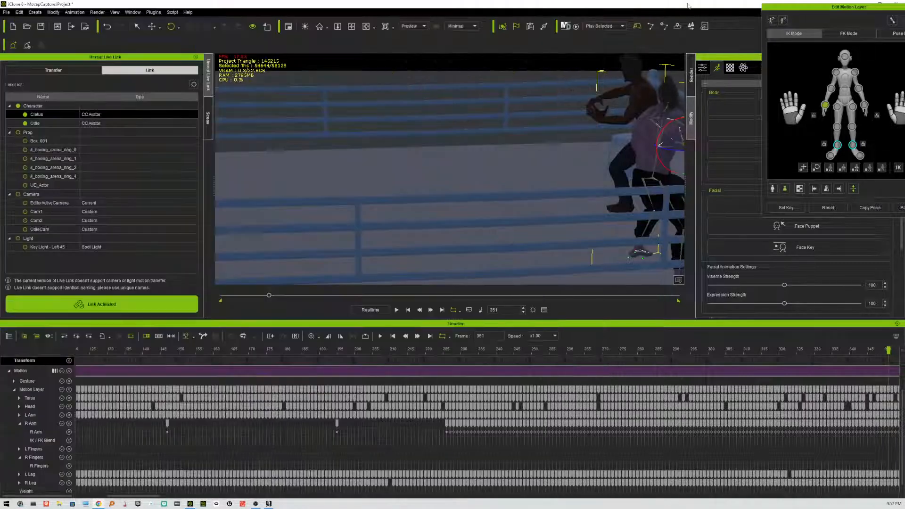
Return to iClone and move the Edit Motion Layer panel fully into view over the Modify panel
click(744, 9)
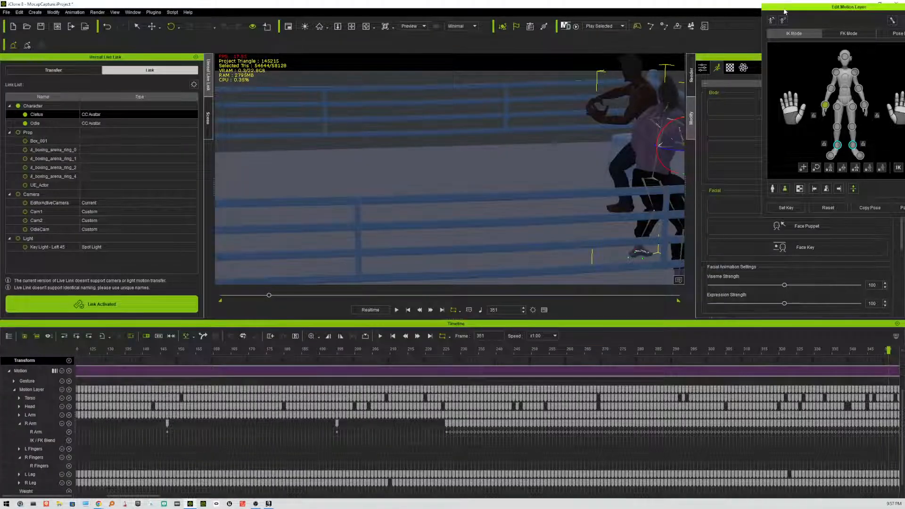
drag(782, 12, 738, 32)
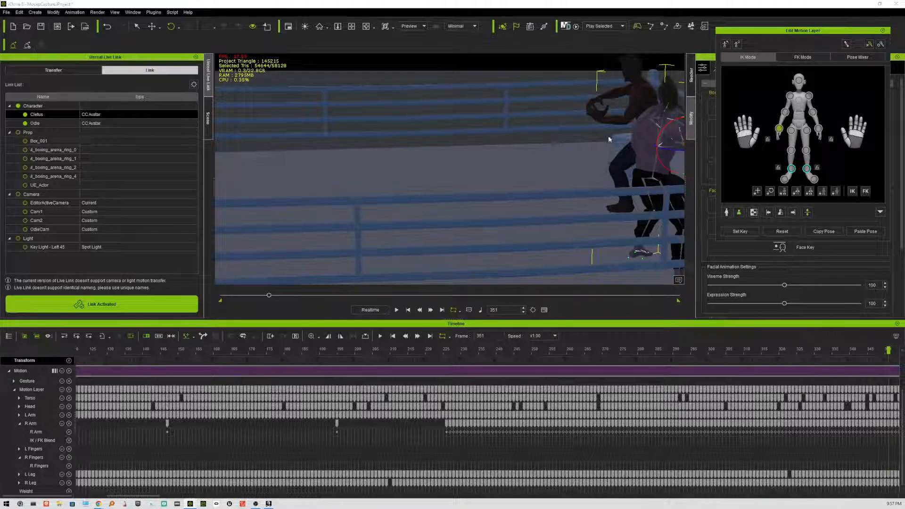
Review Cletus's animation by scrubbing to frame 223 and playing it, and return the playhead to frame 0
drag(315, 361, 438, 355)
click(437, 354)
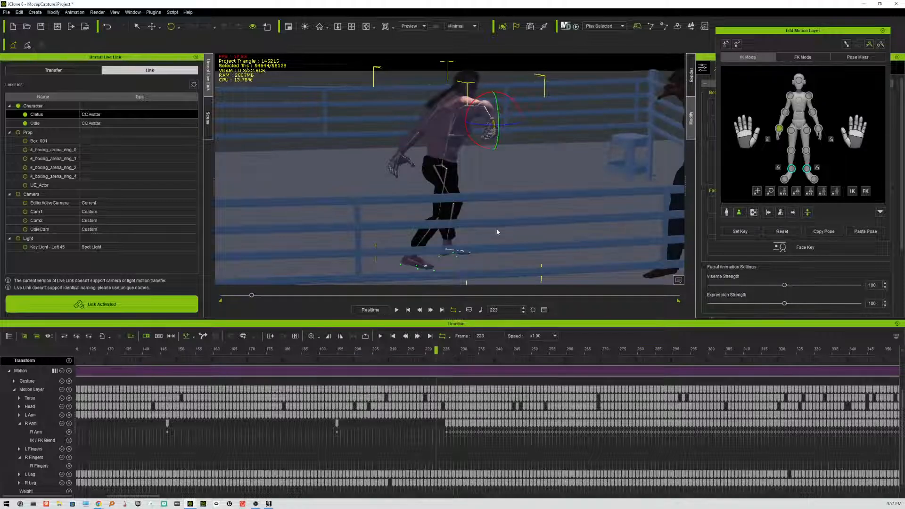
click(397, 310)
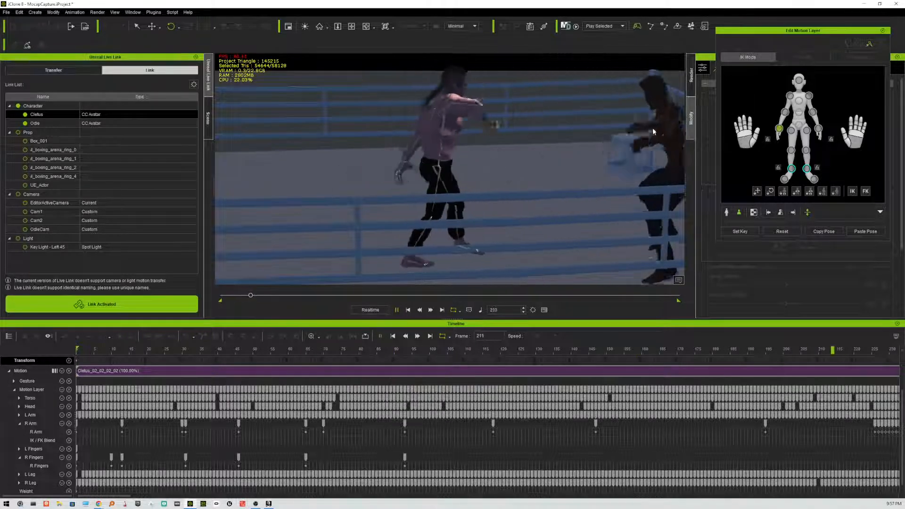
click(391, 337)
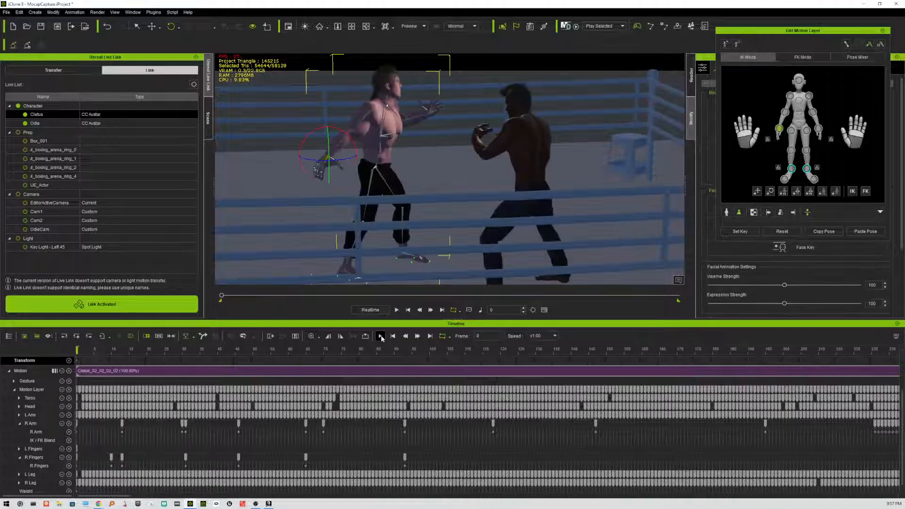
scroll(538, 174, down, 2)
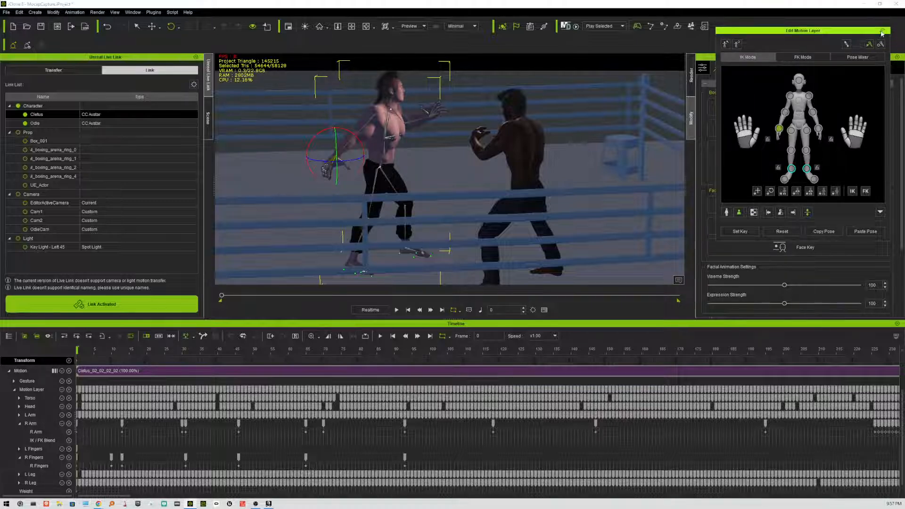
Close the Edit Motion Layer editor and select the Odie character, with the playhead at frame 0 and his tracks displayed
click(882, 31)
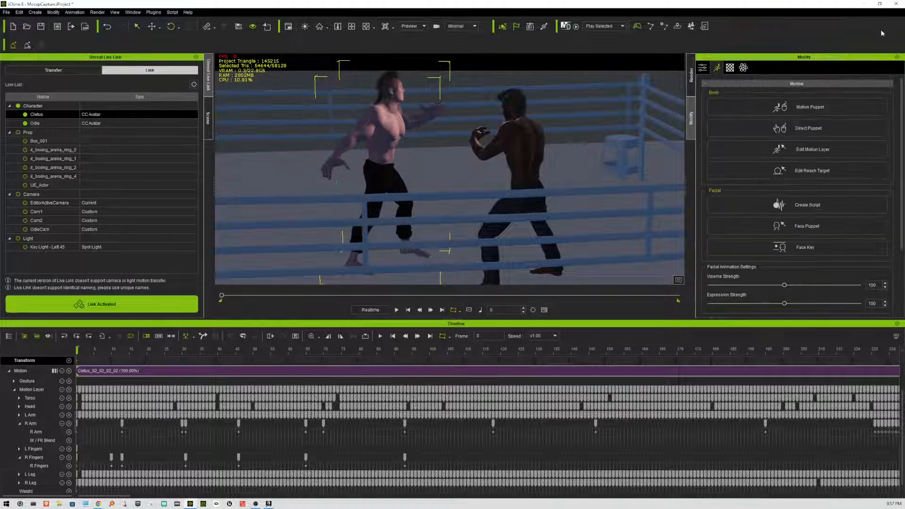
click(520, 159)
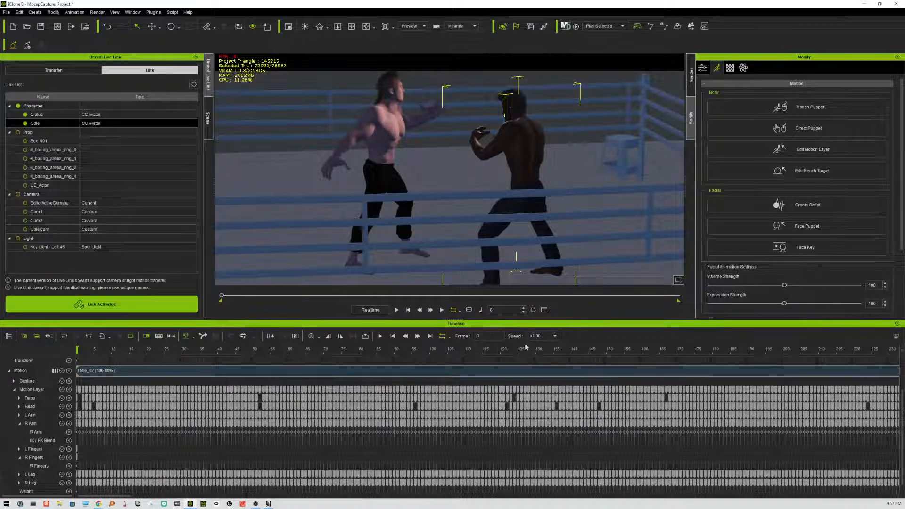
click(36, 361)
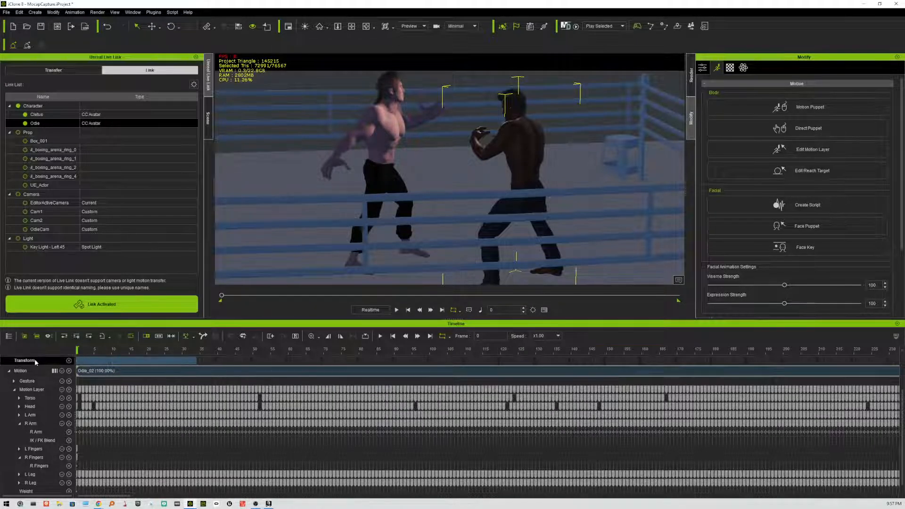
click(133, 362)
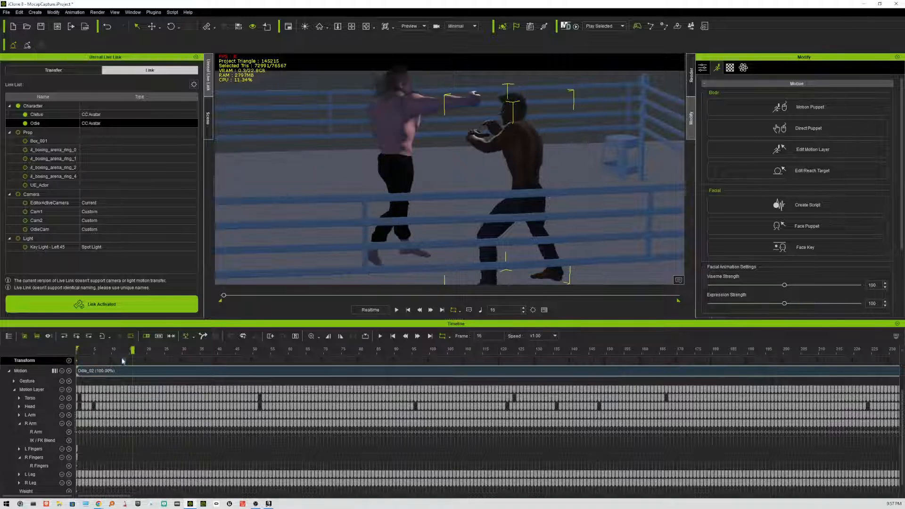
drag(124, 361, 69, 350)
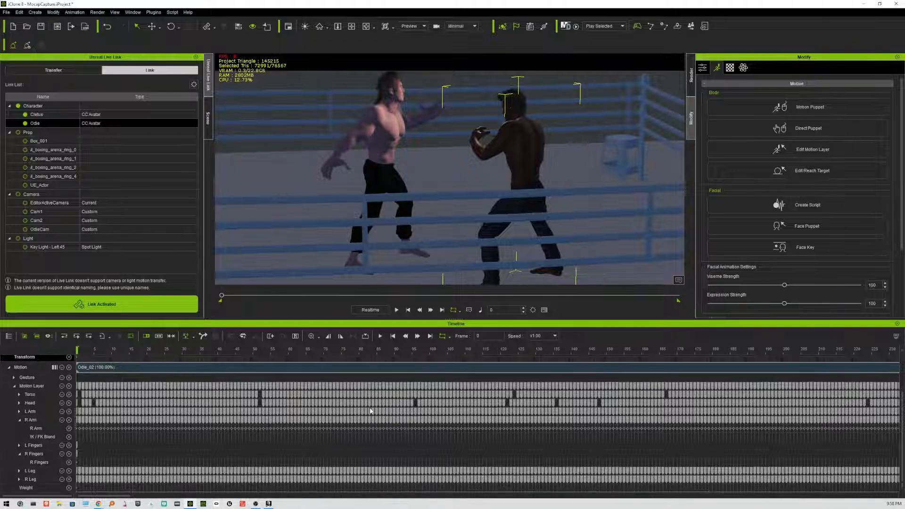
scroll(370, 408, up, 2)
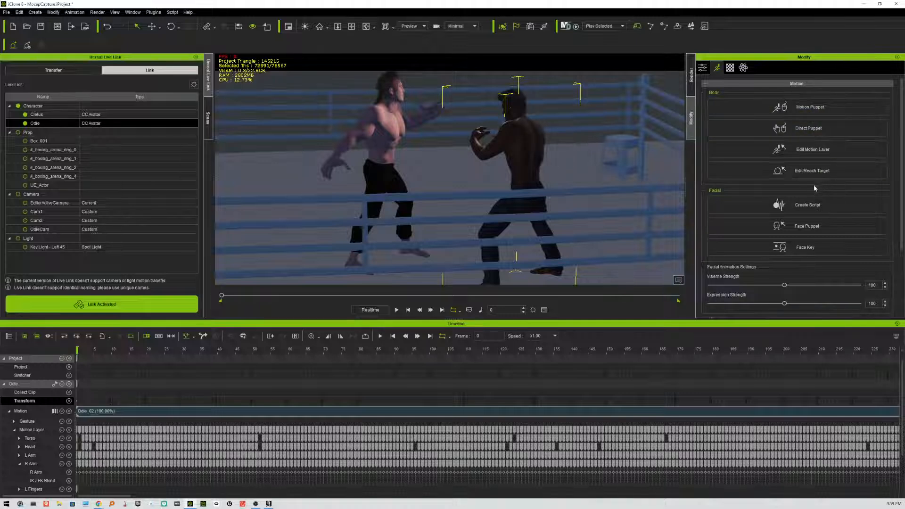
Start Edit Motion Layer for Odie, shift its window slightly, and select his right elbow in IK Mode
click(813, 150)
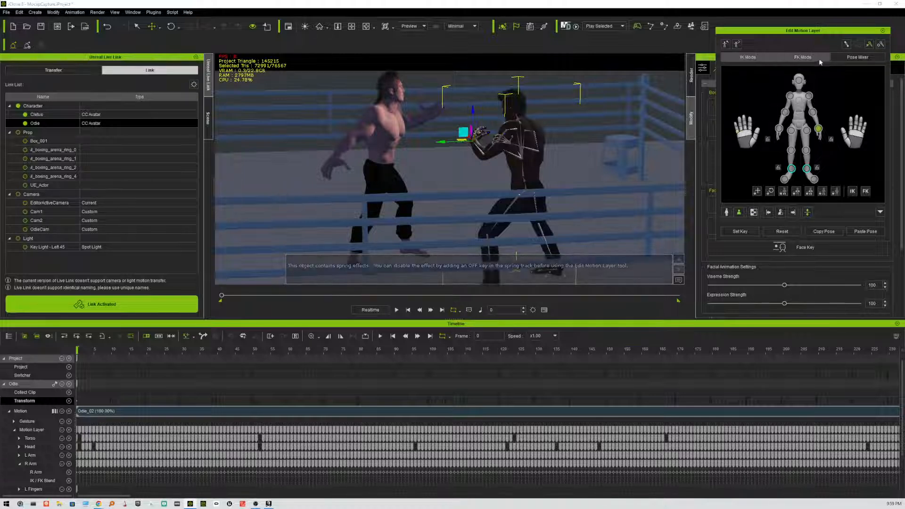
mouse_move(809, 32)
mouse_down()
mouse_move(797, 68)
mouse_move(814, 29)
mouse_up()
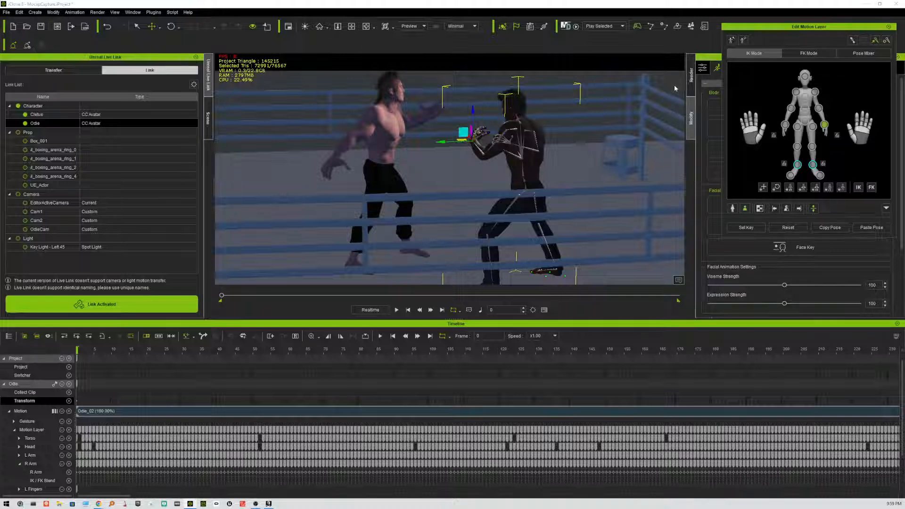
click(796, 93)
click(792, 109)
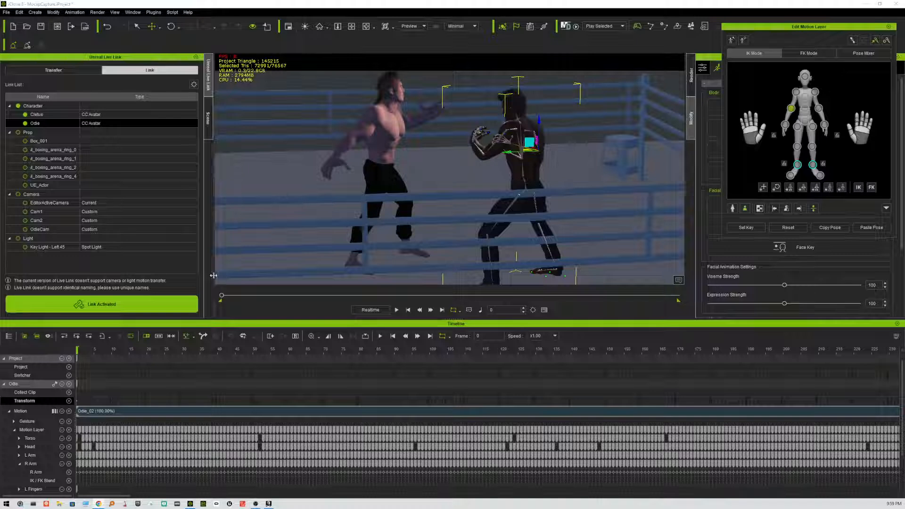
Examine Odie's arms and open hands up close from several angles behind him
scroll(471, 169, up, 3)
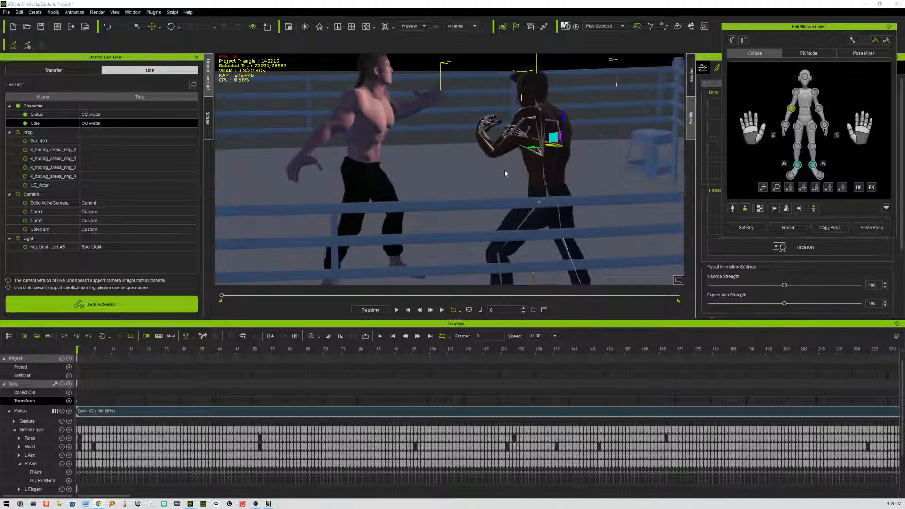
scroll(505, 173, up, 2)
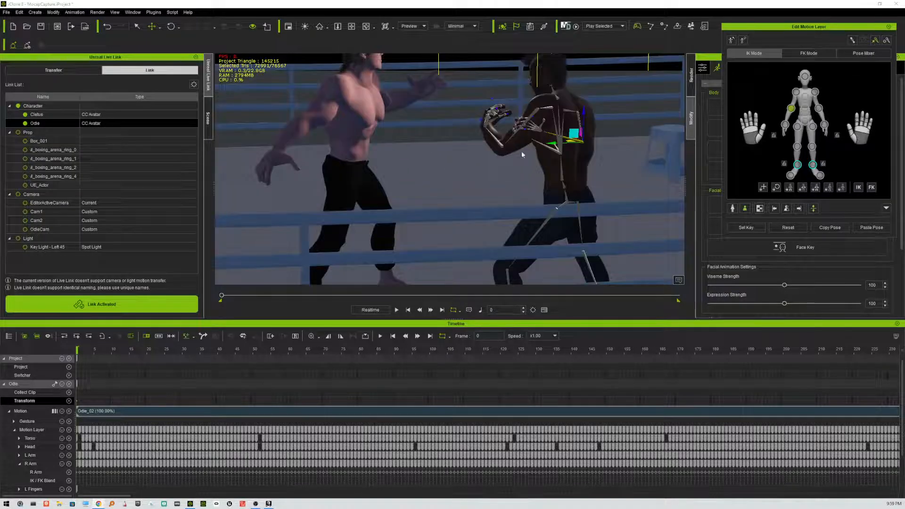
click(352, 25)
drag(493, 89, 377, 146)
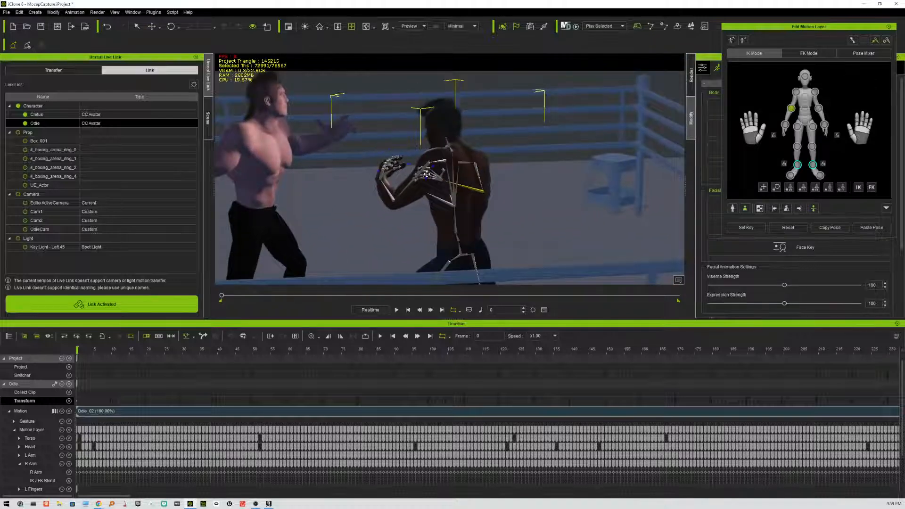
scroll(437, 184, up, 1)
scroll(437, 183, up, 3)
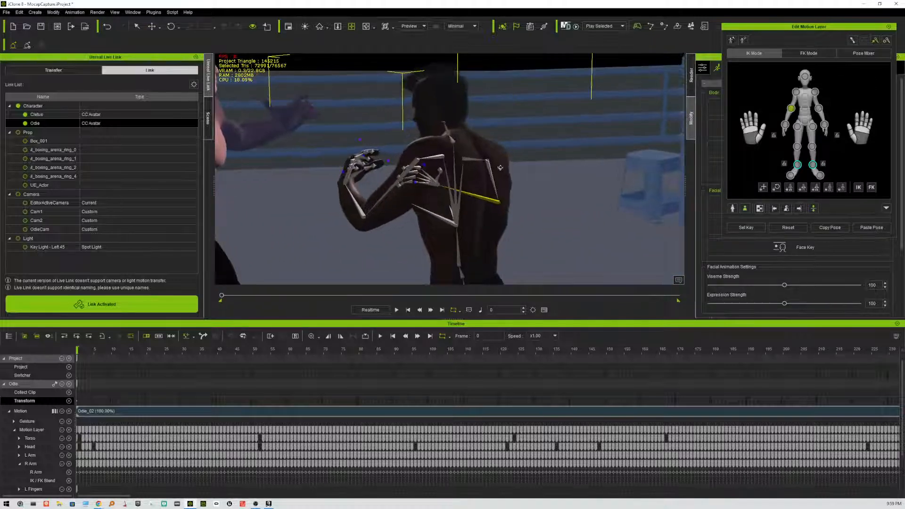
scroll(393, 189, up, 2)
right_drag(393, 189, 423, 164)
middle_drag(353, 121, 472, 134)
scroll(456, 146, up, 4)
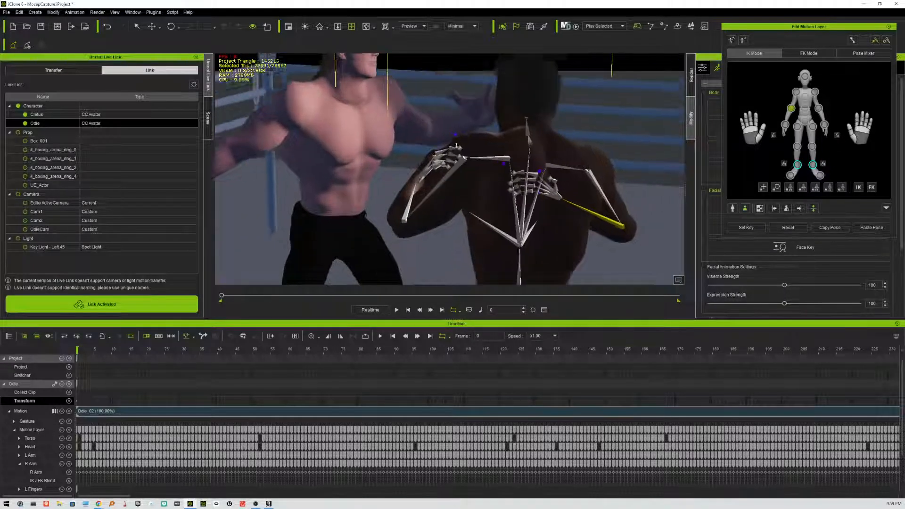
right_drag(455, 146, 319, 148)
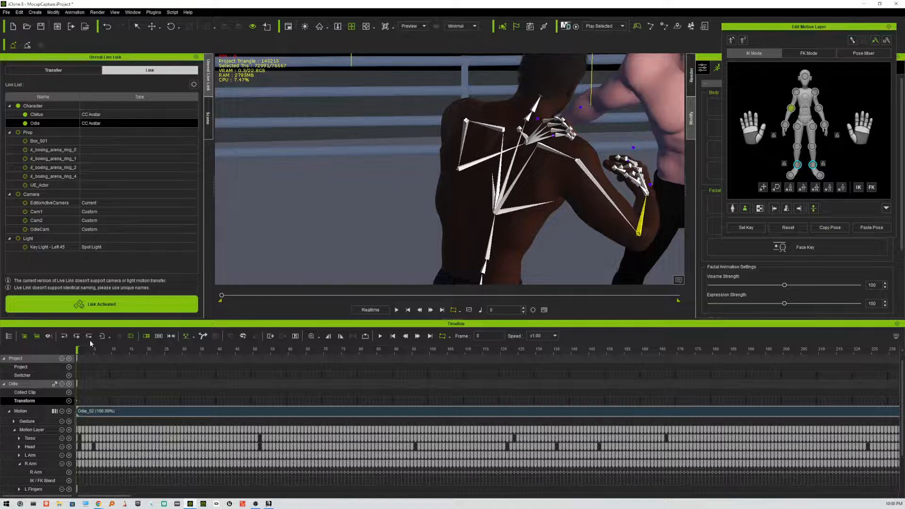
middle_drag(596, 154, 338, 172)
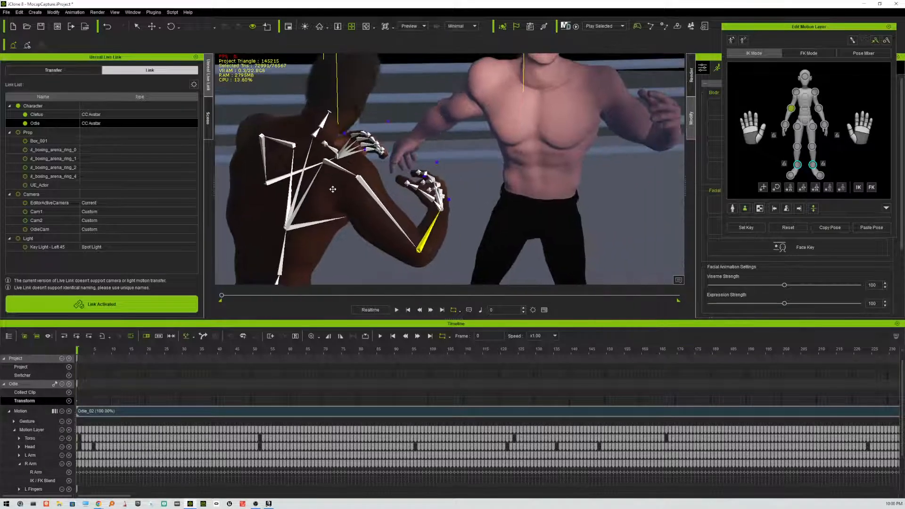
right_drag(333, 189, 410, 184)
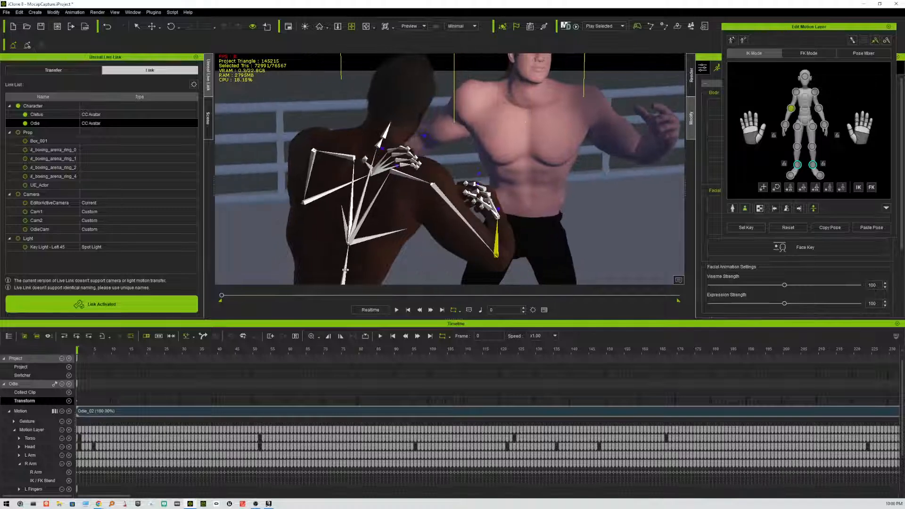
Play the opening of Odie's motion to check his hands, and return to frame 0
click(380, 336)
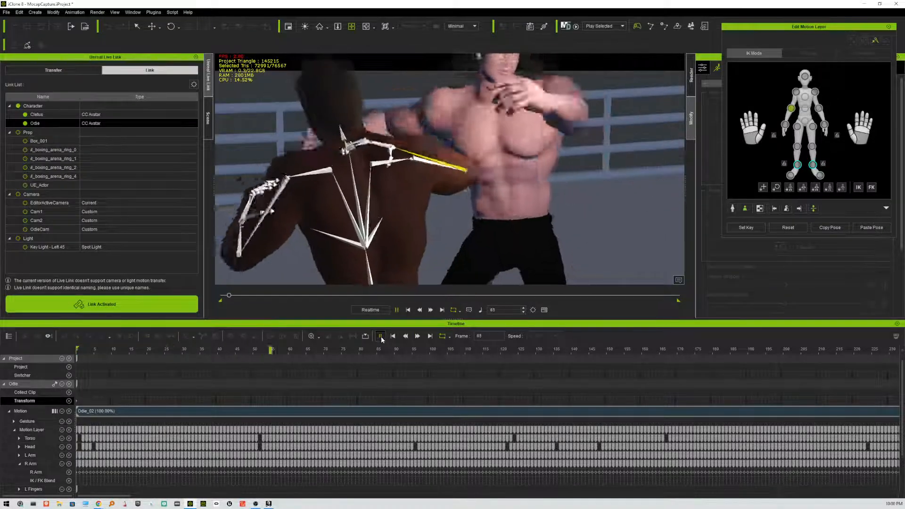
click(380, 336)
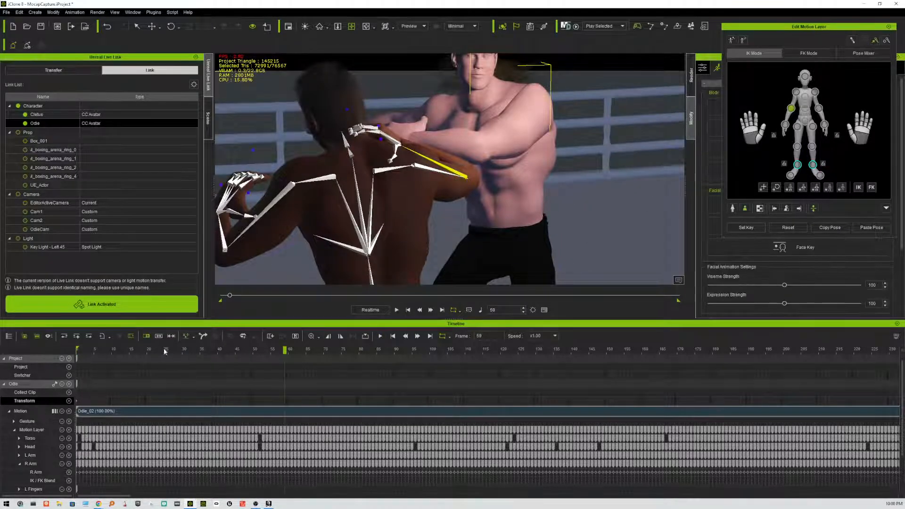
drag(154, 350, 65, 352)
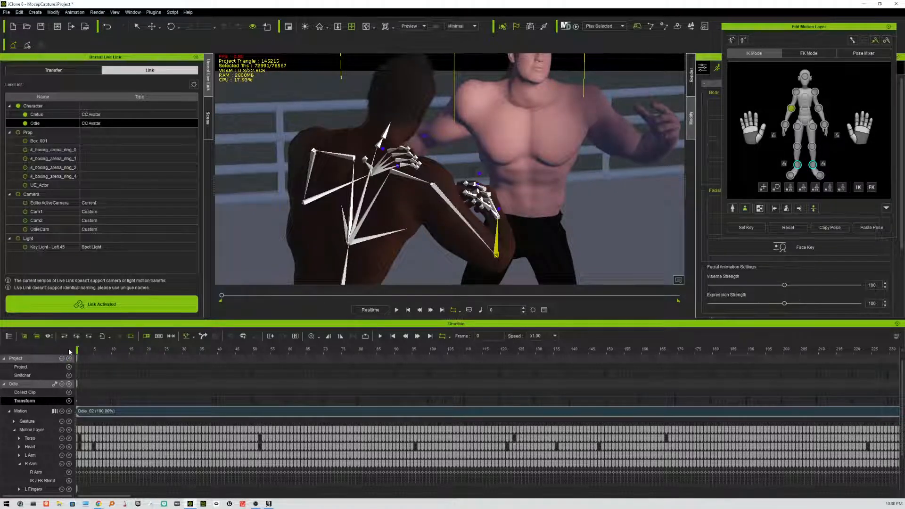
drag(78, 350, 58, 348)
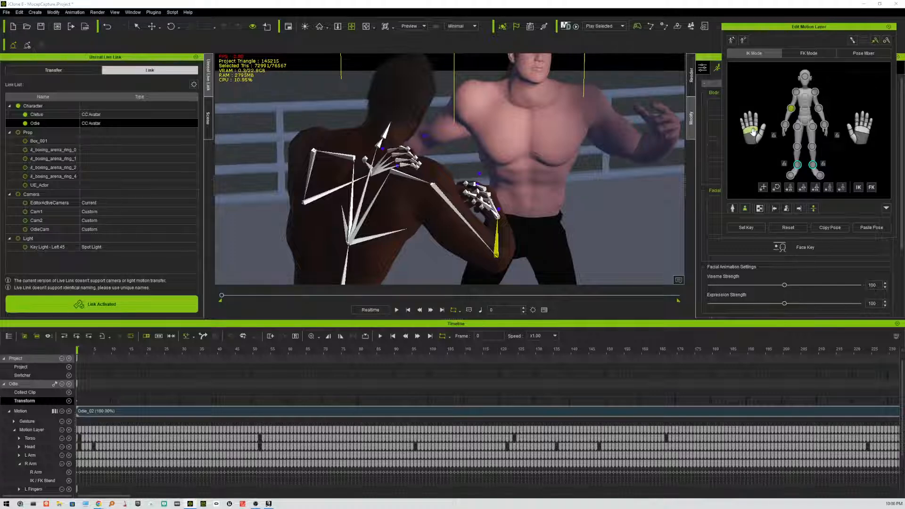
Enable symmetrical hand editing, close both of Odie's hands into fists at frame 0, and adjust their finger curl at frame 30
click(760, 208)
click(752, 138)
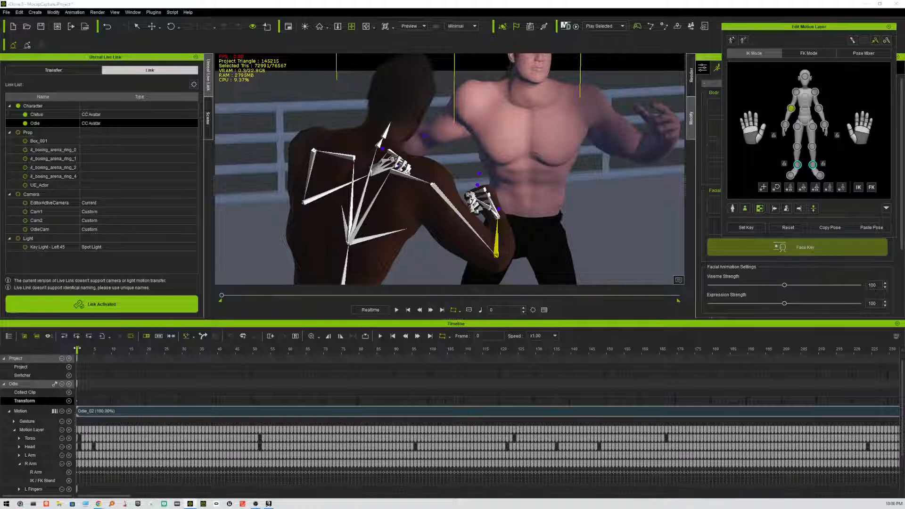
drag(77, 348, 183, 348)
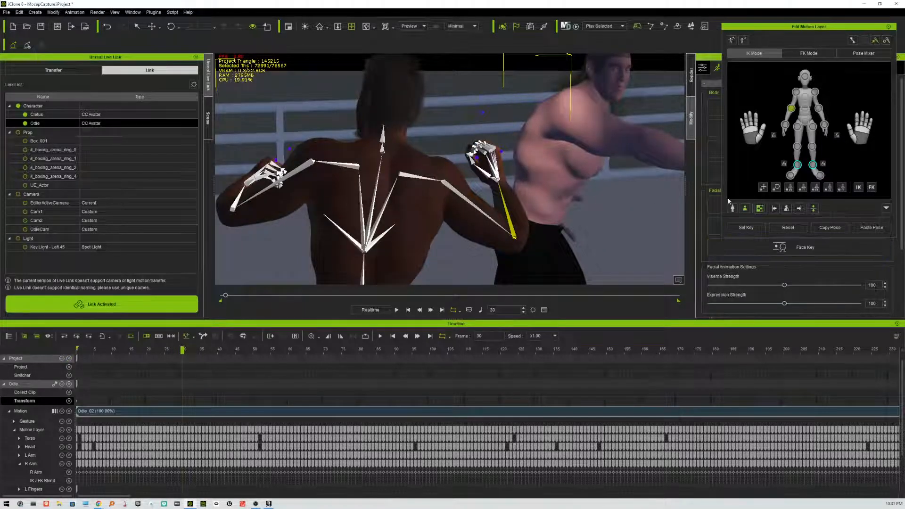
drag(753, 127, 706, 88)
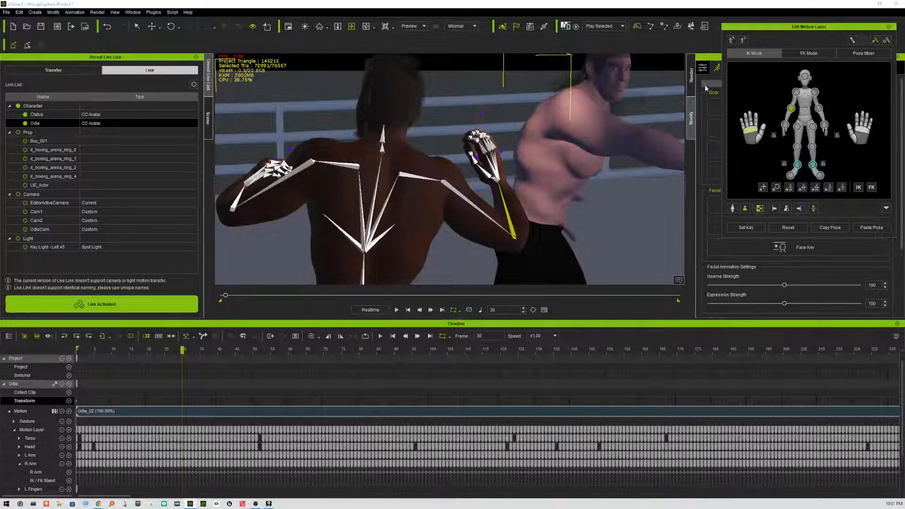
Key the finger pose of both of Odie's hands at frame 42 and close them into fists at frame 63
drag(183, 350, 224, 350)
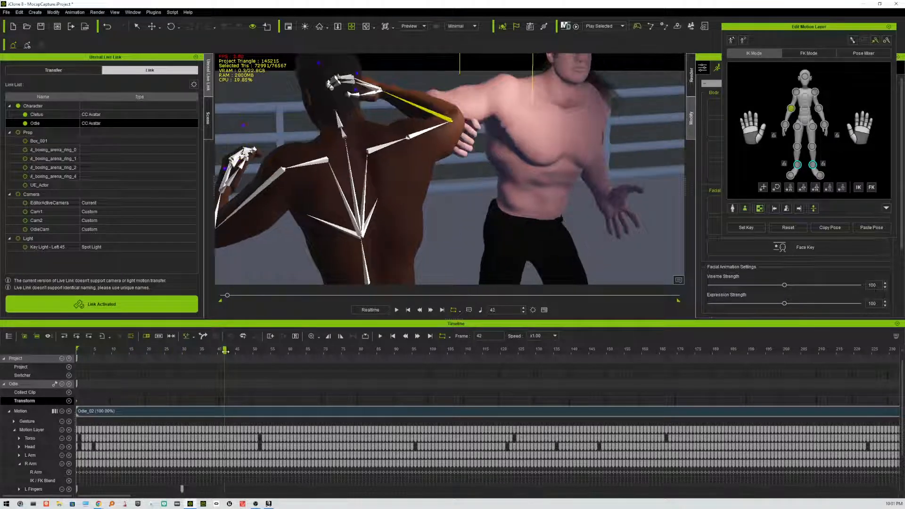
drag(752, 130, 747, 114)
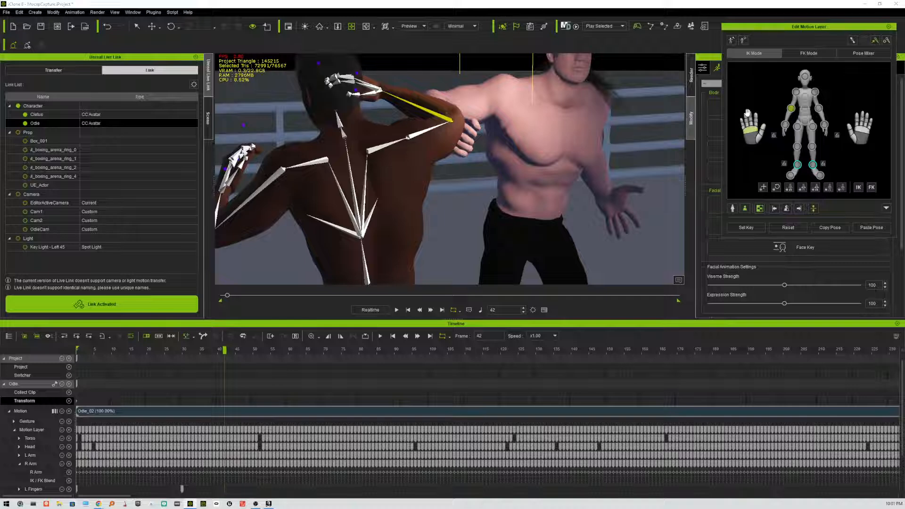
click(225, 350)
drag(225, 350, 299, 350)
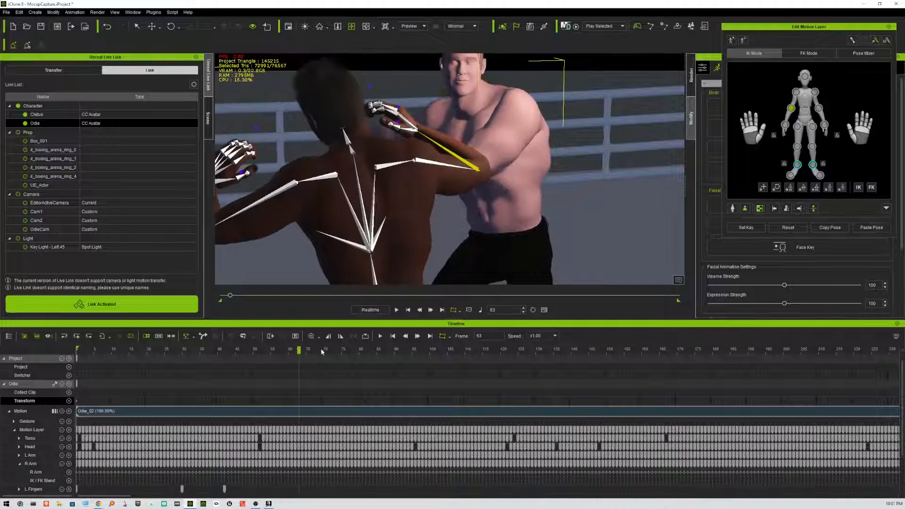
click(759, 131)
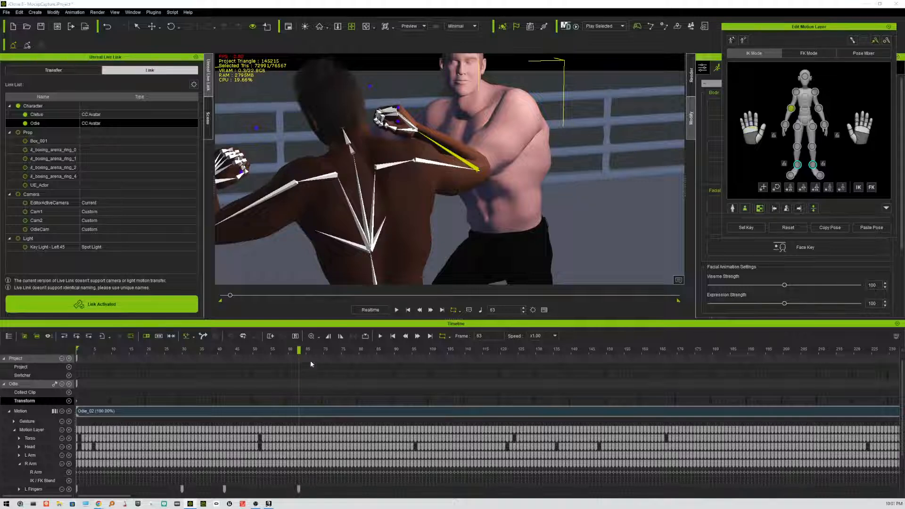
Rotate Odie's left hand at the wrist toward his opponent at frames 73 and 84
drag(298, 349, 337, 349)
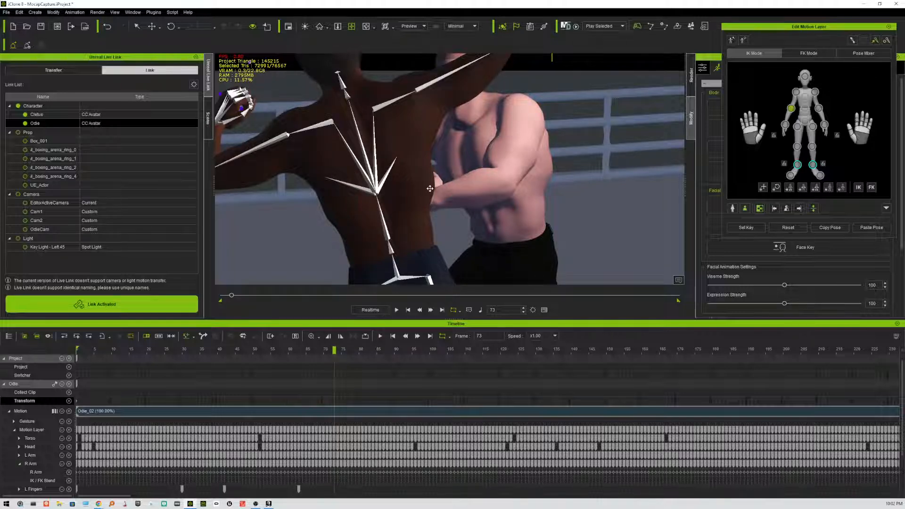
middle_drag(477, 131, 519, 218)
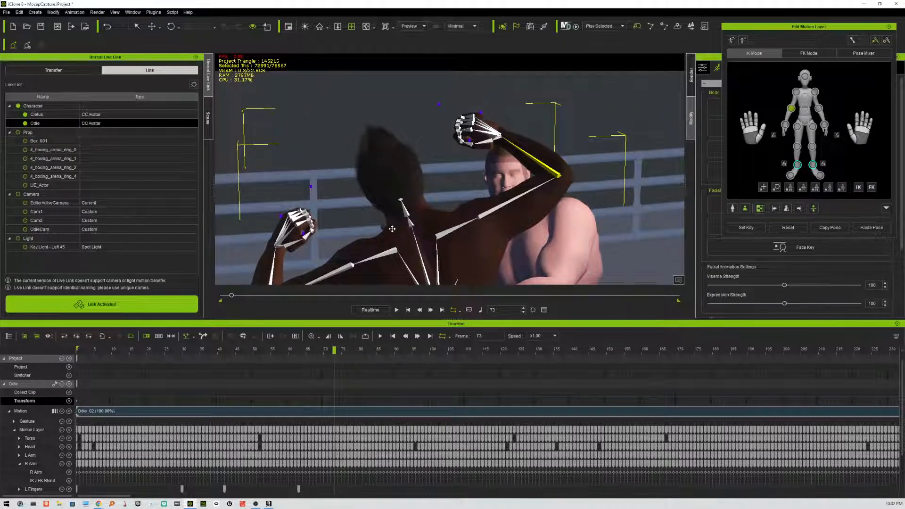
right_drag(391, 229, 615, 179)
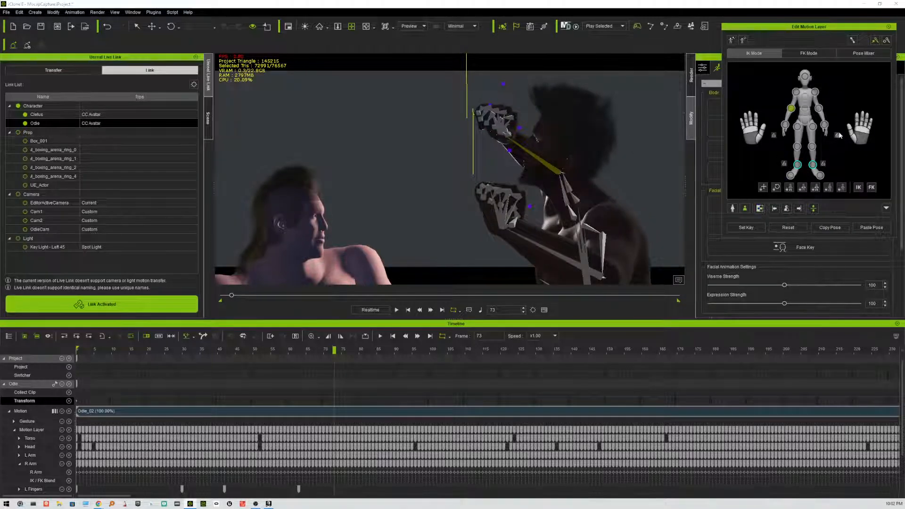
click(824, 126)
click(171, 26)
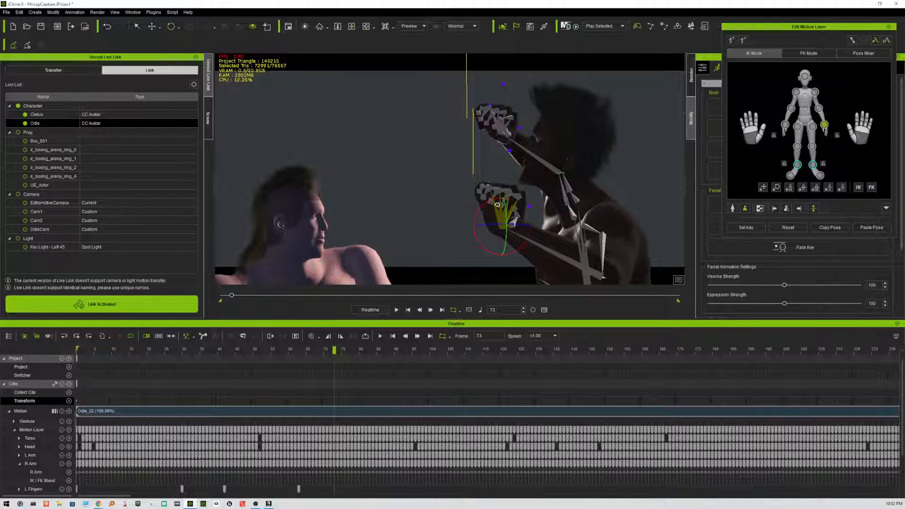
mouse_move(497, 226)
mouse_down()
mouse_move(488, 224)
mouse_move(490, 208)
mouse_move(480, 227)
mouse_up()
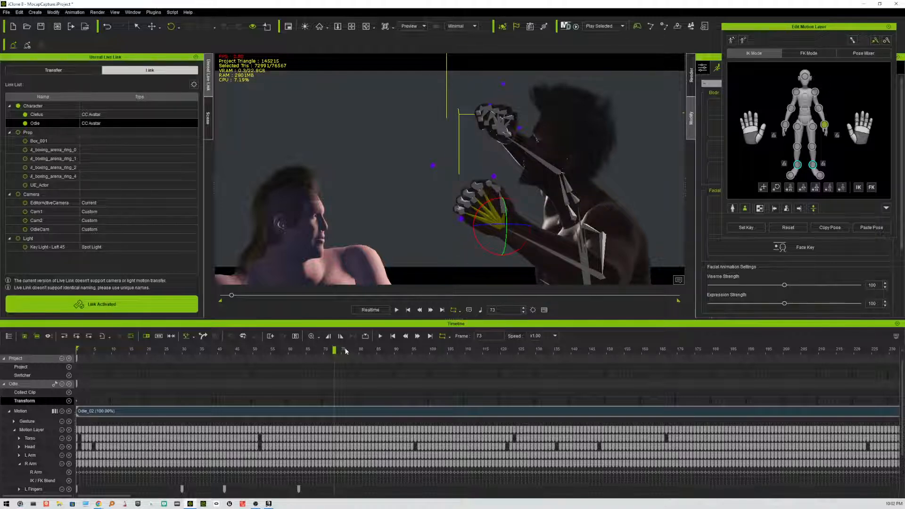
drag(335, 351, 375, 350)
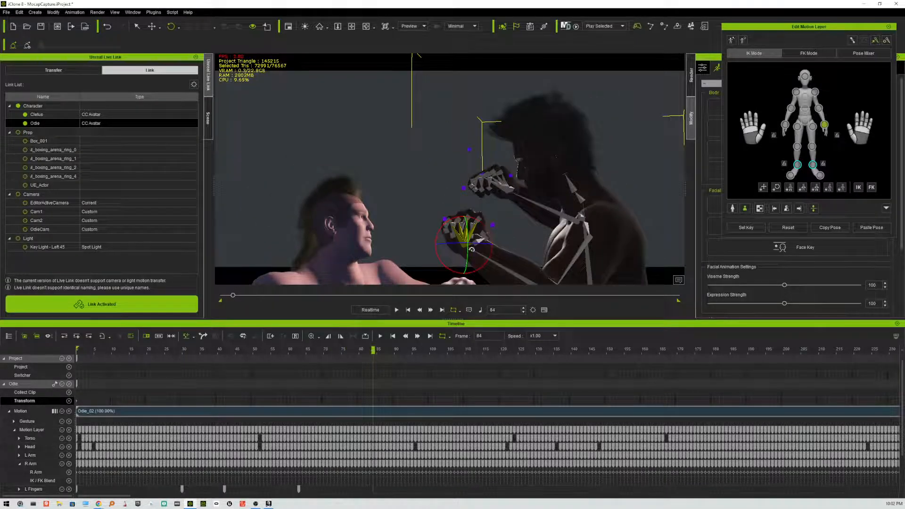
drag(448, 224, 446, 237)
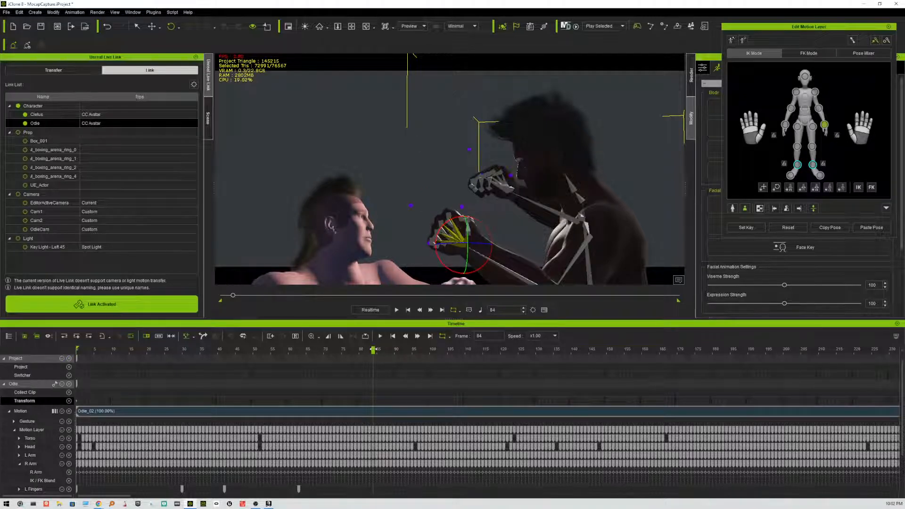
Open the fingers of both of Odie's hands out of their fists at frame 116
drag(373, 350, 416, 350)
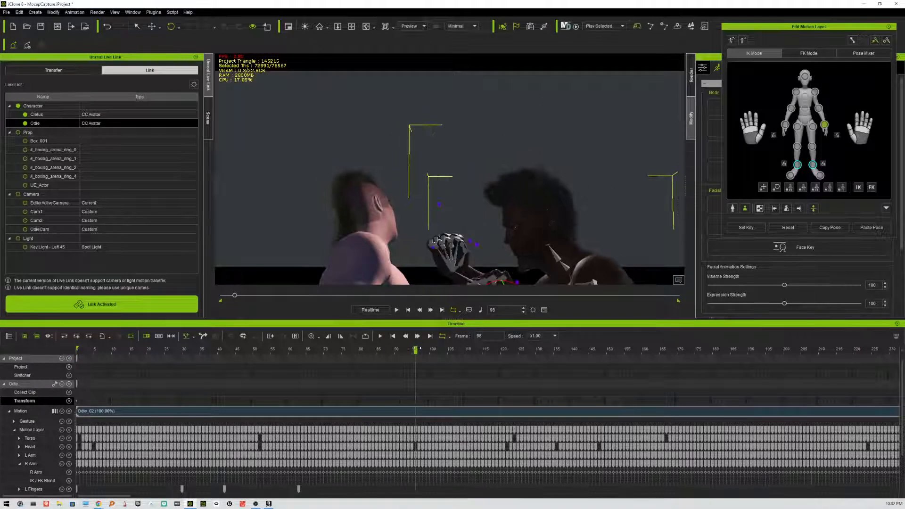
scroll(450, 224, down, 3)
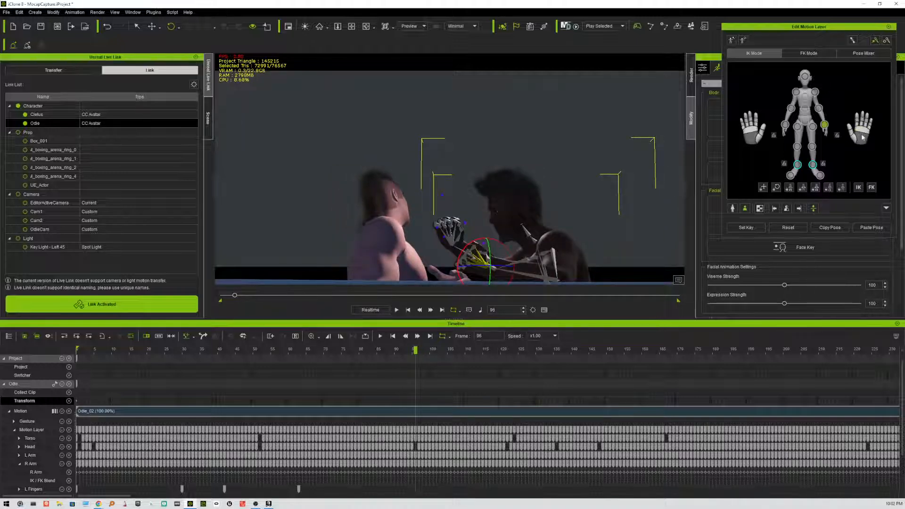
scroll(545, 188, down, 2)
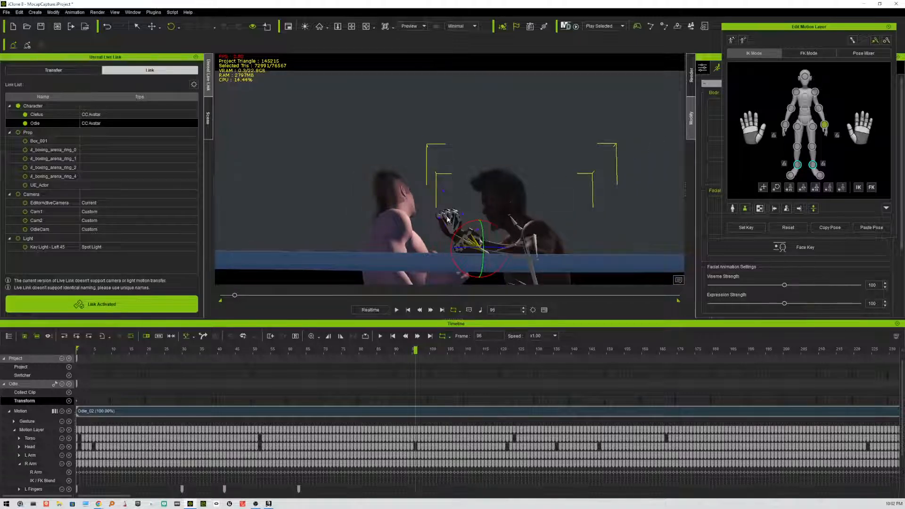
click(352, 27)
drag(461, 166, 453, 97)
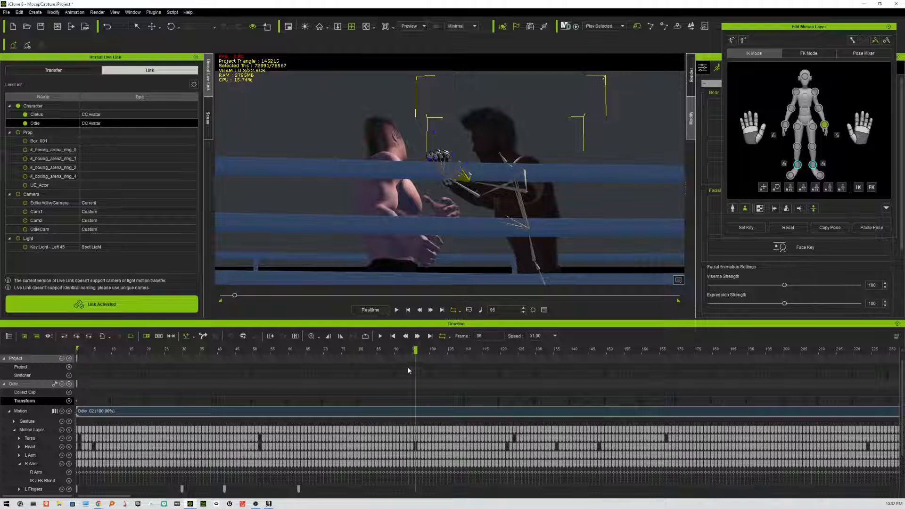
drag(415, 351, 489, 344)
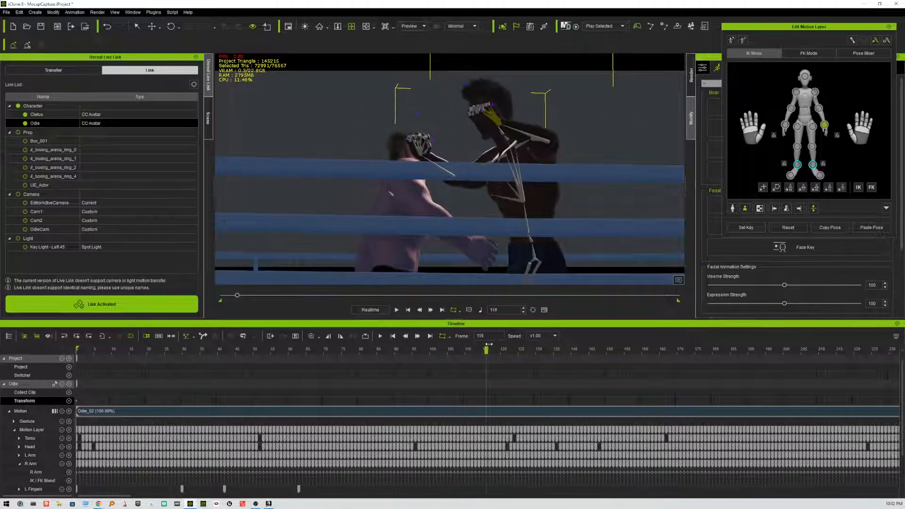
click(859, 129)
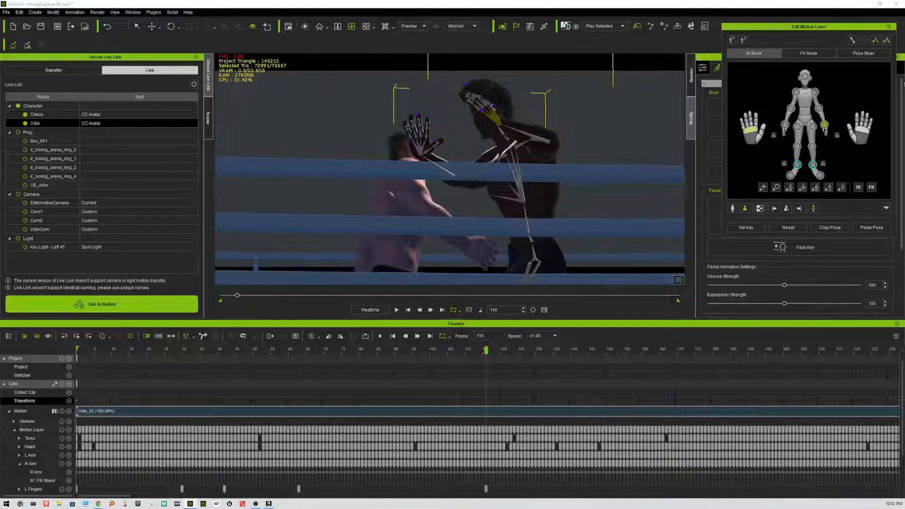
Rotate Odie's left hand at the wrist toward his opponent's face at frame 89
drag(490, 354, 390, 353)
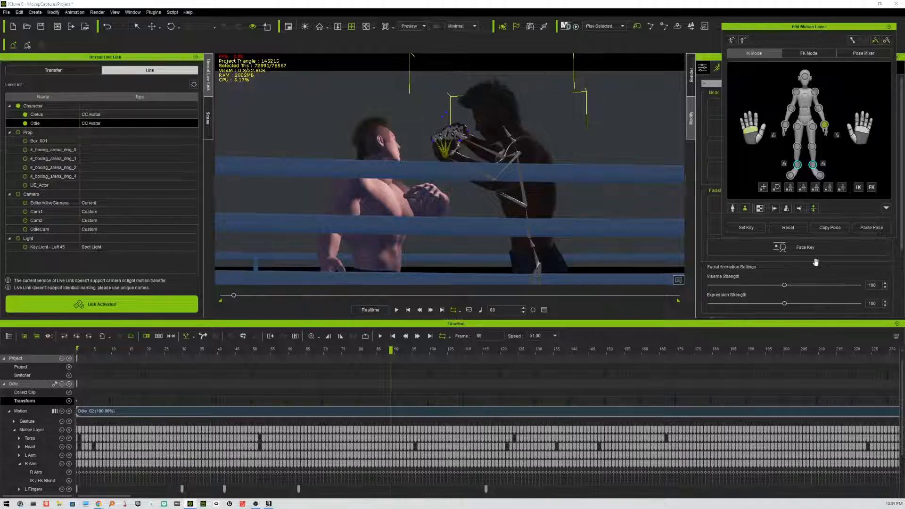
click(864, 132)
click(172, 26)
drag(425, 134, 423, 153)
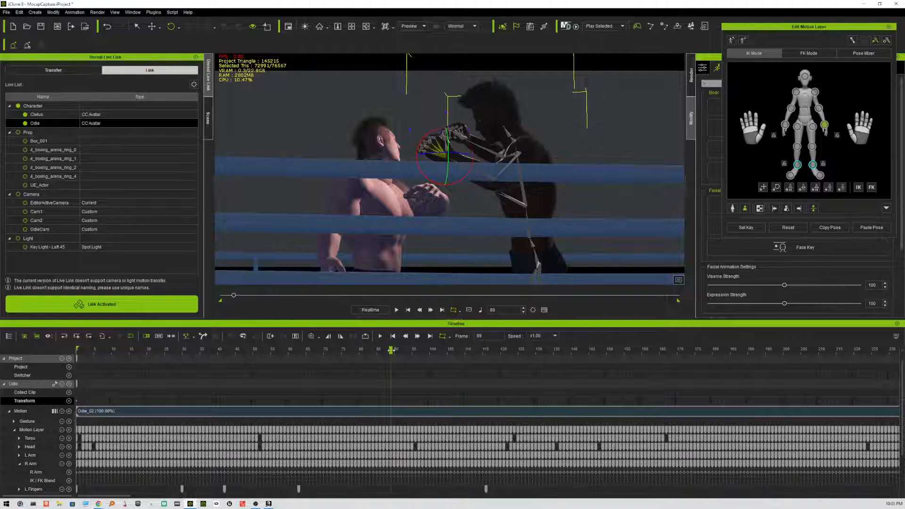
Curl the fingers of Odie's left hand and right hand at frame 130
drag(391, 351, 547, 337)
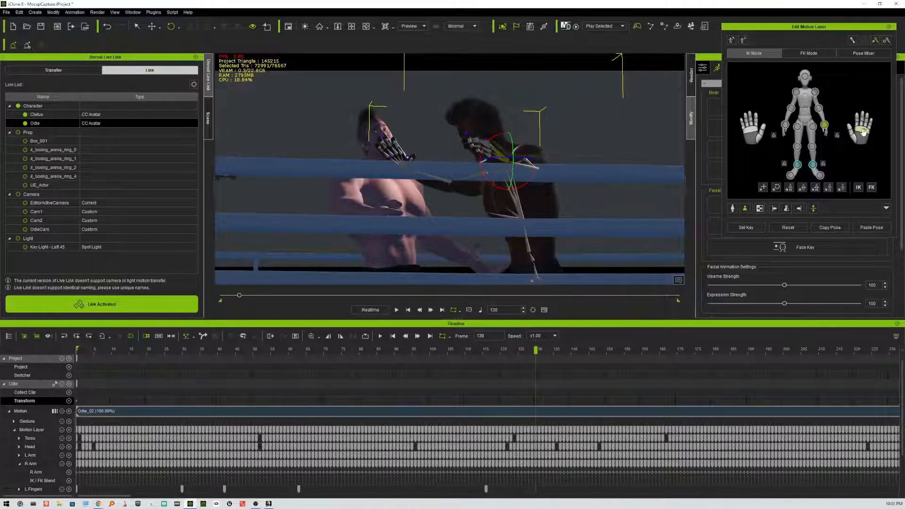
drag(864, 132, 858, 179)
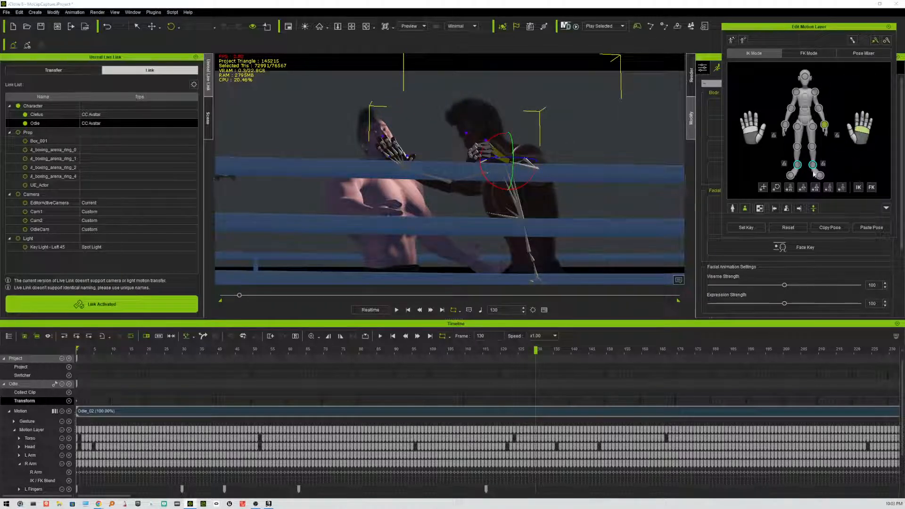
drag(752, 136, 758, 167)
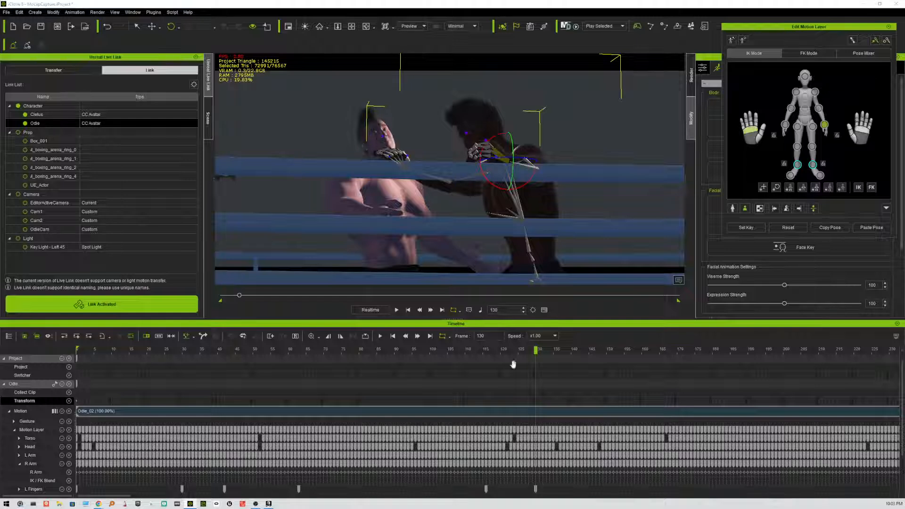
Curl the fingers of both of Odie's hands at frame 156 and rotate his right hand forward at the wrist
drag(537, 350, 630, 345)
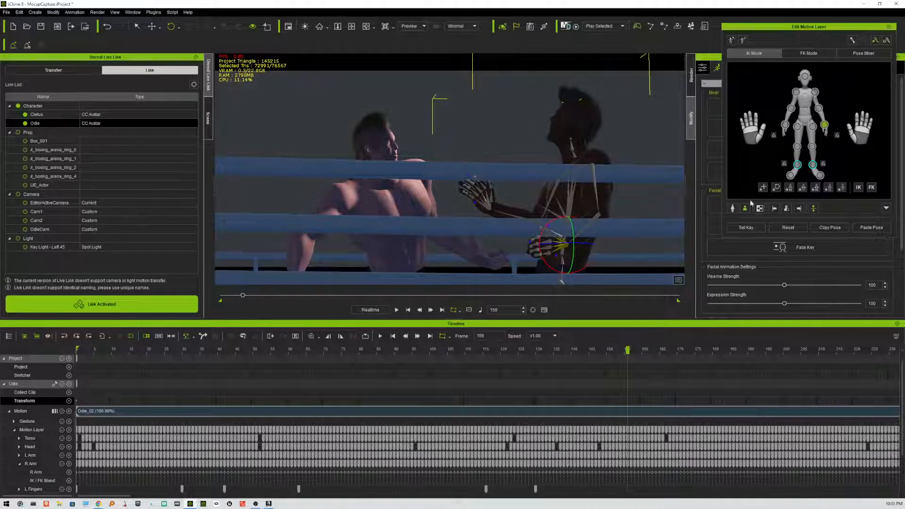
click(863, 131)
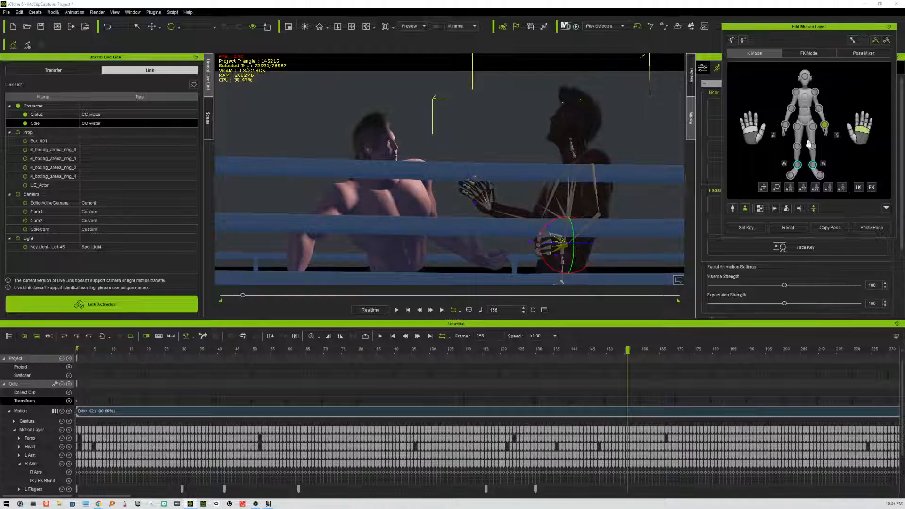
click(752, 129)
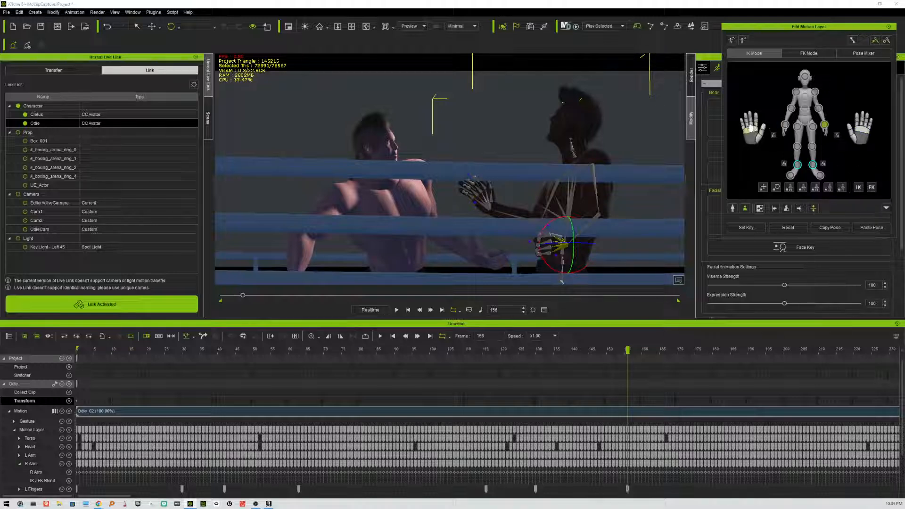
click(798, 248)
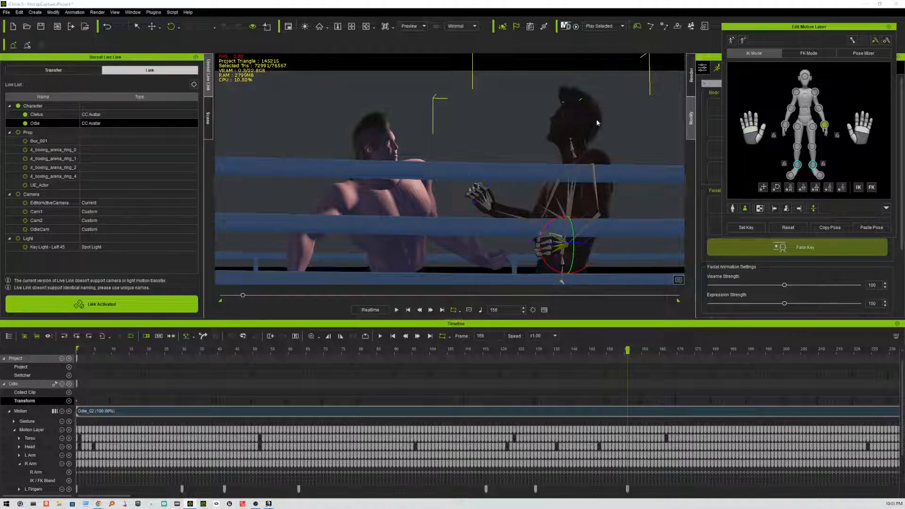
click(785, 125)
drag(505, 187, 485, 179)
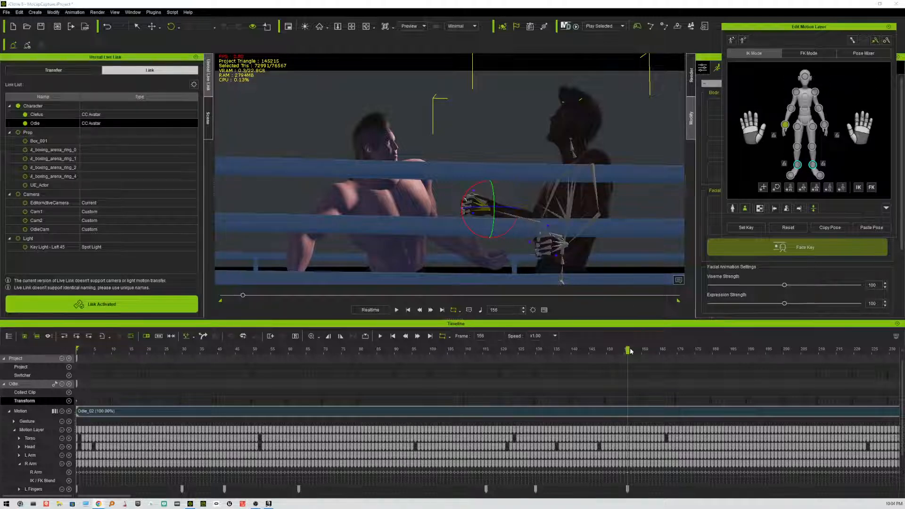
Rotate Odie's right hand at the wrist and open its fingers at frame 161
drag(628, 350, 646, 351)
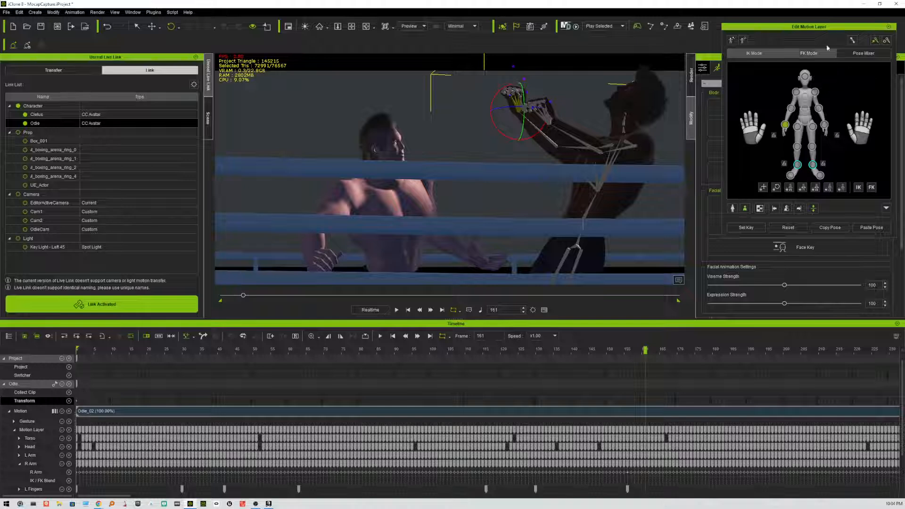
drag(821, 27, 690, 32)
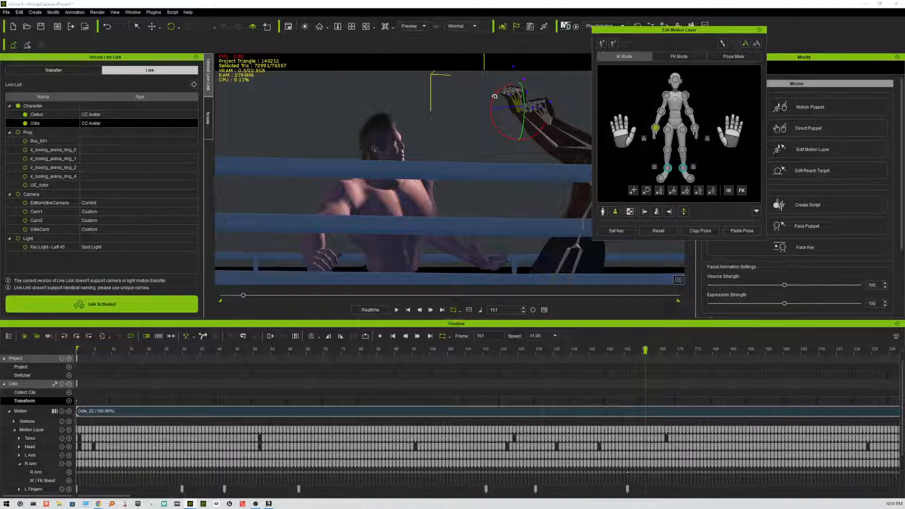
drag(492, 98, 487, 108)
click(622, 133)
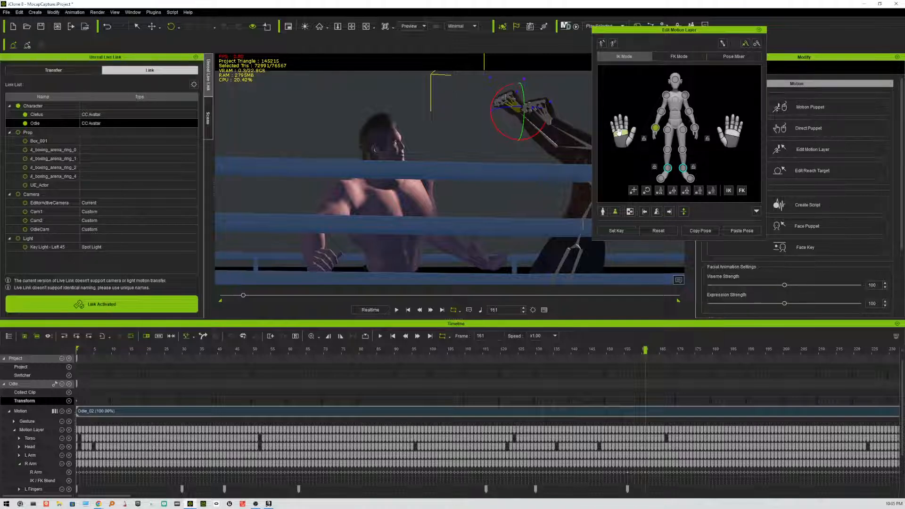
drag(603, 43, 904, 183)
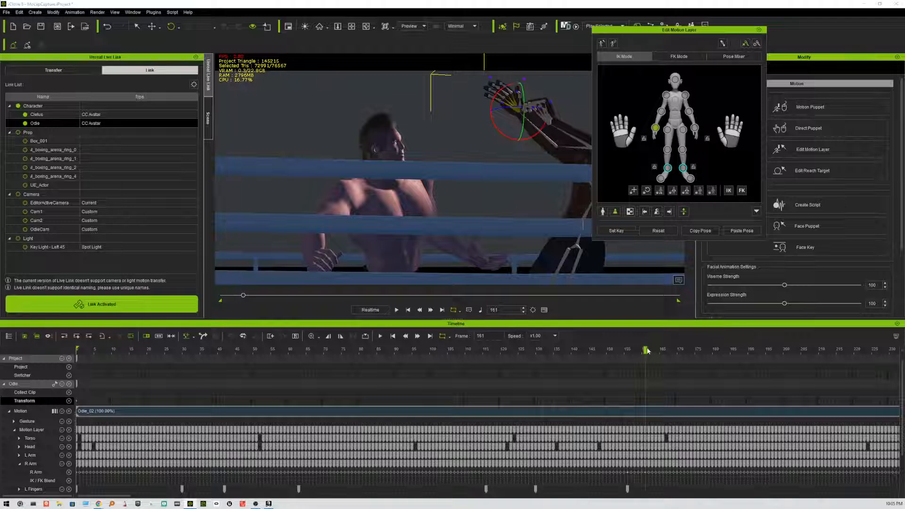
Rotate Odie's left hand at the wrist and open its fingers at frame 165
mouse_move(646, 350)
mouse_down()
mouse_move(670, 348)
mouse_move(660, 349)
mouse_up()
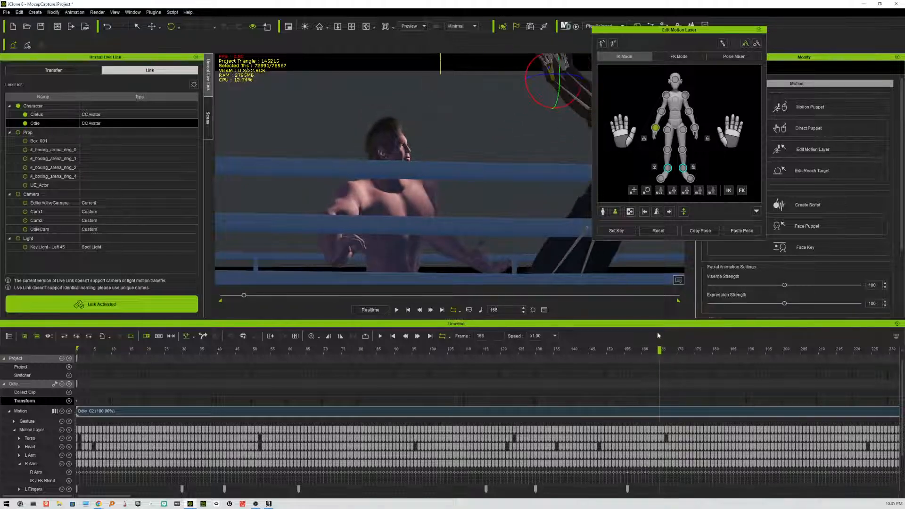
click(352, 27)
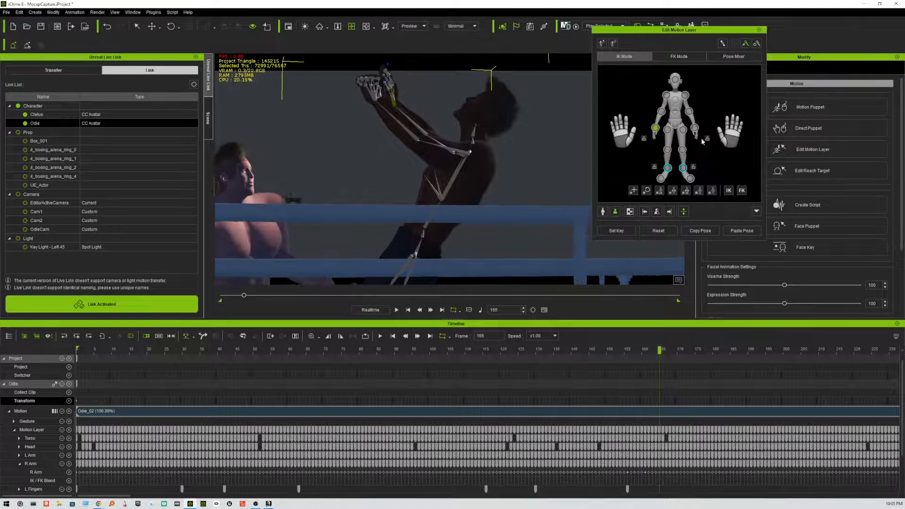
ctrl+click(695, 128)
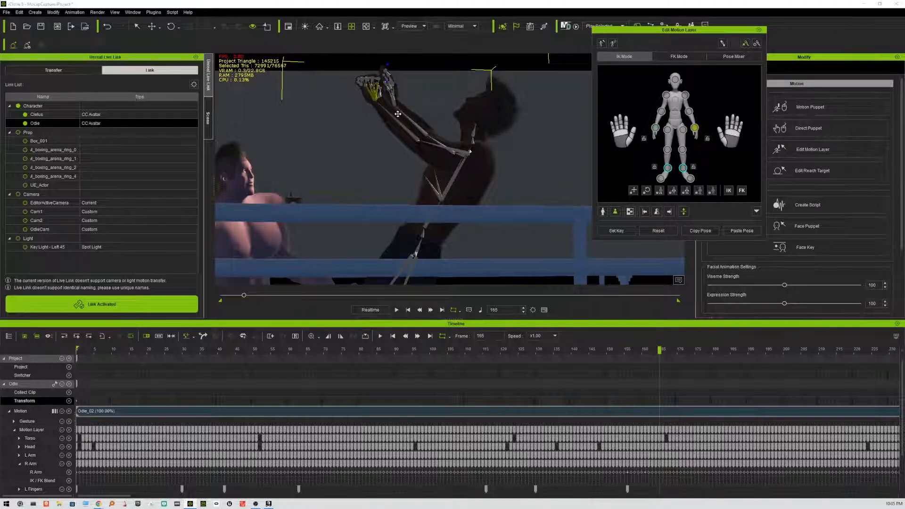
click(171, 27)
drag(348, 84, 337, 97)
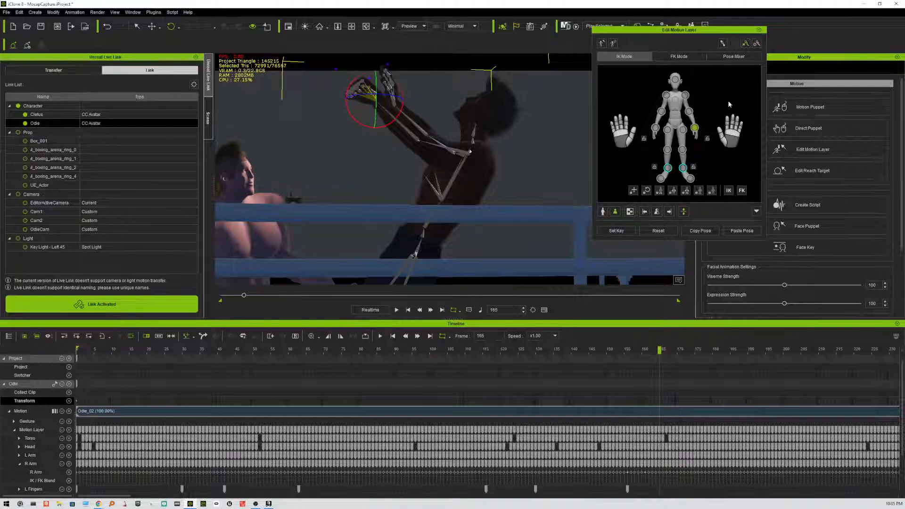
click(734, 133)
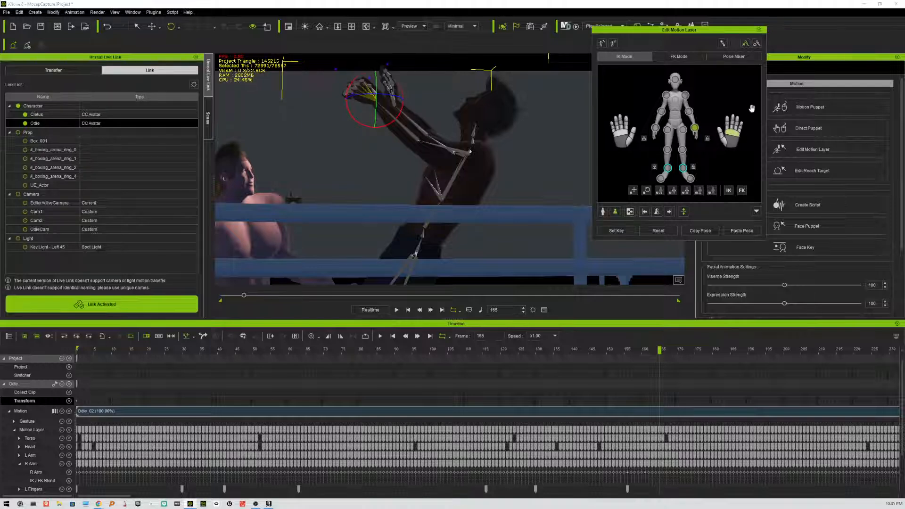
click(841, 101)
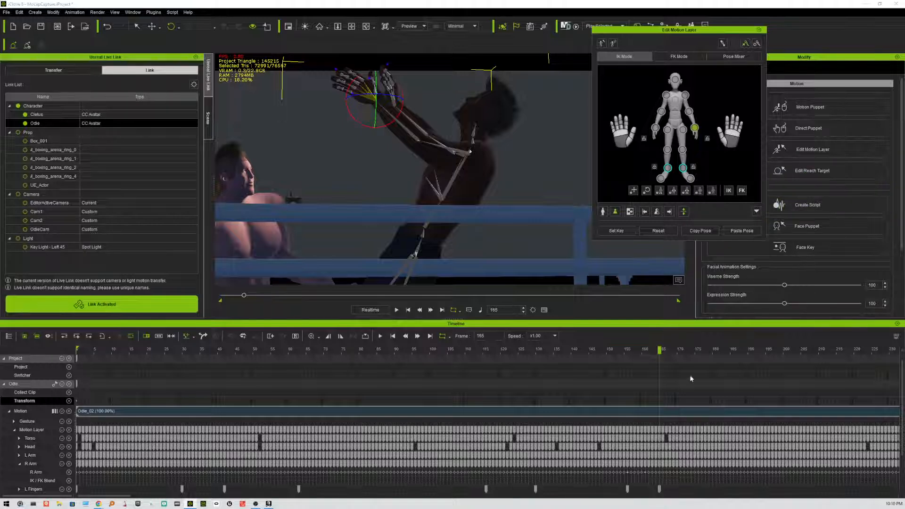
Curl the fingers of Odie's left hand at frame 177 and open them at frame 181
drag(659, 352, 703, 352)
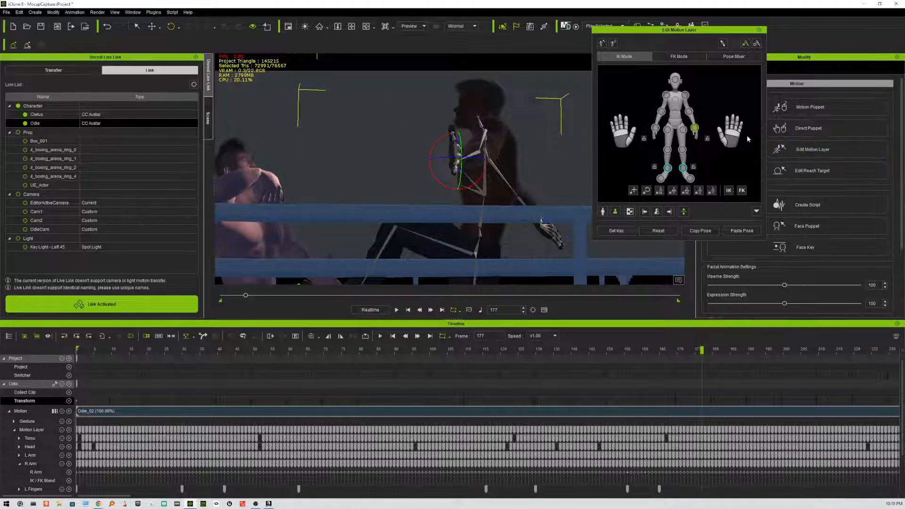
drag(739, 108, 725, 181)
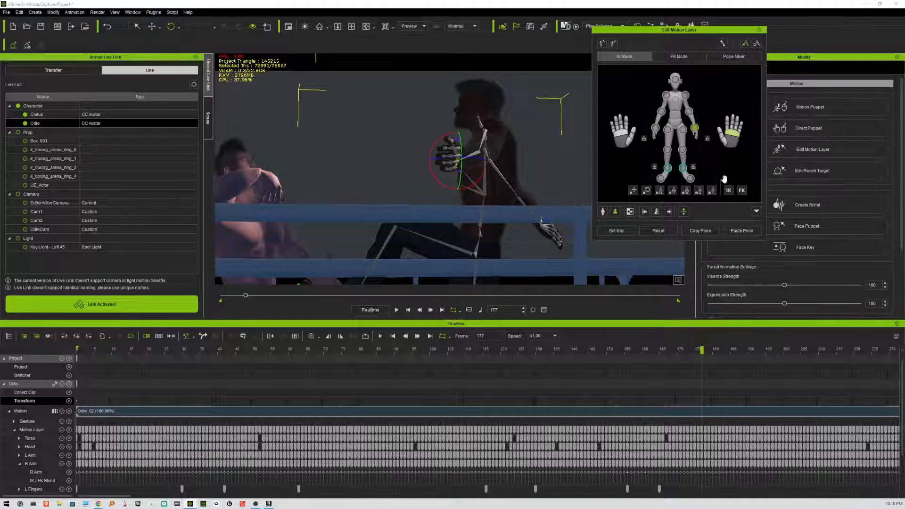
mouse_move(700, 352)
mouse_down()
mouse_move(682, 352)
mouse_move(717, 352)
mouse_up()
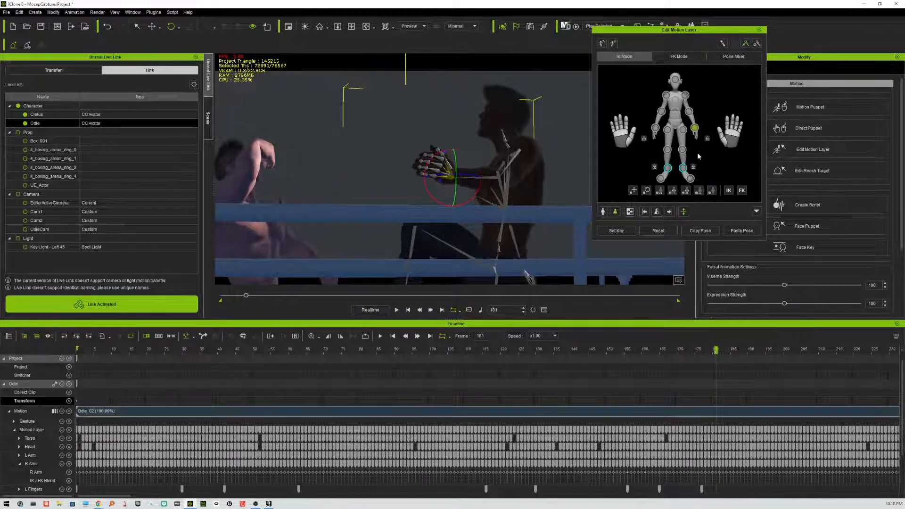
drag(735, 135, 751, 0)
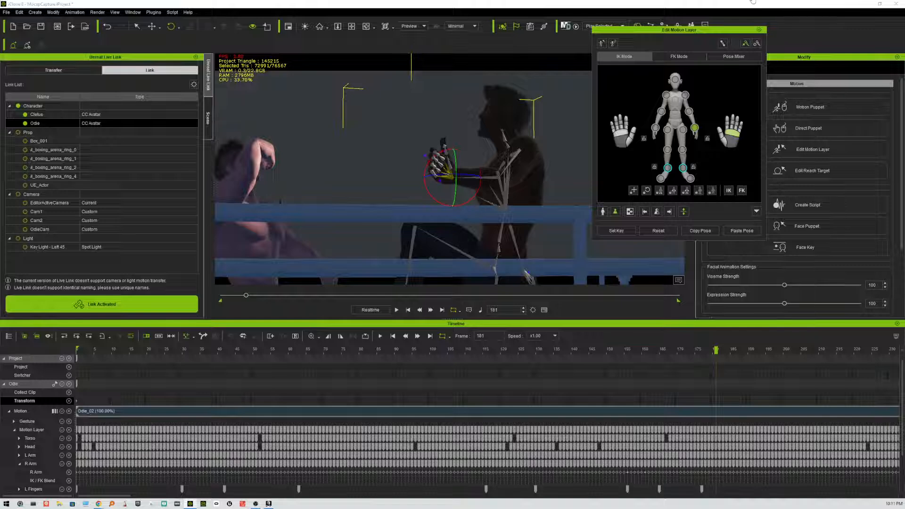
Curl the fingers of Odie's left hand at frame 190
drag(717, 350, 750, 351)
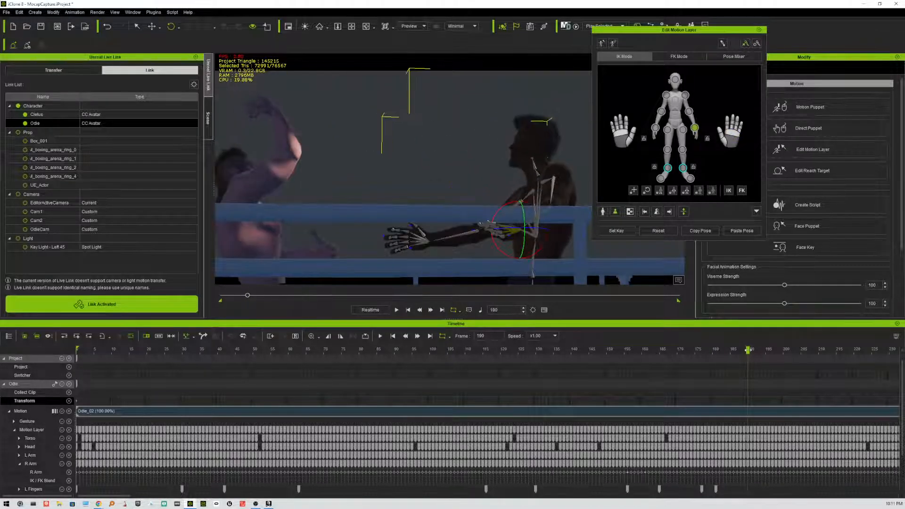
click(731, 134)
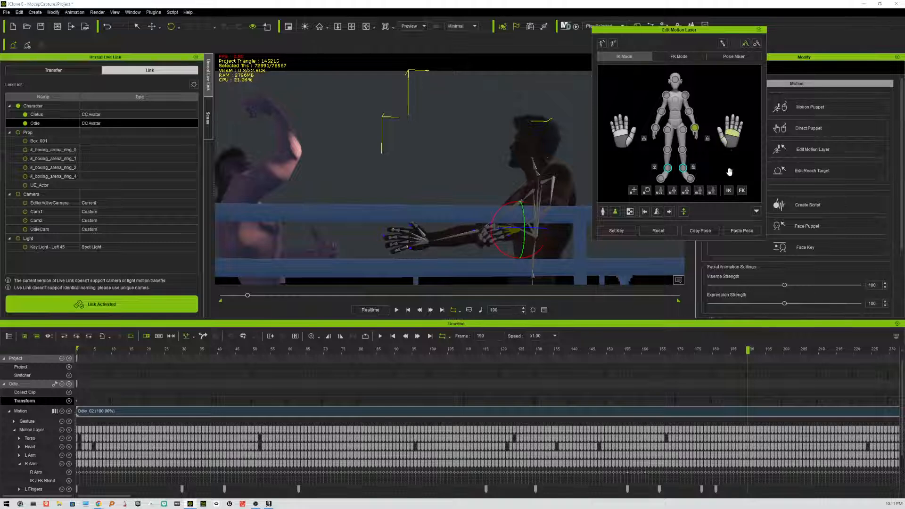
click(727, 190)
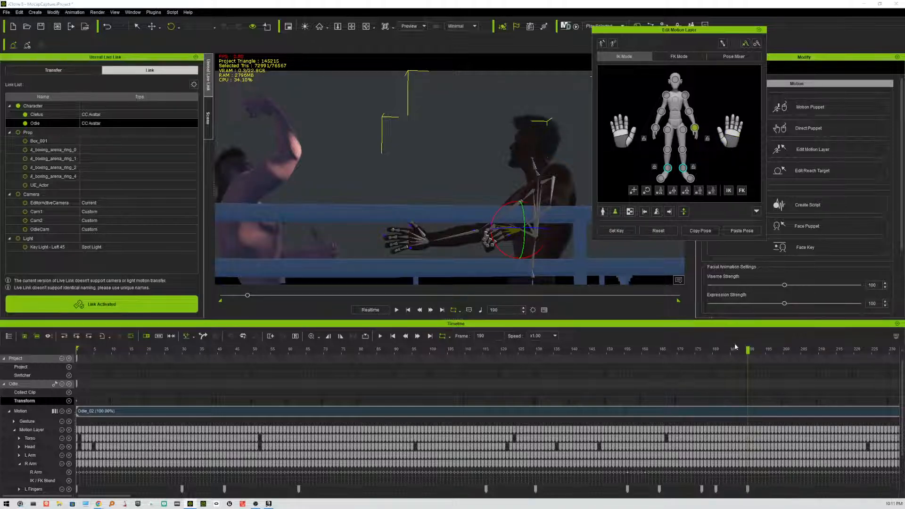
Adjust the finger pose of Odie's left hand at frames 196 and 204
drag(746, 352, 770, 366)
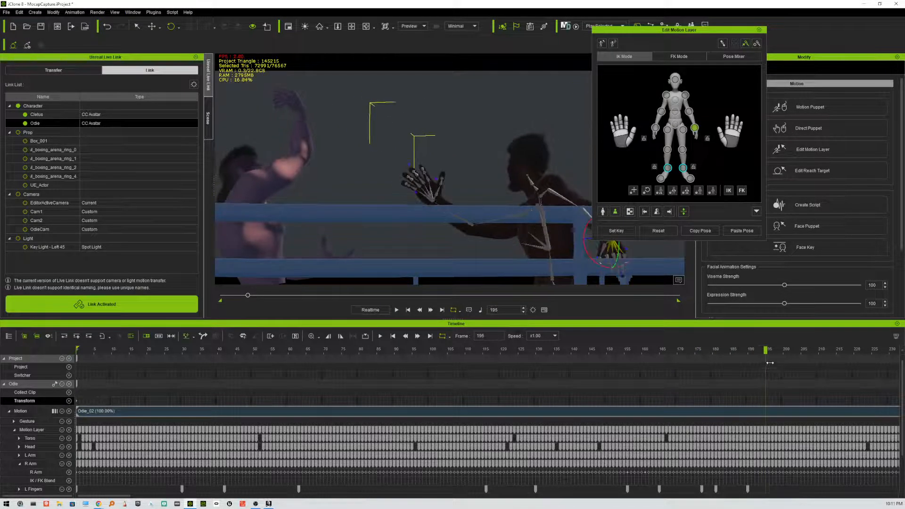
click(733, 134)
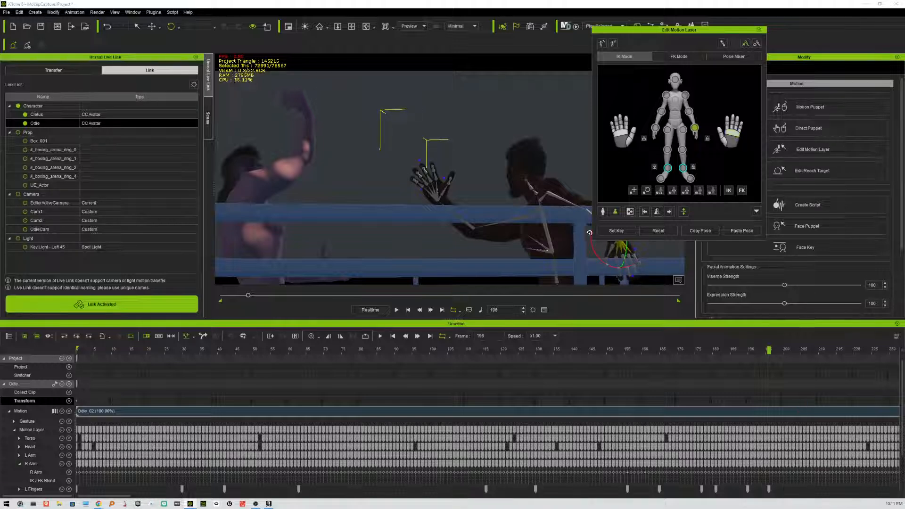
click(351, 26)
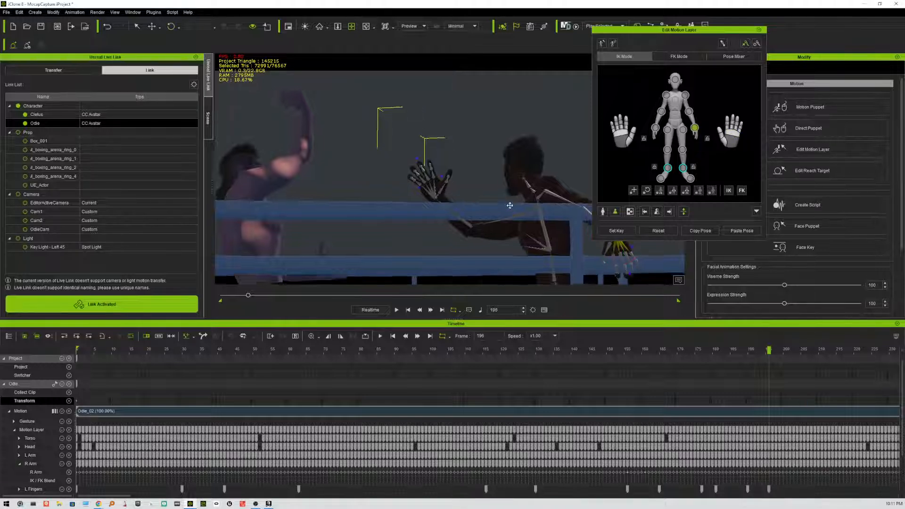
drag(509, 206, 338, 145)
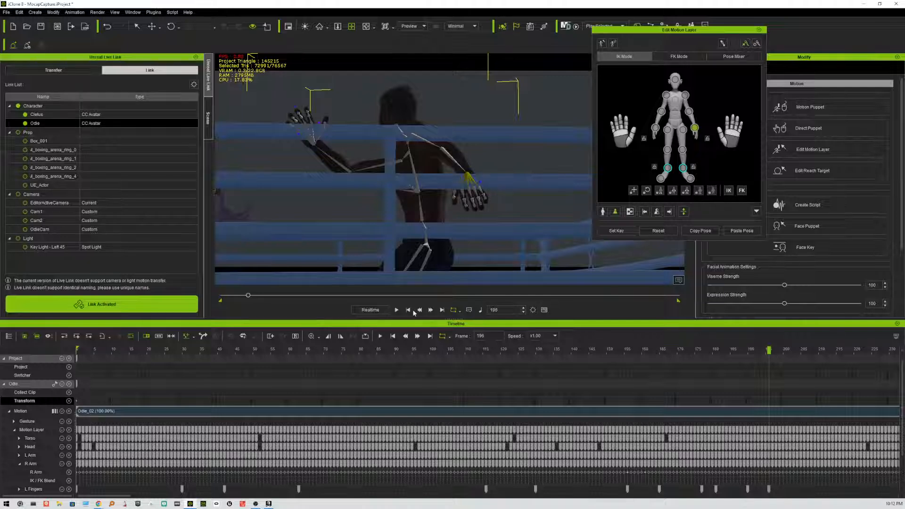
drag(769, 350, 800, 352)
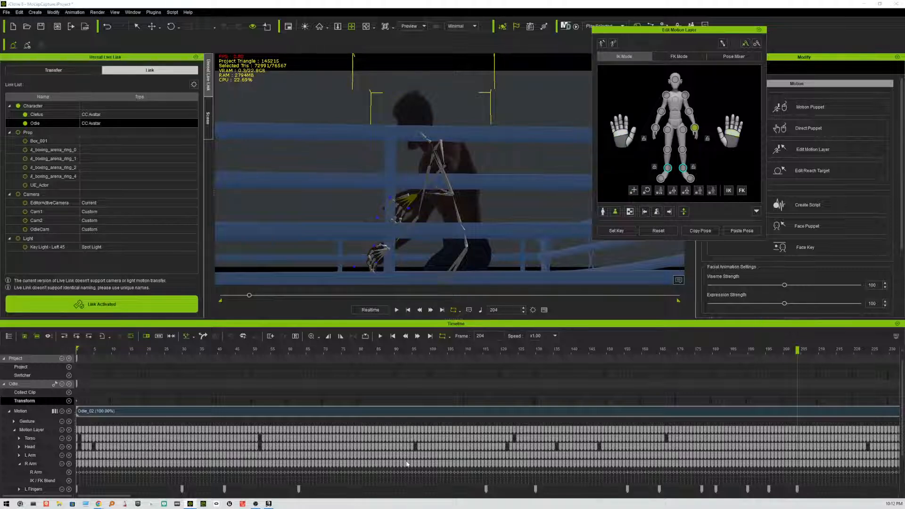
Play and scrub the motion from frame 204 to frame 255 to check Odie's hand poses along the ropes
drag(129, 499, 172, 506)
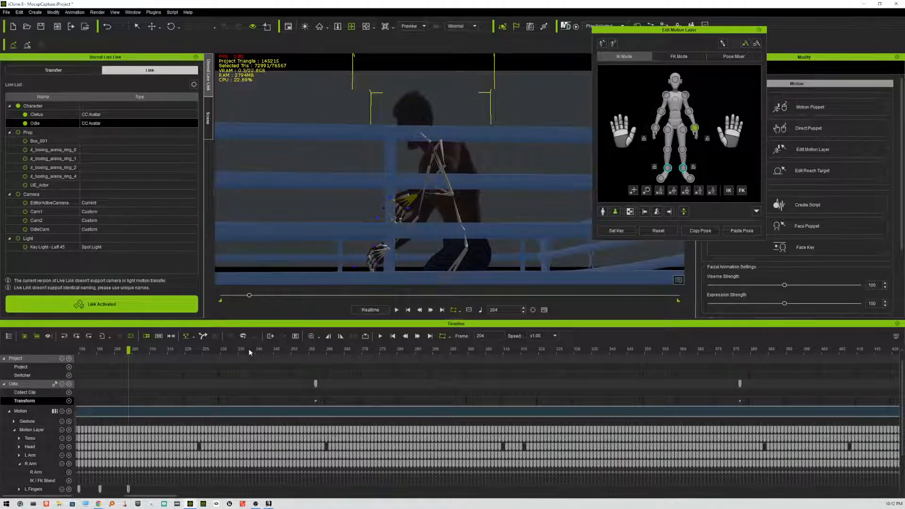
click(380, 336)
click(381, 336)
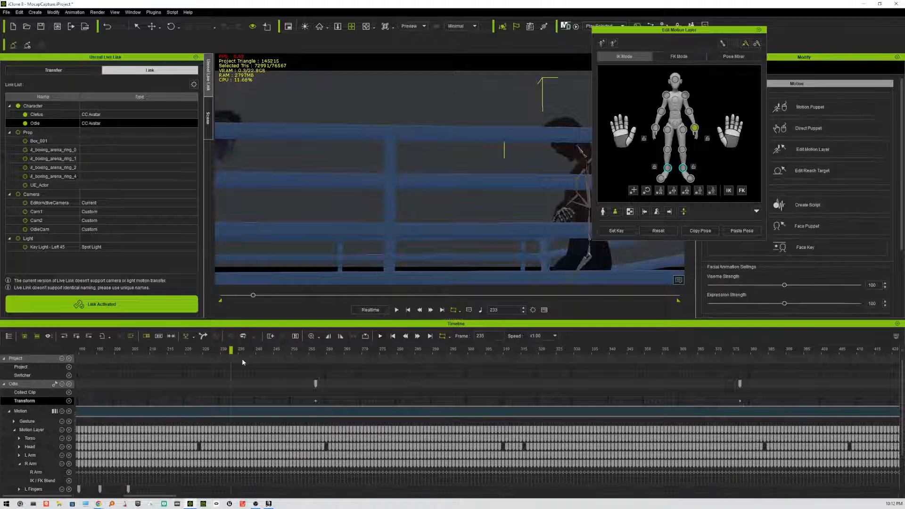
mouse_move(230, 354)
mouse_down()
mouse_move(140, 350)
mouse_move(221, 357)
mouse_up()
double_click(635, 30)
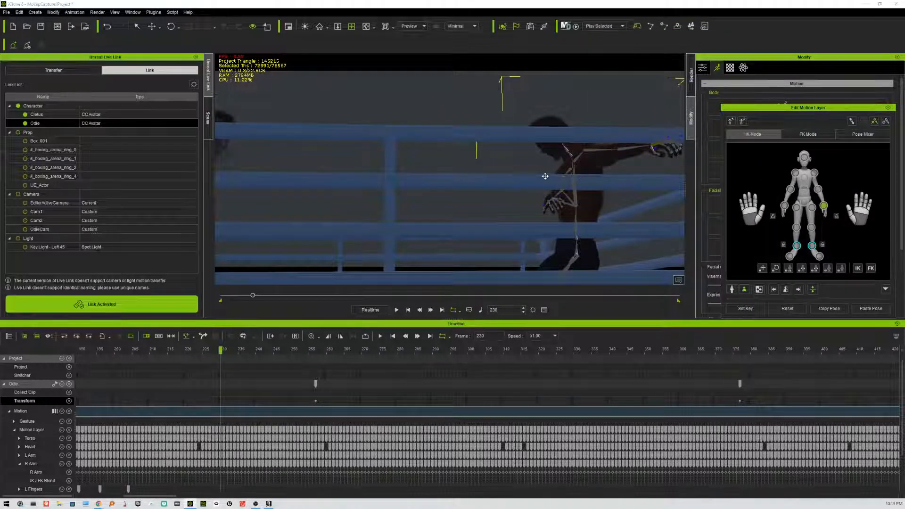
right_drag(549, 163, 606, 193)
scroll(533, 189, down, 2)
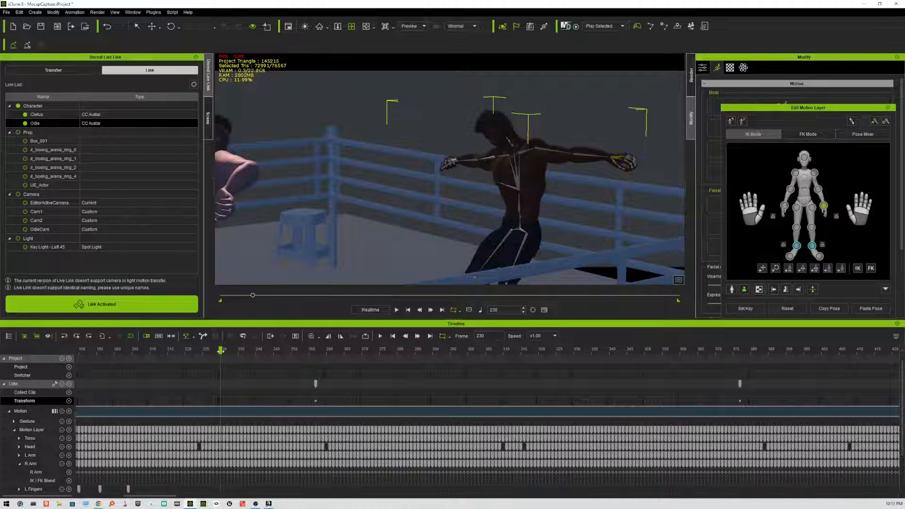
drag(220, 351, 309, 351)
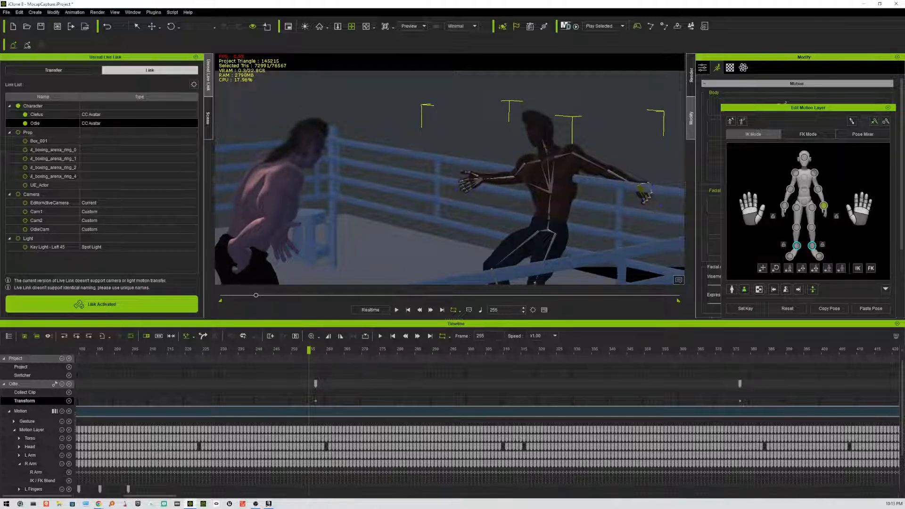
Launch the Unreal project from its desktop shortcut and return to the maximized iClone window
click(6, 504)
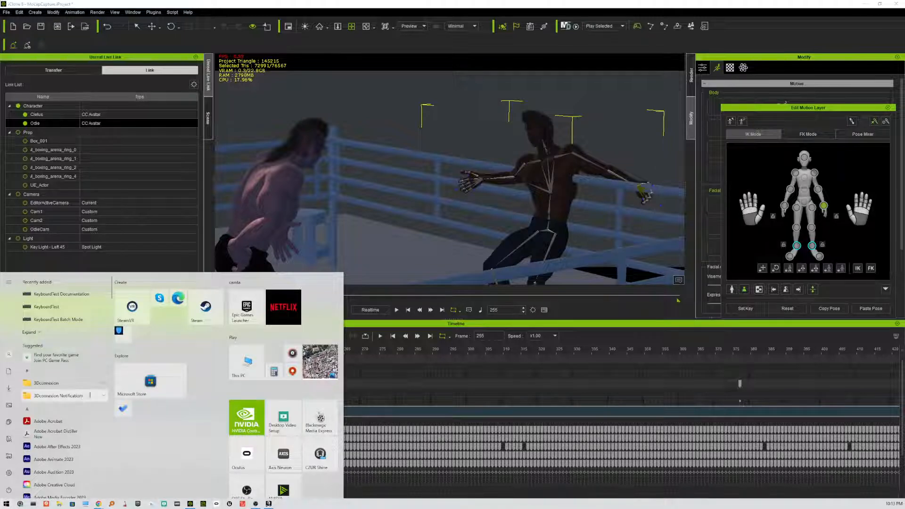
double_click(553, 4)
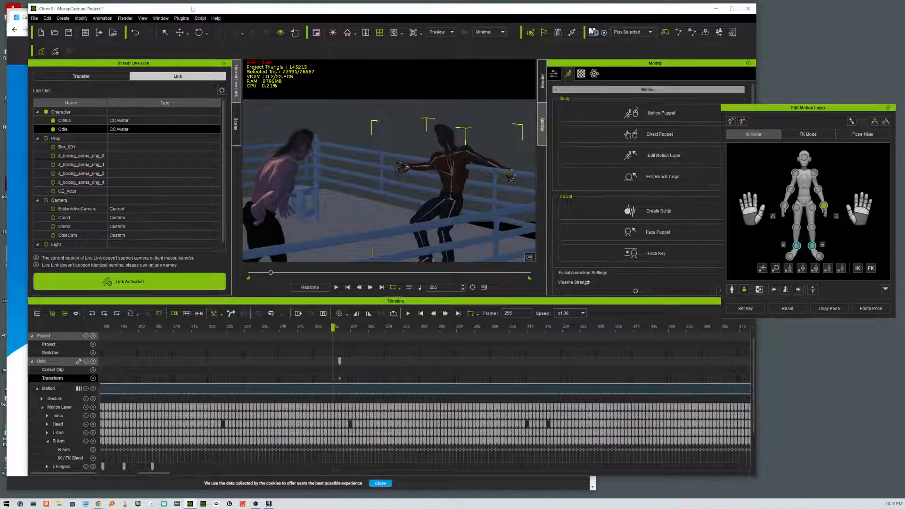
drag(193, 9, 450, 161)
click(556, 15)
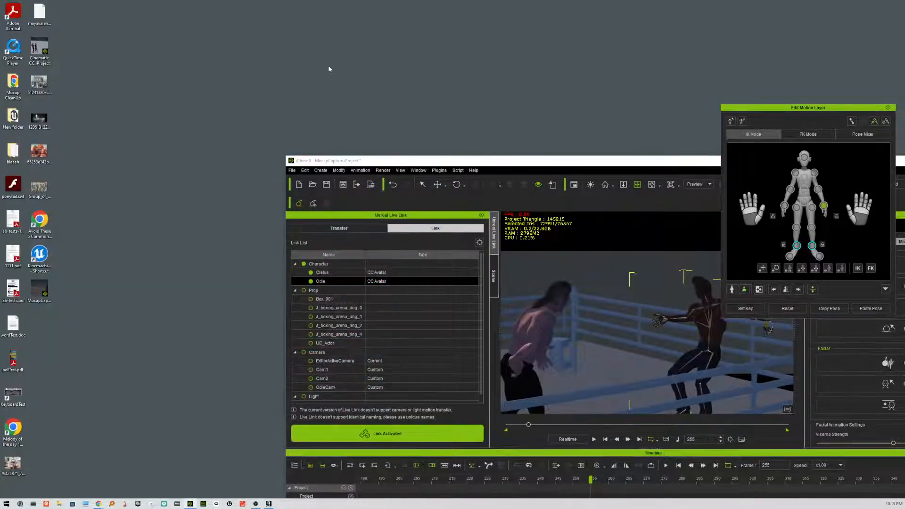
click(47, 255)
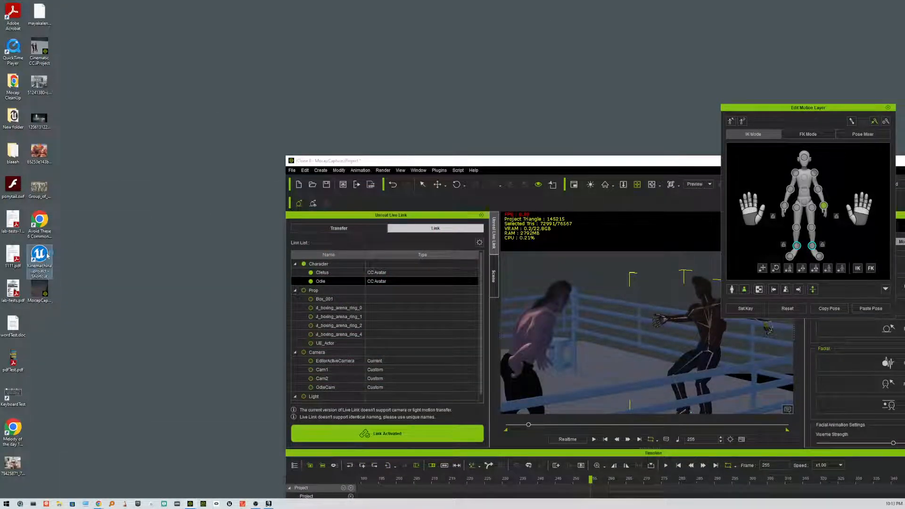
drag(503, 162, 303, 53)
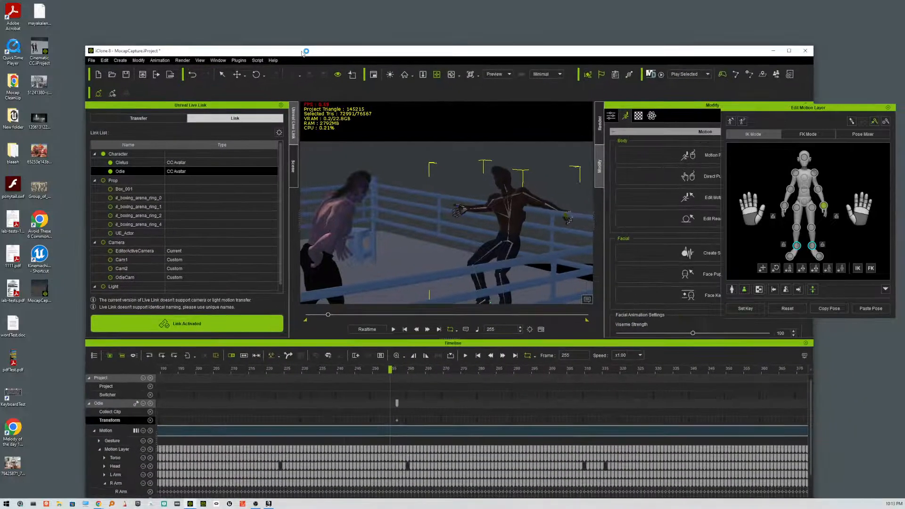
double_click(302, 53)
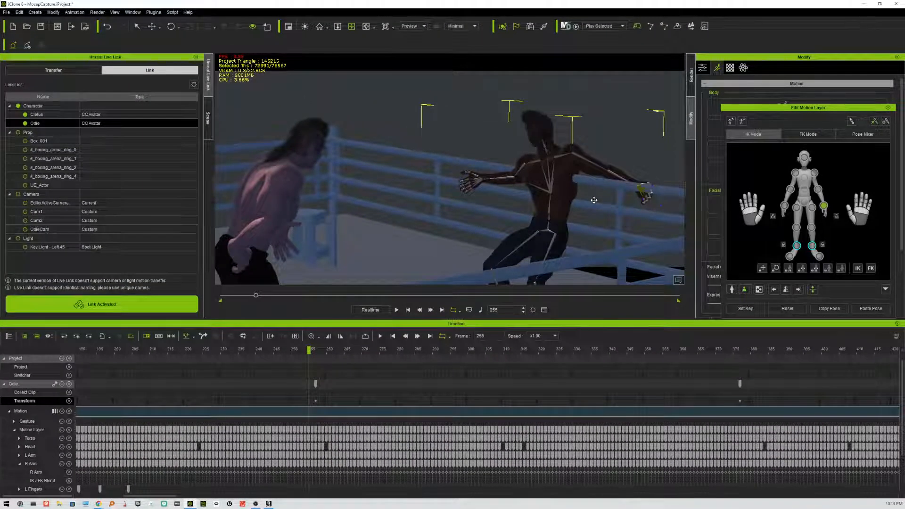
Review Odie's arms and hands against the ropes around frames 250 to 255, moving the Edit Motion Layer window clear of the scene
right_drag(594, 200, 529, 229)
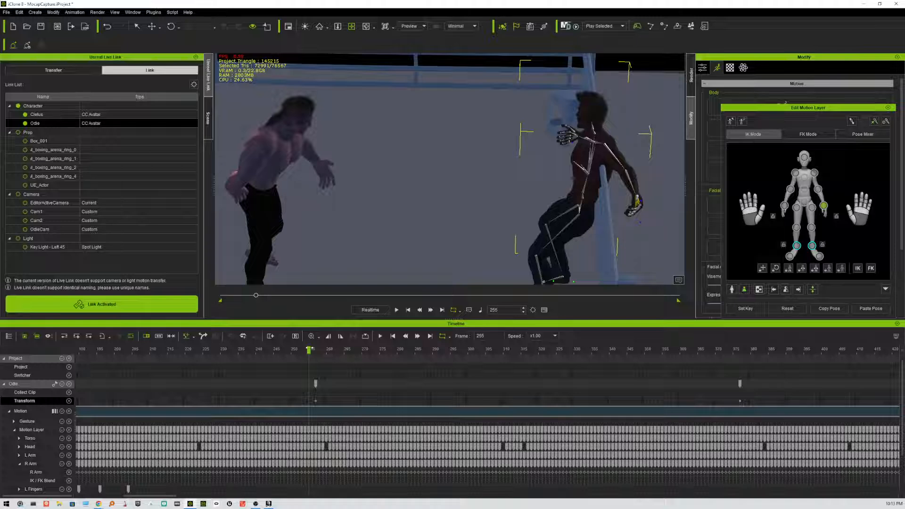
drag(309, 349, 331, 348)
drag(349, 348, 292, 350)
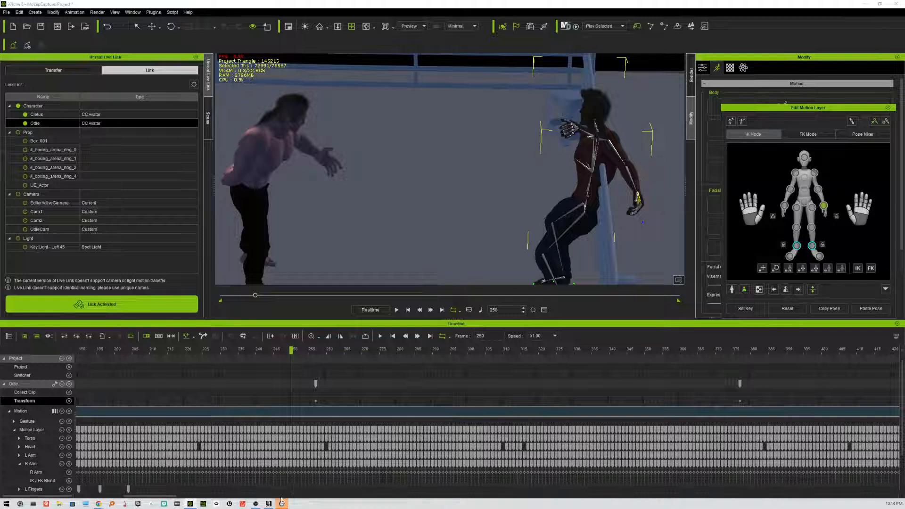
click(771, 167)
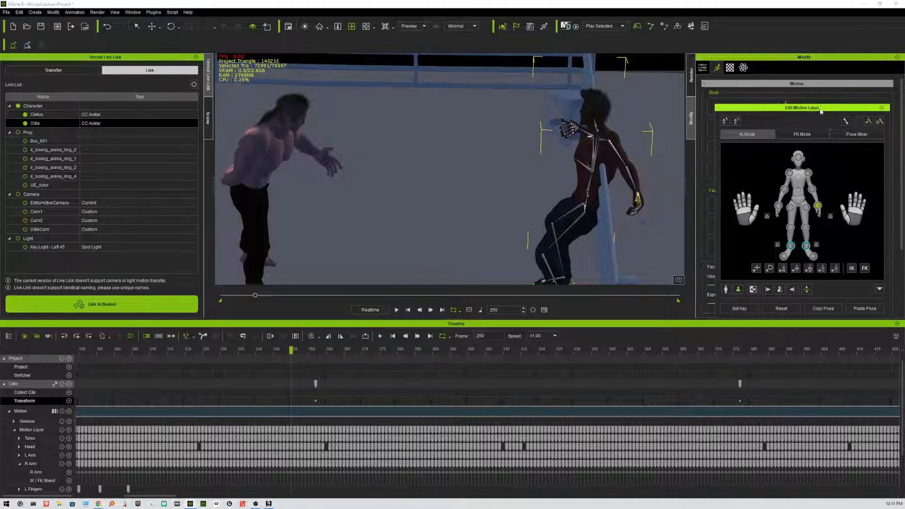
drag(827, 110, 804, 55)
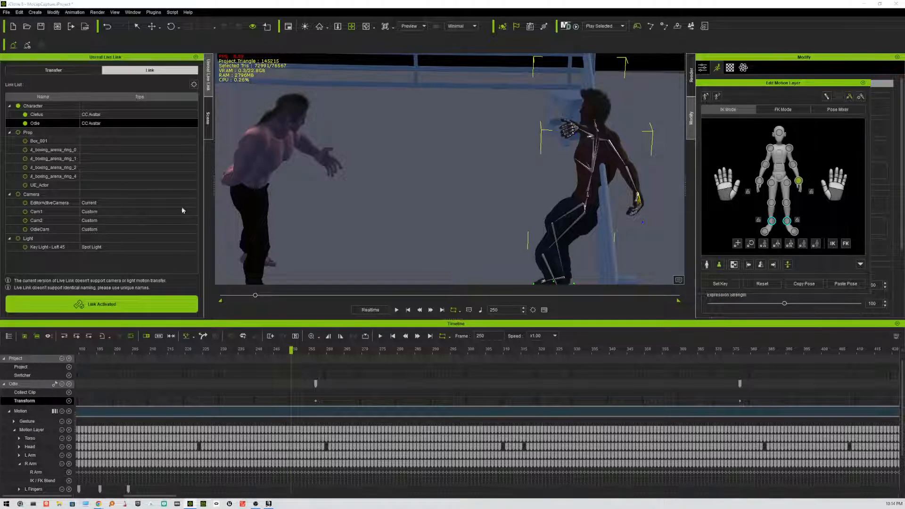
right_drag(542, 156, 572, 162)
scroll(573, 162, up, 3)
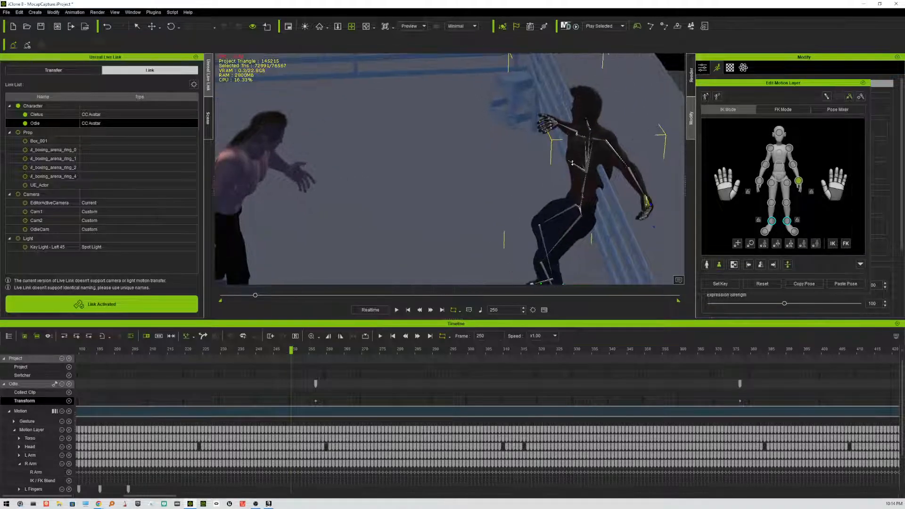
Play the fight animation from the first frame with both fighters framed in the ring
click(393, 335)
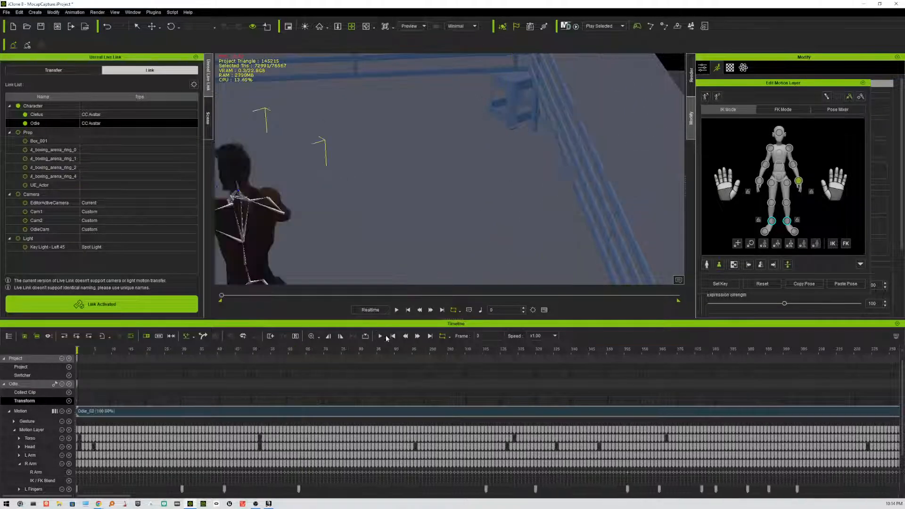
scroll(378, 247, up, 2)
scroll(378, 247, down, 1)
right_drag(423, 243, 292, 179)
middle_drag(329, 166, 594, 158)
right_drag(594, 158, 613, 178)
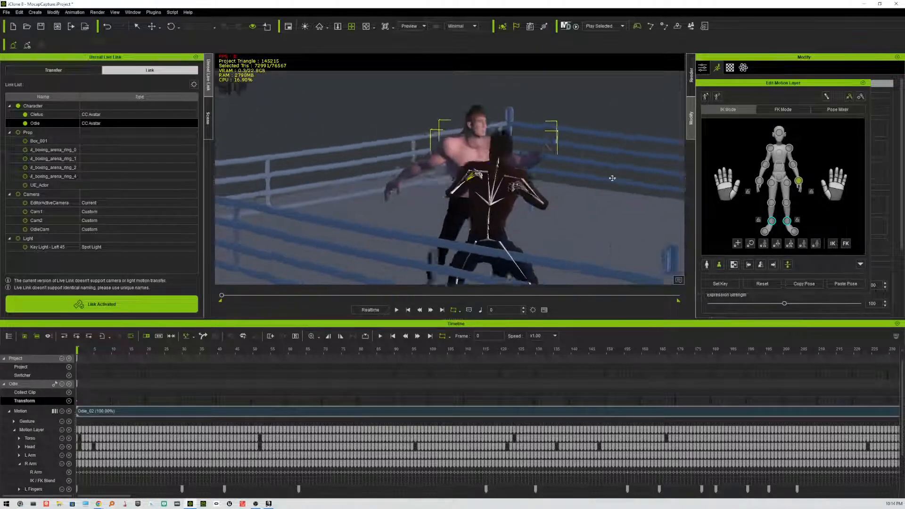
click(380, 336)
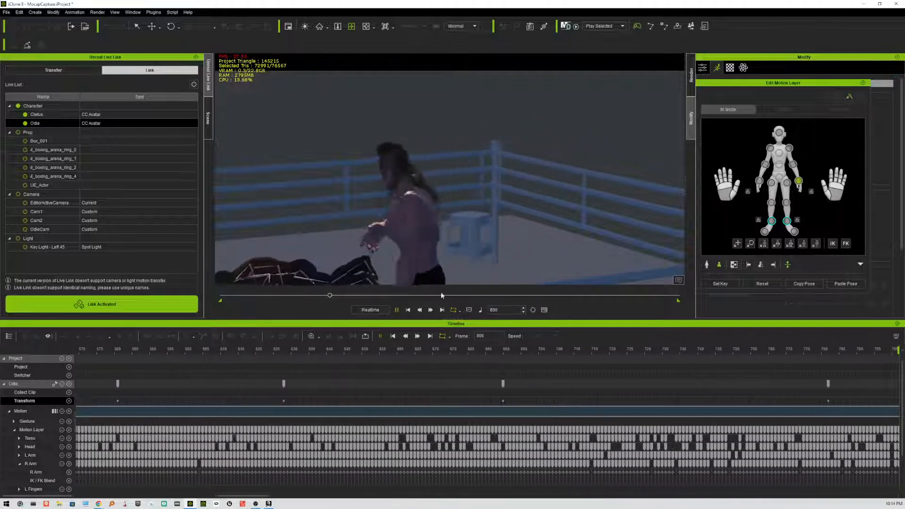
Replay the fight from the start and examine Odie lying on the ring floor at frame 518 from above
click(409, 310)
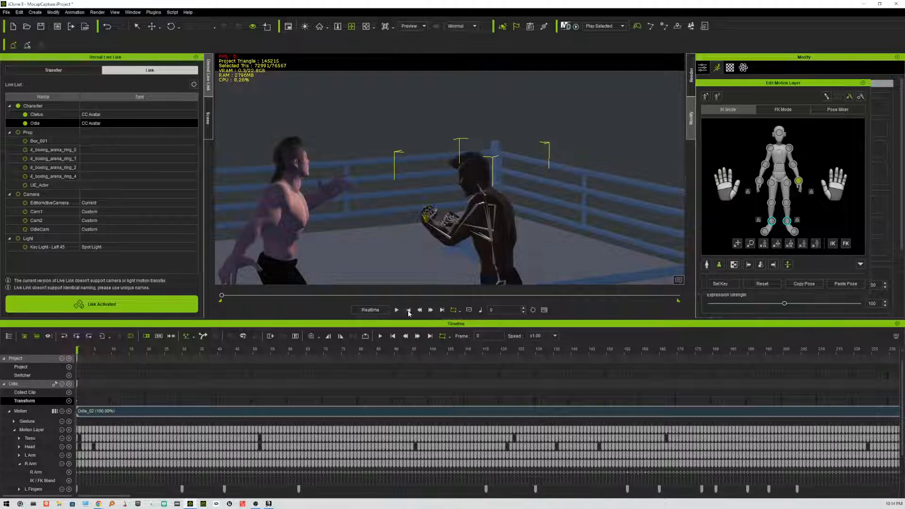
click(397, 310)
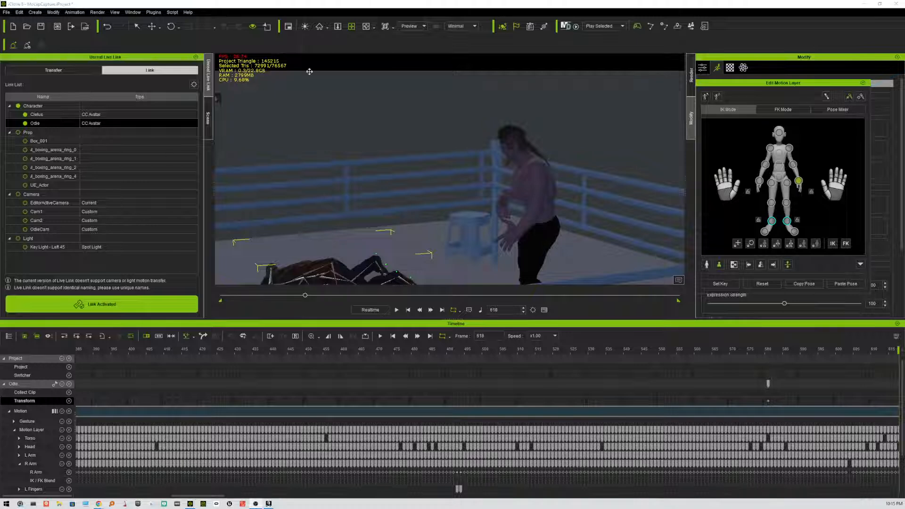
middle_drag(412, 236, 420, 200)
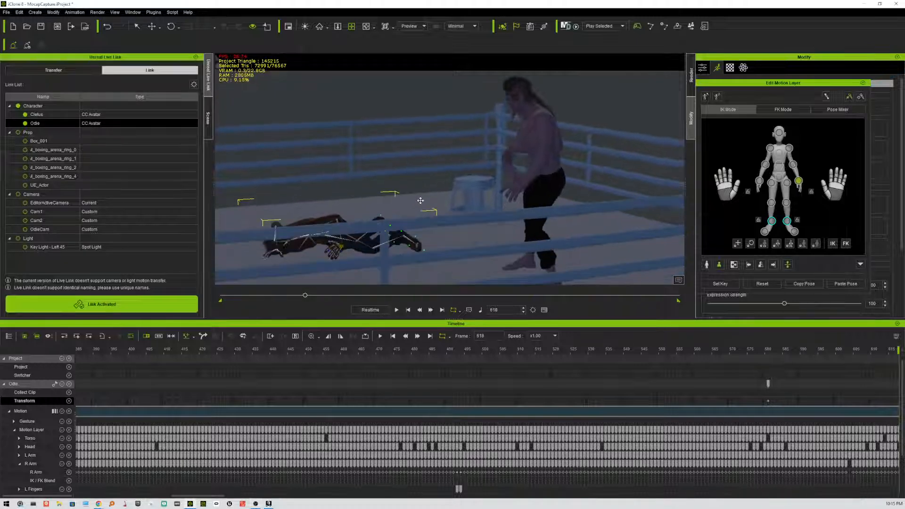
right_drag(420, 199, 428, 226)
middle_drag(435, 221, 436, 184)
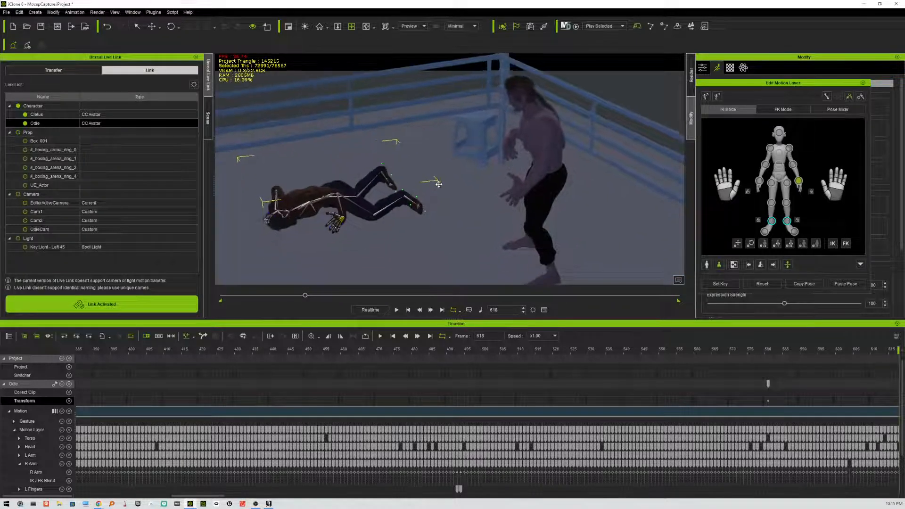
Widen the framing of both fighters and scrub back to frame 559 to examine Odie on the ring floor
scroll(436, 187, down, 2)
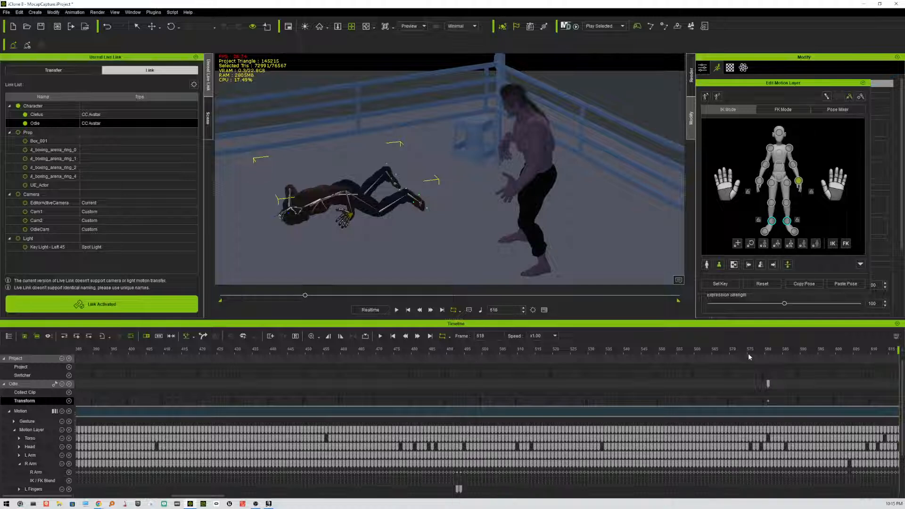
drag(750, 357, 691, 355)
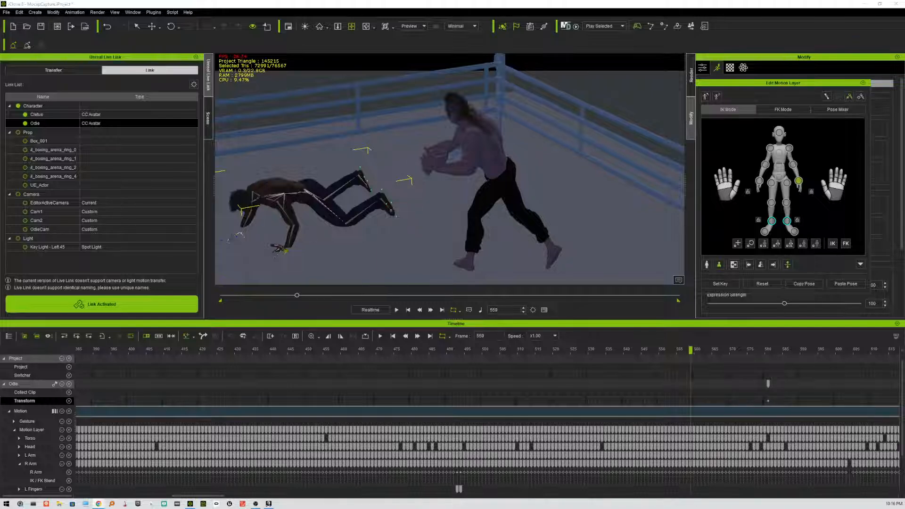
Switch to the browser in a maximized window and read through the AnimAide add-on's README and release notes on GitHub
drag(0, 438, 508, 44)
double_click(507, 44)
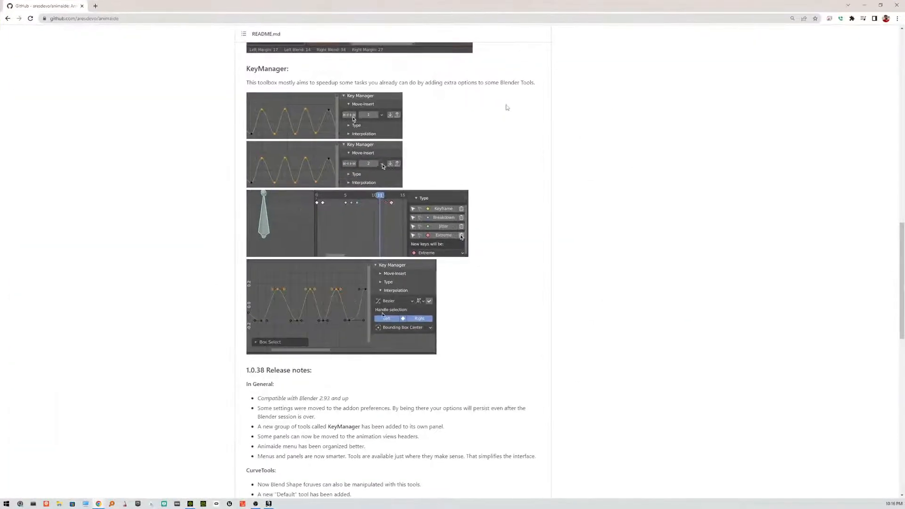
scroll(566, 219, down, 2)
scroll(566, 221, down, 13)
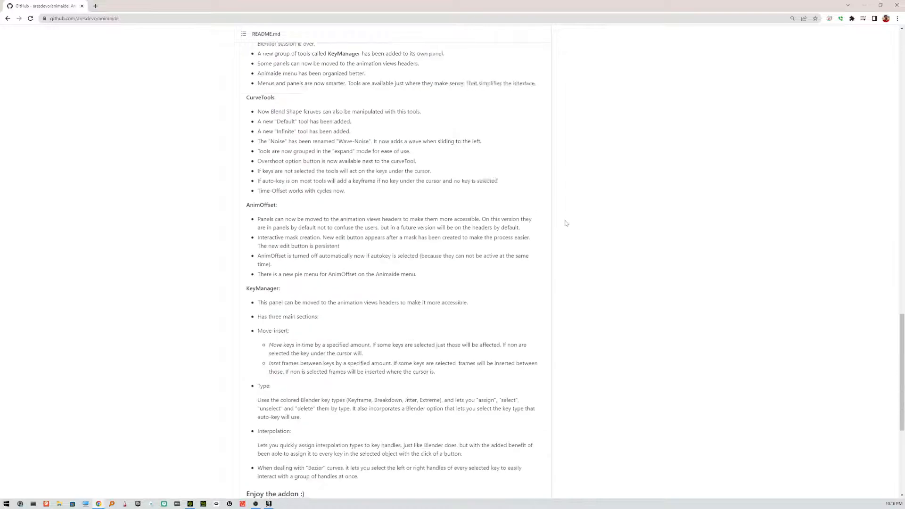
scroll(568, 269, up, 15)
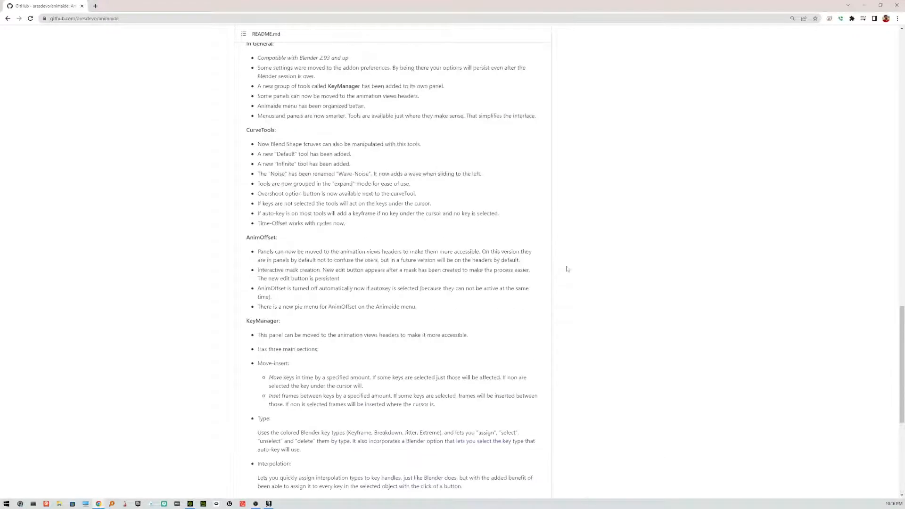
scroll(568, 269, up, 4)
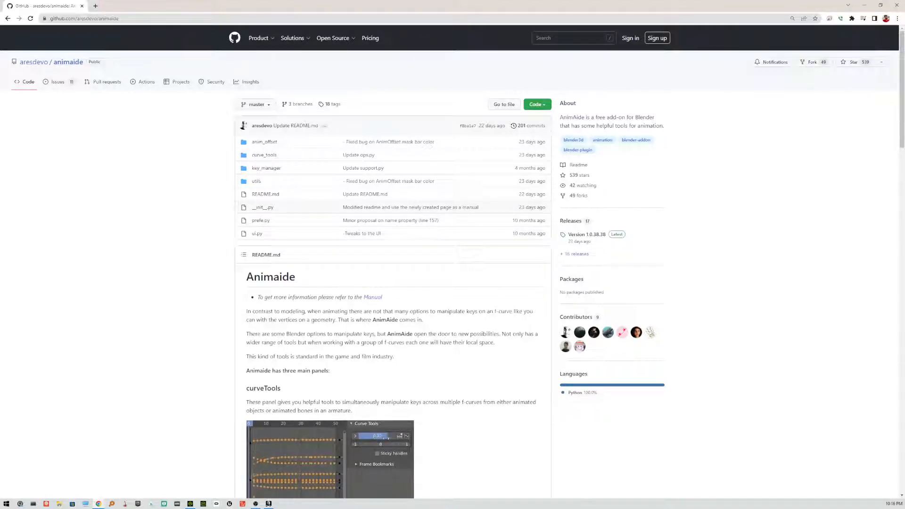
Search for Blender on the computer and on Google in a new browser tab
click(7, 504)
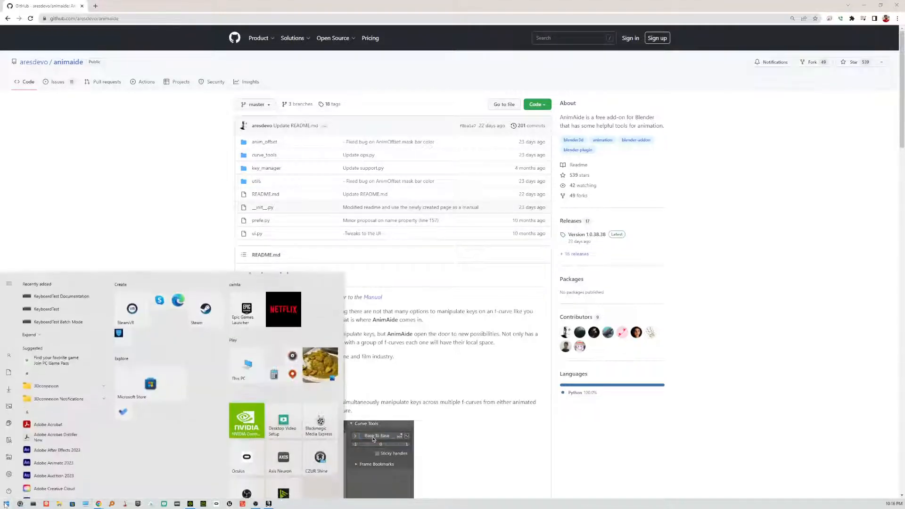
text(blender)
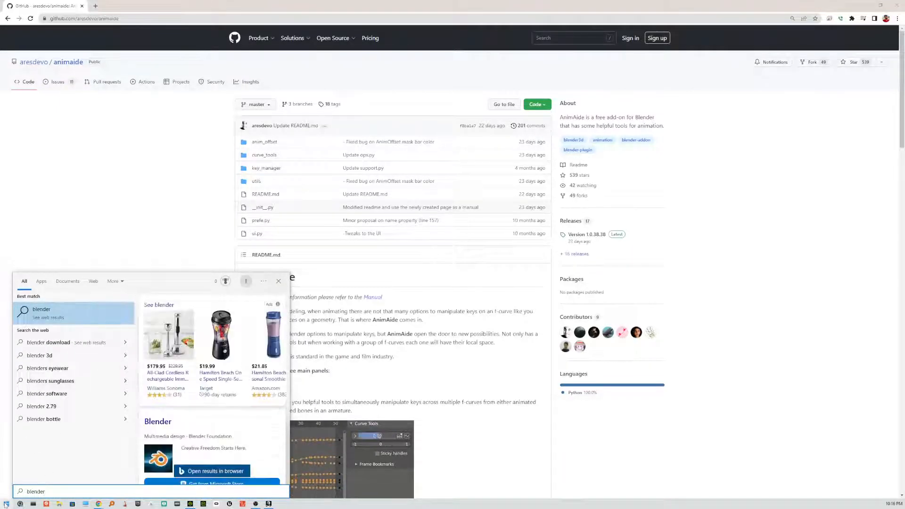
key(Return)
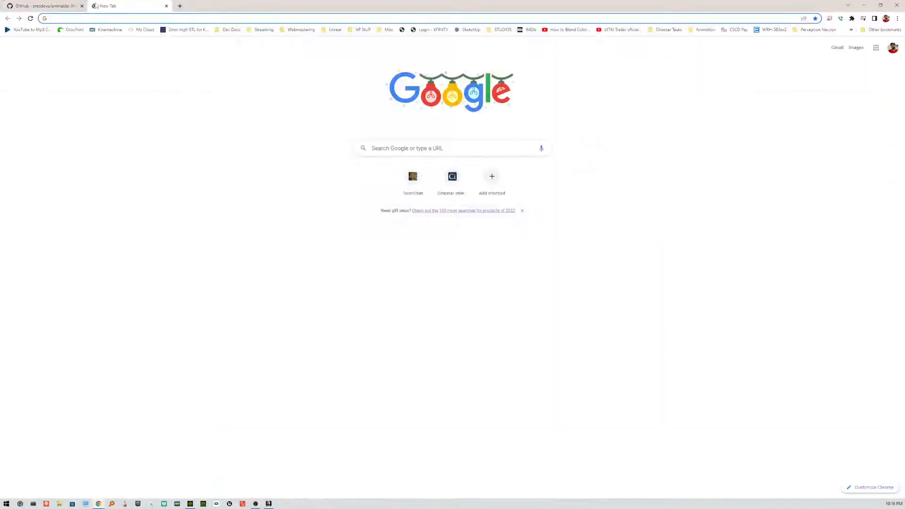
text(blnder)
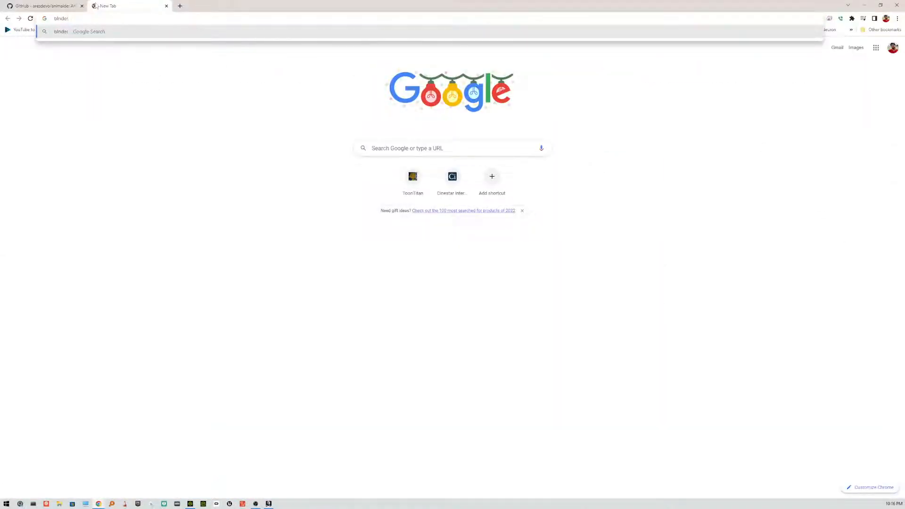
key(ctrl+a)
text(blender)
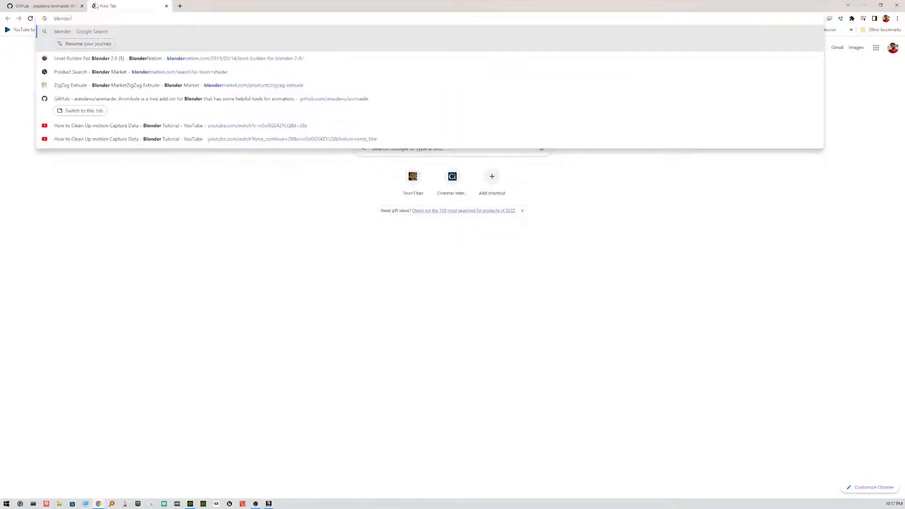
key(Return)
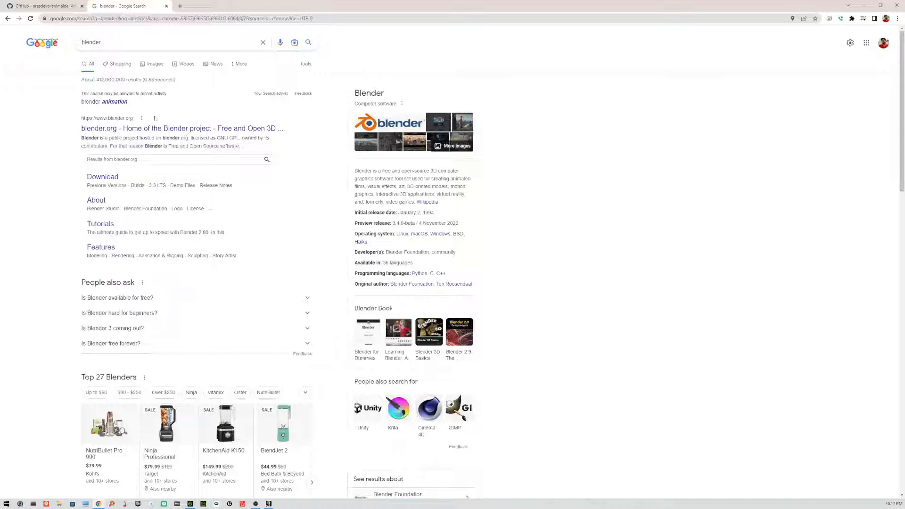
Open blender.org's Animation & Rigging page from the "blender animation" results and read through its feature sections
click(120, 103)
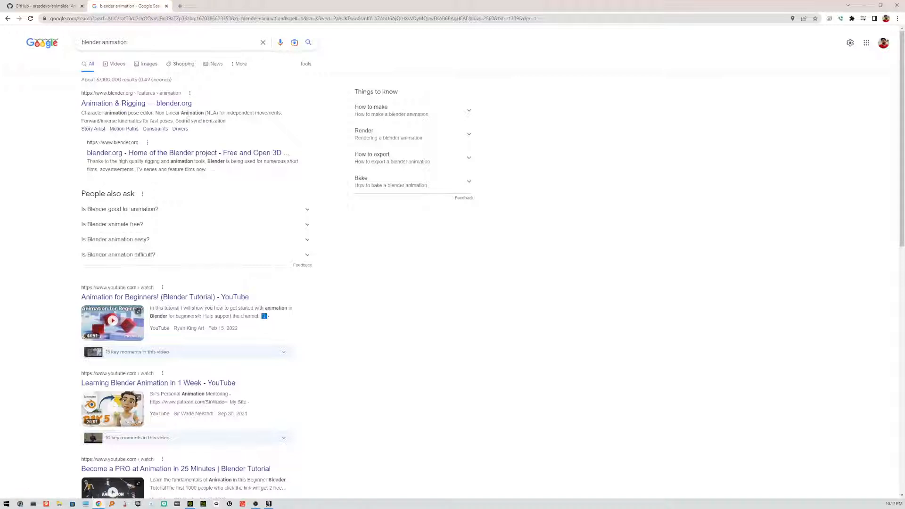
click(166, 104)
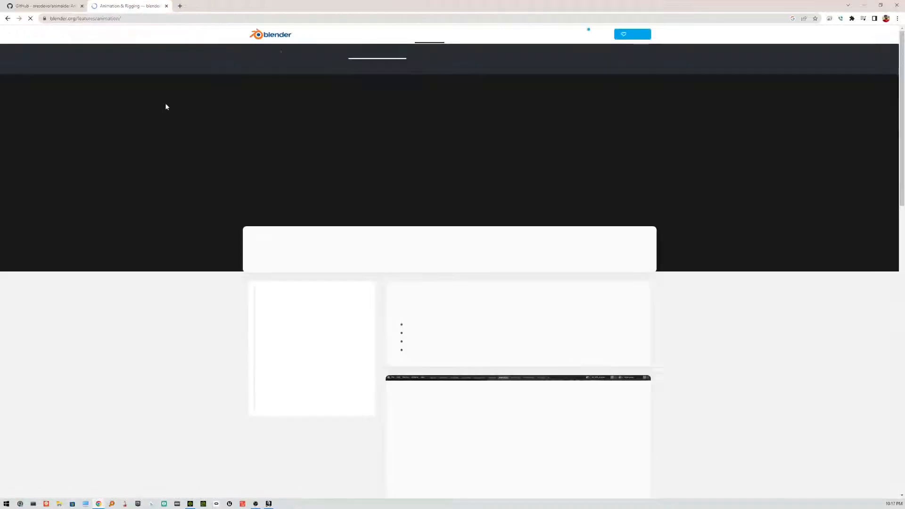
scroll(568, 178, down, 3)
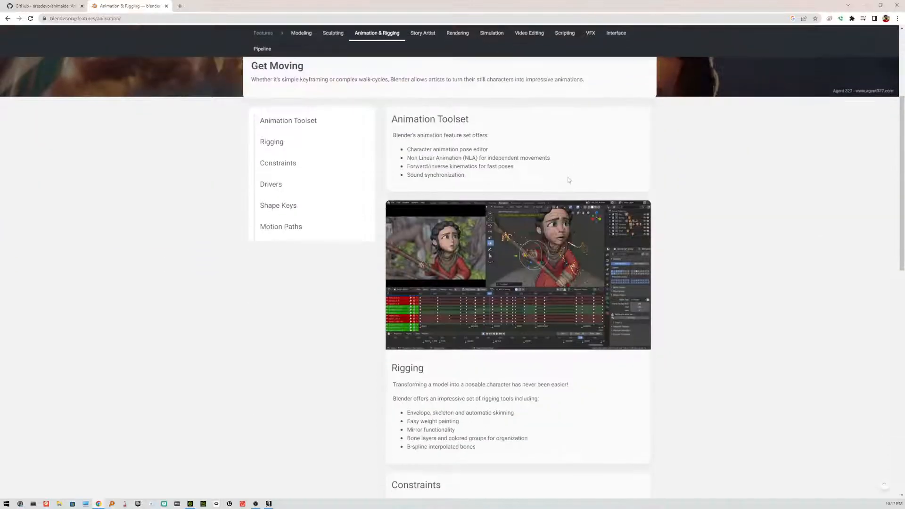
scroll(710, 187, down, 12)
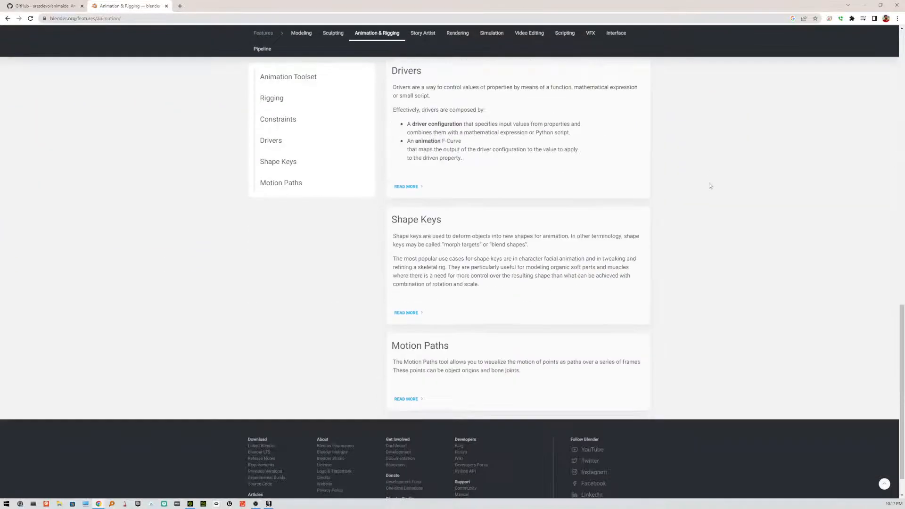
scroll(709, 186, up, 13)
scroll(711, 185, up, 2)
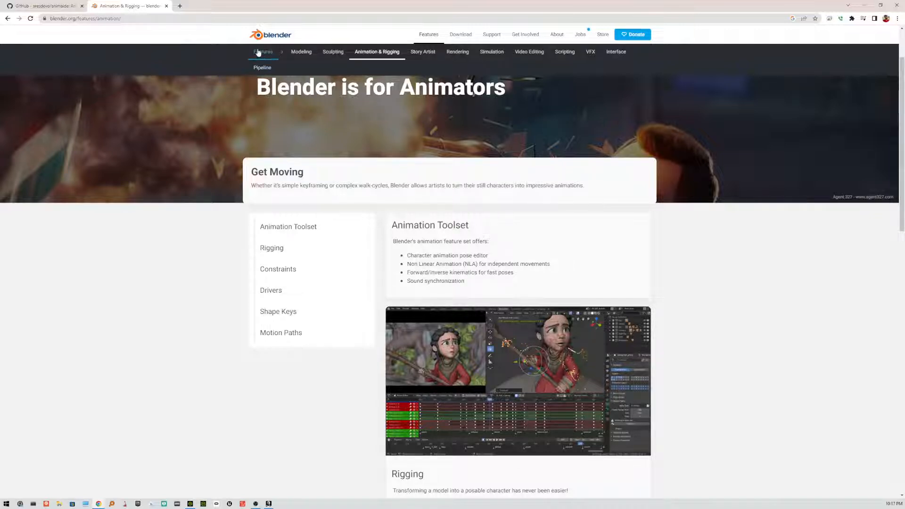
Download the Blender 3.3.1 LTS Windows installer from blender.org and keep the flagged file
click(271, 35)
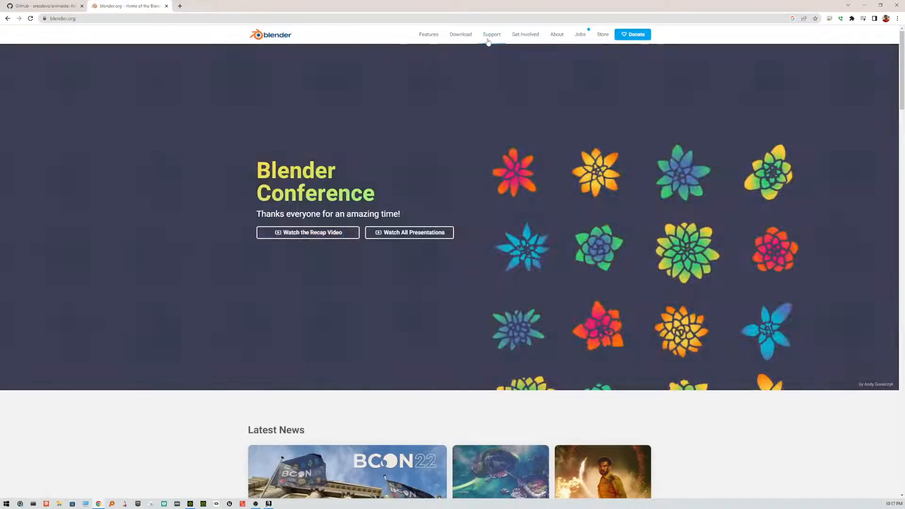
click(464, 36)
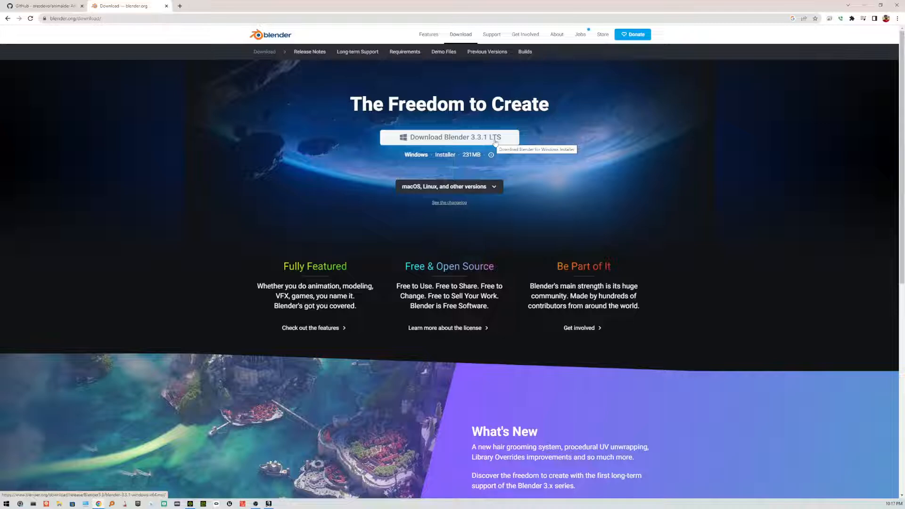
click(495, 139)
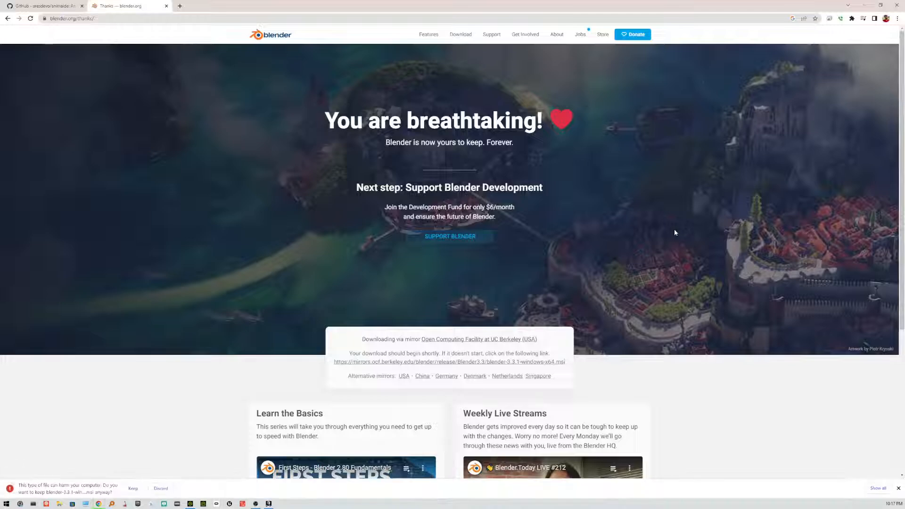
click(139, 490)
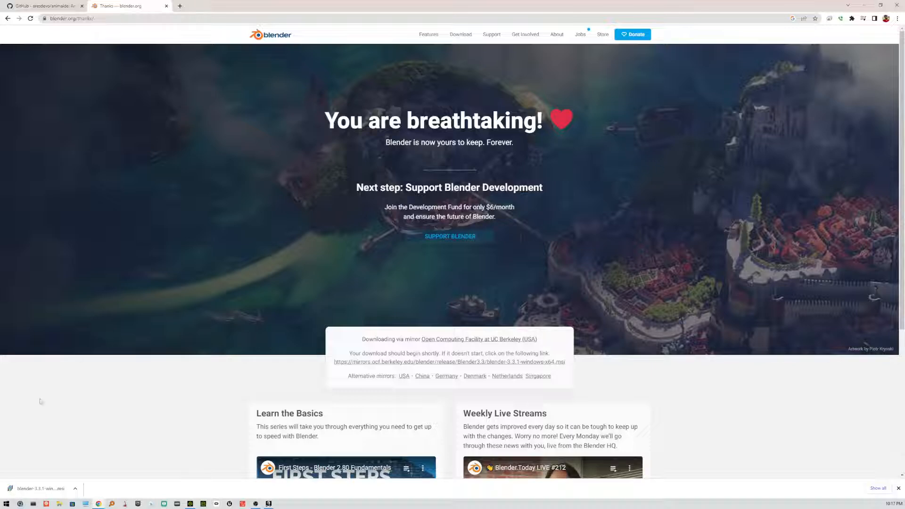
Run the downloaded Blender installer, accept the license agreement and start the installation with the default settings
click(34, 490)
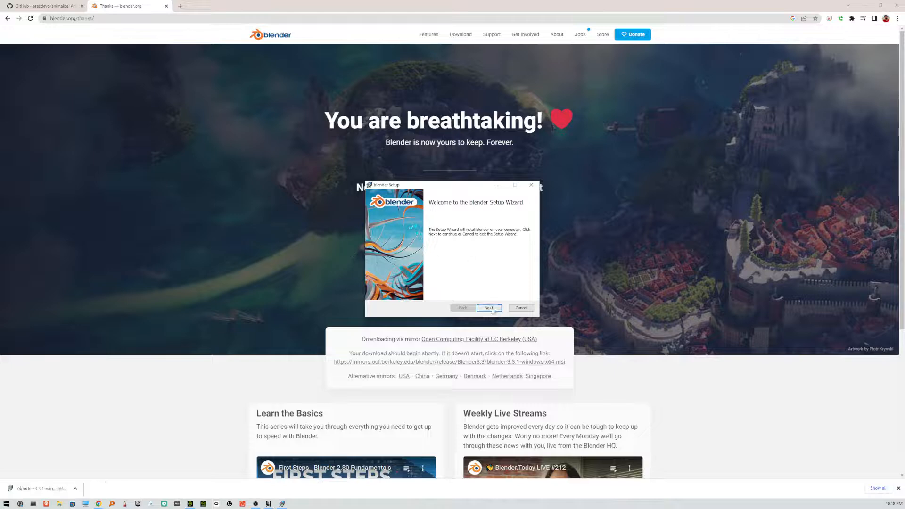
click(489, 308)
click(425, 292)
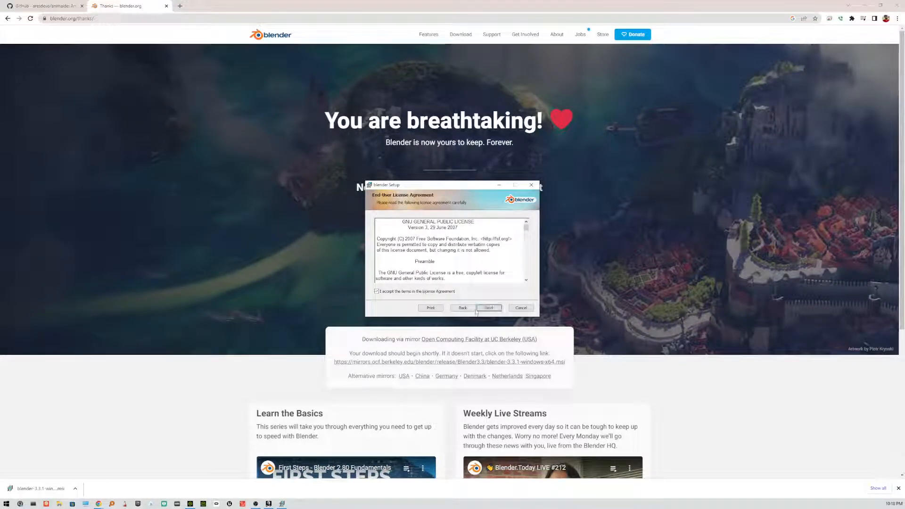
click(489, 308)
click(487, 308)
click(486, 308)
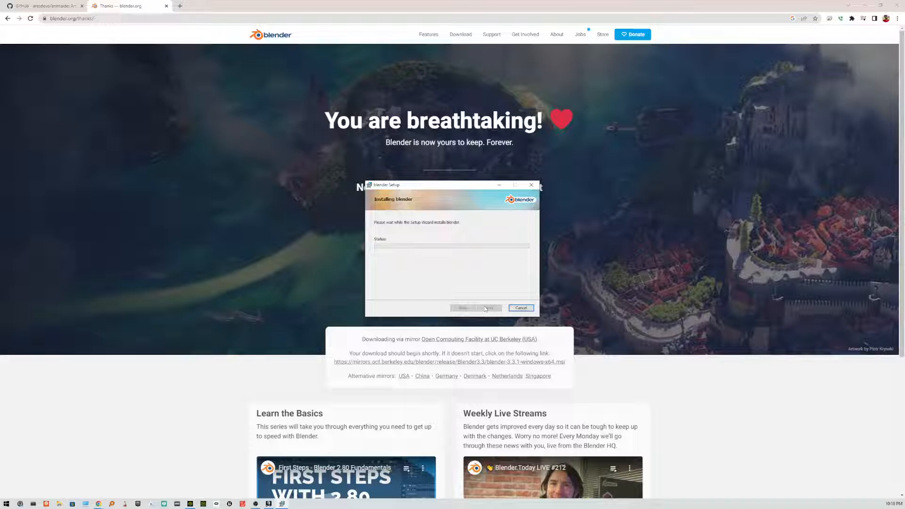
Move the Blender Setup and browser windows apart so the wizard is uncovered, and finish the setup
drag(452, 186, 247, 141)
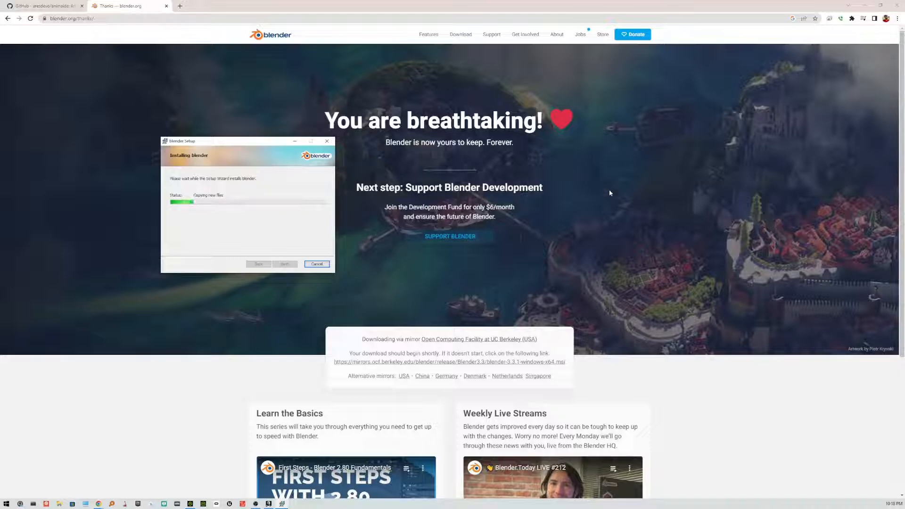
click(758, 389)
scroll(758, 387, down, 4)
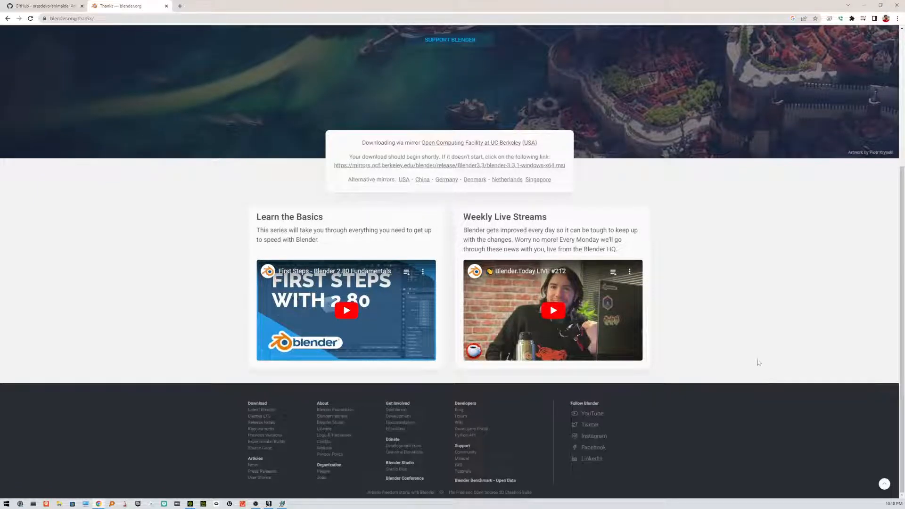
scroll(749, 264, up, 4)
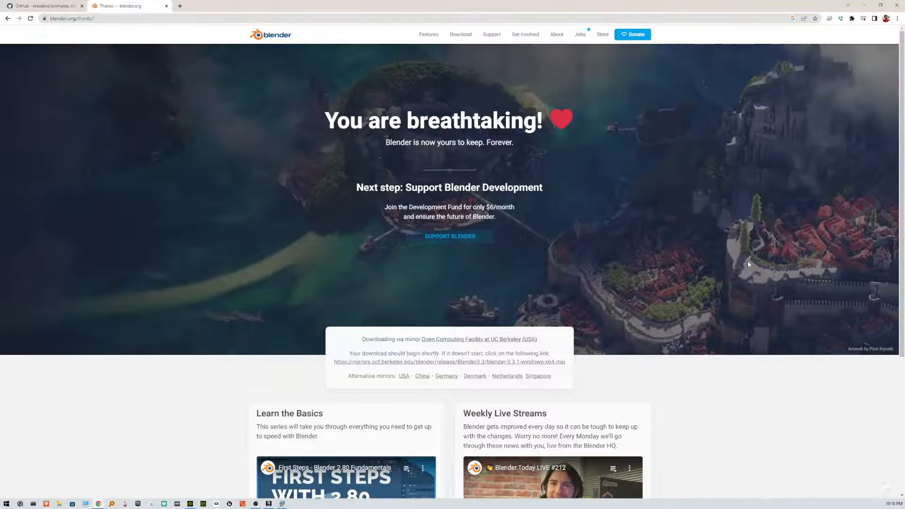
double_click(678, 6)
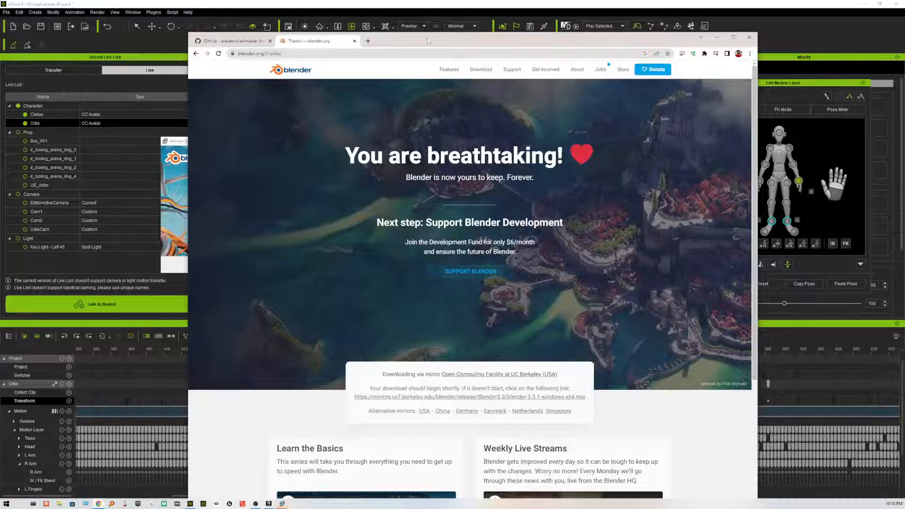
drag(384, 41, 671, 23)
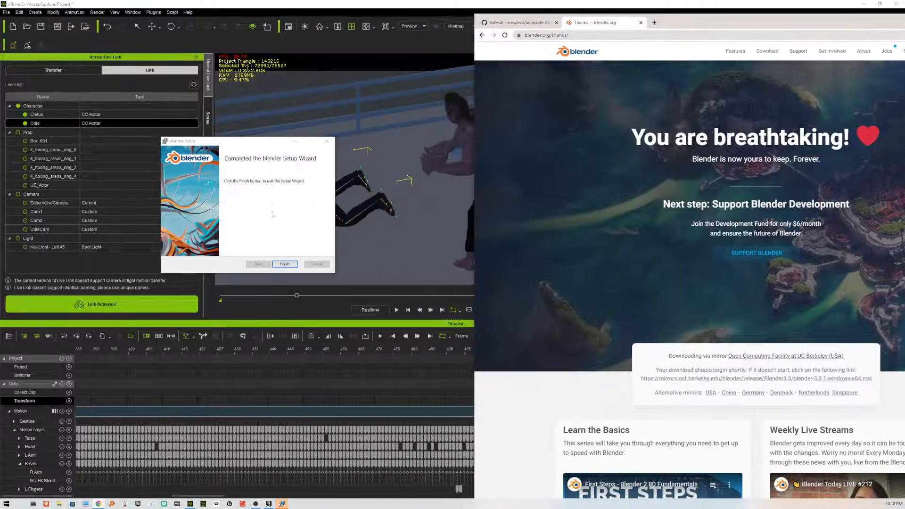
click(285, 264)
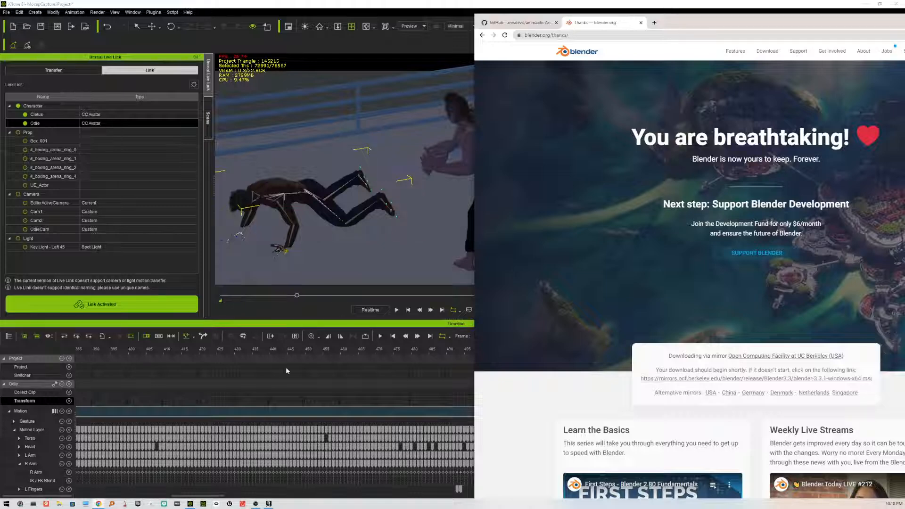
Return to iClone and play the fight animation from the first frame
click(369, 351)
click(393, 336)
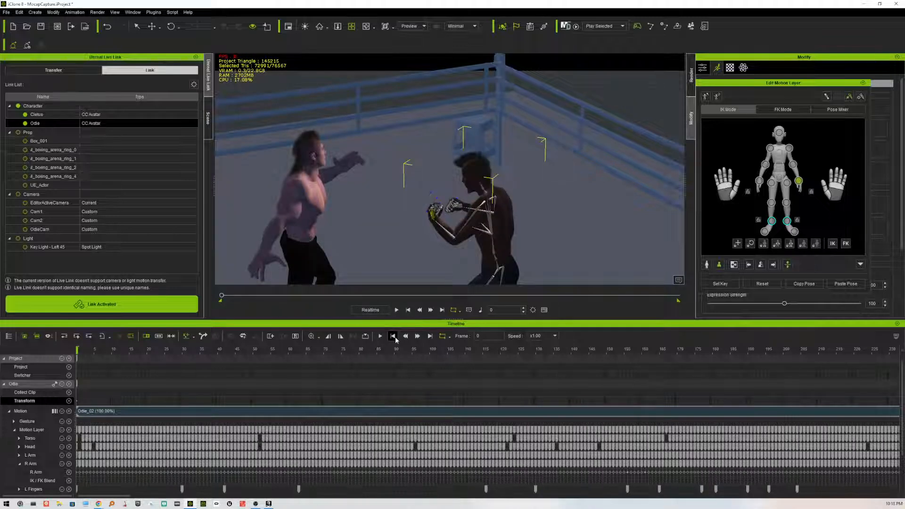
click(381, 336)
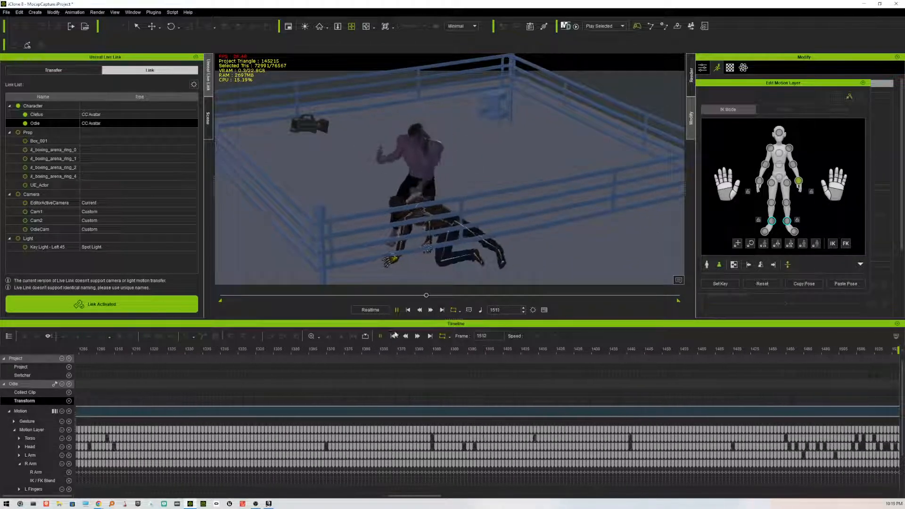
Reduce the iClone window to uncover the browser, and maximize the browser on the Blender page
click(880, 4)
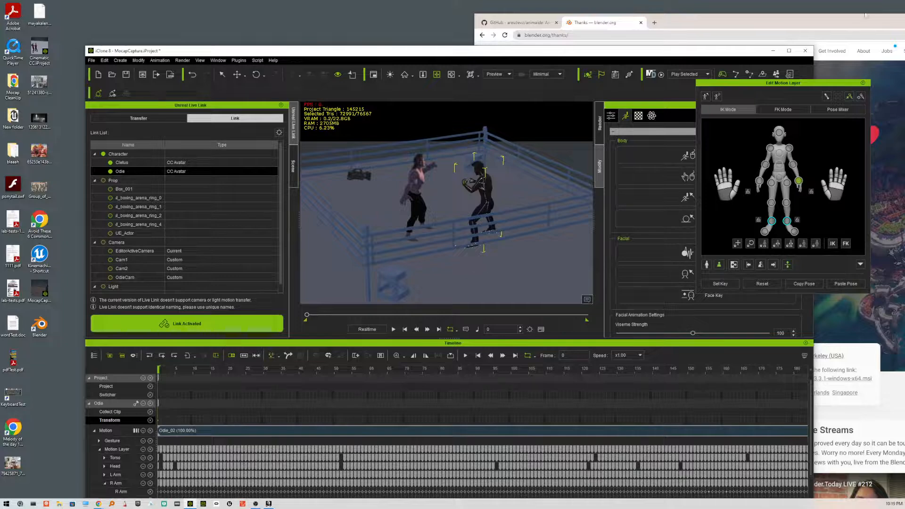
drag(784, 29, 904, 29)
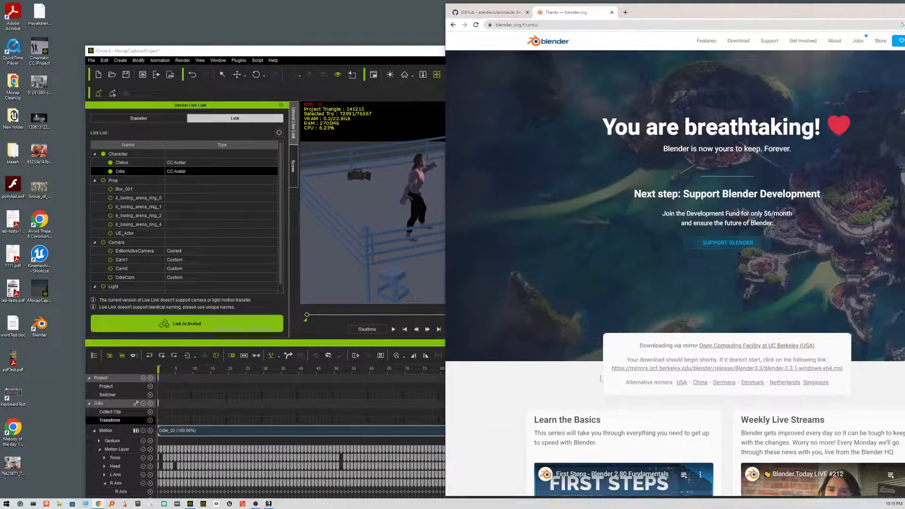
double_click(667, 15)
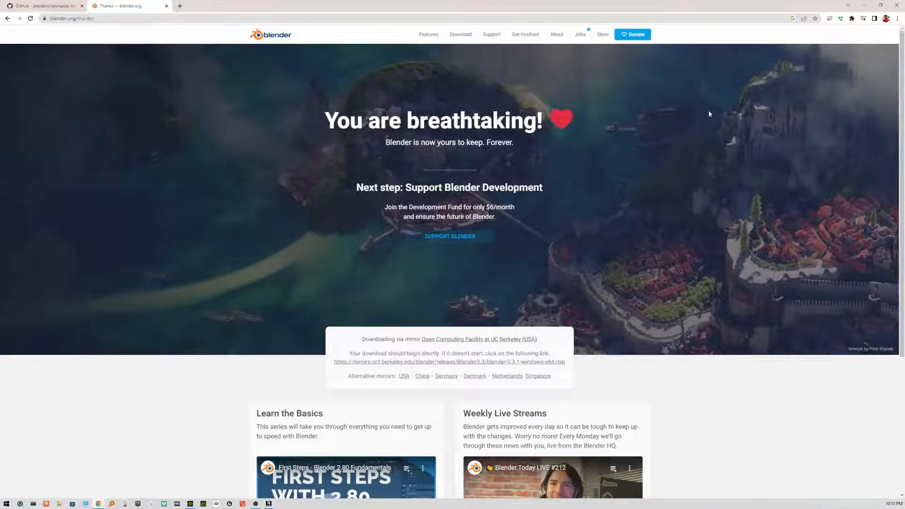
Reduce the browser window, bring up the Blender Setup wizard and start a repair of the existing installation
double_click(763, 8)
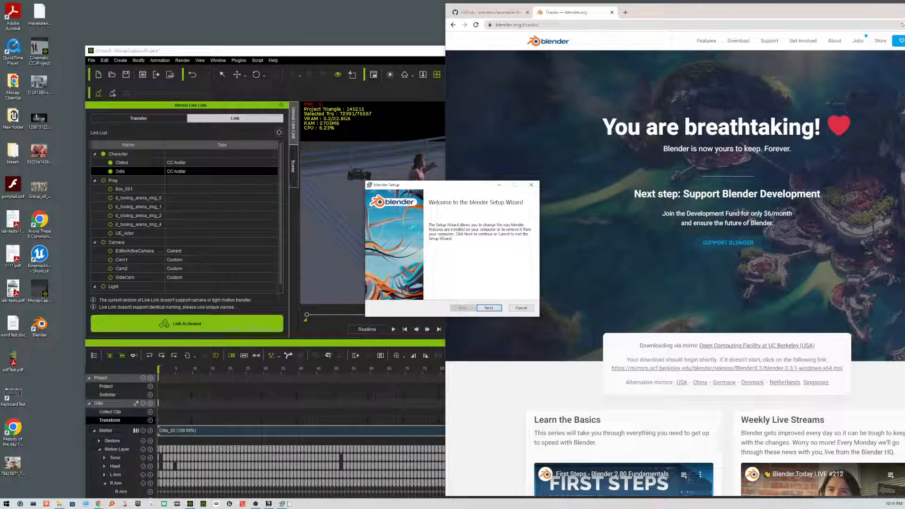
click(283, 504)
click(283, 504)
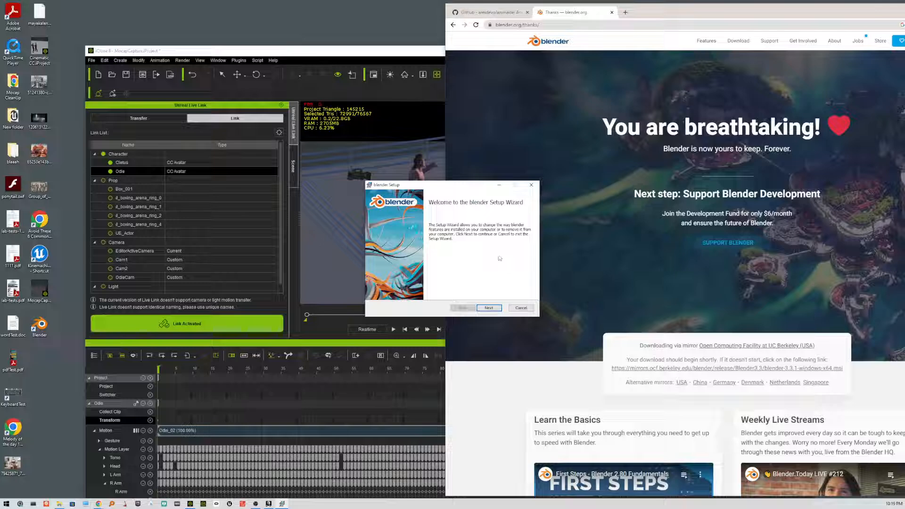
click(488, 308)
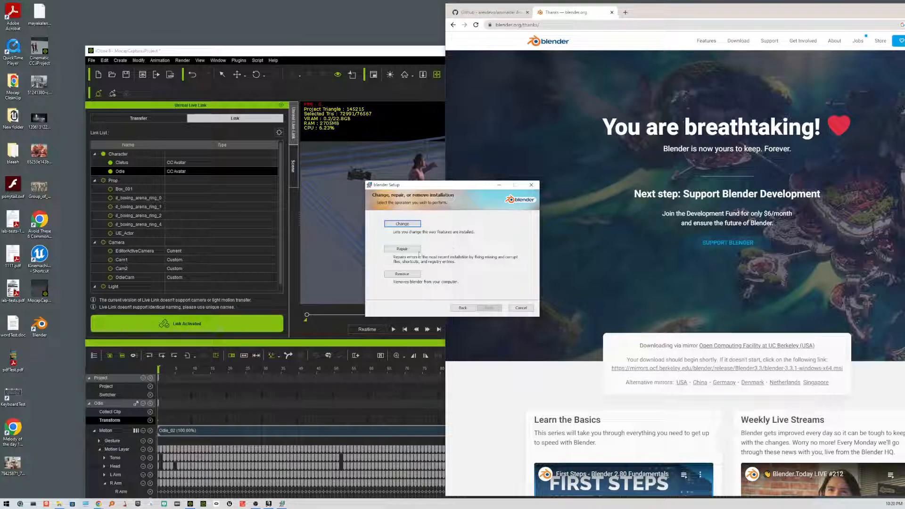
click(410, 250)
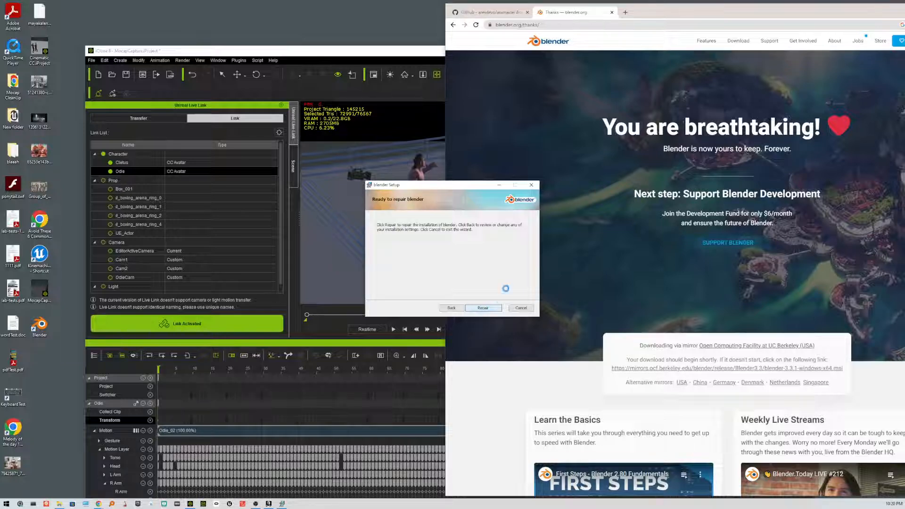
Close the Blender download page, and rearrange the browser and iClone windows to uncover the iClone scene
click(612, 12)
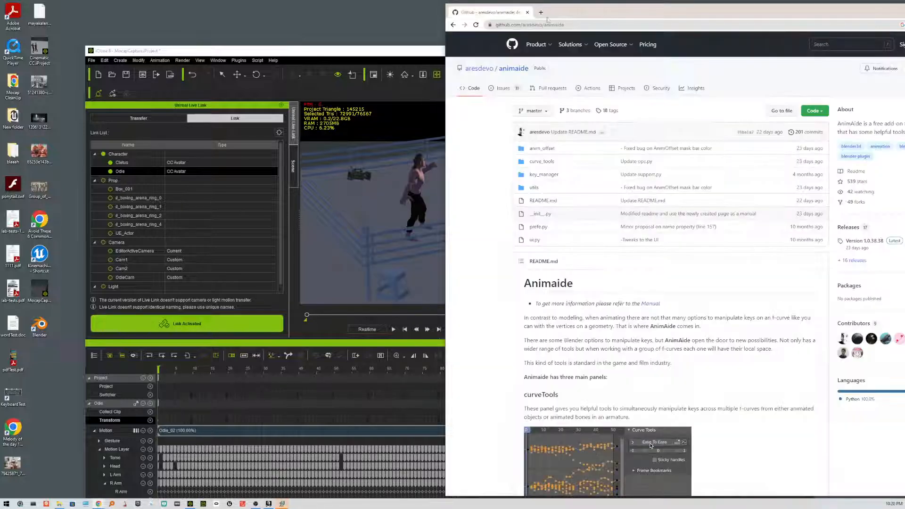
drag(572, 16, 778, 16)
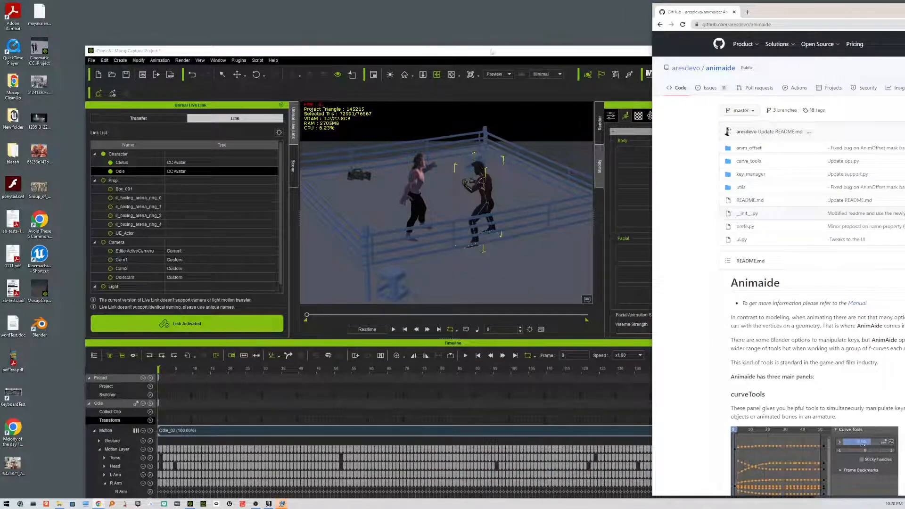
drag(491, 52, 507, 26)
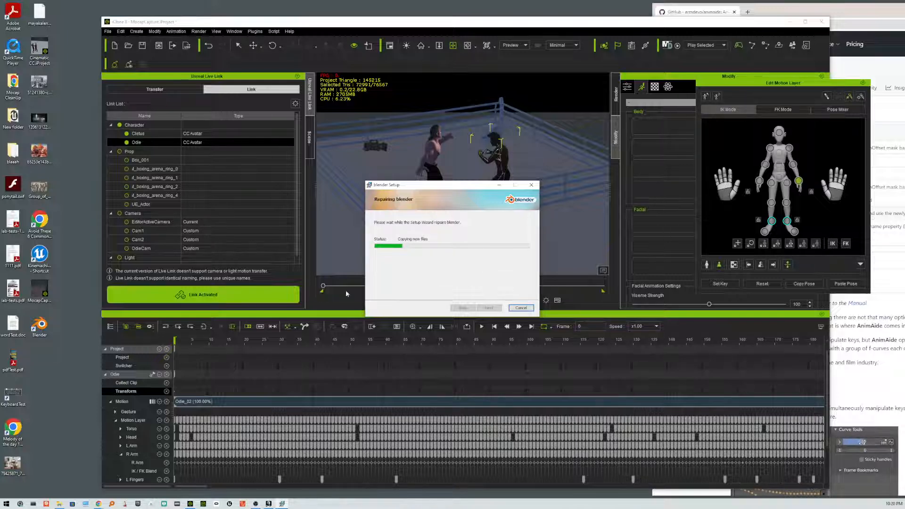
Delete the group of four image files from the desktop
drag(65, 87, 36, 163)
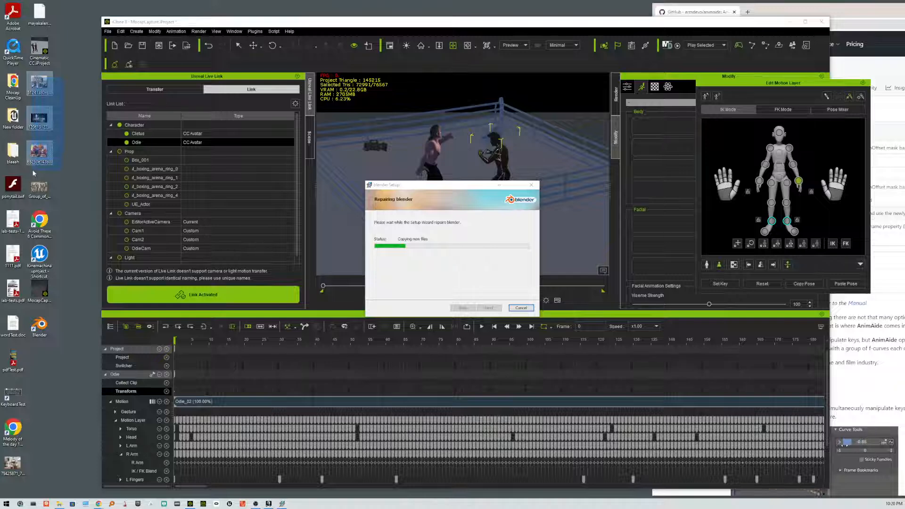
right_click(41, 187)
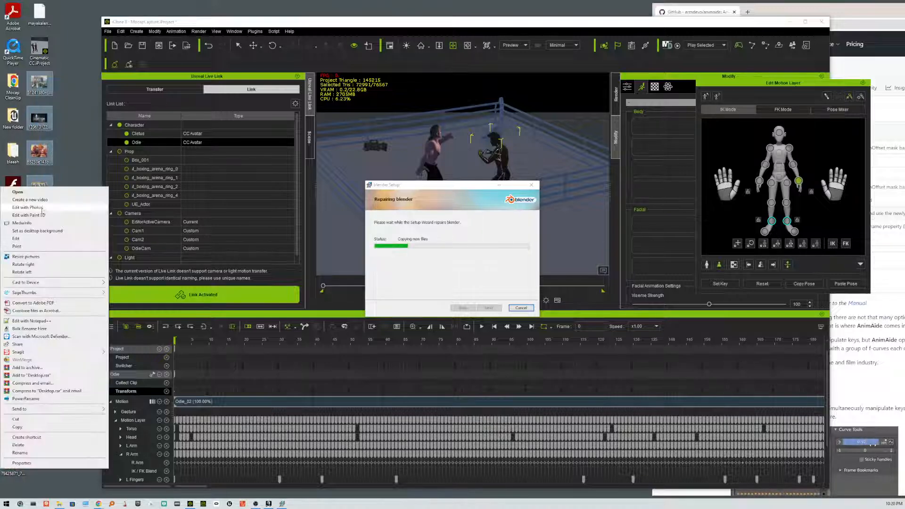
click(19, 445)
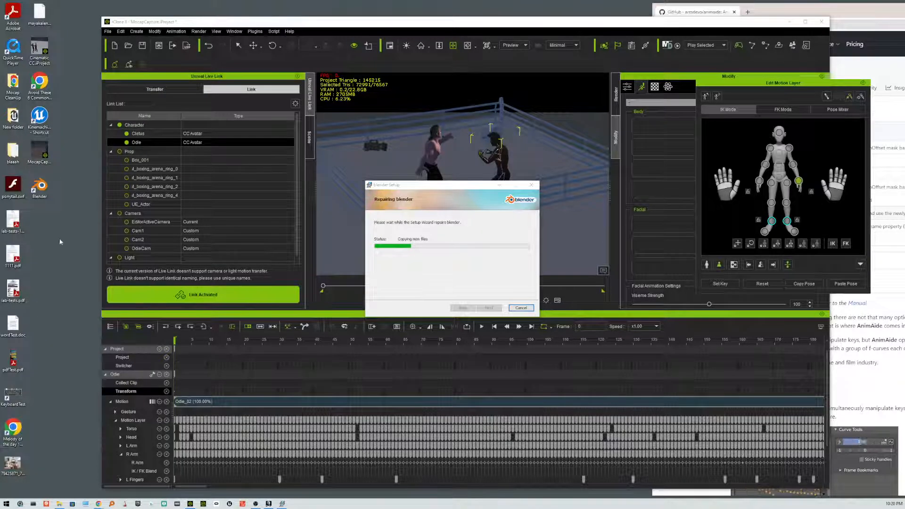
Delete the lab-tests files, 1111.pdf, wordTest.doc, the Melody of the day shortcut and the two files below it from the desktop
drag(25, 292, 16, 326)
right_click(16, 325)
click(18, 468)
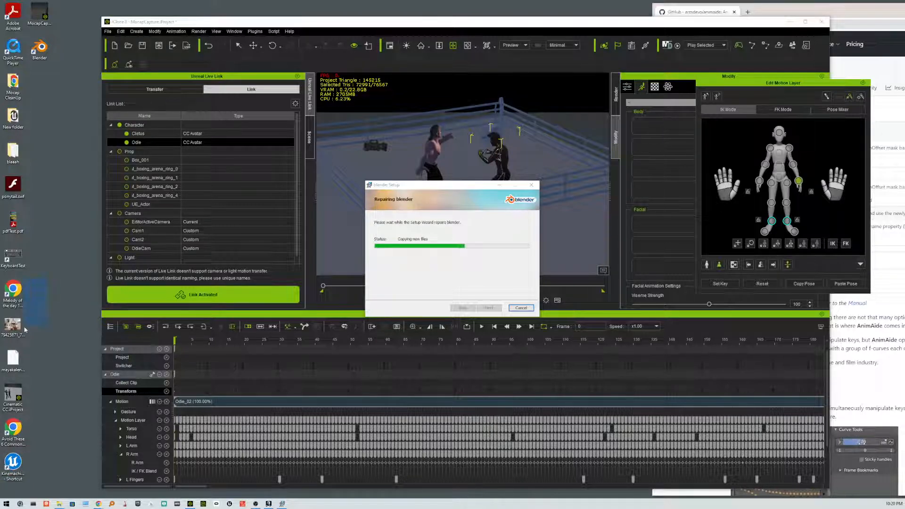
drag(26, 329, 13, 361)
right_click(13, 359)
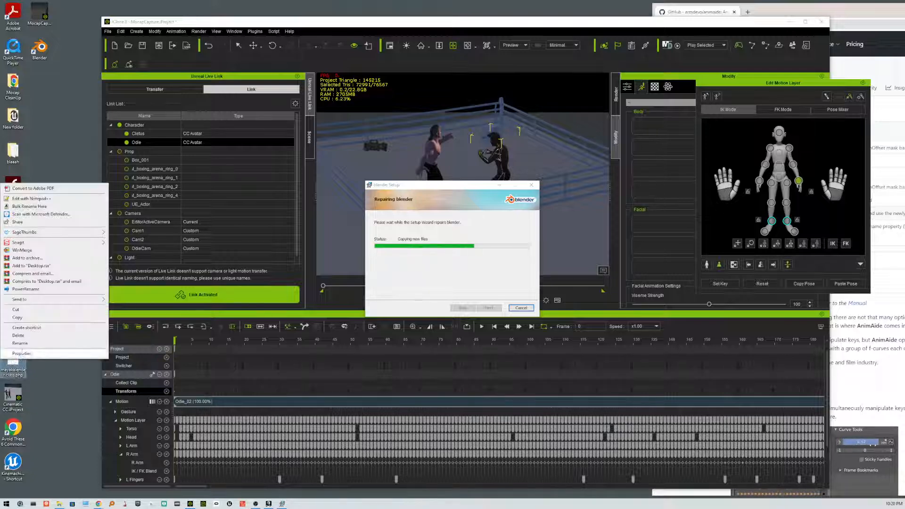
click(23, 335)
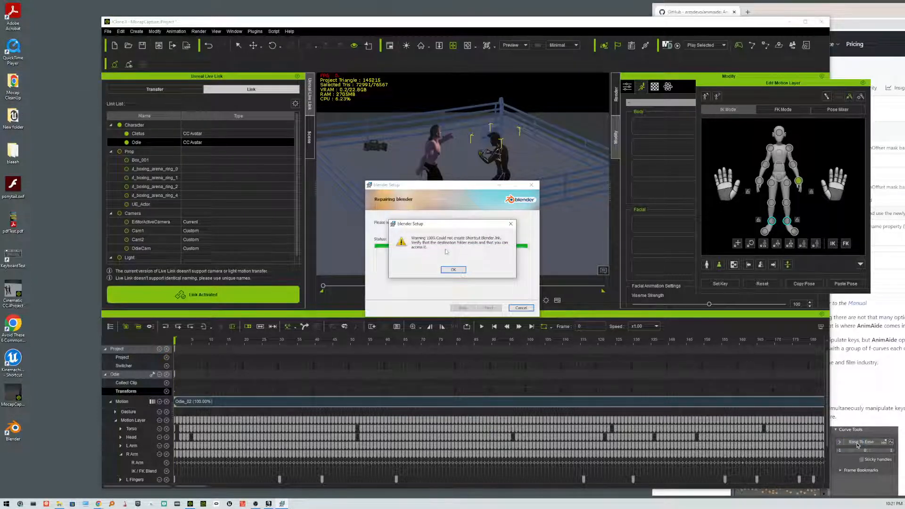
Dismiss the shortcut warning and finish the Blender Setup wizard
click(450, 270)
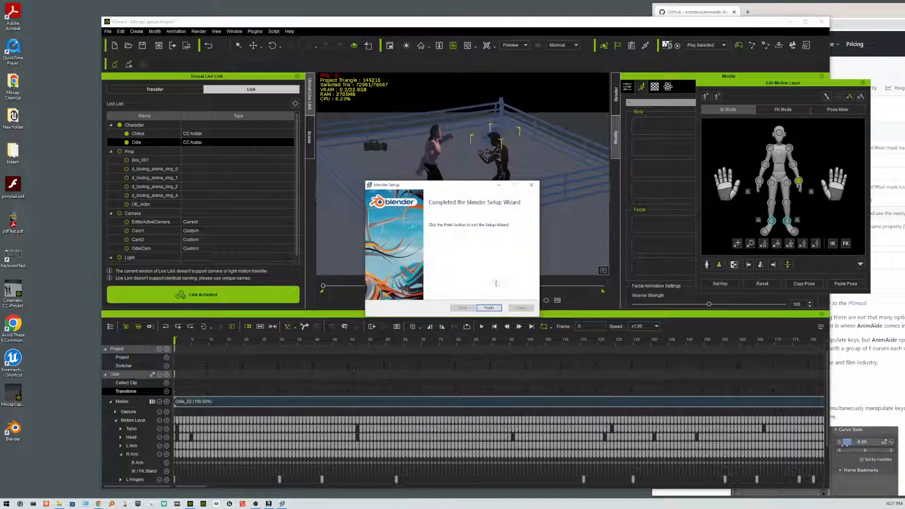
click(497, 309)
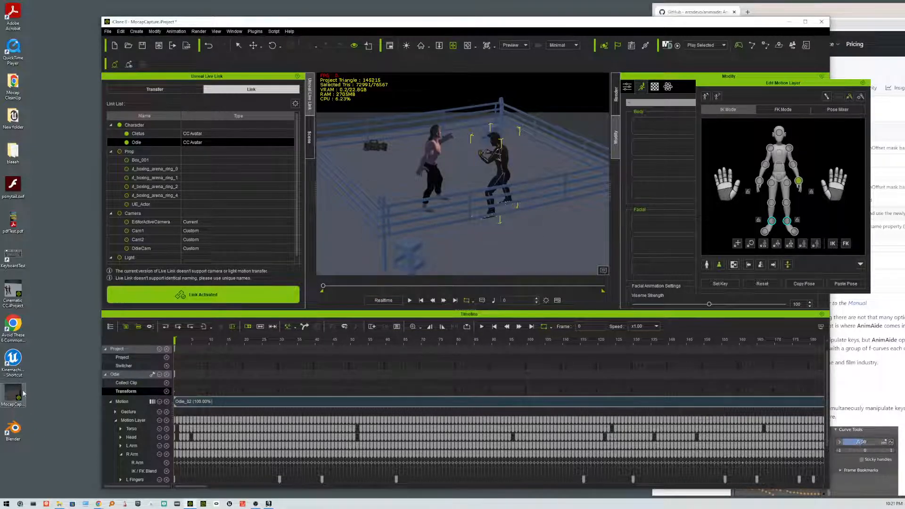
Launch Blender from the desktop, save the default quick setup settings and create a new General file
double_click(20, 428)
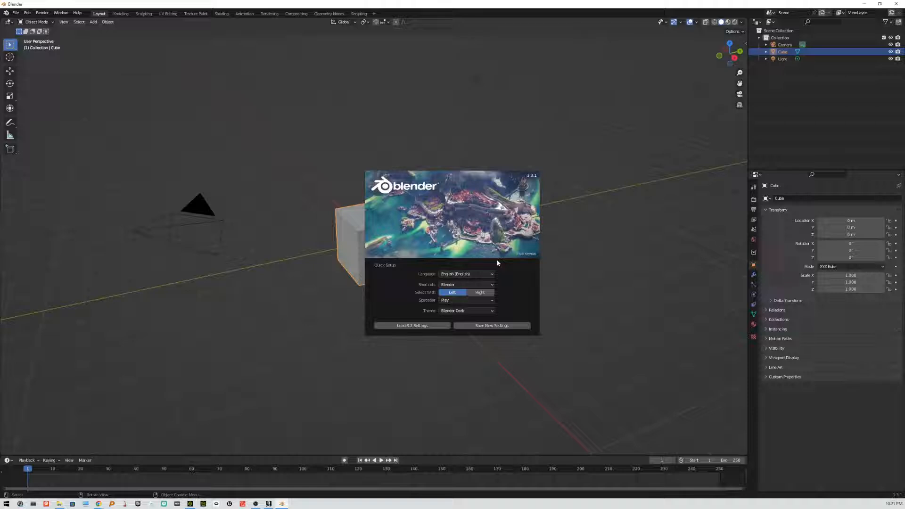
click(483, 326)
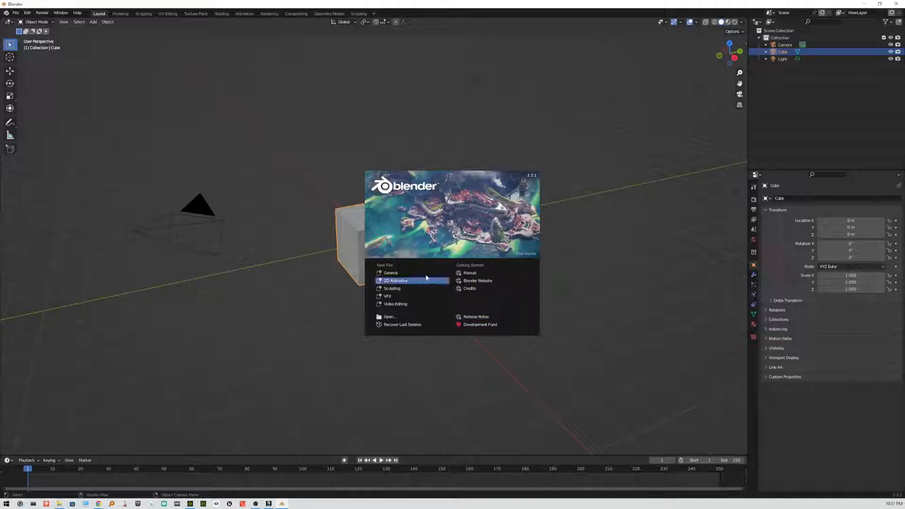
click(410, 272)
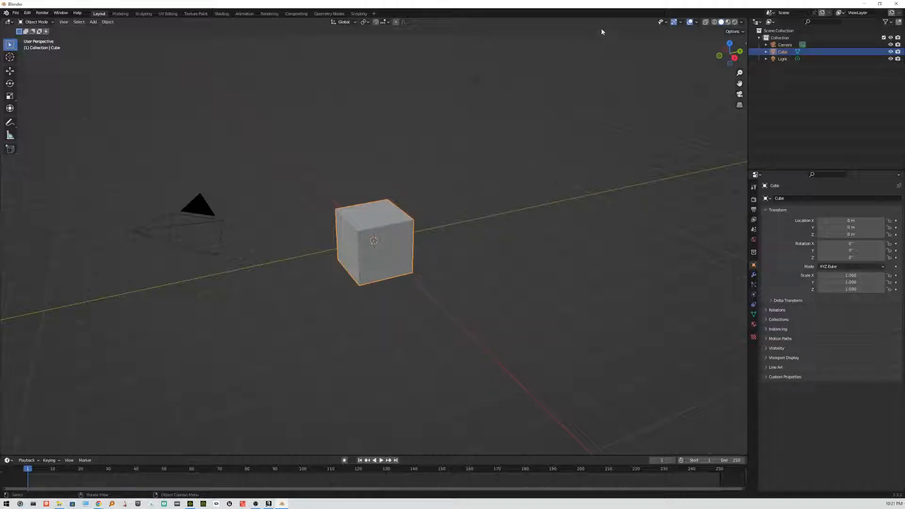
Move the Blender window down out of the way, switch to Unreal Editor and close its Plugins window
double_click(547, 4)
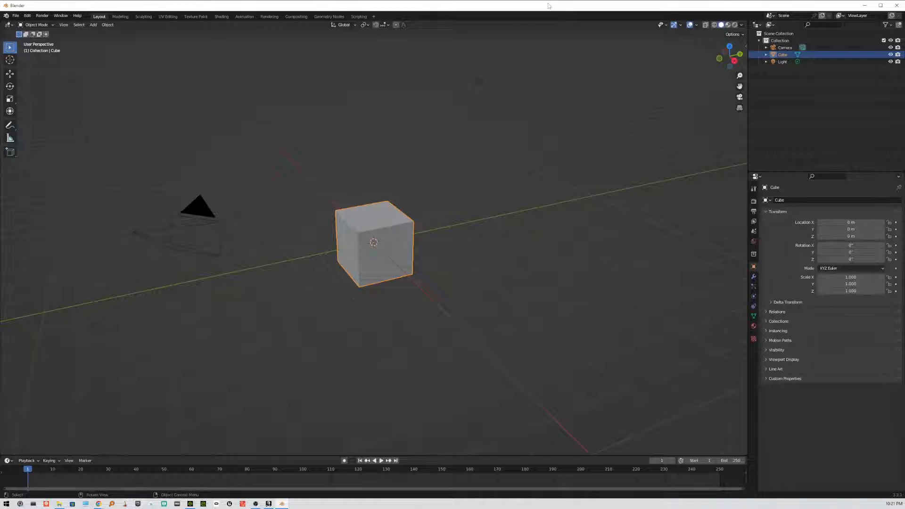
double_click(548, 5)
drag(559, 4, 612, 231)
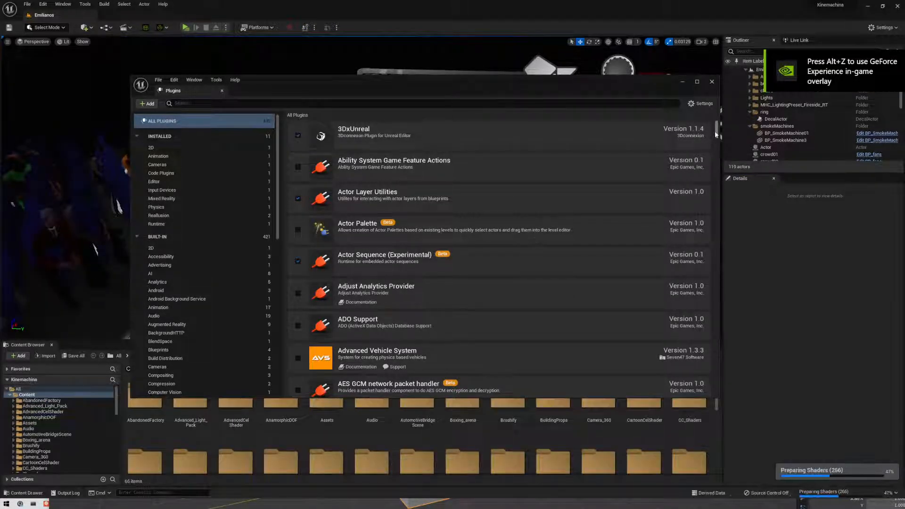
drag(716, 135, 723, 113)
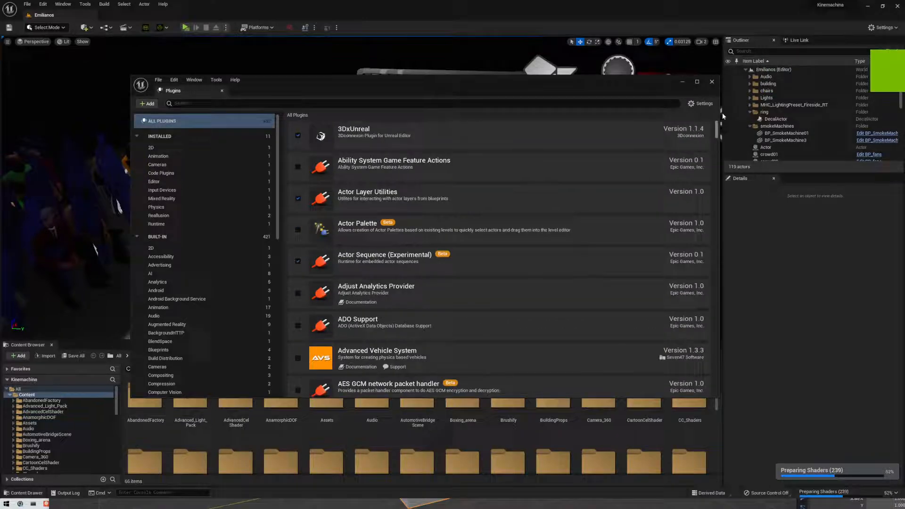
click(712, 81)
Look over the Emilianos arena level and save all of the project's changes
scroll(362, 189, down, 2)
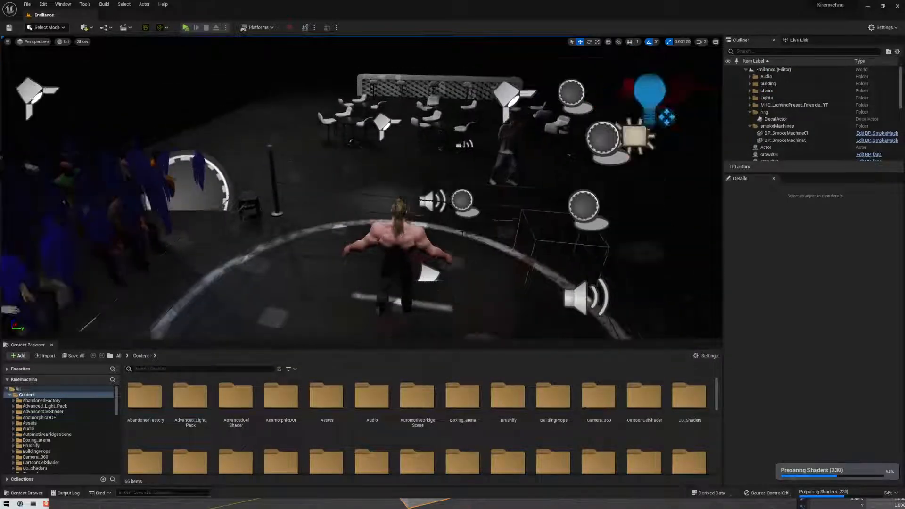
scroll(362, 189, down, 2)
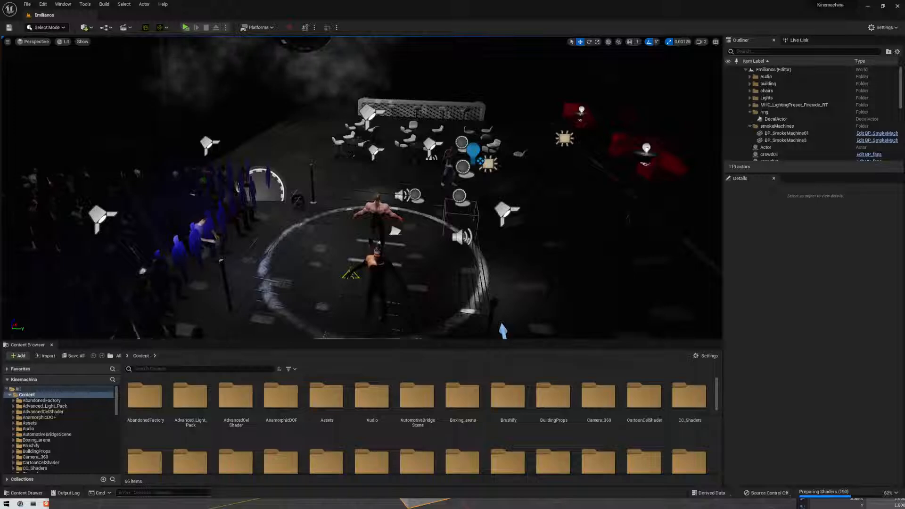
scroll(362, 189, down, 3)
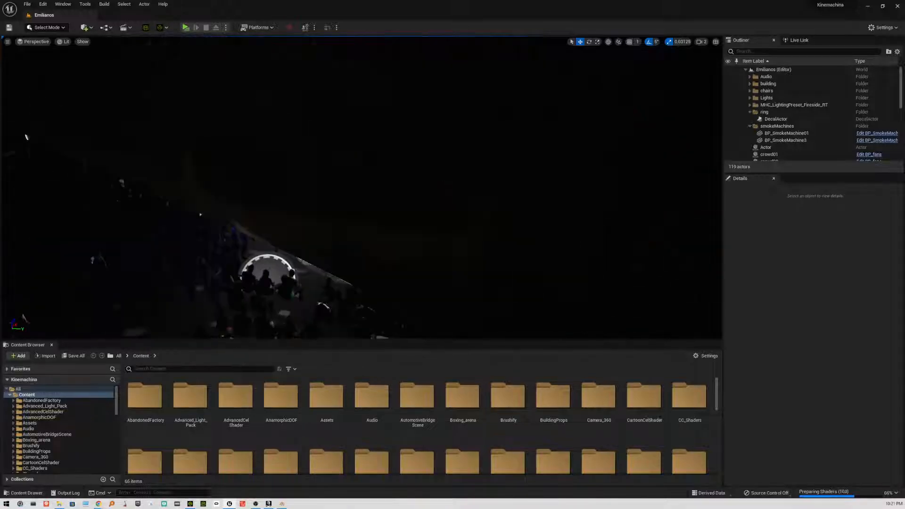
scroll(362, 189, up, 4)
scroll(362, 189, up, 4)
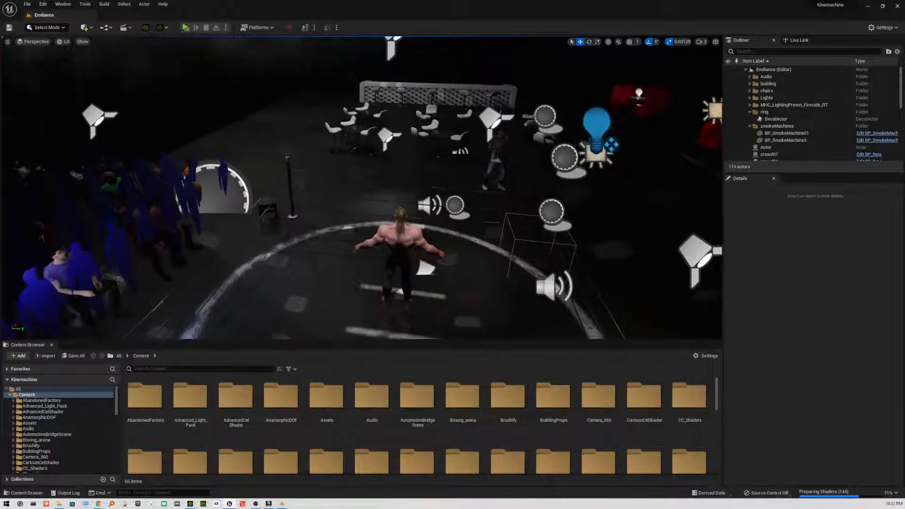
scroll(362, 189, down, 4)
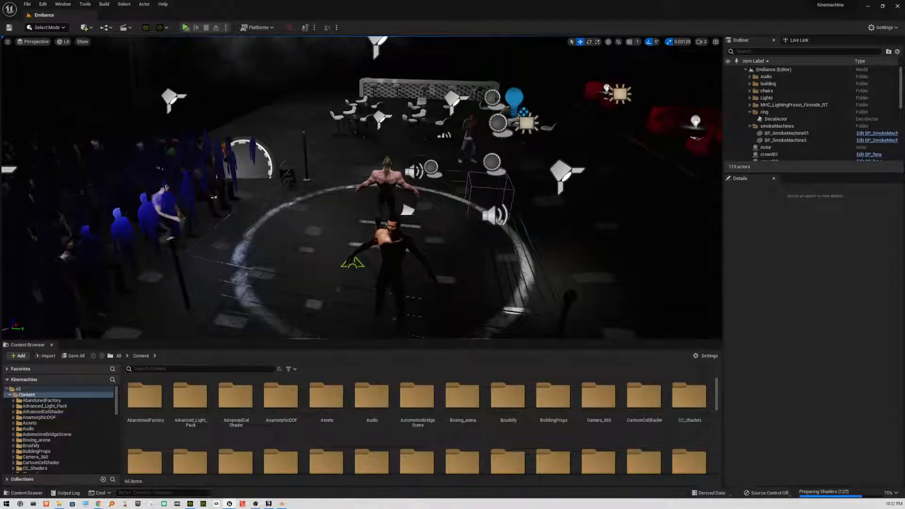
click(27, 5)
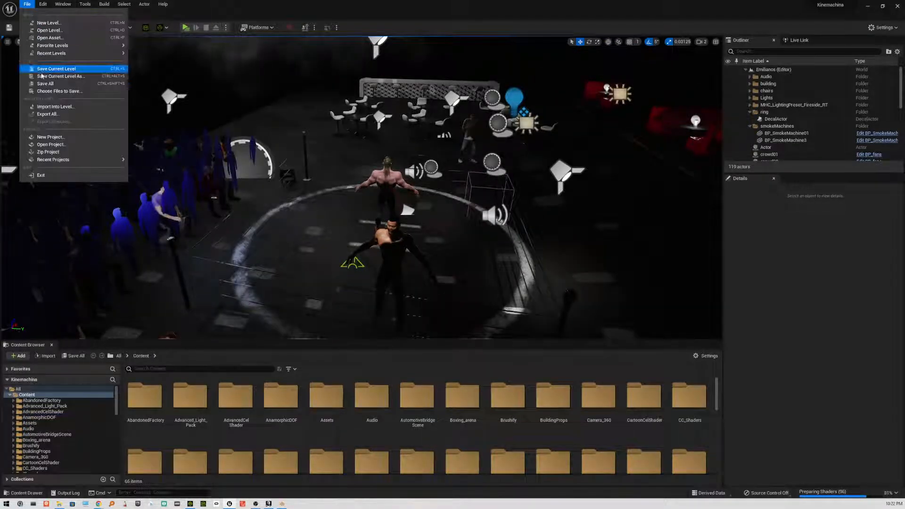
click(47, 84)
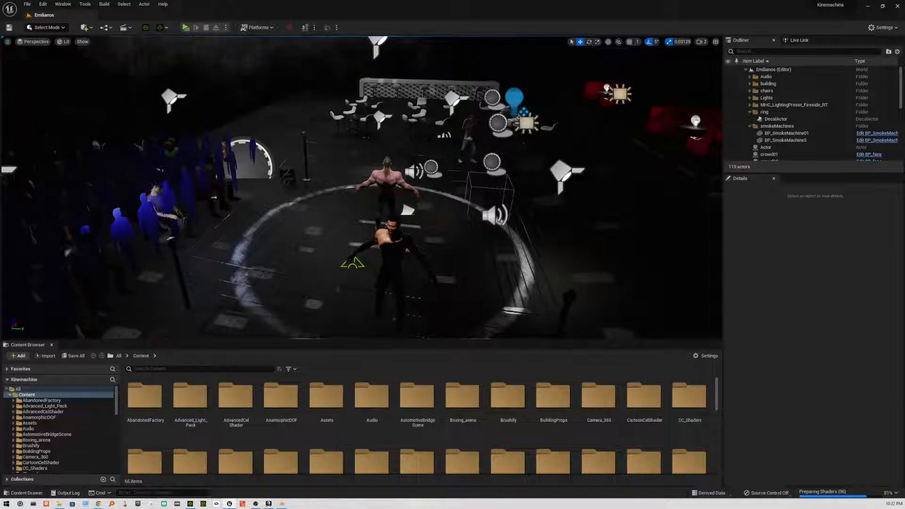
Fly through the arena to examine the fighter characters in the ring from different angles
right_drag(362, 189, 302, 256)
key(s)
key(w)
key(d)
key(d)
key(s)
key(w)
key(d)
key(d)
key(w)
key(s)
key(w)
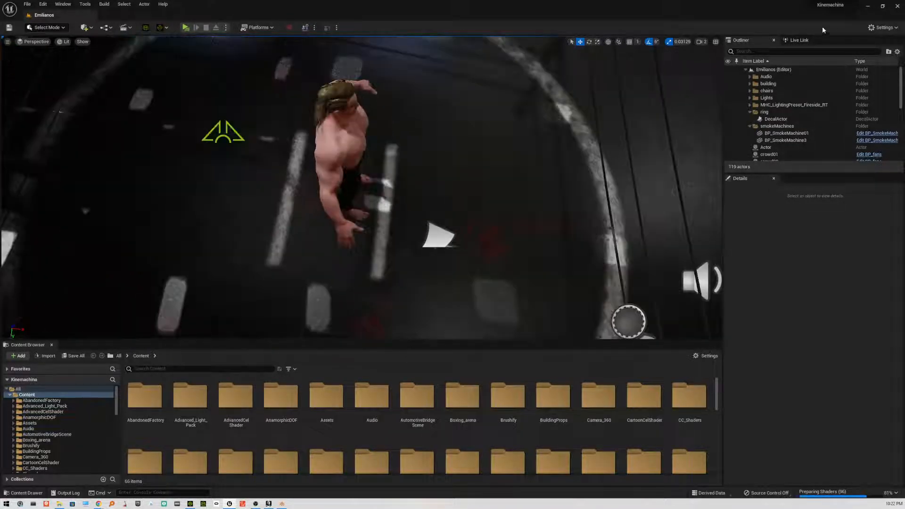
Close Unreal Editor and reposition the Blender window over iClone
click(896, 7)
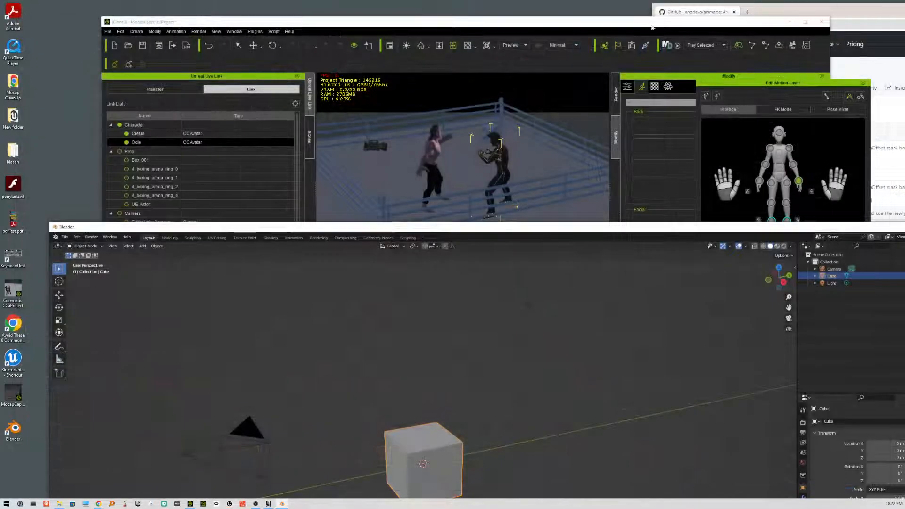
drag(490, 229, 481, 21)
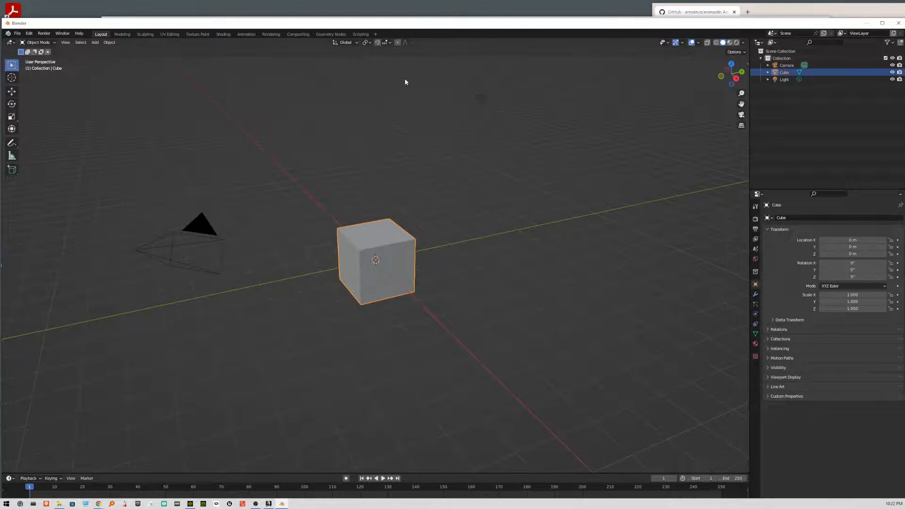
drag(163, 23, 191, 33)
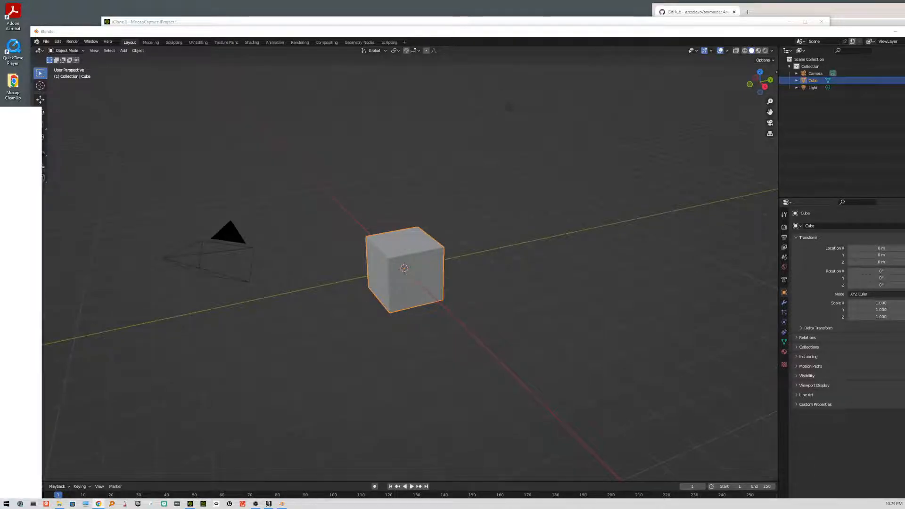
Bring the browser with the Animaide GitHub page over Blender and review the readme down to the KeyManager section
drag(0, 116, 427, 17)
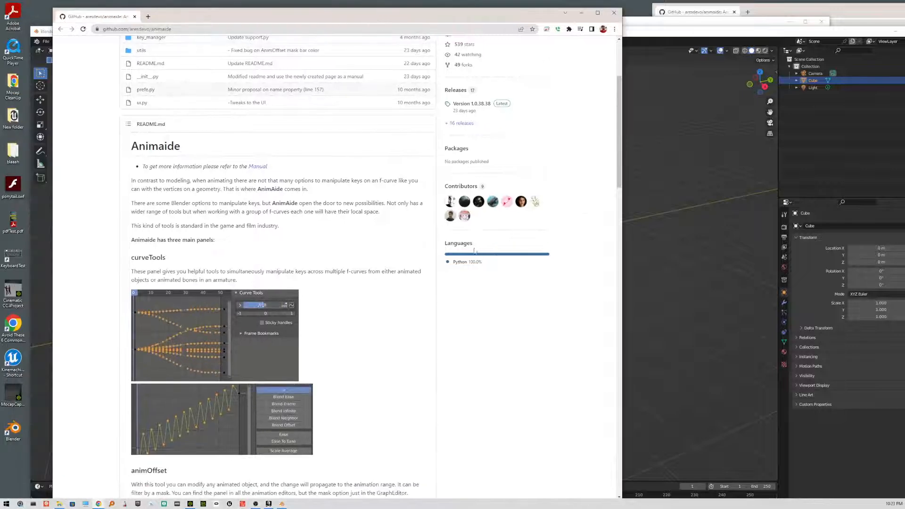
right_click(336, 241)
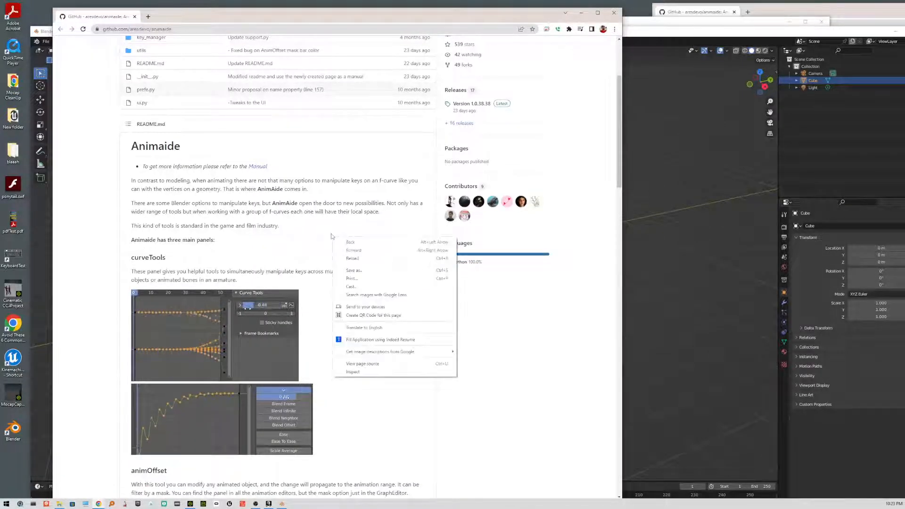
key(Escape)
scroll(363, 257, down, 3)
scroll(363, 257, down, 5)
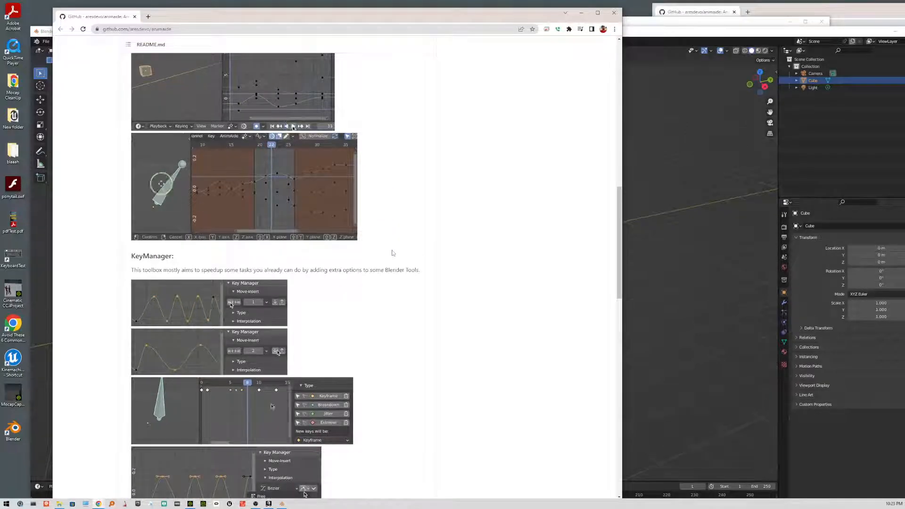
Review the rest of the Animaide readme, including the 1.0.38 release notes, and the repository's file list
scroll(393, 255, down, 4)
scroll(395, 262, down, 2)
scroll(395, 262, down, 2)
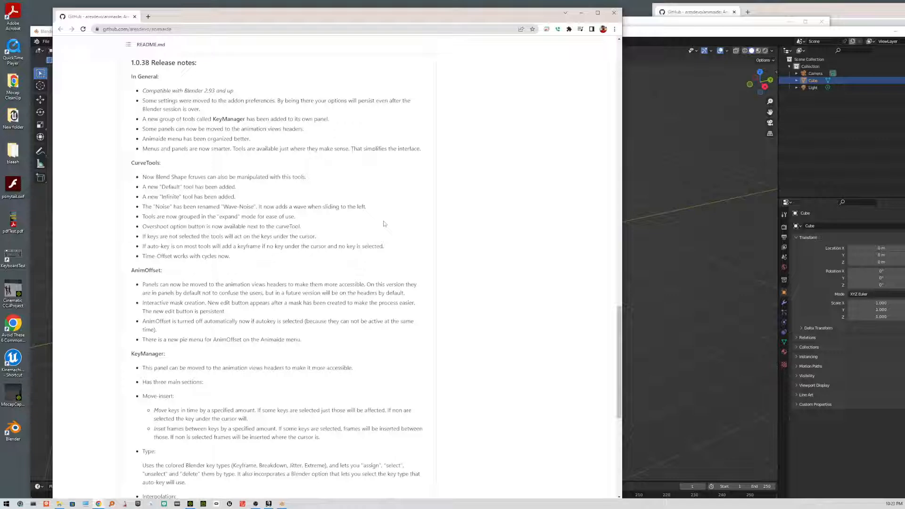
scroll(384, 225, down, 5)
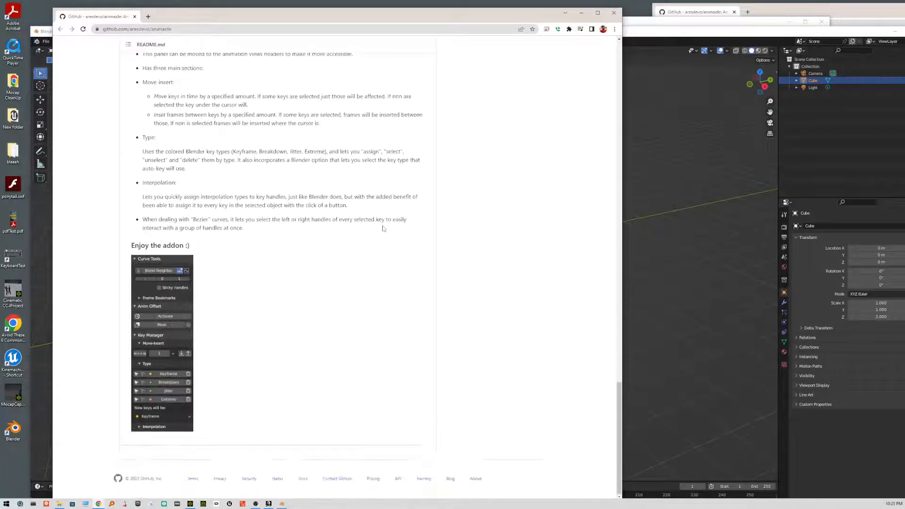
scroll(383, 228, up, 20)
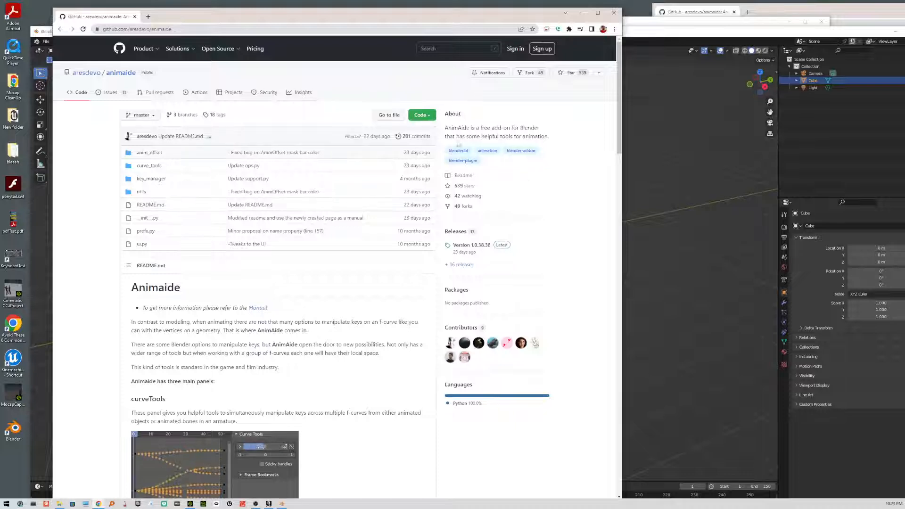
click(395, 115)
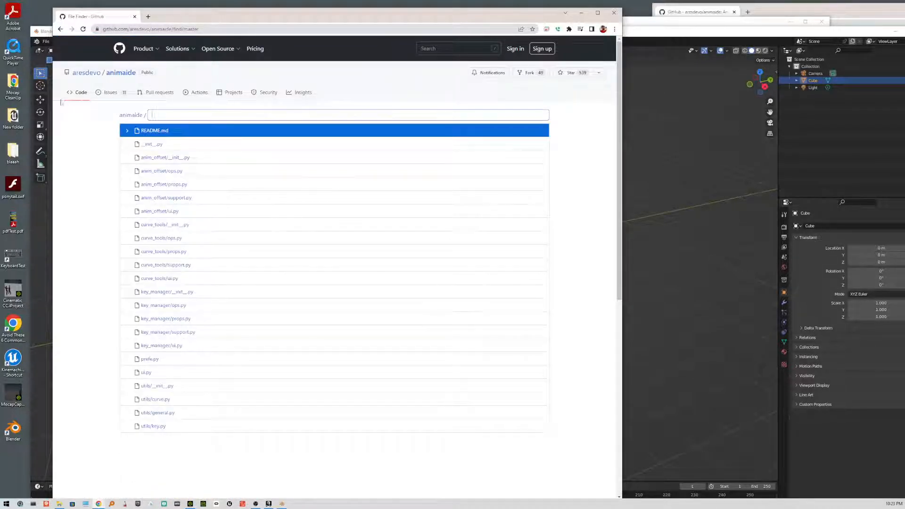
click(60, 29)
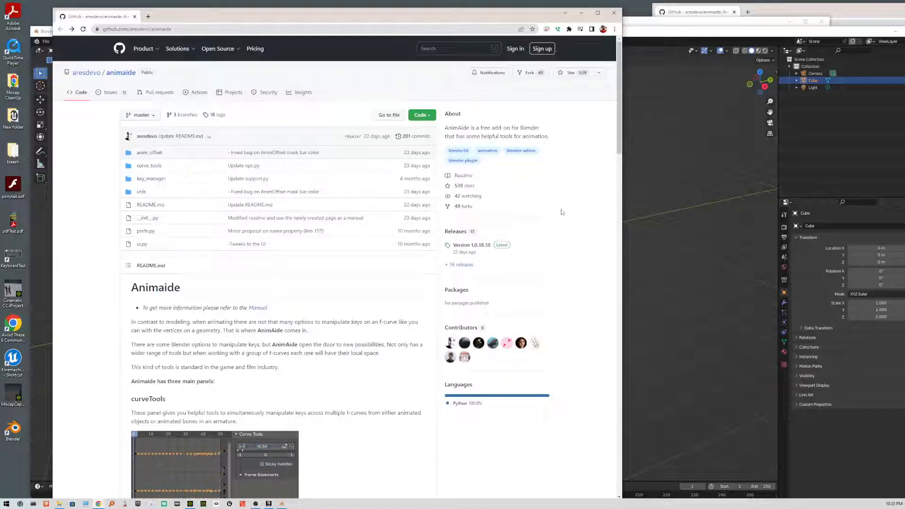
Open the Animaide Manual linked in the readme and read its Installation instructions
scroll(561, 212, down, 3)
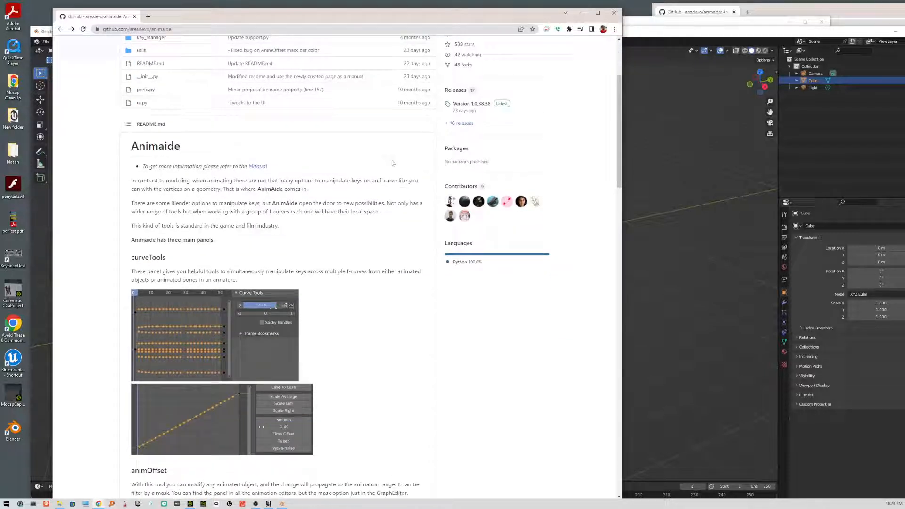
click(258, 166)
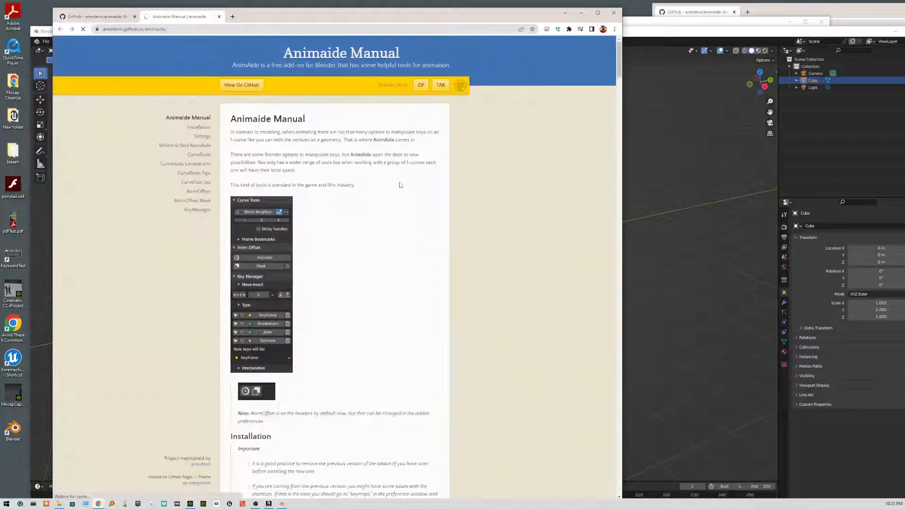
scroll(495, 196, down, 6)
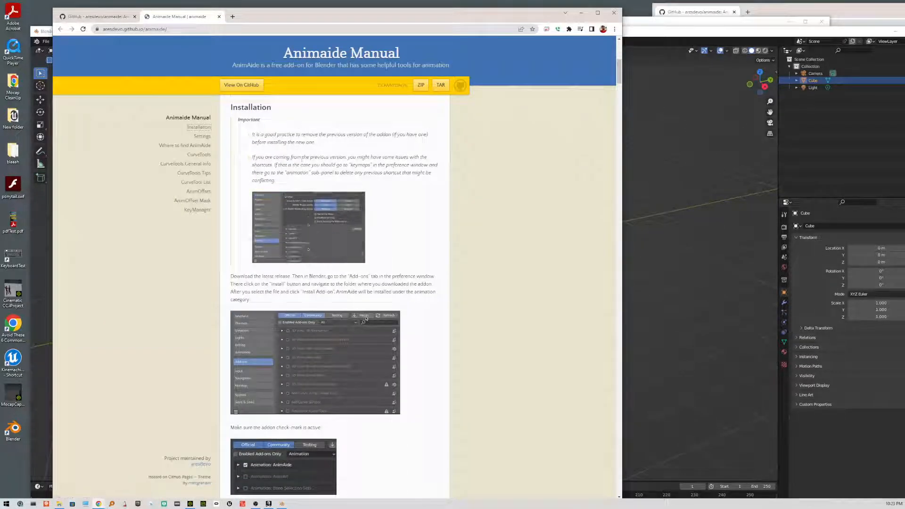
scroll(298, 204, down, 2)
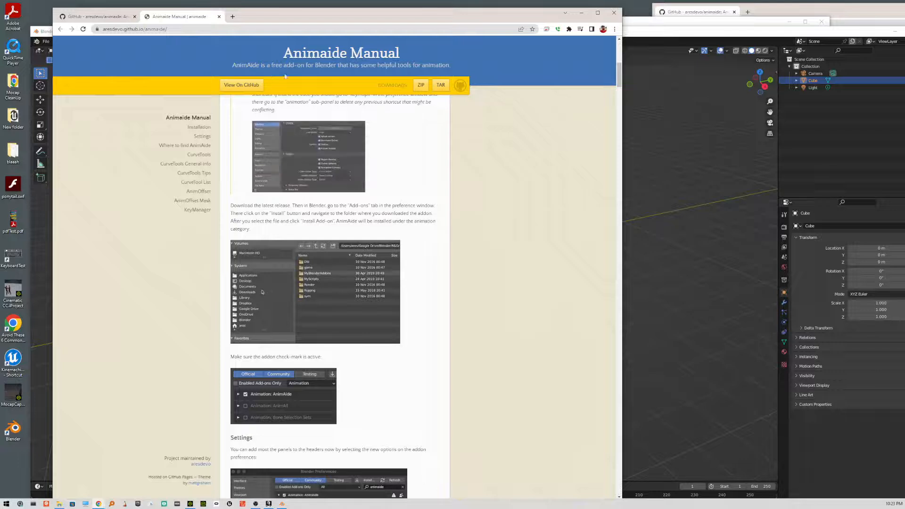
Download the add-on's ZIP from the manual page and extract the animaide-1_0_38_38 folder to the desktop
click(424, 87)
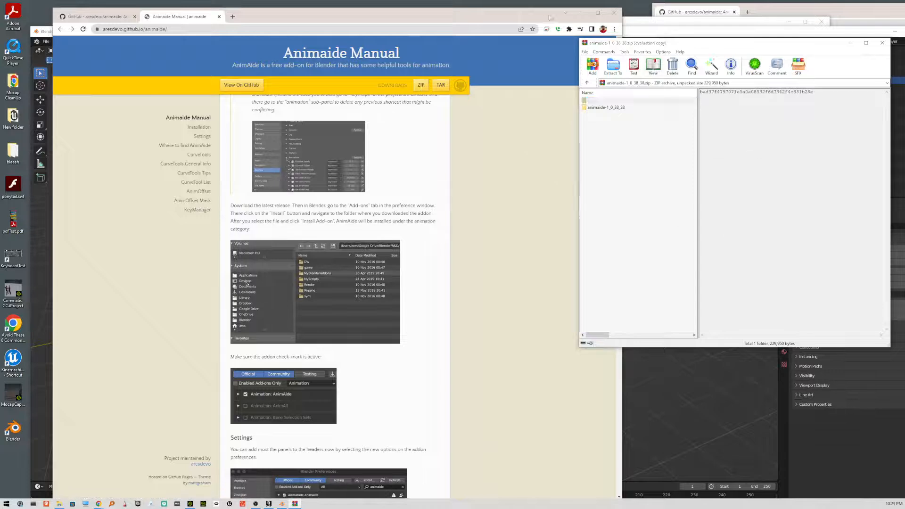
drag(542, 17, 670, 203)
click(767, 200)
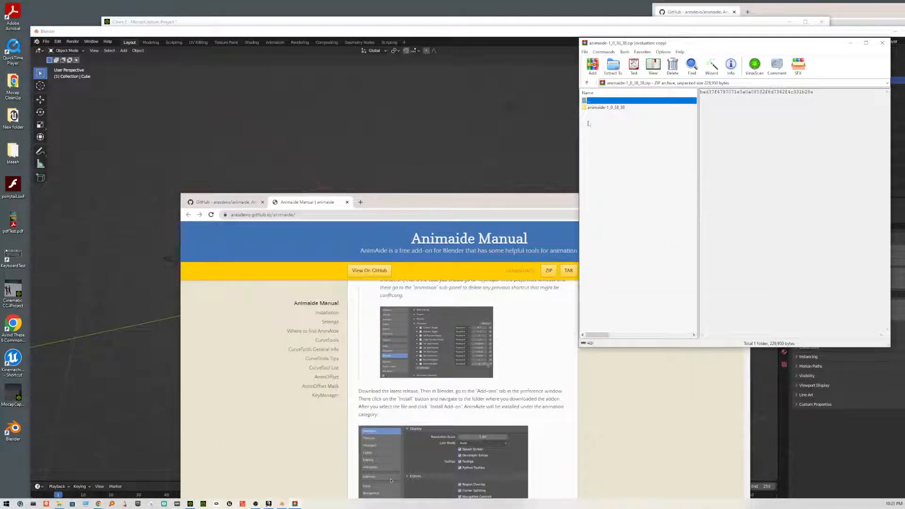
drag(593, 108, 80, 9)
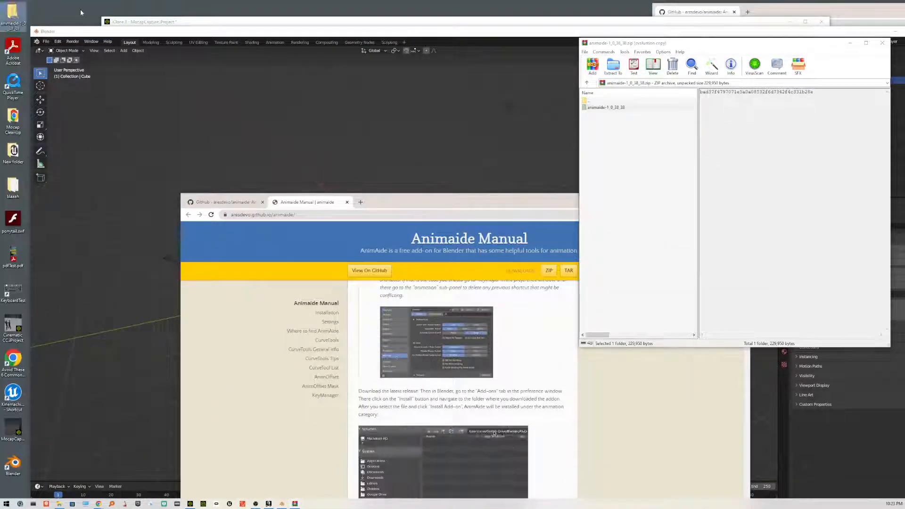
click(880, 43)
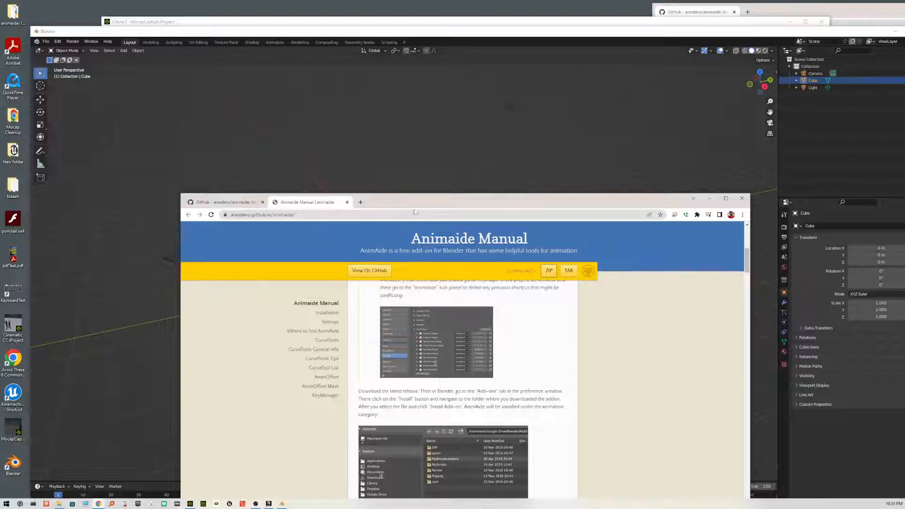
Move the iClone window out of the way and reposition the browser with the Animaide Manual so its download links are accessible
click(761, 22)
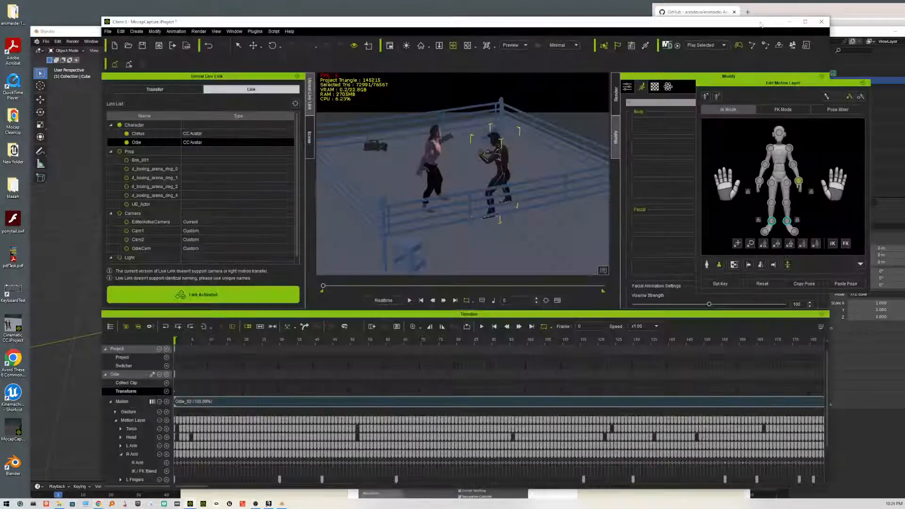
click(802, 10)
drag(802, 10, 320, 36)
click(728, 35)
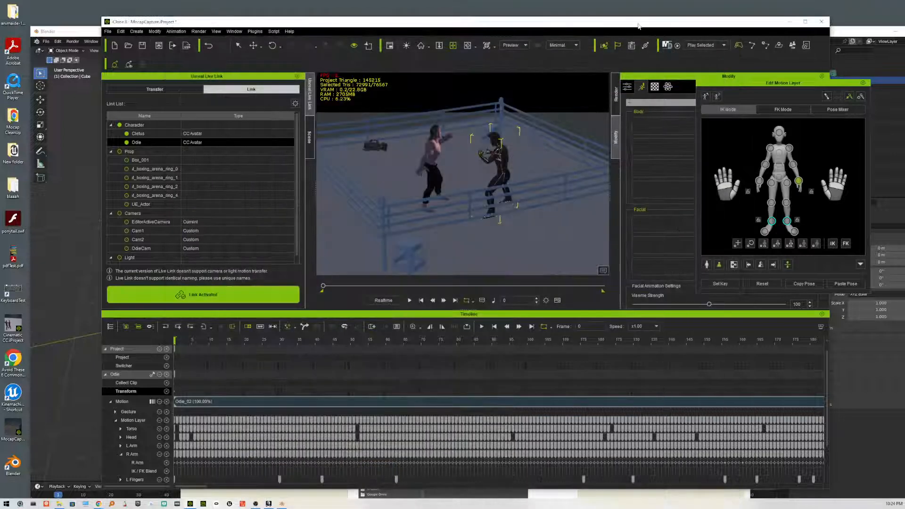
drag(639, 24, 788, 235)
drag(654, 204, 612, 6)
Download the add-on's ZIP again and copy the unextracted animaide-1_0_38_38 (1).zip from the Downloads folder to the desktop
click(510, 70)
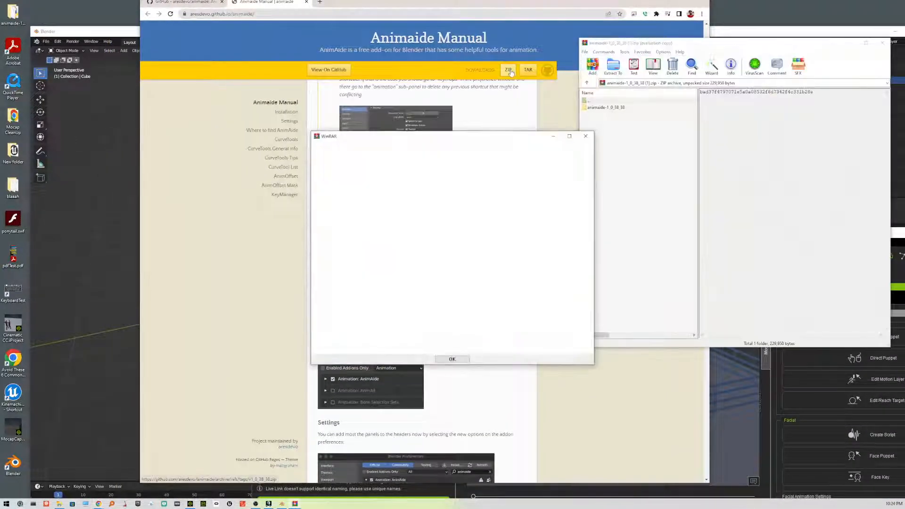
click(586, 135)
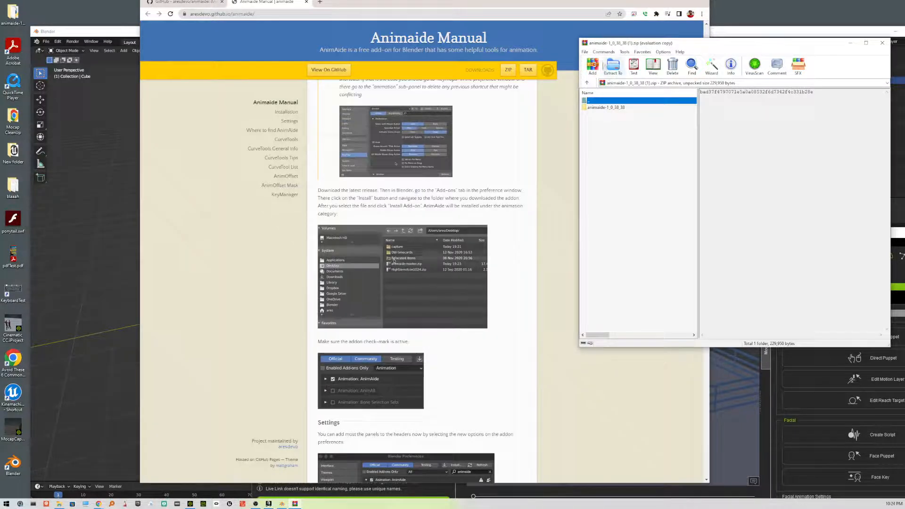
click(585, 52)
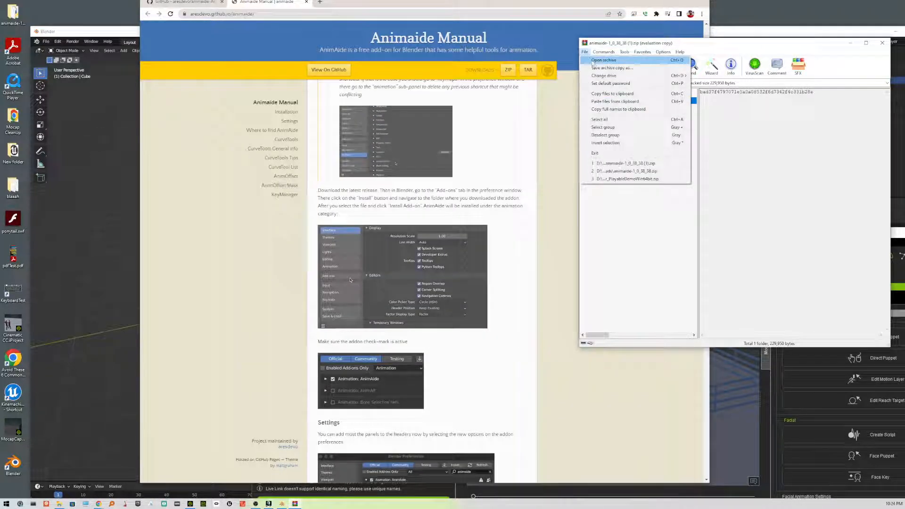
click(605, 120)
click(587, 84)
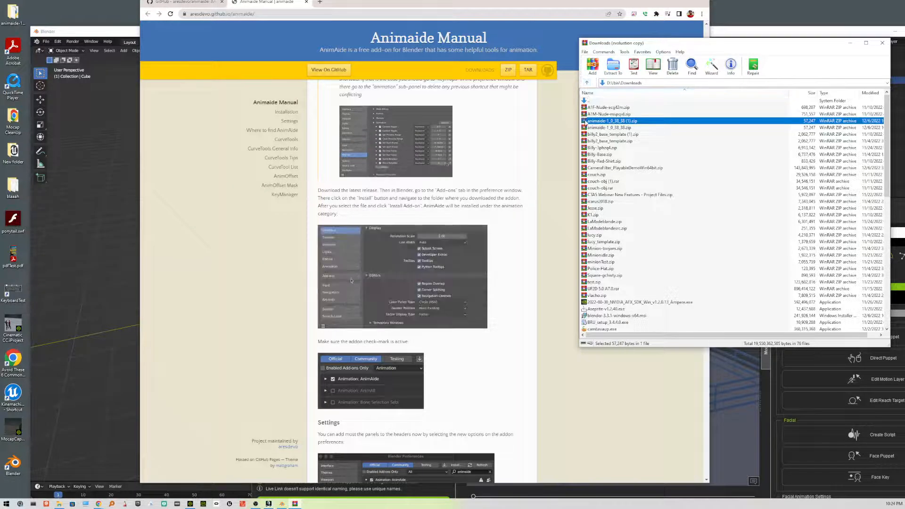
drag(639, 44, 551, 53)
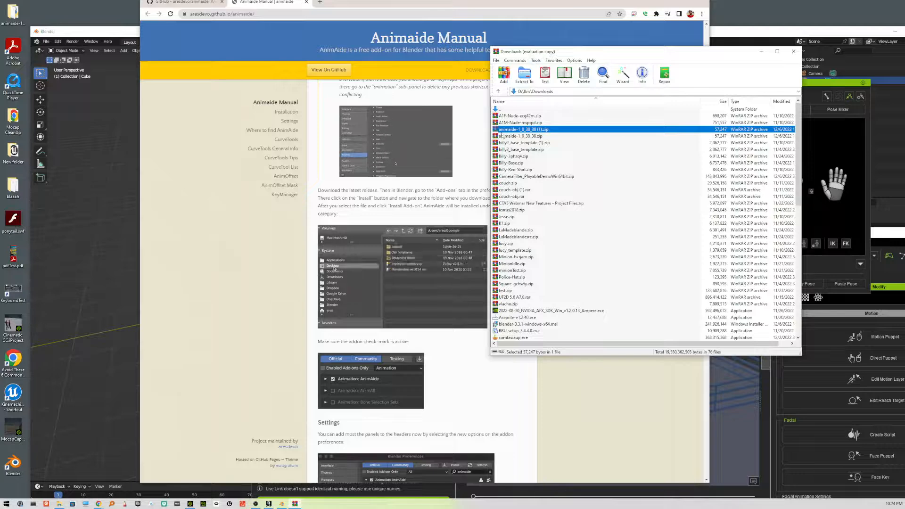
drag(503, 131, 96, 18)
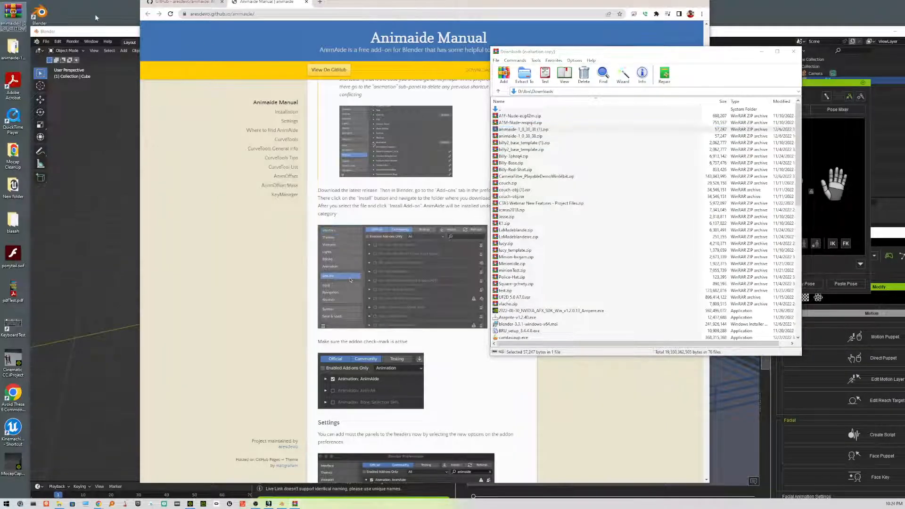
click(794, 52)
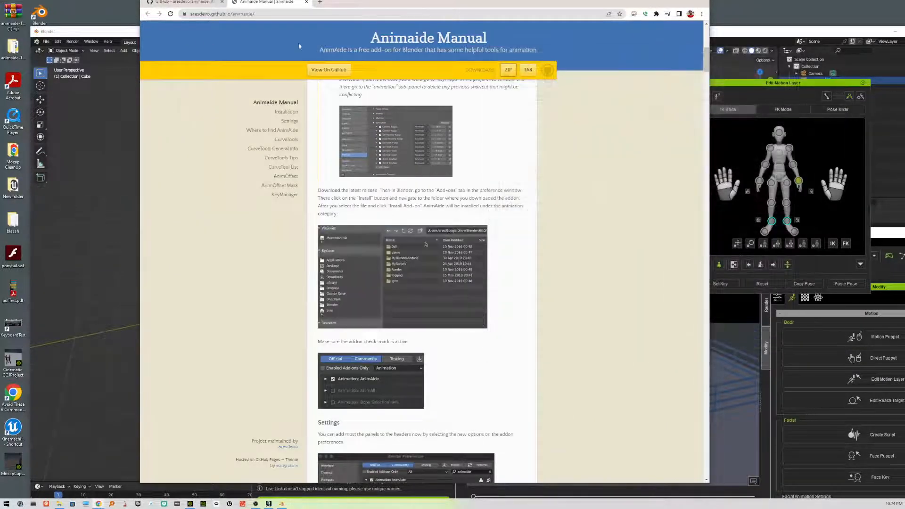
Move the browser window aside and bring Blender to the front over iClone
drag(447, 2, 608, 14)
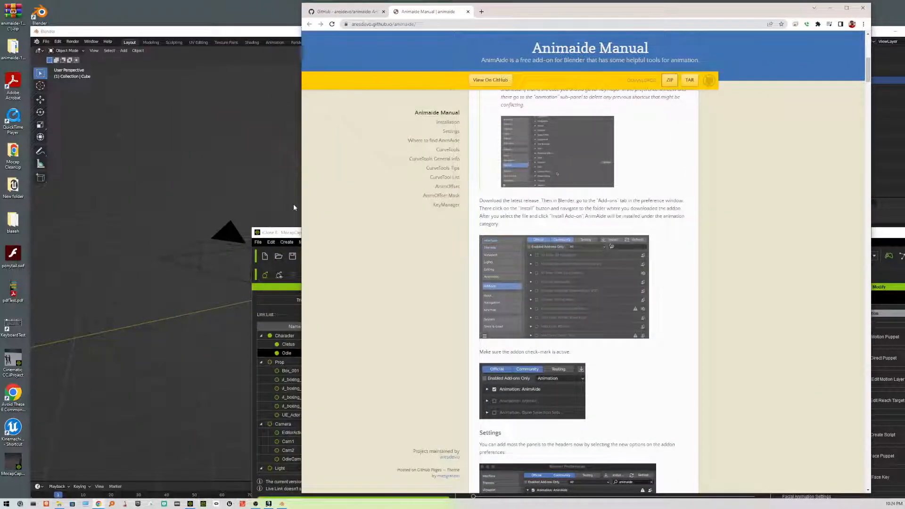
click(285, 232)
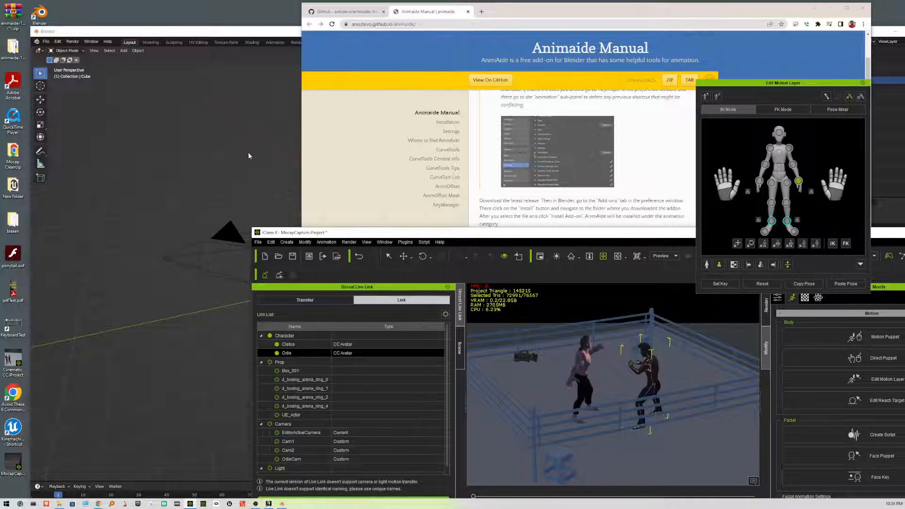
click(248, 152)
click(244, 134)
Open Blender's Preferences, look through the categories and show the Add-ons settings
click(58, 41)
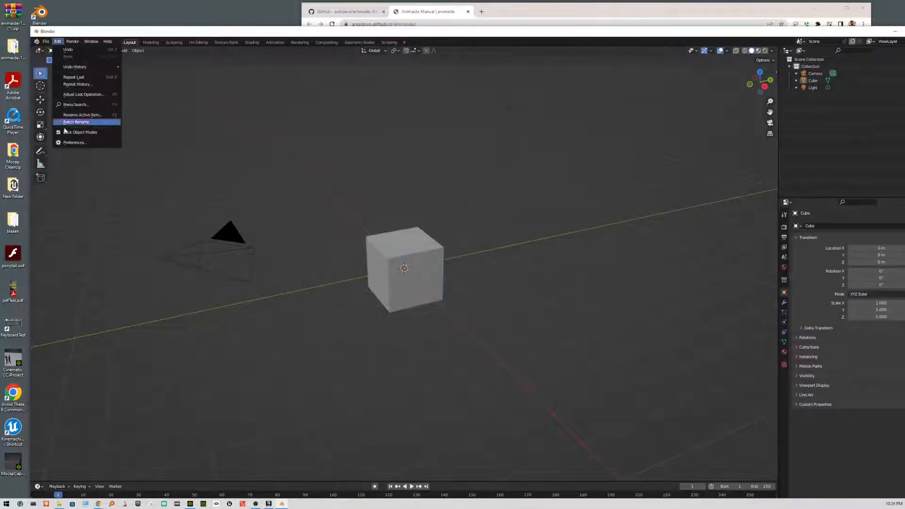
click(65, 140)
drag(102, 49, 296, 83)
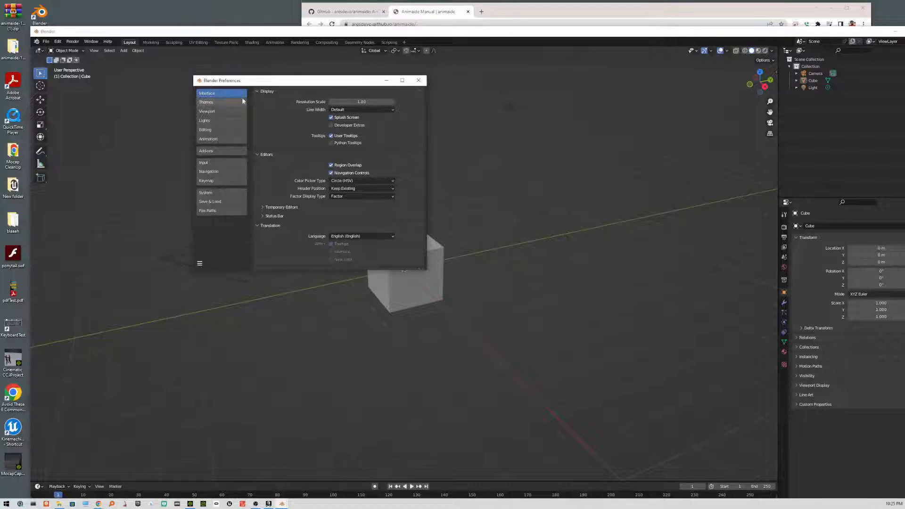
click(213, 104)
click(211, 111)
click(212, 121)
click(211, 130)
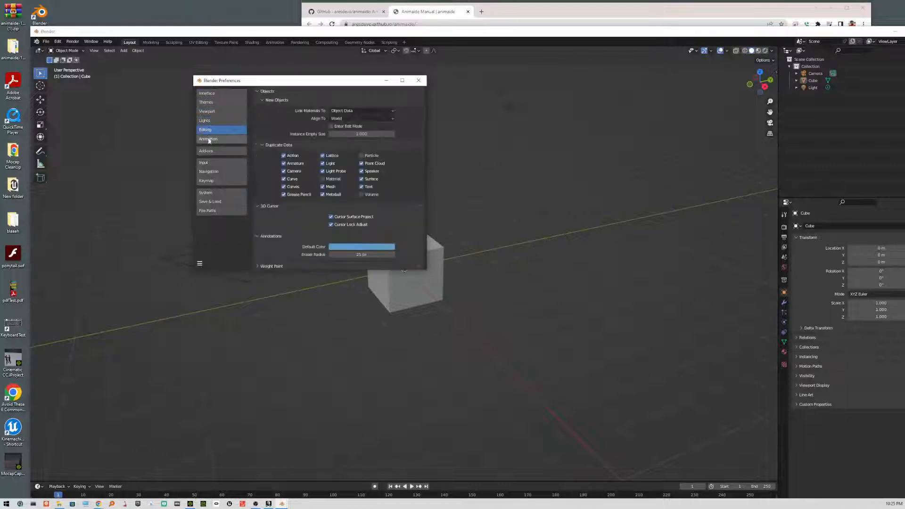
click(211, 139)
click(210, 151)
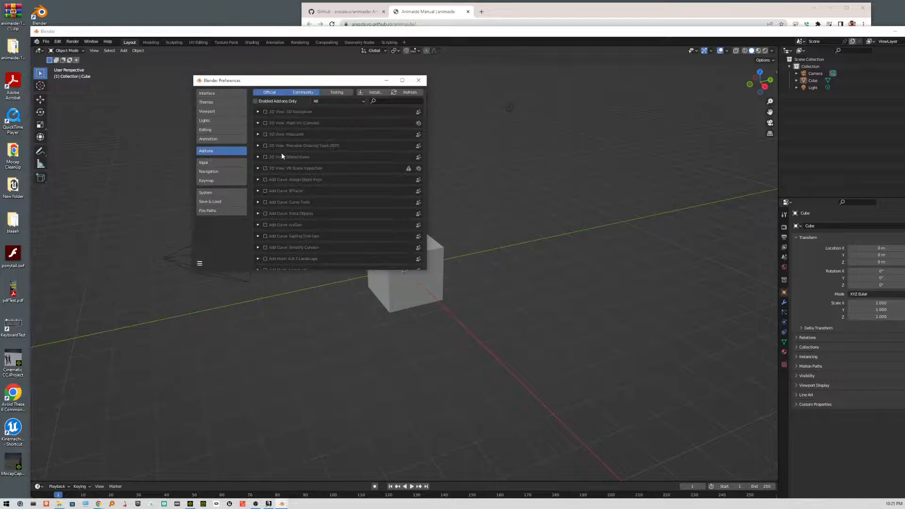
Start installing an add-on from file and select test.zip in the Desktop folder
click(374, 92)
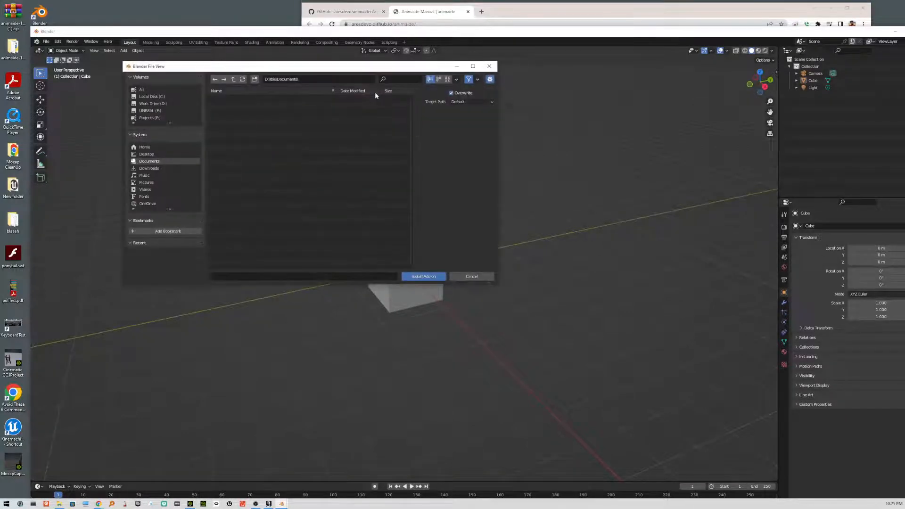
click(146, 155)
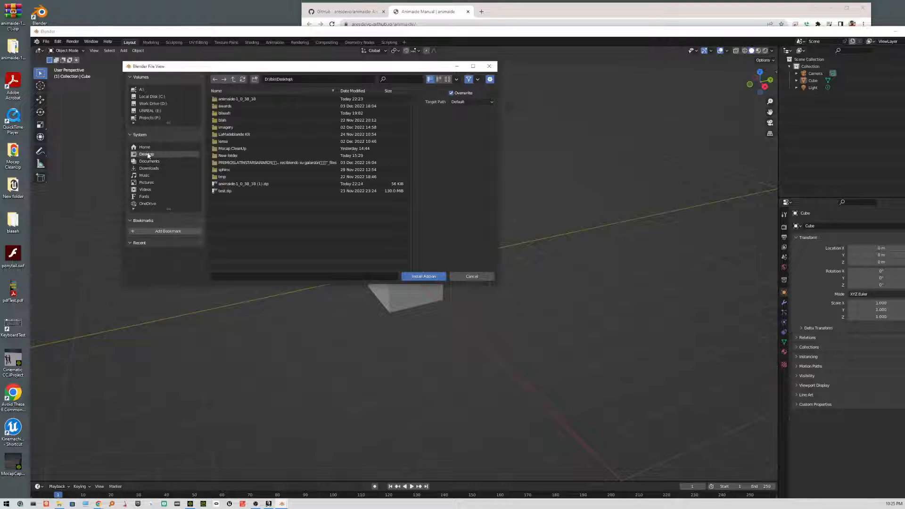
click(232, 191)
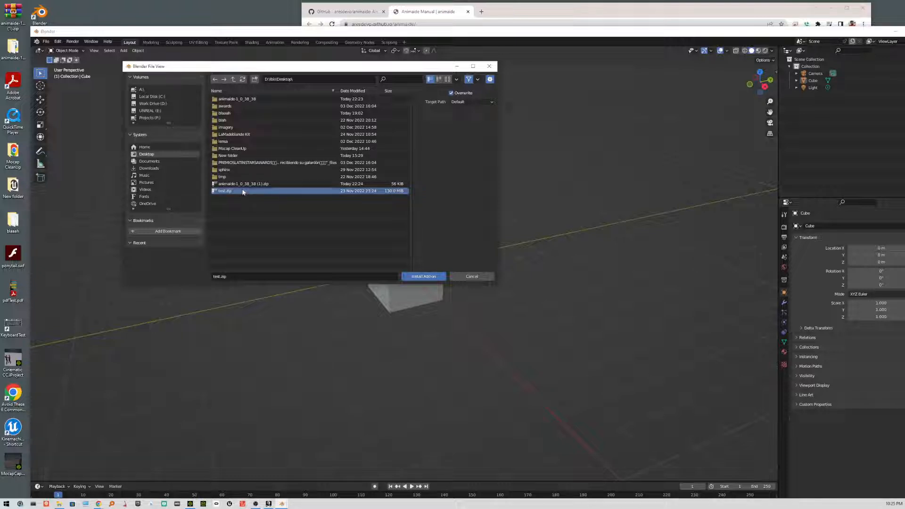
Install the add-on from animaide-1_0_38_38 (1).zip, enable Animation: AnimAide, and close the preferences
click(275, 184)
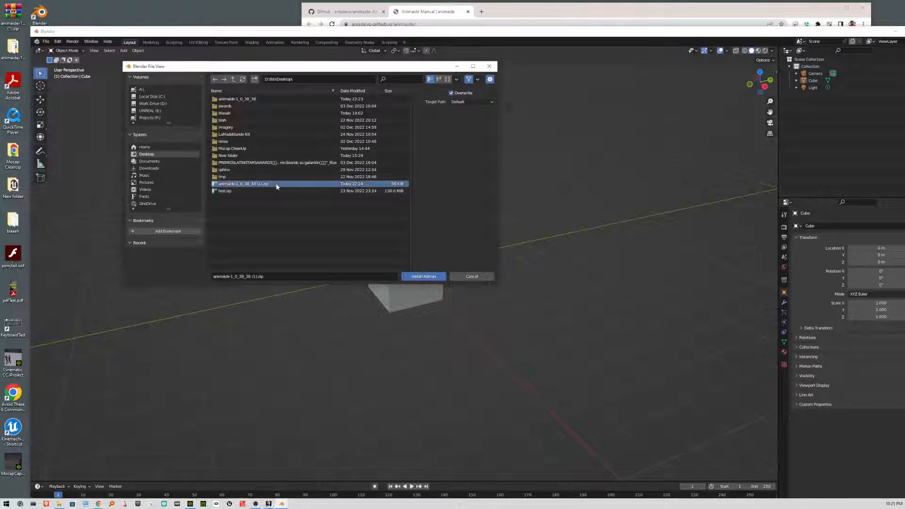
click(430, 276)
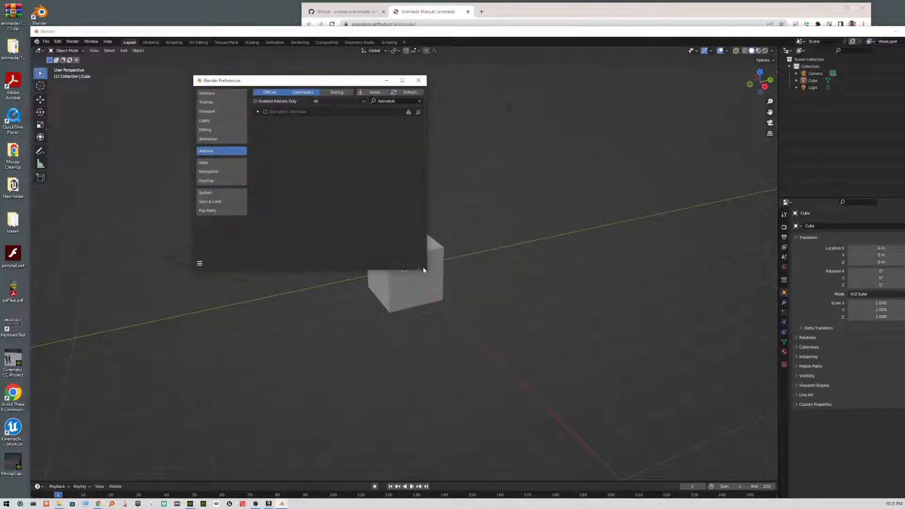
click(265, 112)
drag(327, 83, 472, 128)
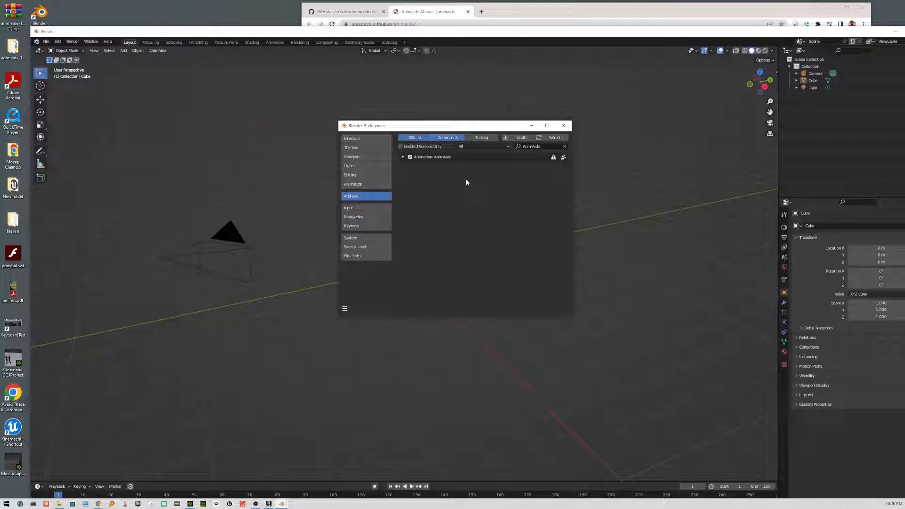
click(409, 157)
click(564, 126)
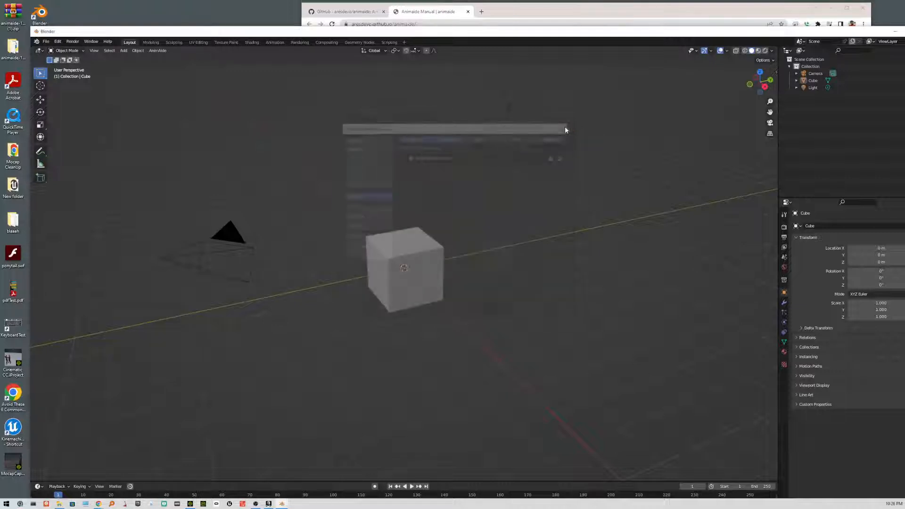
Delete the default cube from the scene
click(423, 257)
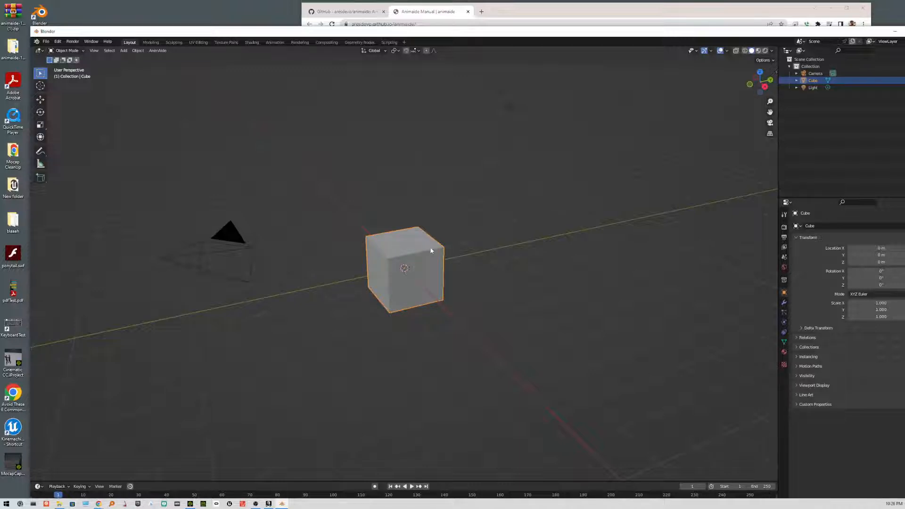
click(14, 219)
double_click(14, 218)
key(Delete)
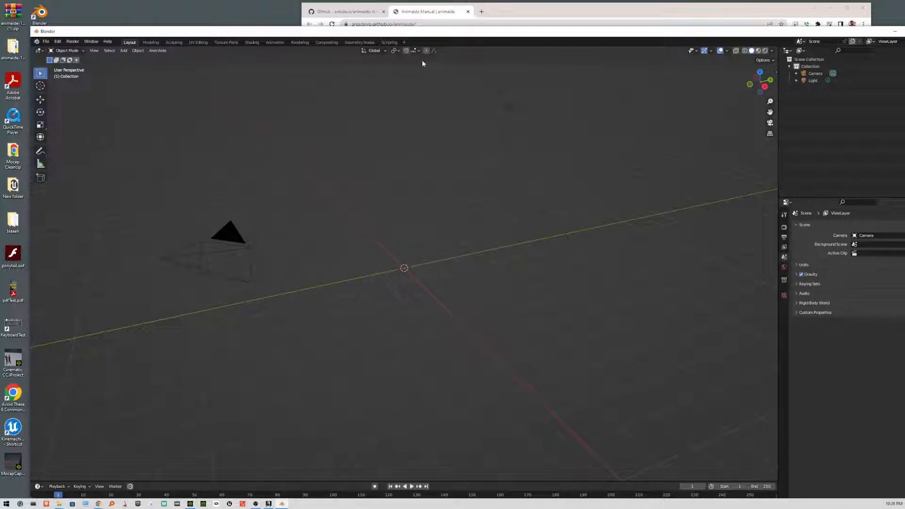
Switch to the browser, review the Animaide Manual's installation and Settings sections, and move the browser window aside
click(440, 20)
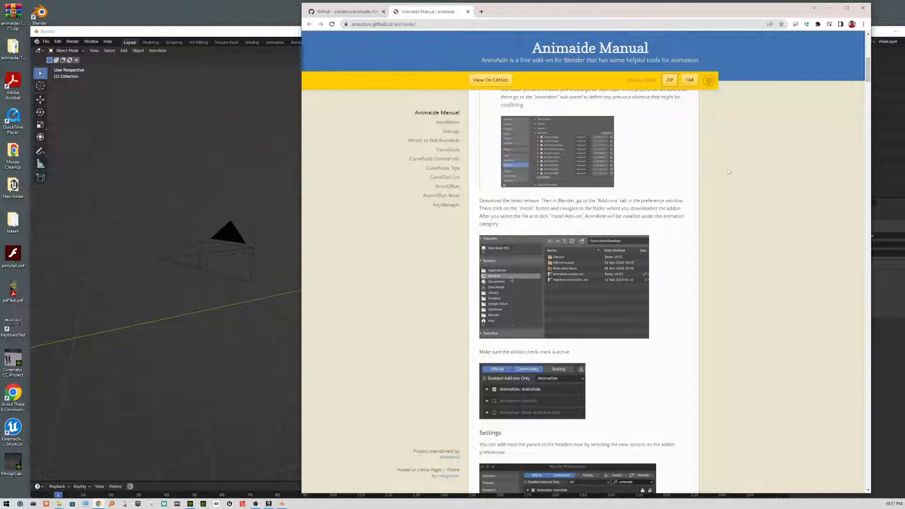
right_click(727, 281)
scroll(727, 280, down, 4)
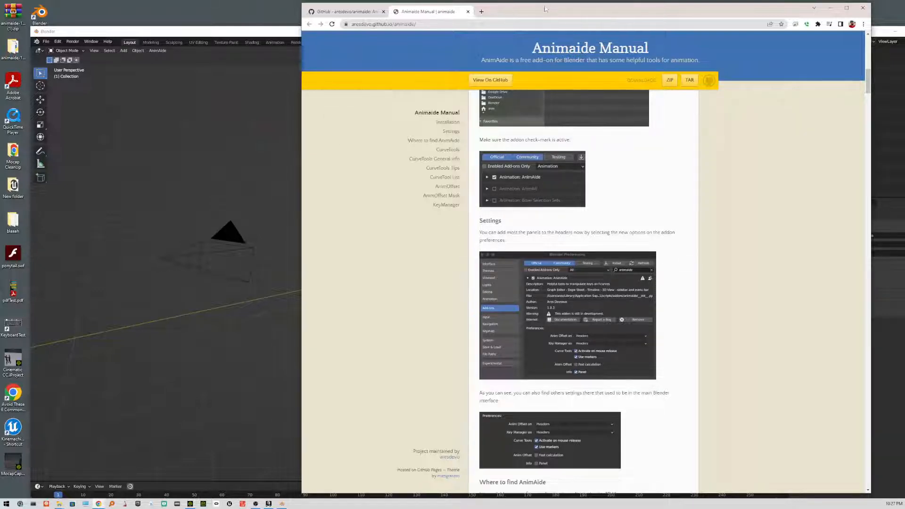
drag(545, 9, 770, 14)
Return to Blender and import Cletus.fbx from the blaaah folder on the Desktop with the default FBX options
drag(487, 33, 509, 16)
click(68, 24)
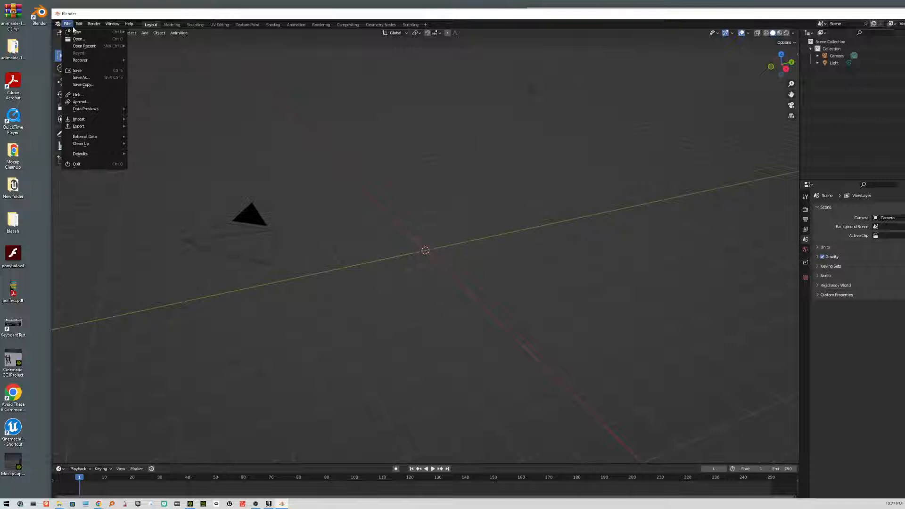
mouse_move(81, 120)
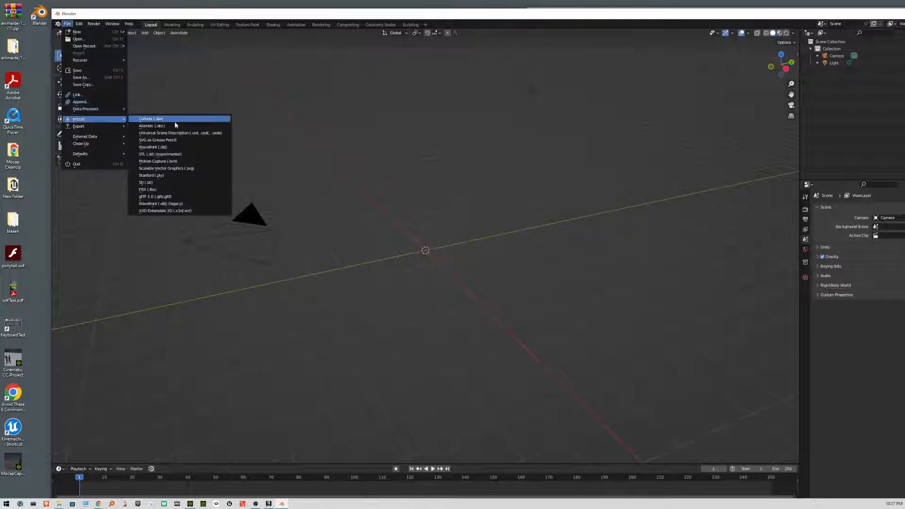
click(160, 190)
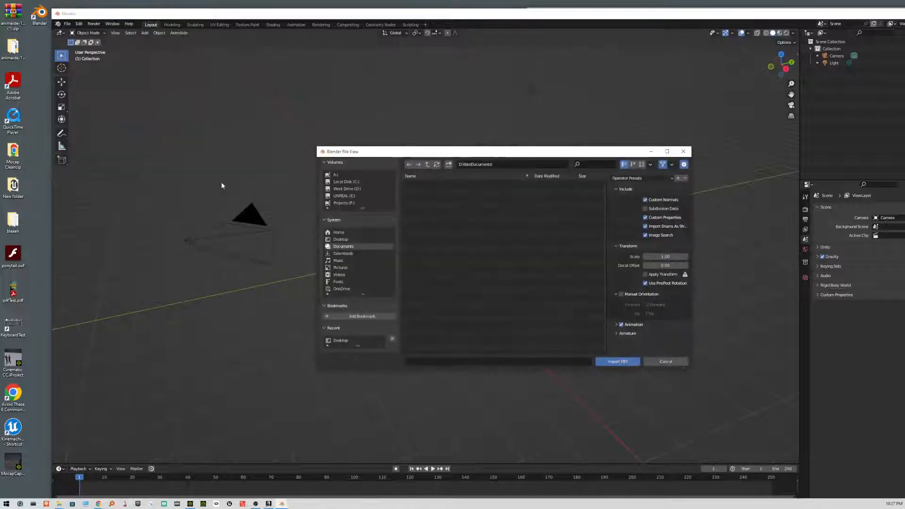
click(342, 240)
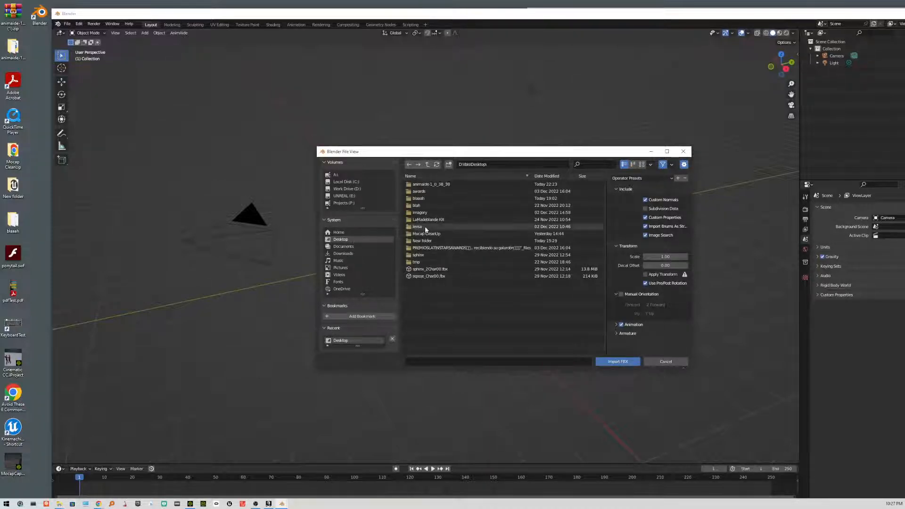
double_click(429, 197)
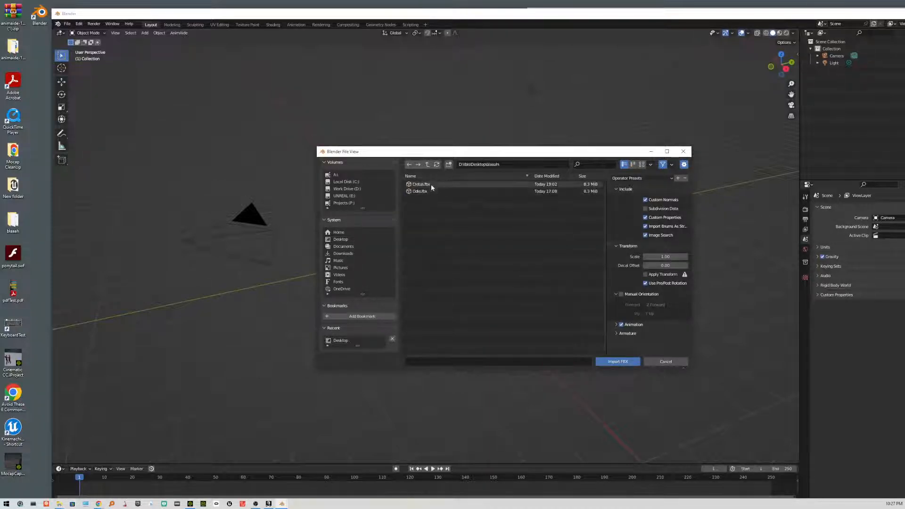
click(432, 183)
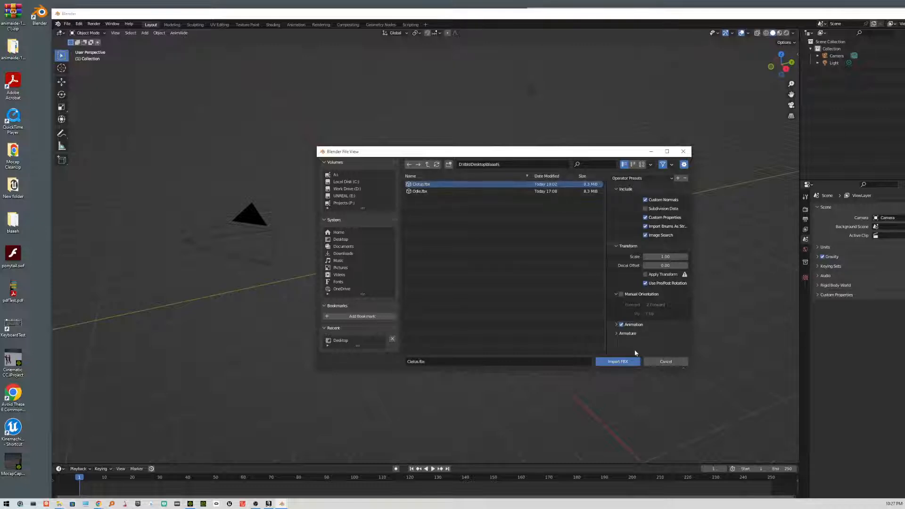
click(625, 360)
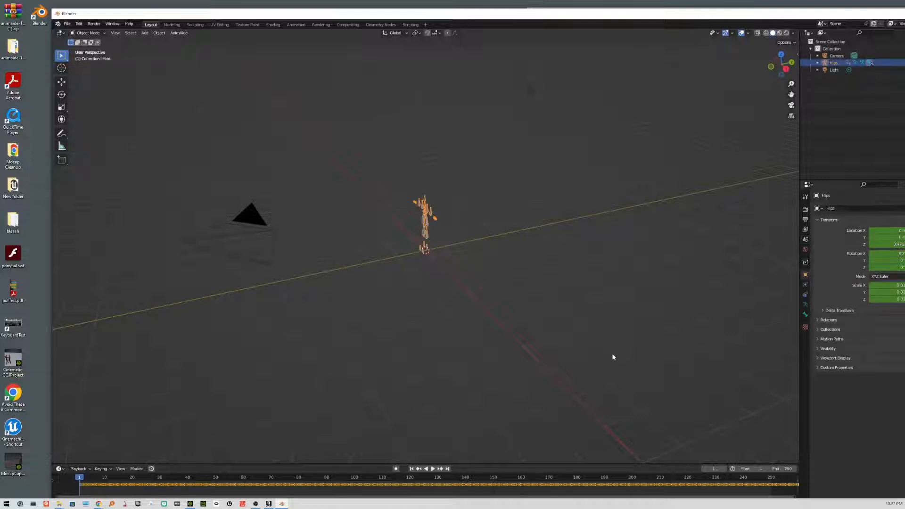
Examine the imported skeleton from the front at full height
scroll(437, 244, up, 8)
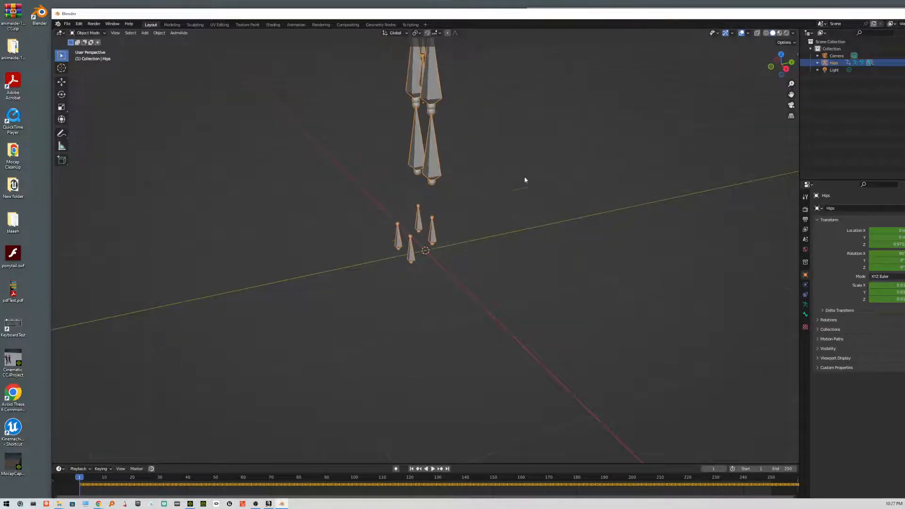
middle_drag(525, 180, 514, 115)
right_click(514, 115)
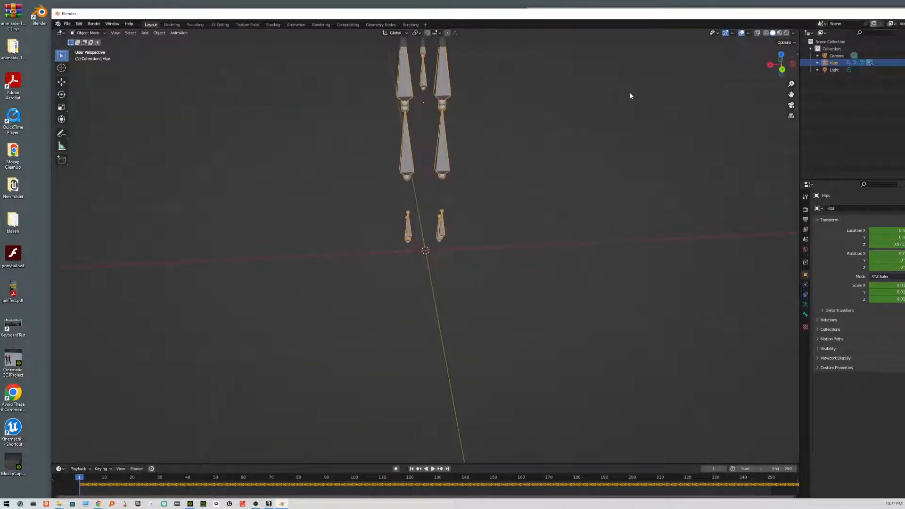
right_click(563, 103)
mouse_move(595, 66)
middle_down()
mouse_move(605, 86)
mouse_move(605, 77)
middle_up()
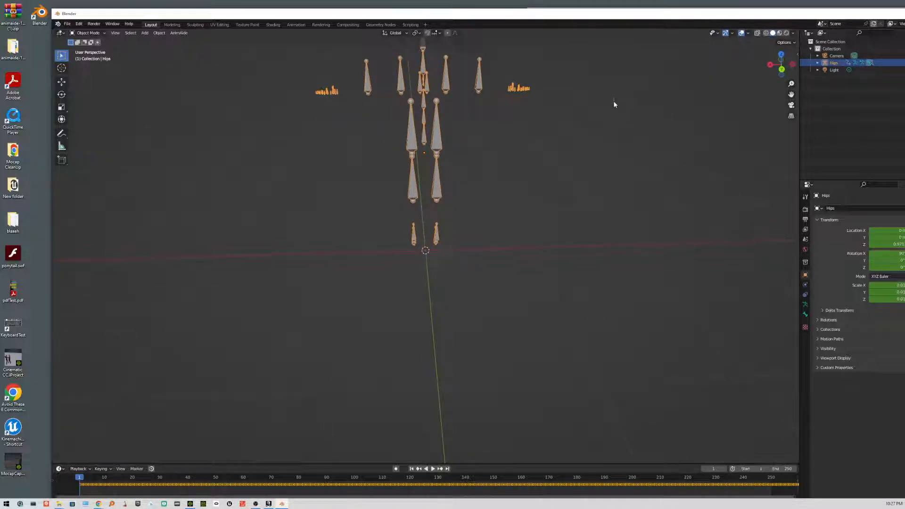
shift+middle_drag(610, 96, 614, 154)
right_click(612, 168)
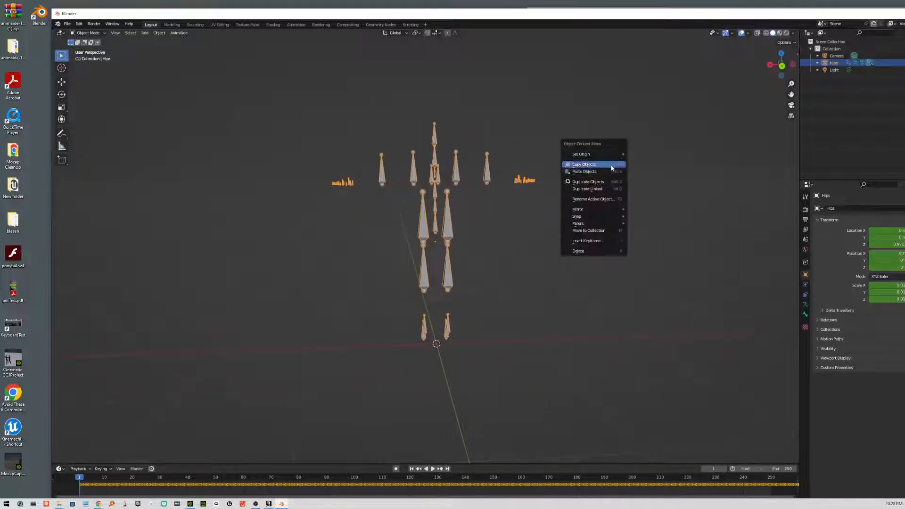
key(g)
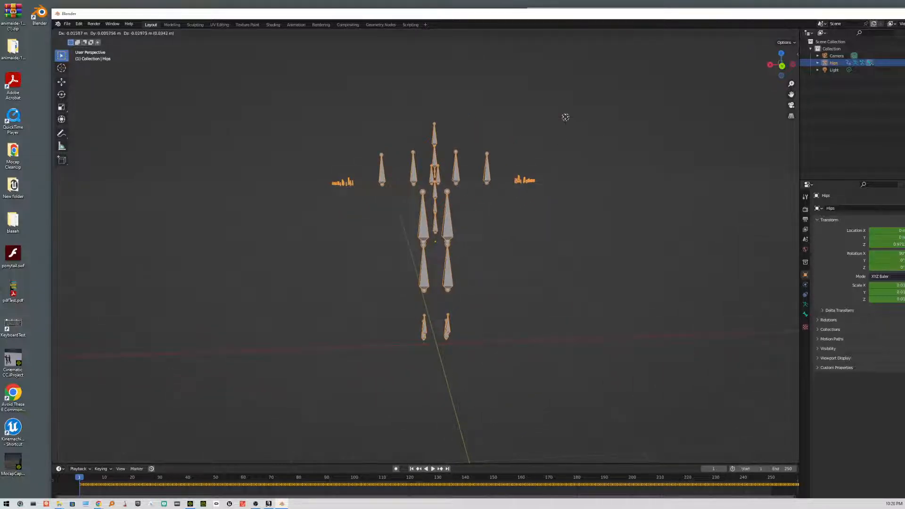
click(566, 117)
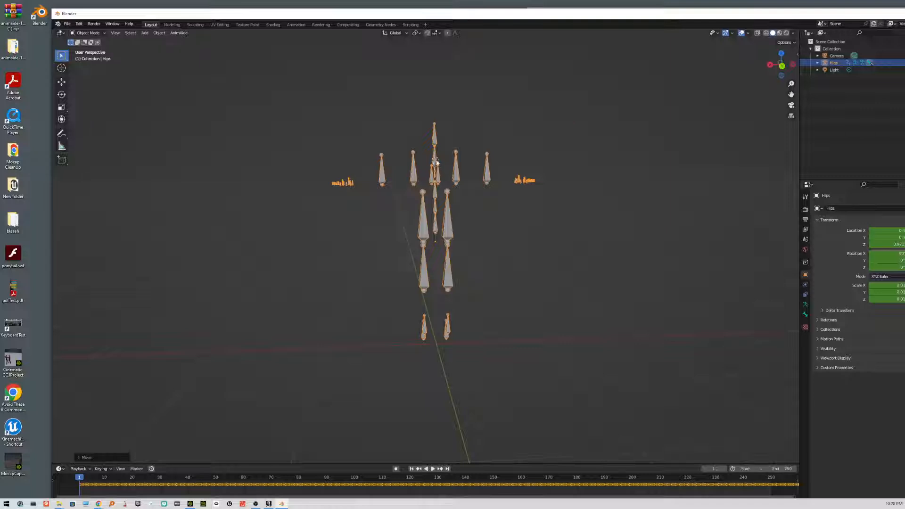
drag(560, 165, 561, 153)
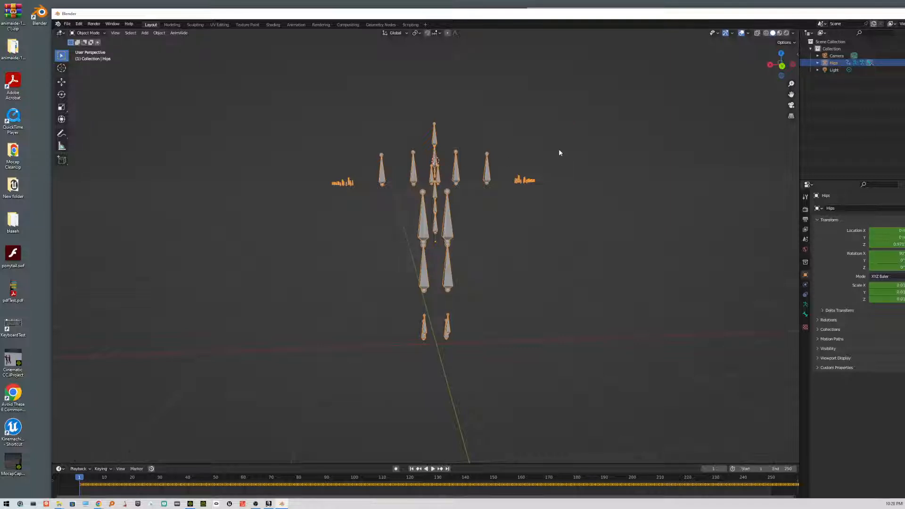
Play the imported mocap animation and examine the skeleton's motion from several angles
shift+middle_drag(564, 132, 569, 150)
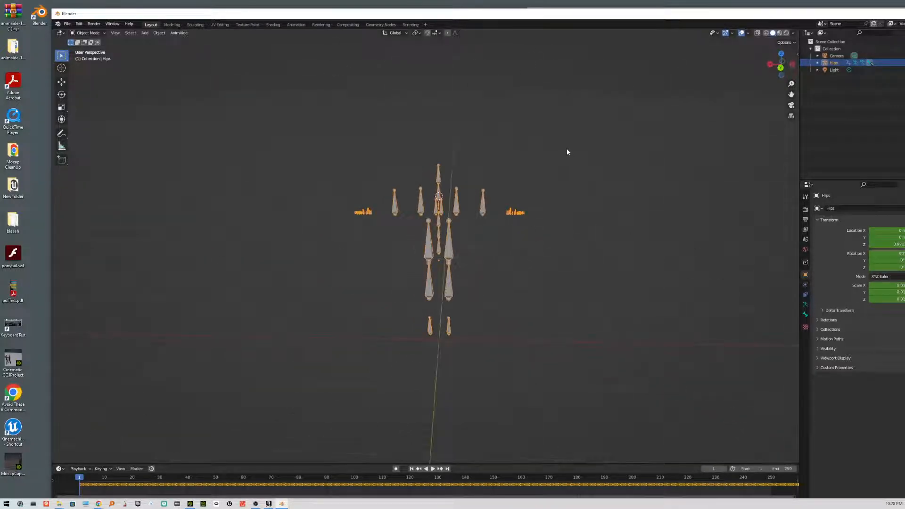
scroll(566, 148, down, 1)
scroll(565, 146, up, 5)
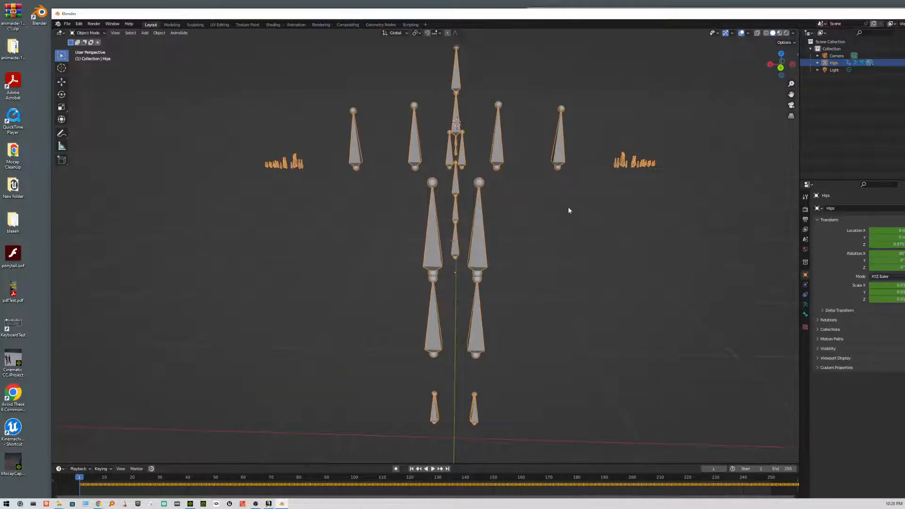
scroll(570, 212, down, 1)
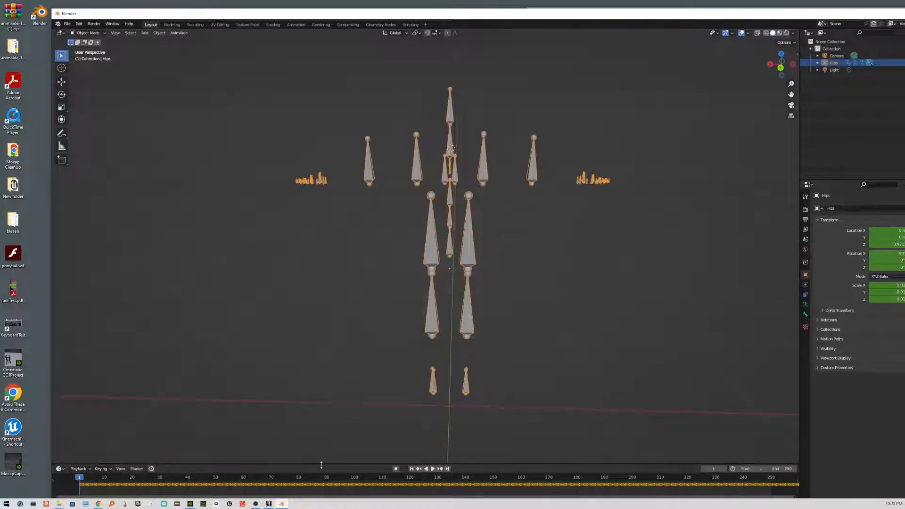
click(433, 468)
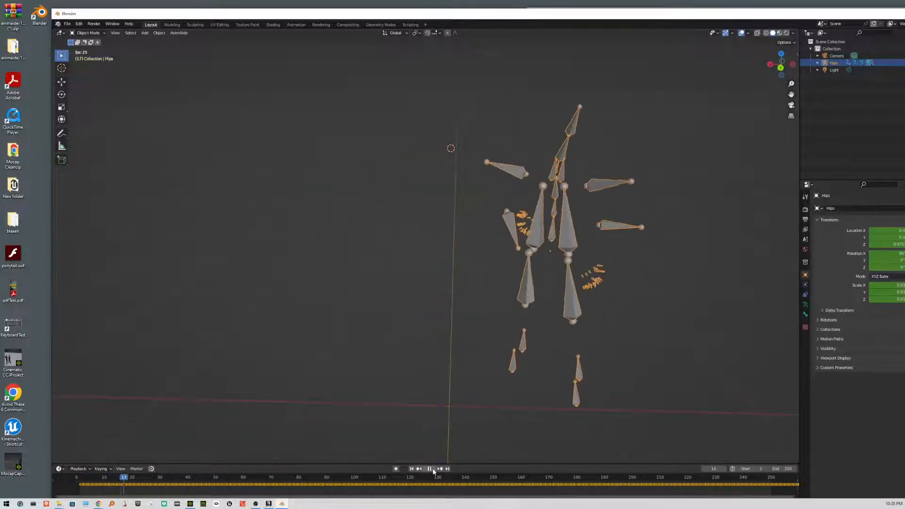
right_click(632, 264)
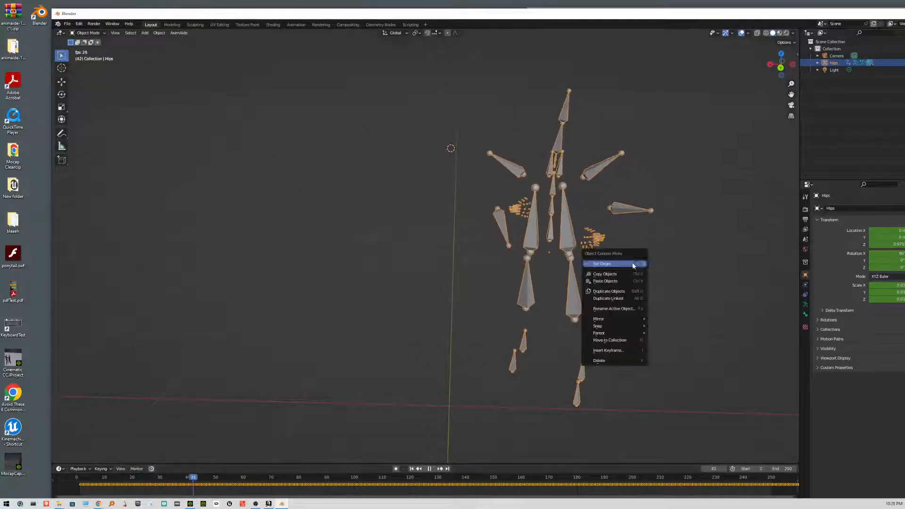
click(451, 266)
middle_drag(632, 275, 513, 266)
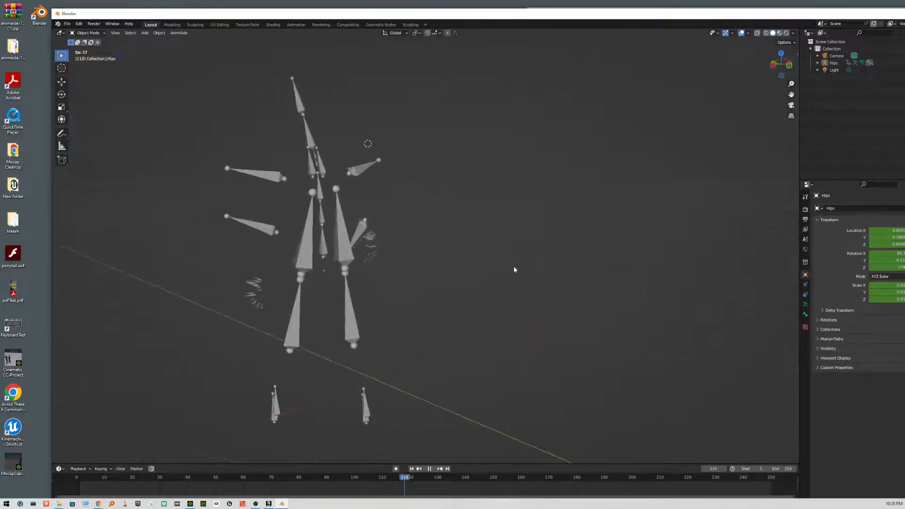
scroll(514, 266, up, 1)
middle_drag(390, 297, 451, 298)
scroll(451, 297, down, 3)
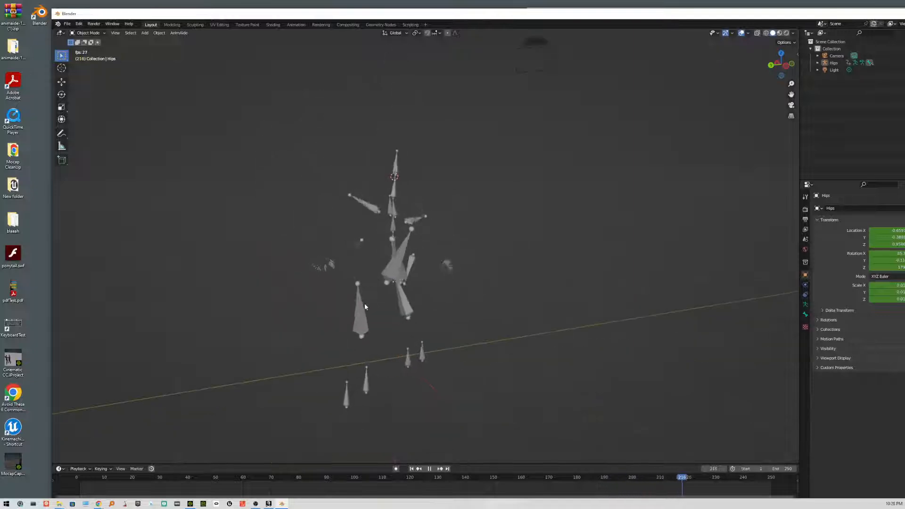
middle_drag(339, 307, 367, 298)
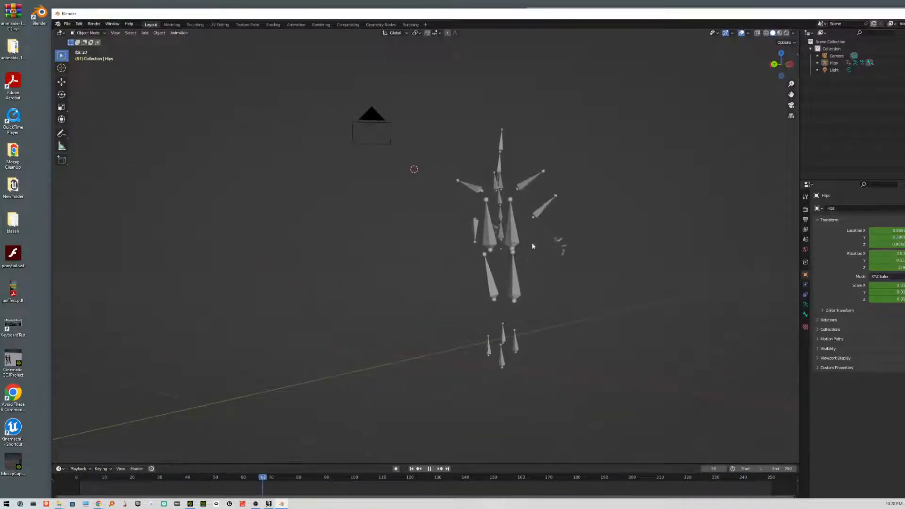
middle_drag(595, 249, 410, 255)
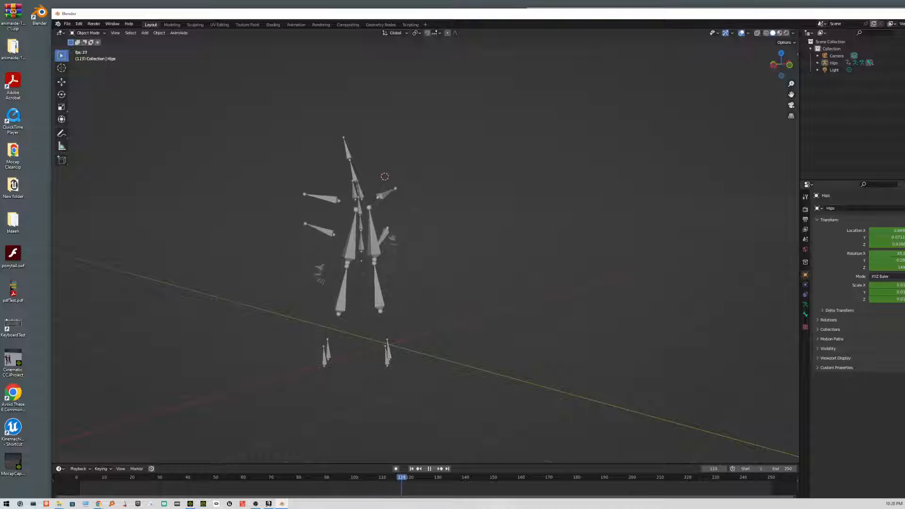
Stop the playback, return to frame 1, and switch the Hips armature to Pose Mode
click(430, 469)
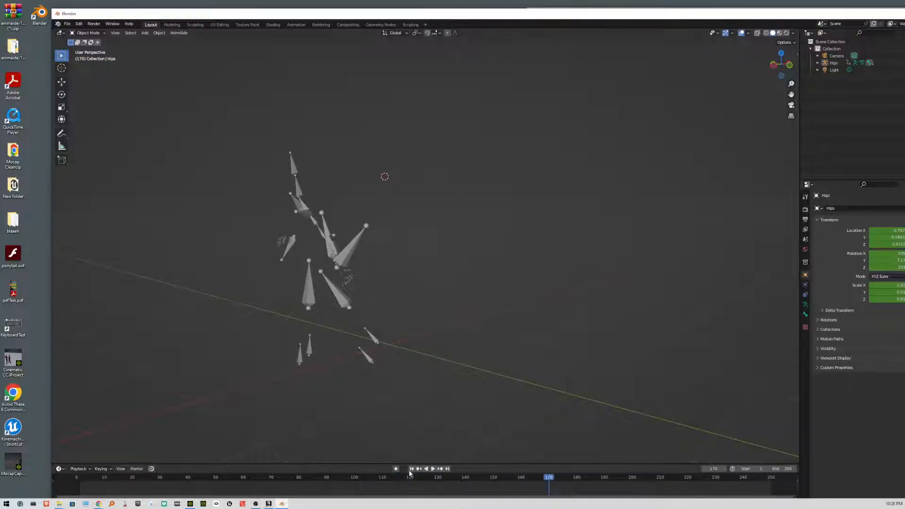
click(411, 469)
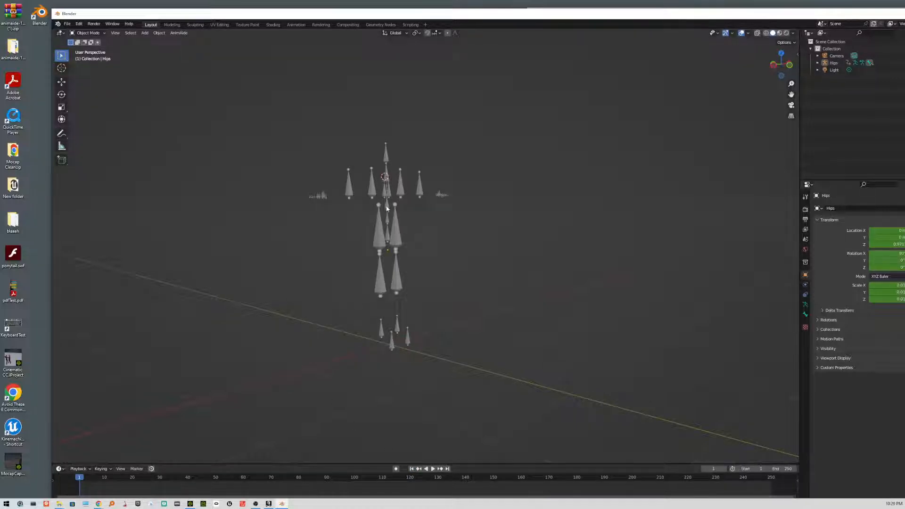
click(102, 33)
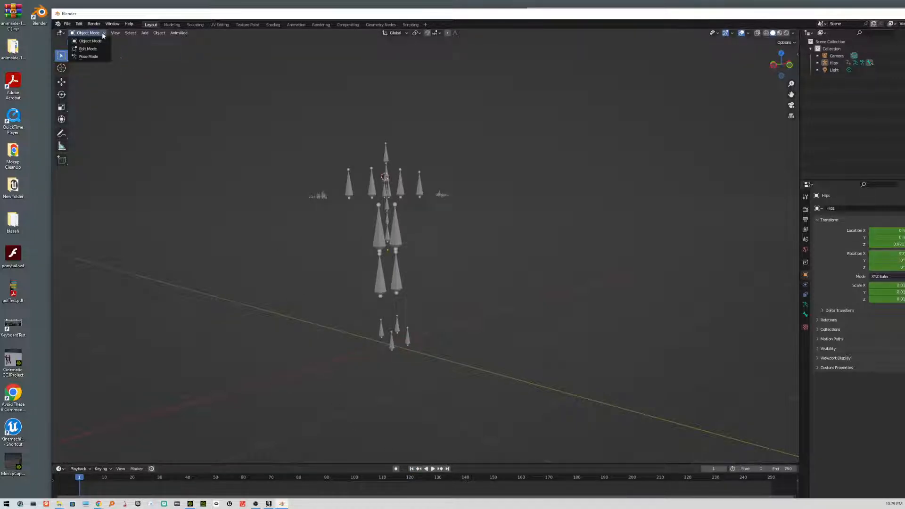
click(90, 57)
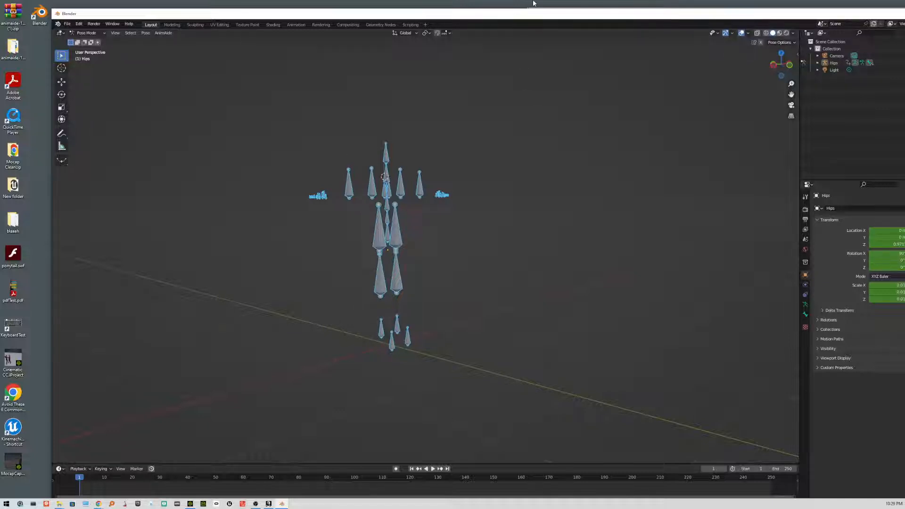
Switch to the Animation workspace, widen the camera view, and show the AnimAide tools in the 3D viewport's sidebar
drag(532, 16, 487, 17)
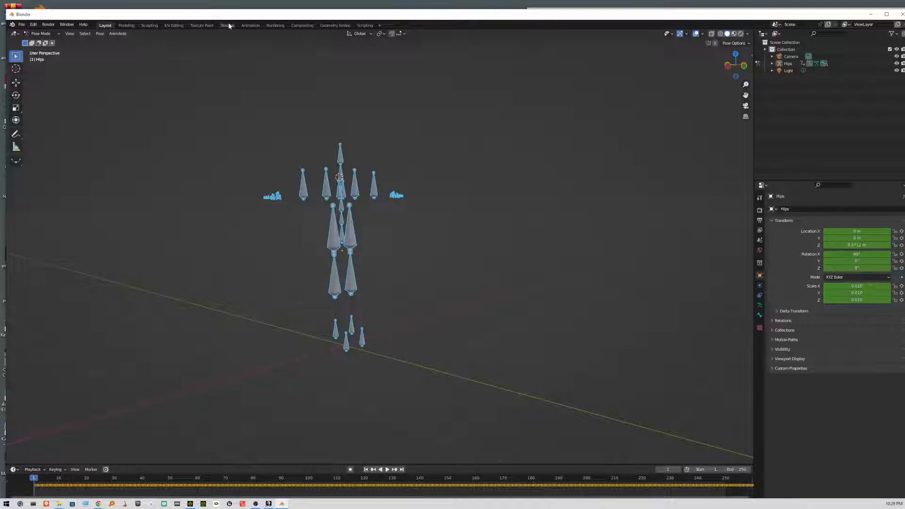
click(249, 26)
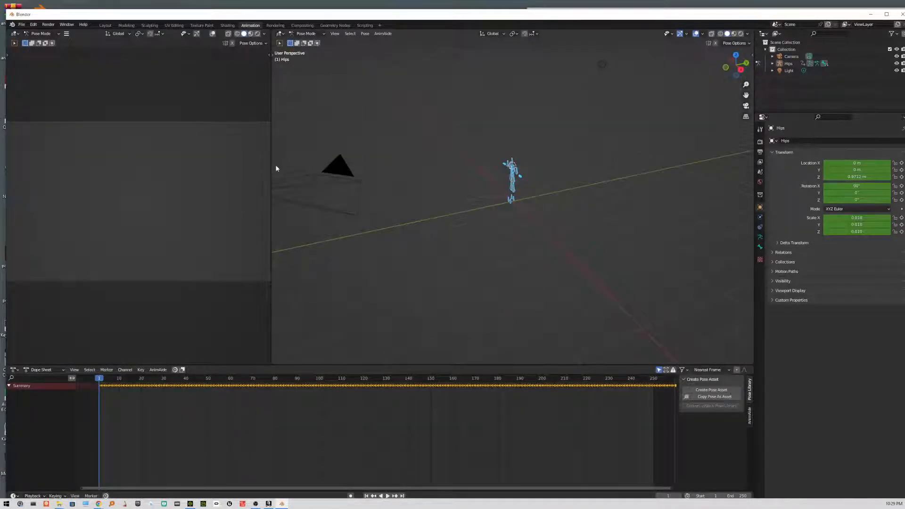
drag(271, 164, 320, 167)
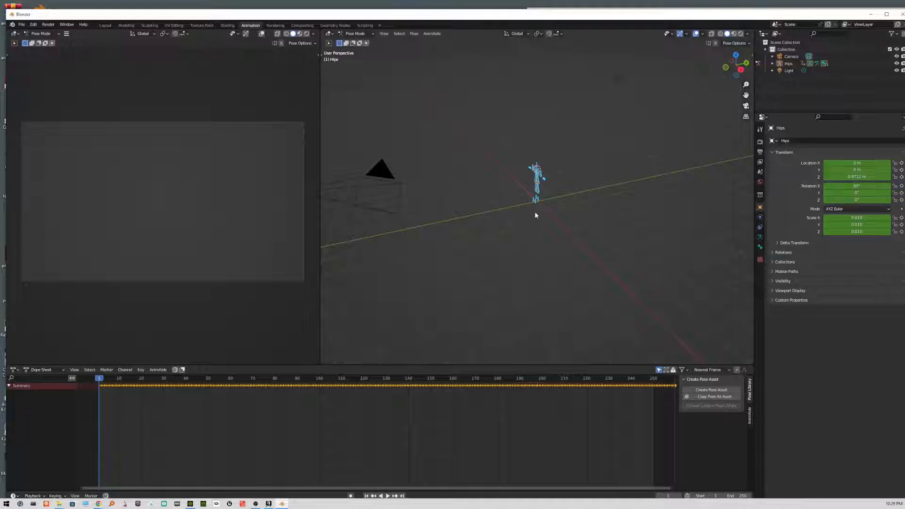
key(n)
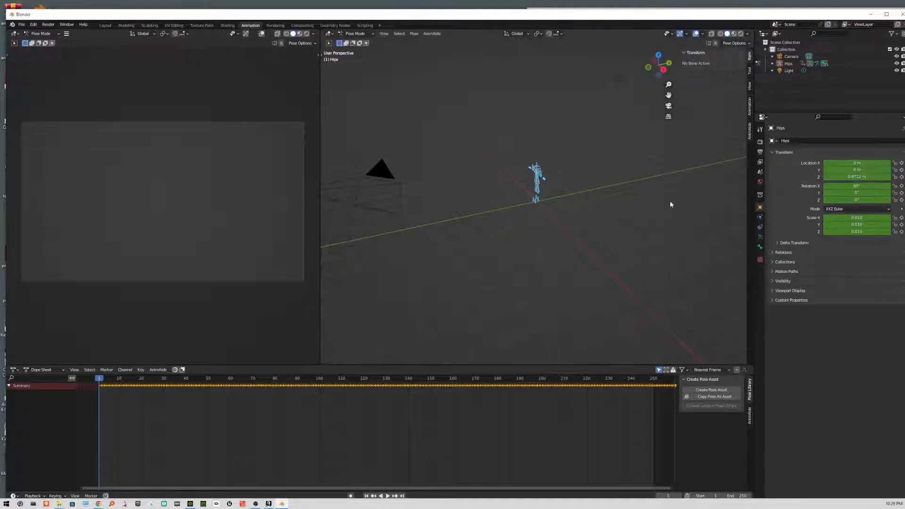
click(750, 134)
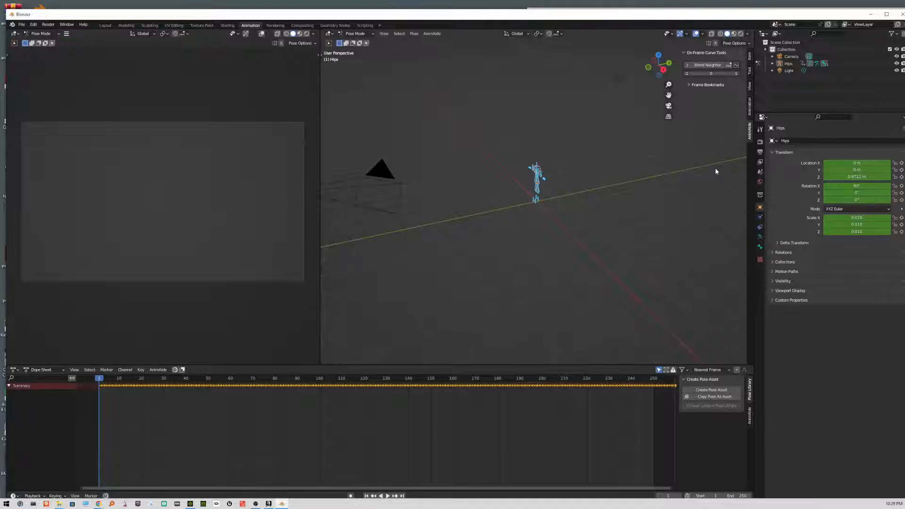
Place the 3D cursor at the skeleton's hips, just below the base of the spine bones
scroll(545, 184, up, 5)
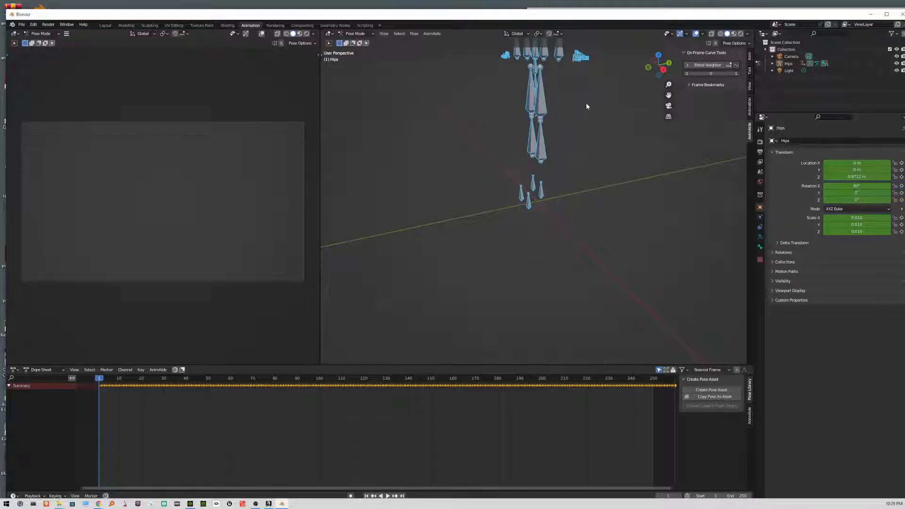
middle_drag(586, 104, 564, 214)
scroll(564, 208, up, 4)
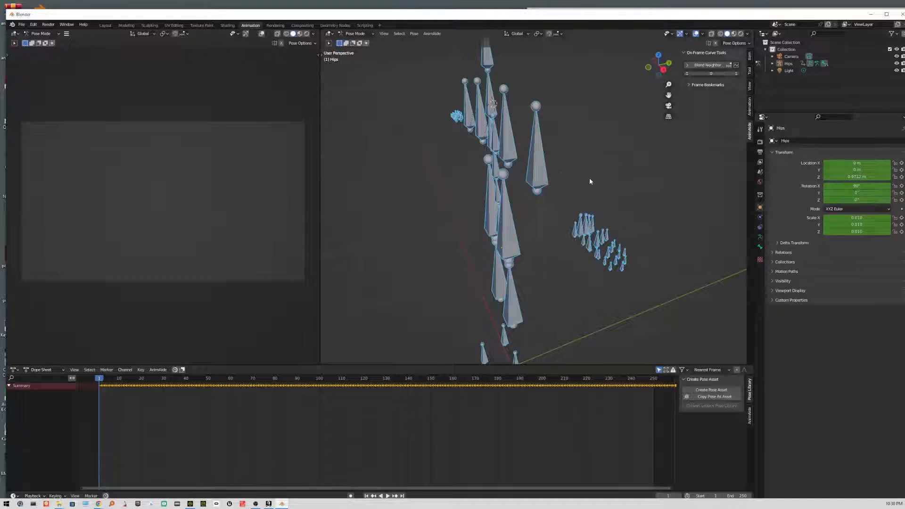
scroll(586, 162, down, 2)
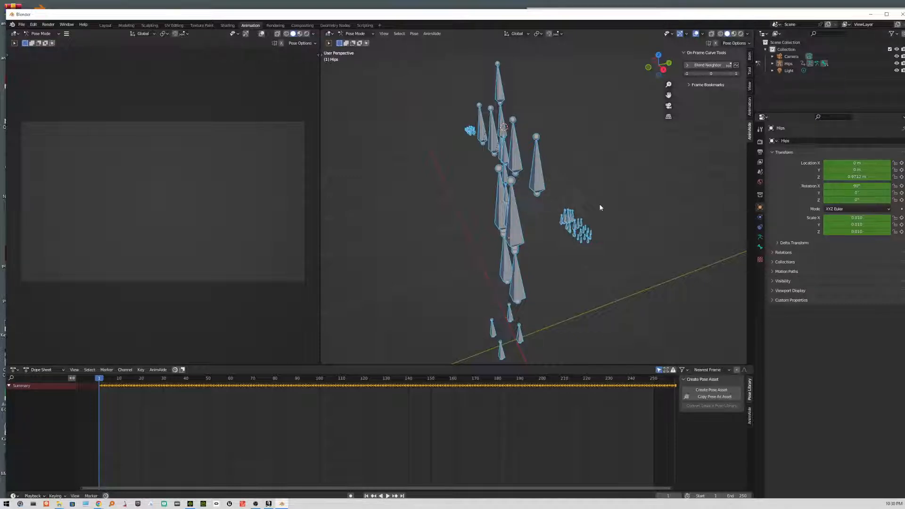
middle_drag(601, 208, 511, 174)
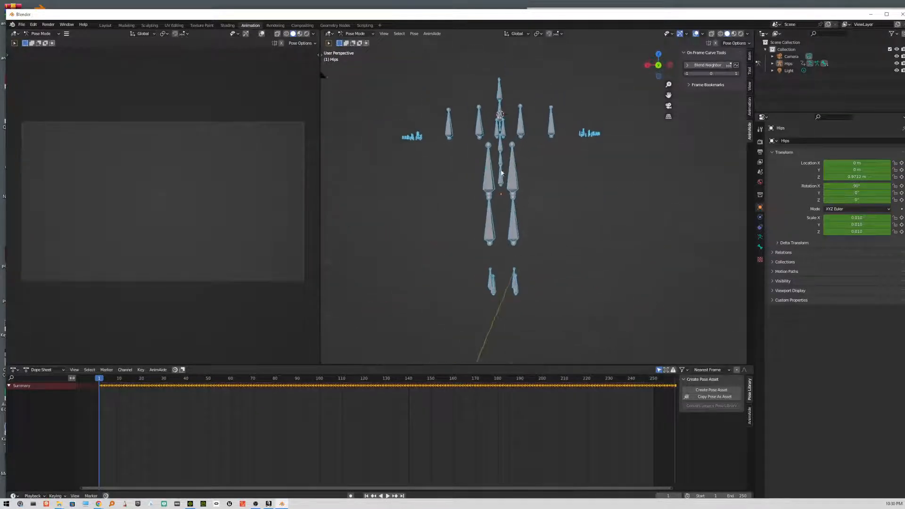
scroll(512, 171, up, 2)
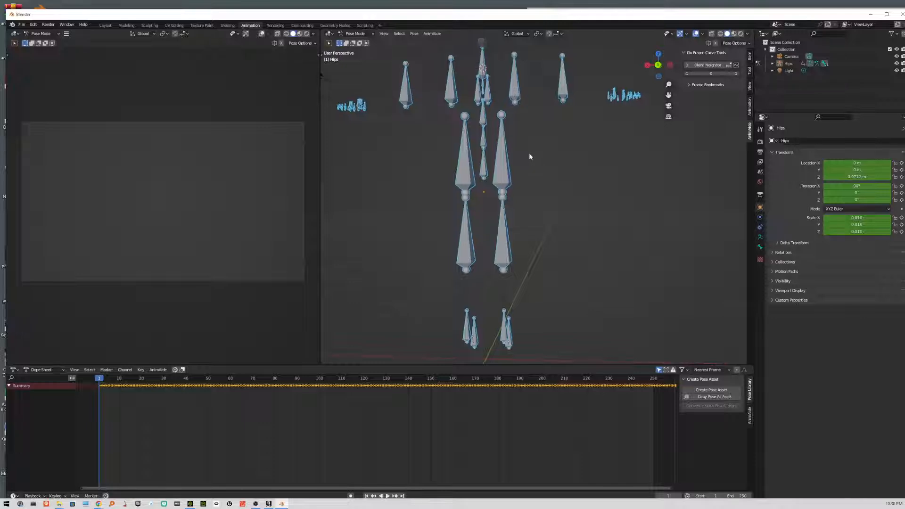
shift+middle_drag(529, 153, 450, 229)
key(g)
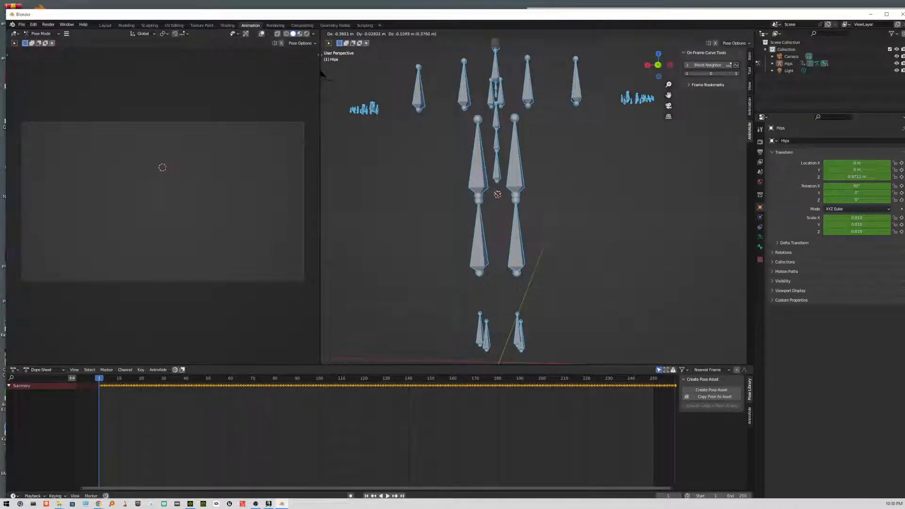
click(416, 188)
drag(459, 194, 404, 185)
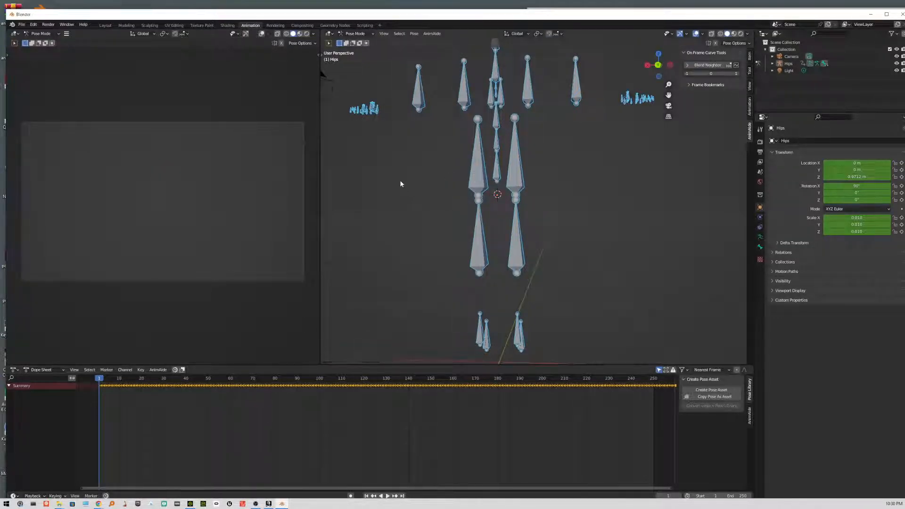
Examine the whole skeleton from an angle and the density of its mocap keyframes in the Dope Sheet
shift+middle_drag(400, 181, 494, 191)
scroll(495, 190, down, 3)
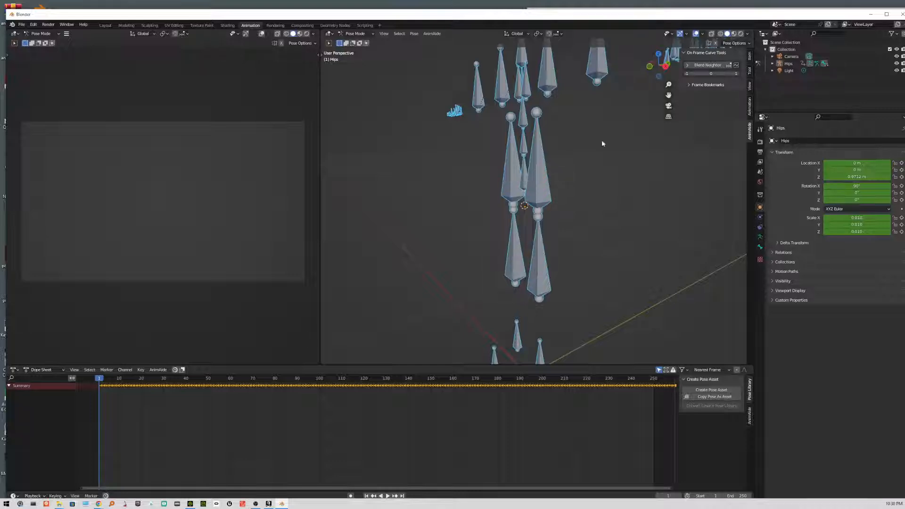
scroll(589, 132, down, 5)
scroll(588, 132, up, 4)
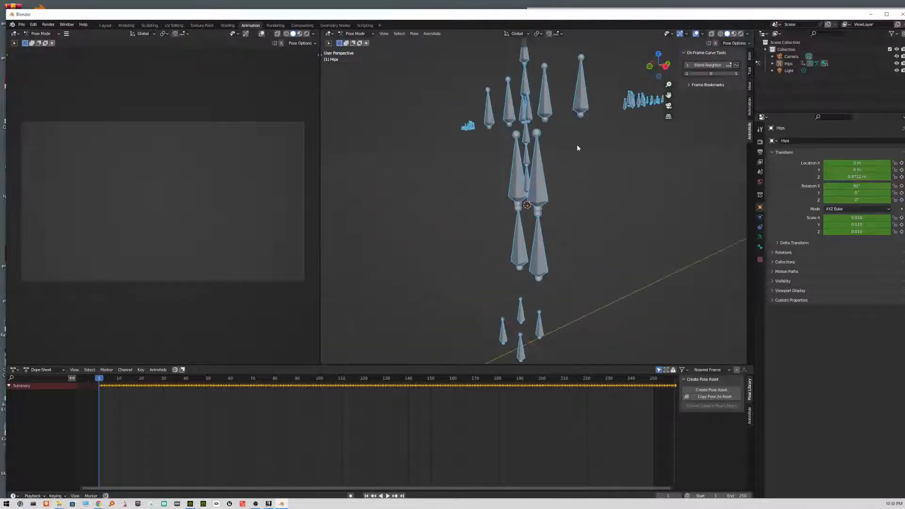
mouse_move(572, 141)
middle_down()
mouse_move(554, 160)
mouse_move(516, 158)
mouse_move(615, 136)
mouse_move(576, 151)
mouse_move(588, 151)
mouse_move(587, 162)
mouse_move(570, 152)
middle_up()
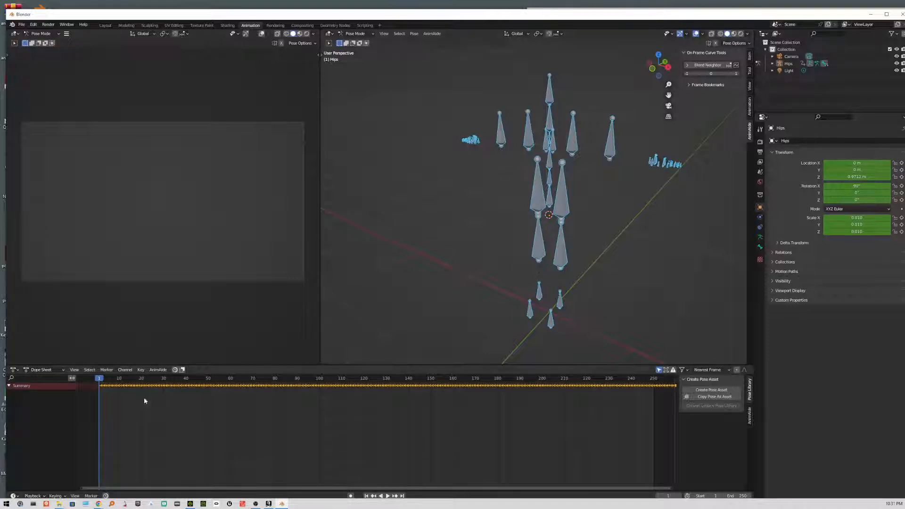
scroll(199, 394, up, 4)
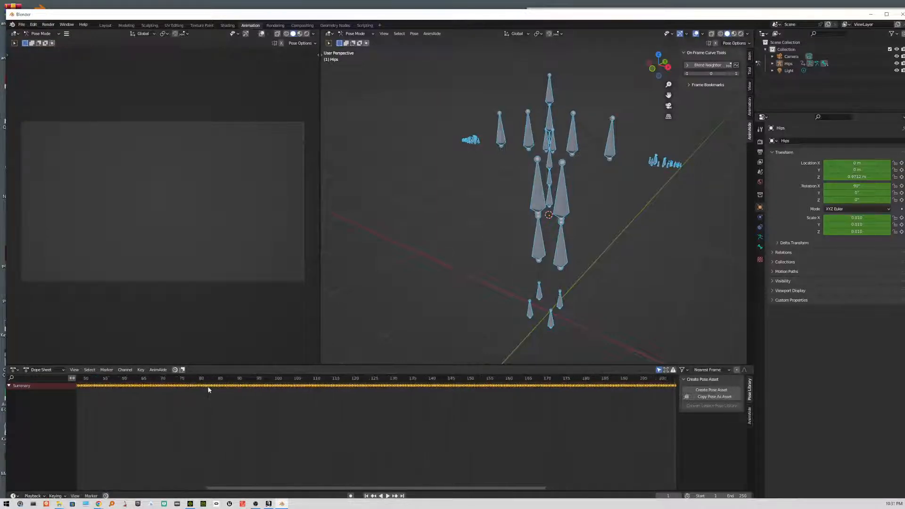
scroll(209, 389, up, 2)
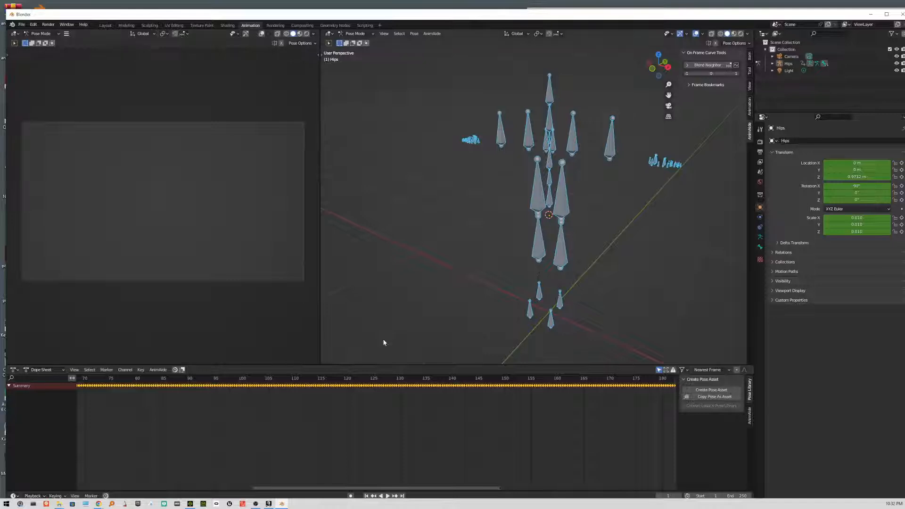
Return the Hips armature to Object Mode and delete it from the scene
click(521, 252)
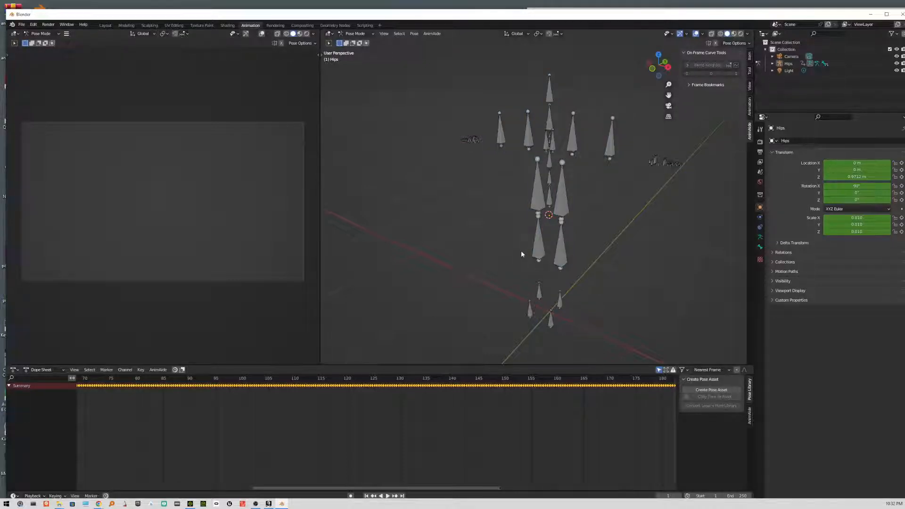
key(ctrl+Tab)
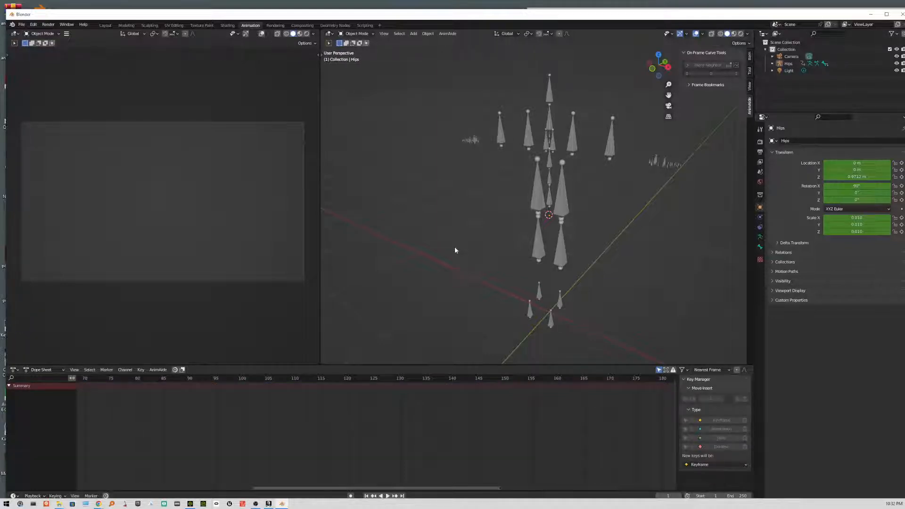
click(539, 203)
key(Delete)
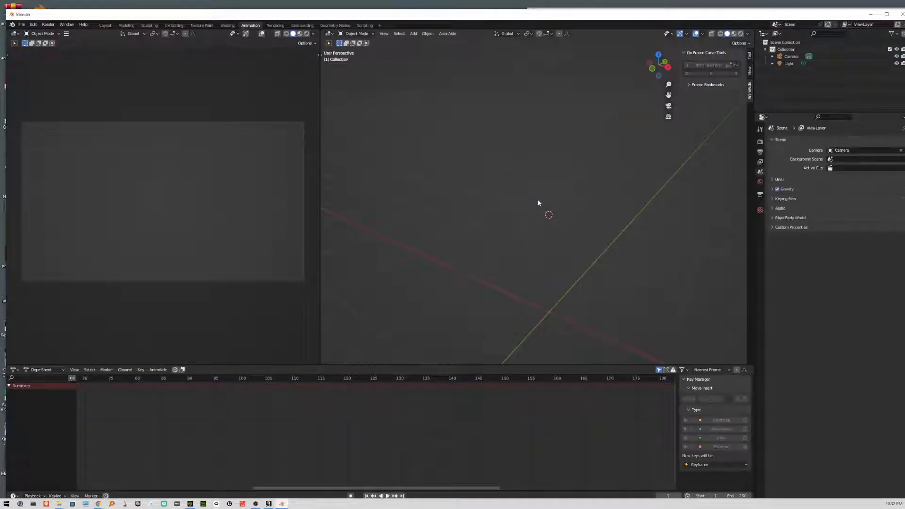
Import Cletus.fbx from the blaaah folder as FBX with Automatic Bone Orientation enabled in the armature options
click(22, 24)
mouse_move(39, 121)
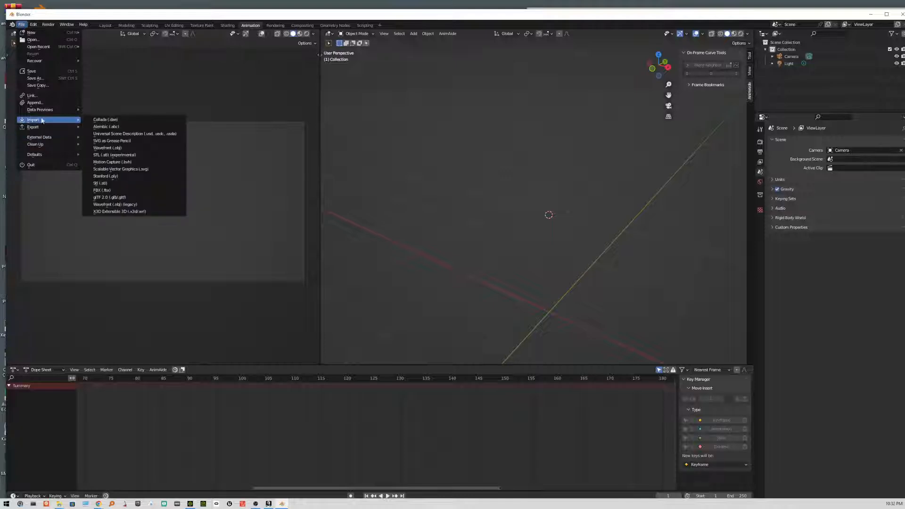
click(109, 191)
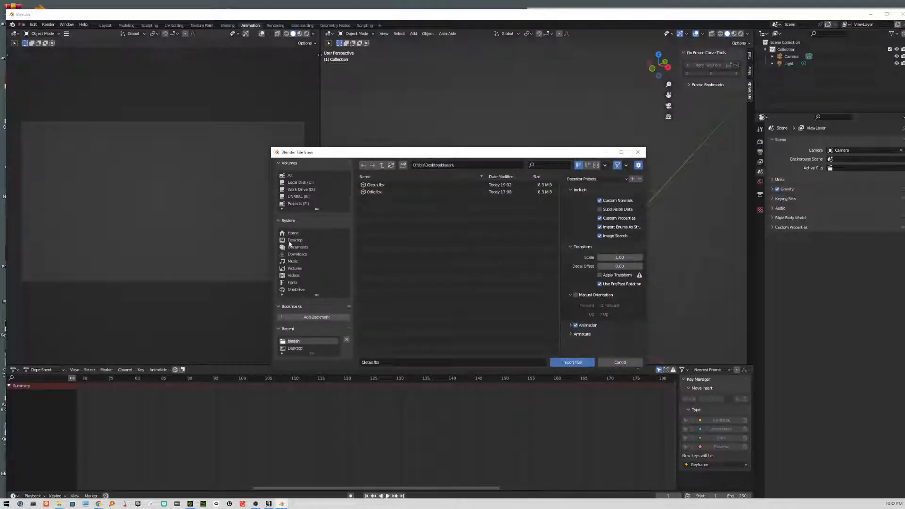
click(377, 187)
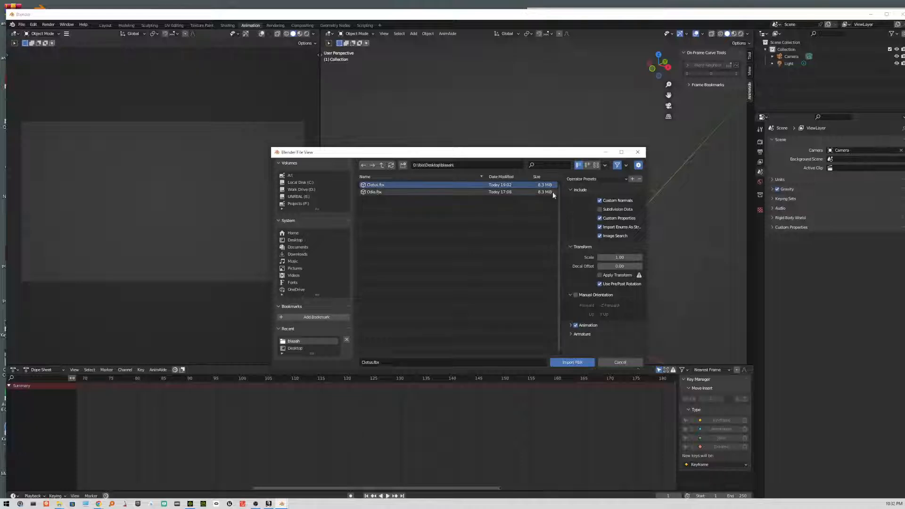
drag(580, 150, 482, 91)
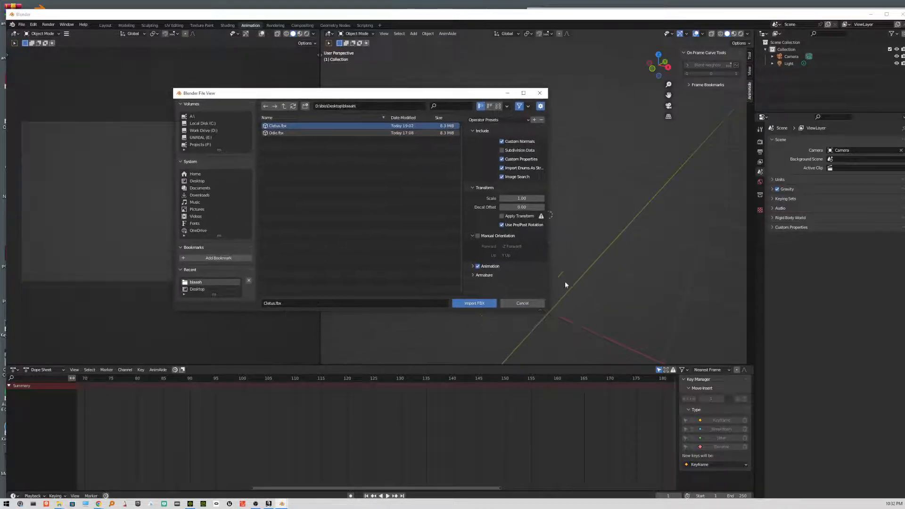
drag(547, 311, 652, 353)
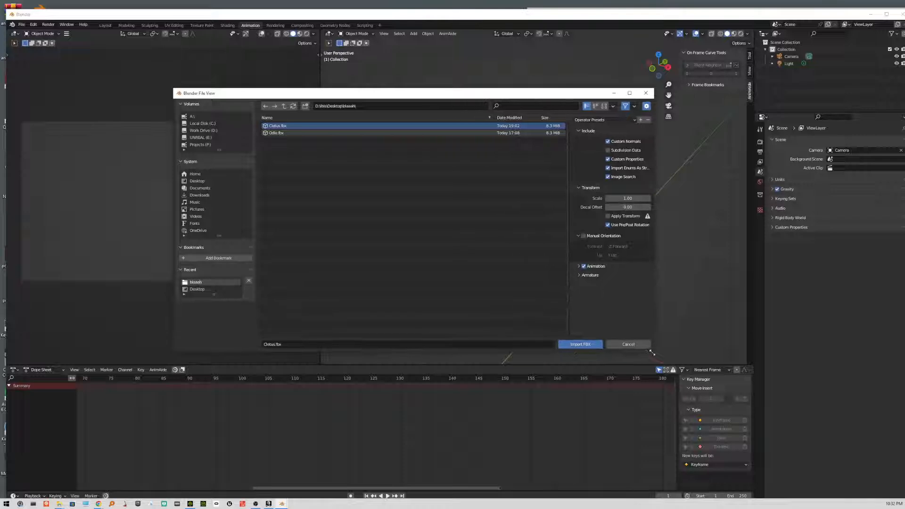
click(579, 275)
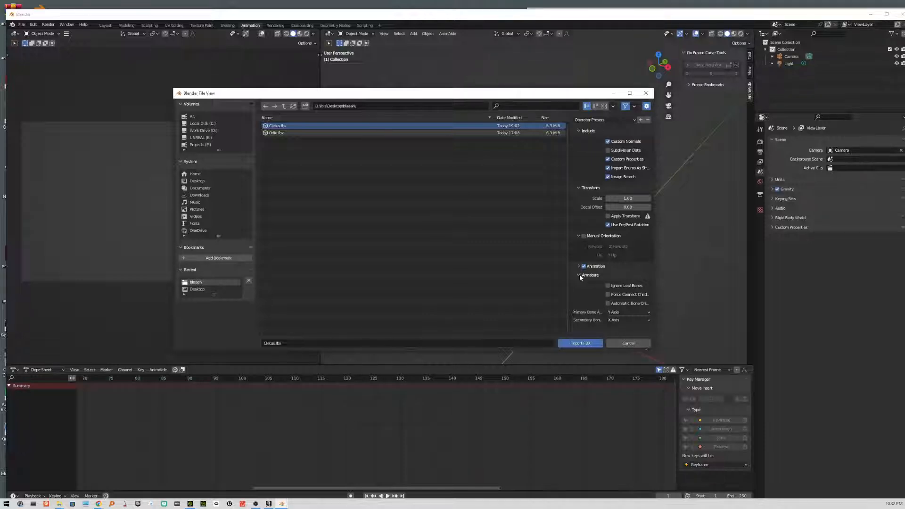
click(609, 304)
drag(549, 94, 480, 77)
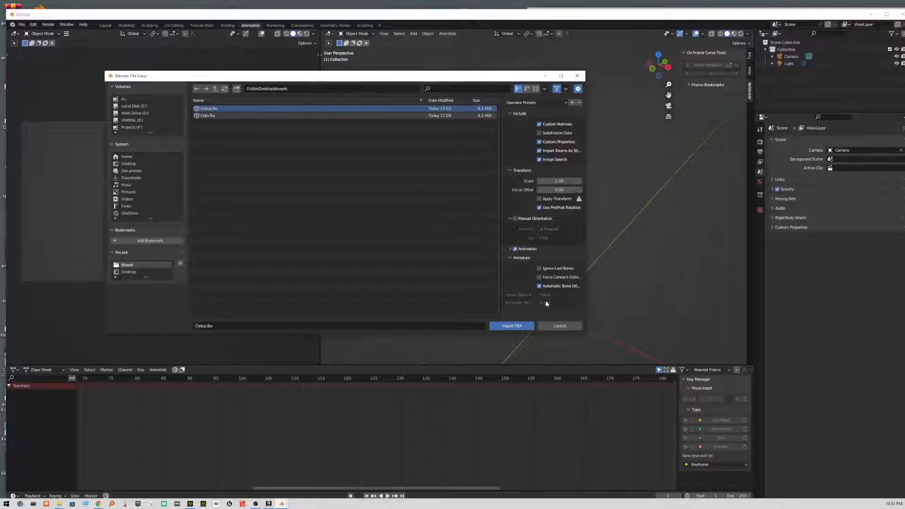
click(520, 327)
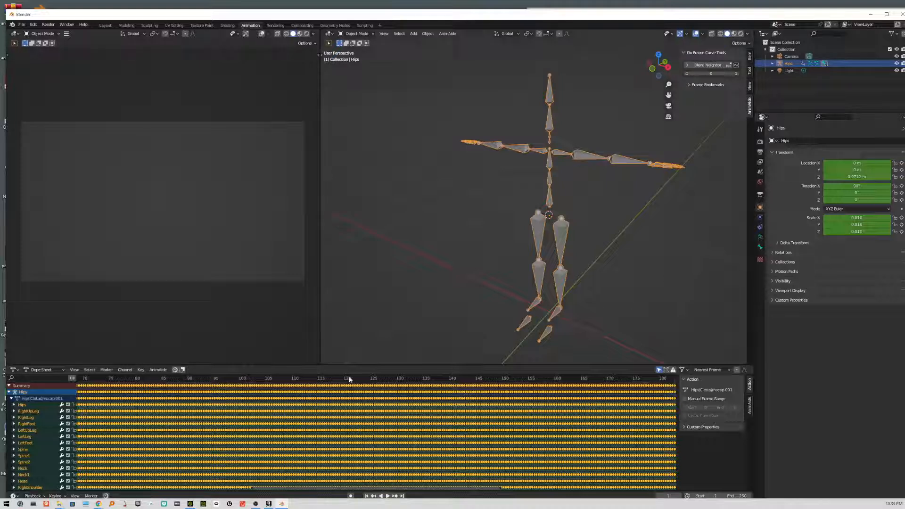
Play the reimported mocap animation briefly, stop it, and return to frame 1
click(388, 496)
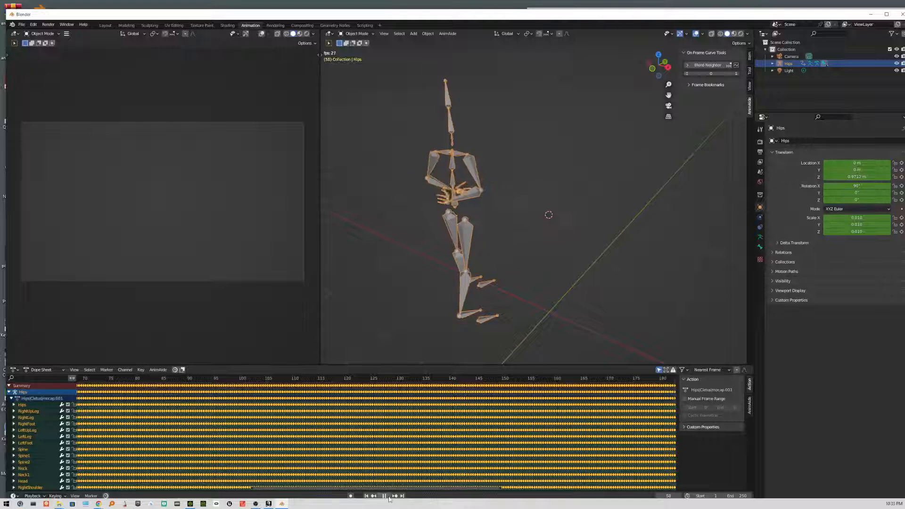
click(384, 496)
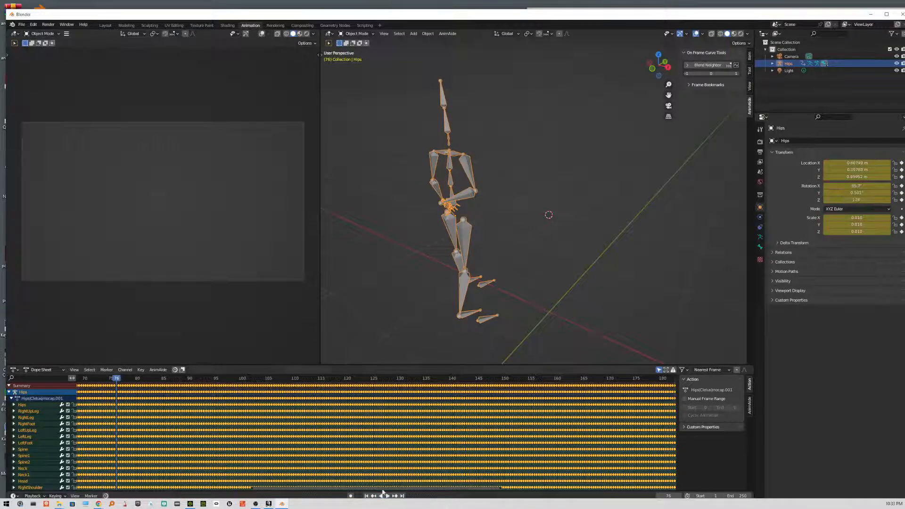
click(366, 496)
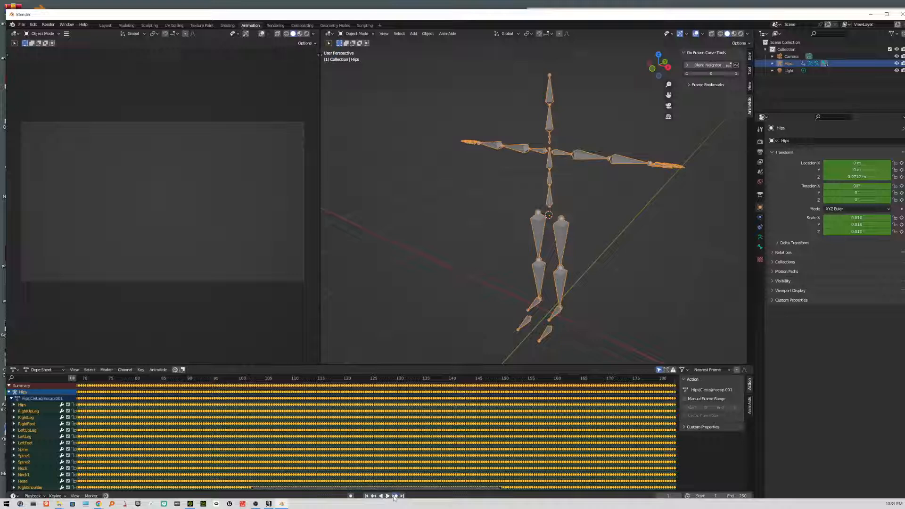
Advance to the keyframe at frame 2, bring the animation's start into the Dope Sheet, and reselect the Hips armature
click(395, 496)
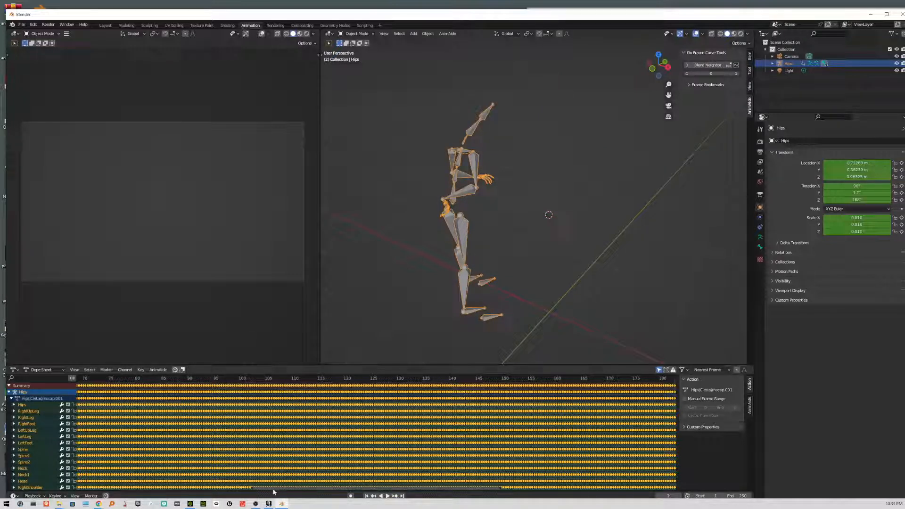
drag(255, 487, 196, 487)
mouse_move(102, 484)
mouse_down()
mouse_move(71, 484)
mouse_move(87, 484)
mouse_up()
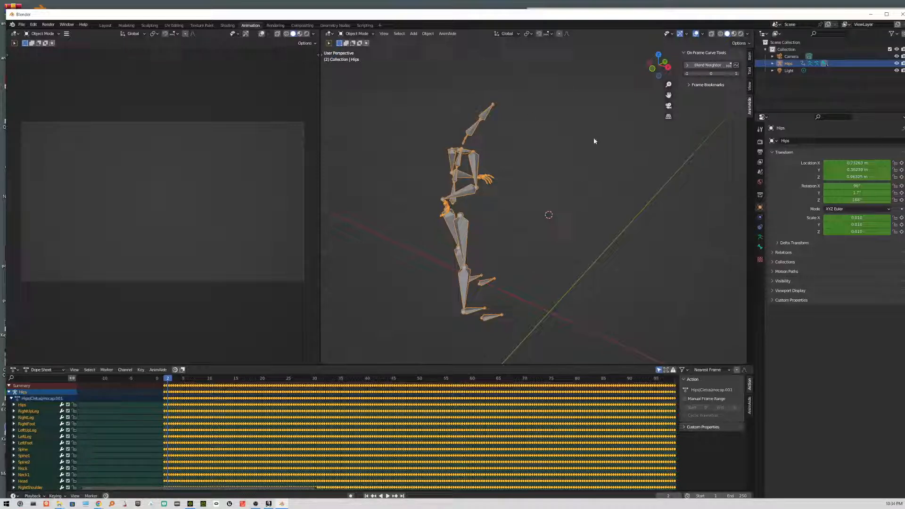
click(539, 221)
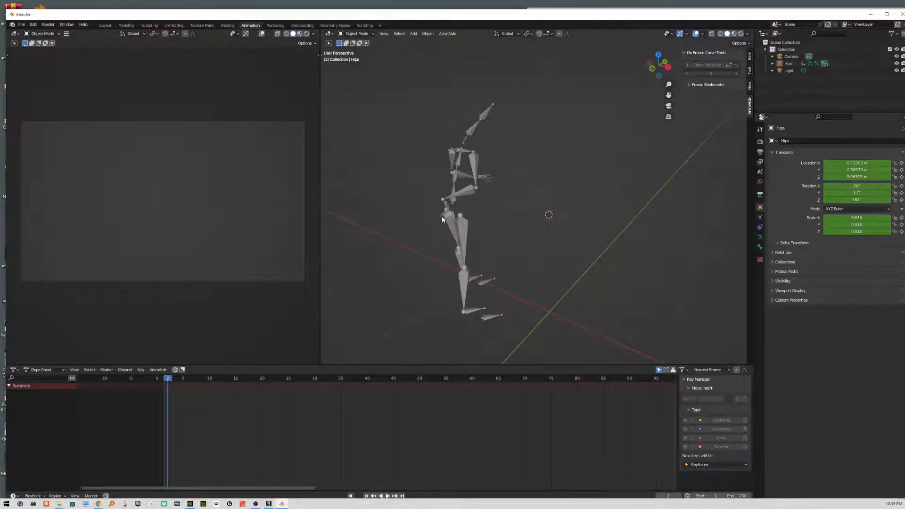
click(443, 218)
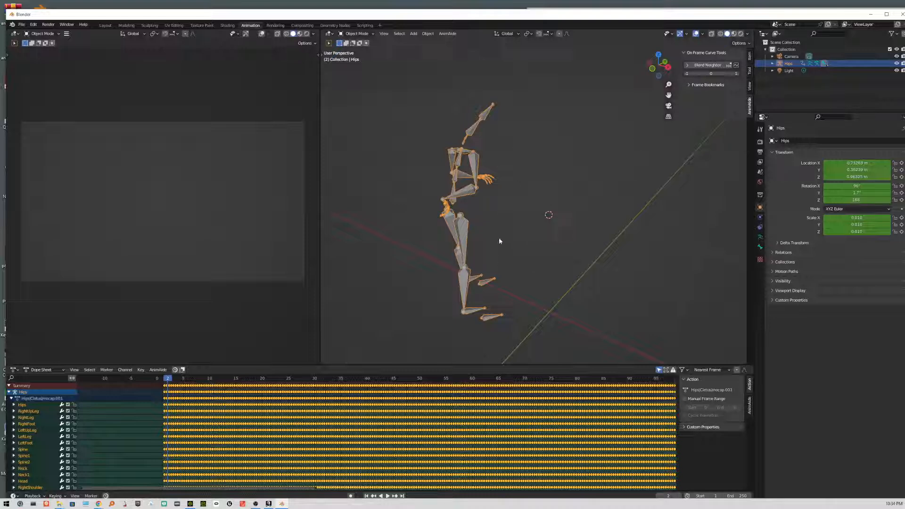
Switch the Hips armature to Pose Mode and select only its right forearm bone
scroll(443, 202, up, 5)
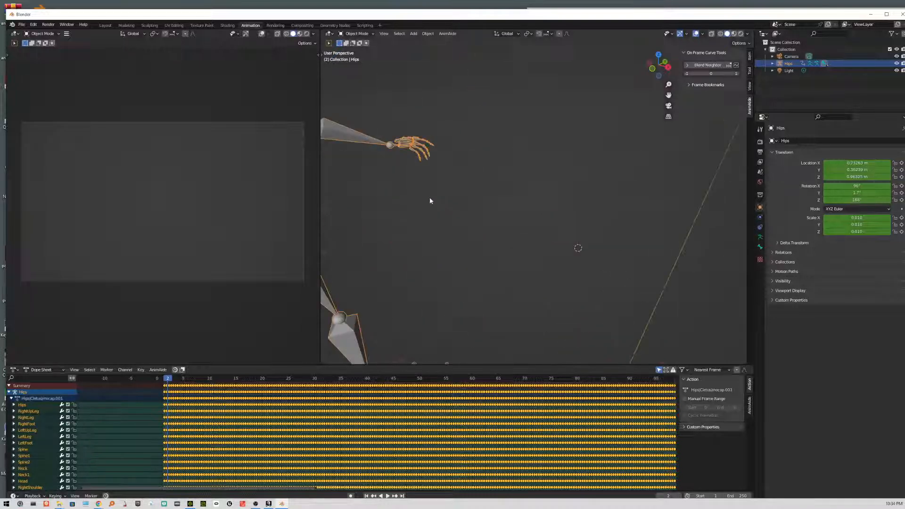
middle_drag(360, 204, 316, 161)
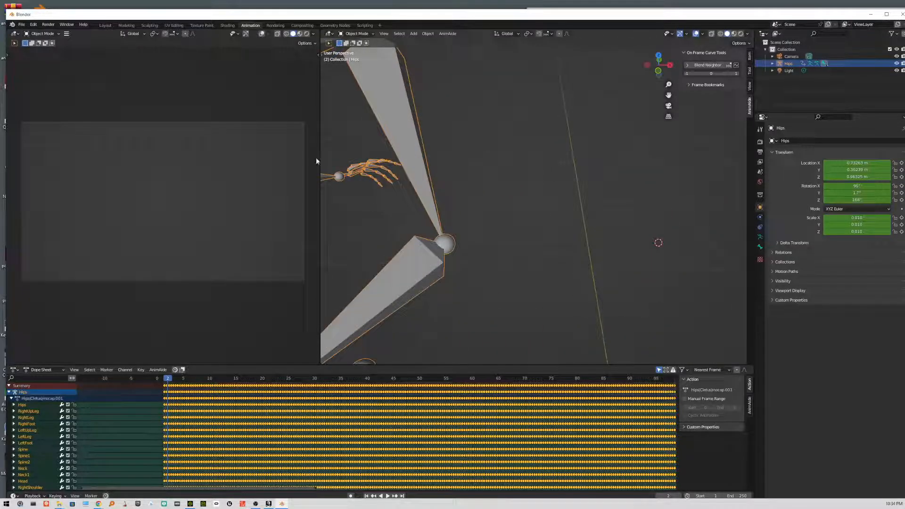
click(41, 34)
click(43, 58)
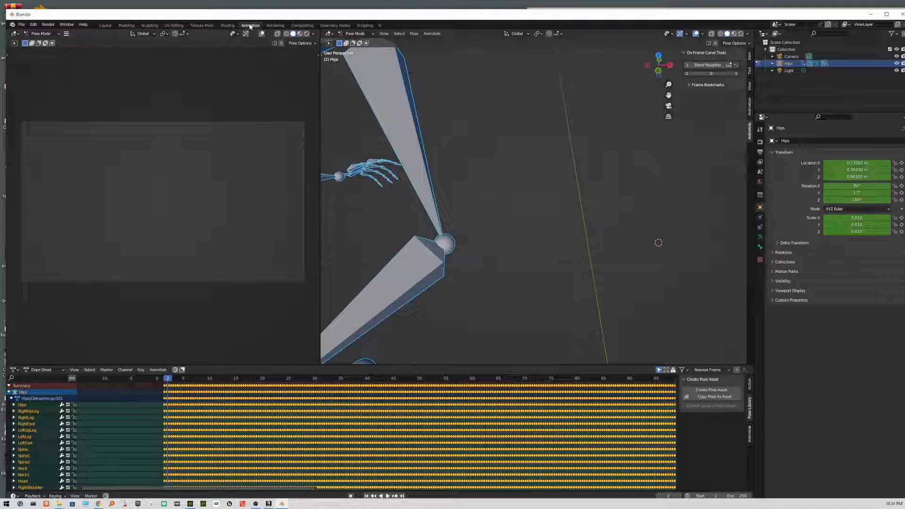
mouse_move(367, 226)
middle_down()
mouse_move(449, 216)
mouse_move(419, 198)
mouse_move(398, 214)
mouse_move(377, 215)
middle_up()
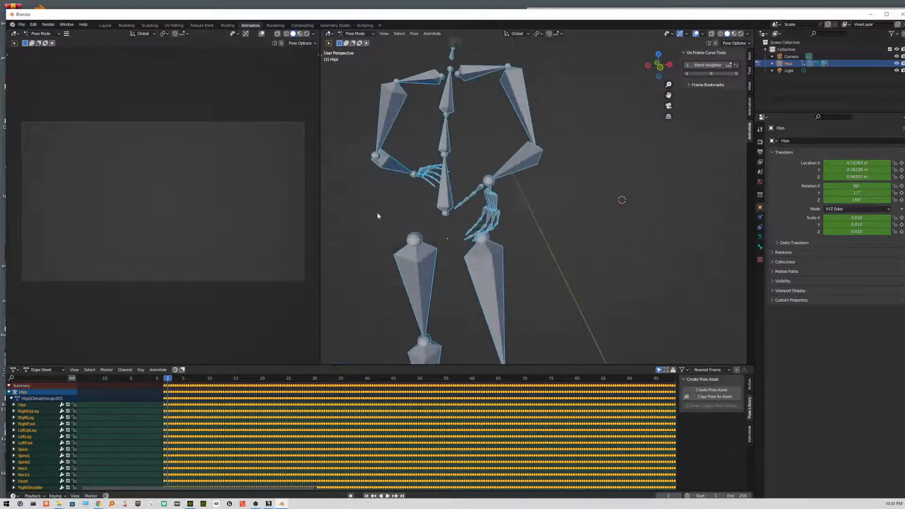
click(491, 183)
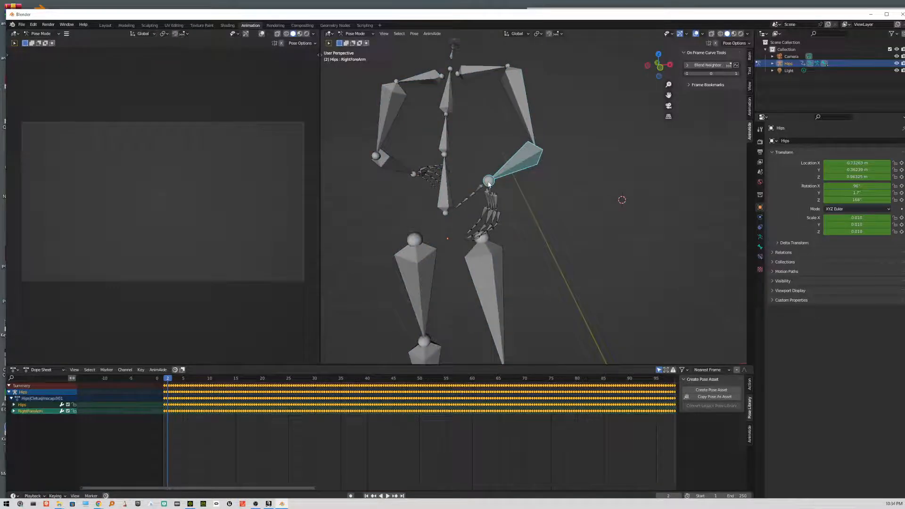
Select the right upper arm bone, clear its user transforms, and deselect it
middle_drag(554, 152, 487, 156)
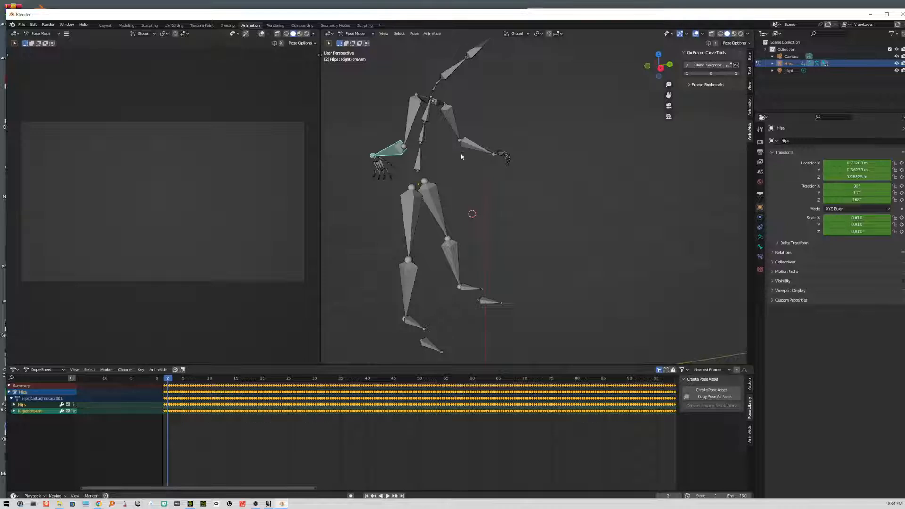
middle_drag(546, 154, 495, 131)
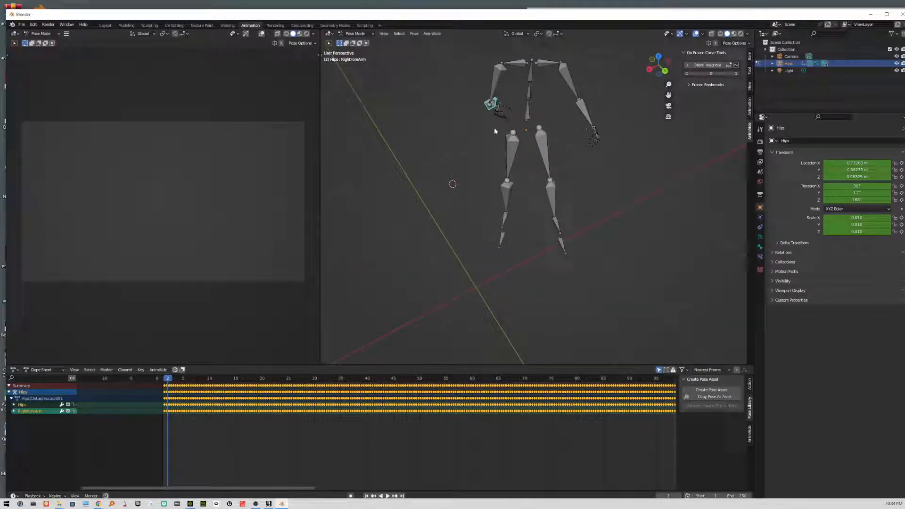
click(498, 84)
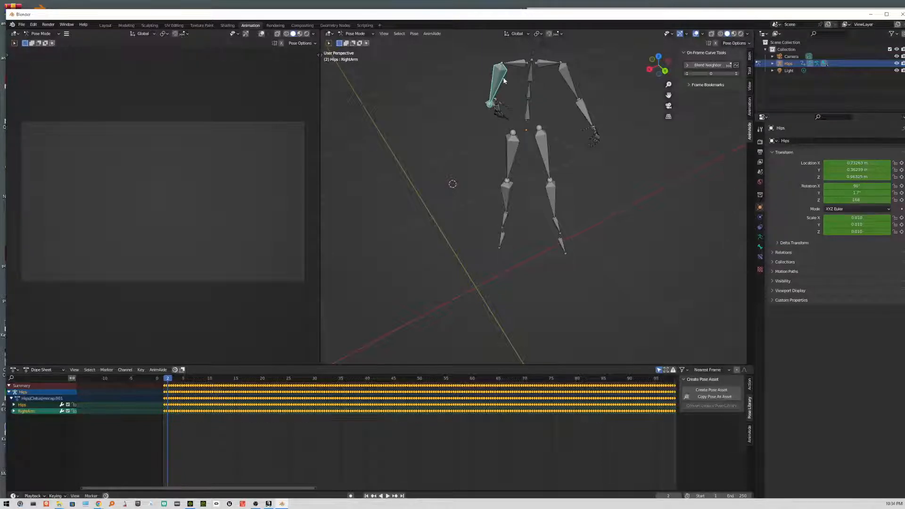
right_click(498, 81)
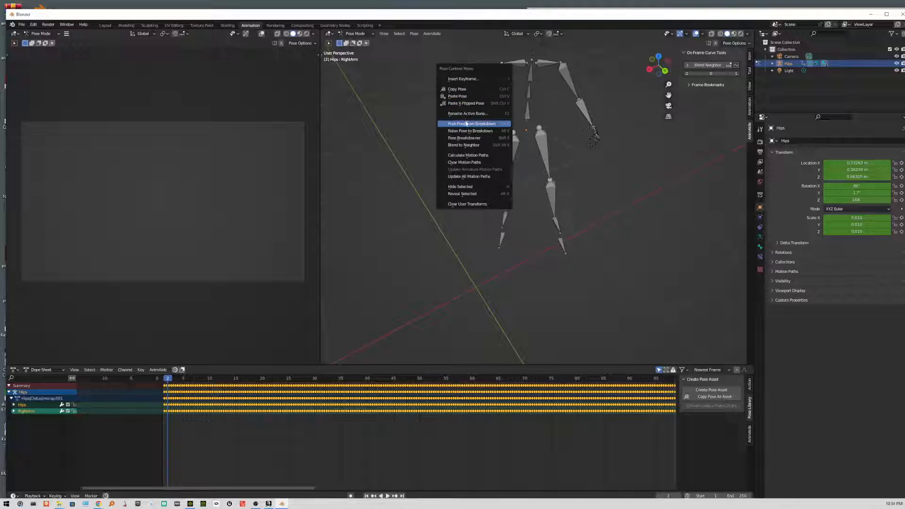
click(473, 208)
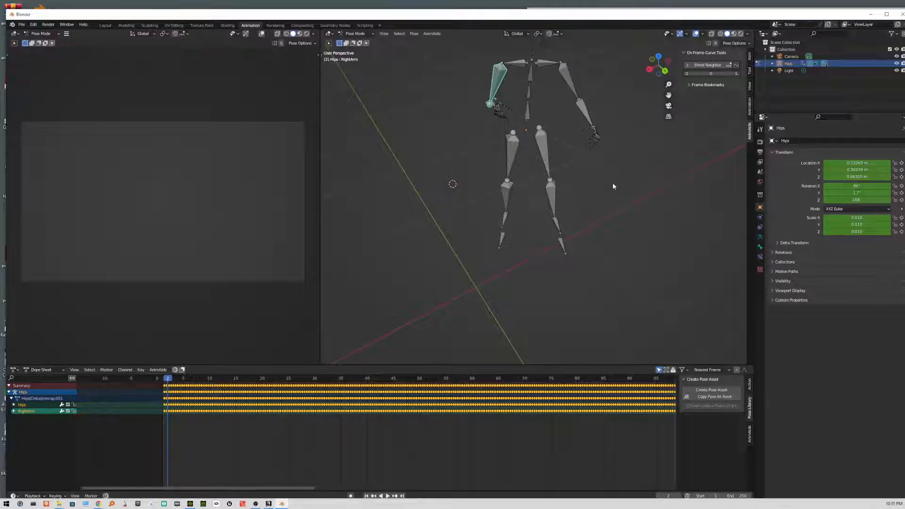
click(360, 298)
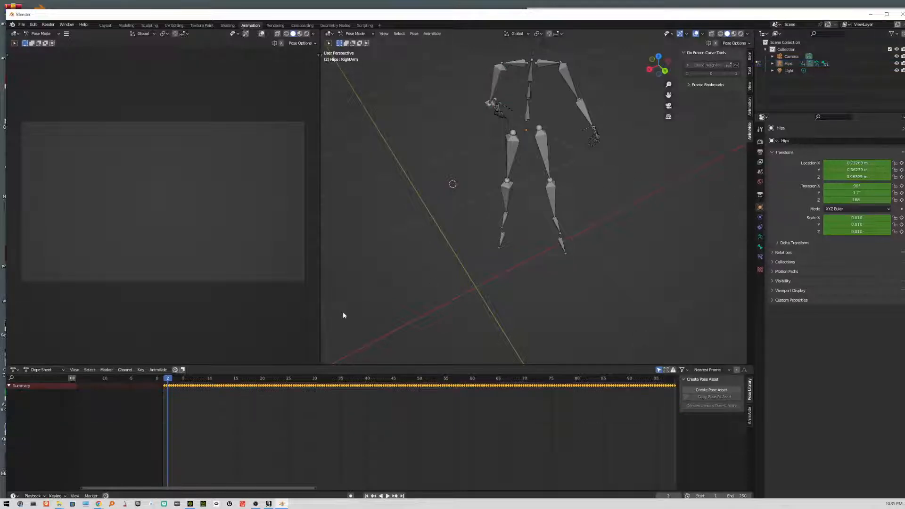
Clear the keyframe selection in the Dope Sheet, fit the full animation range, and go to frame 1
right_click(169, 386)
click(173, 392)
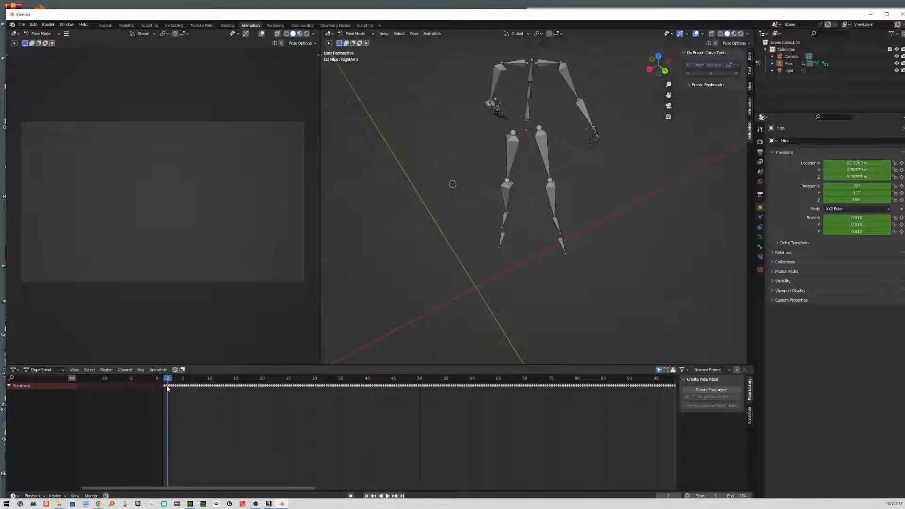
key(Home)
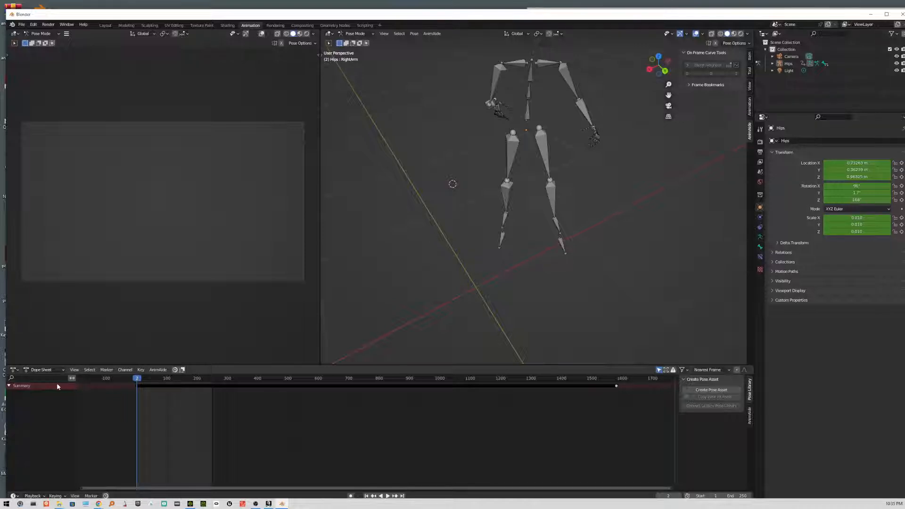
click(138, 382)
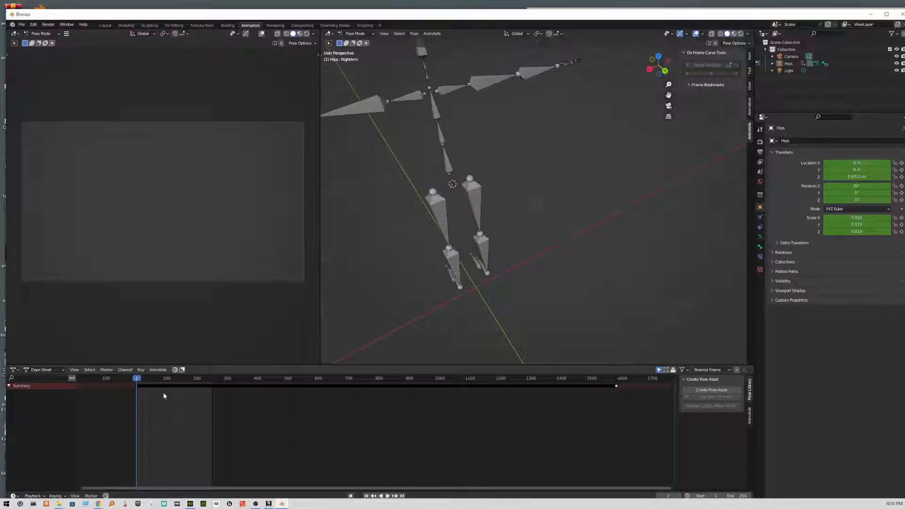
Select the lowest spine bone of the skeleton and frame the whole figure from the side
click(438, 219)
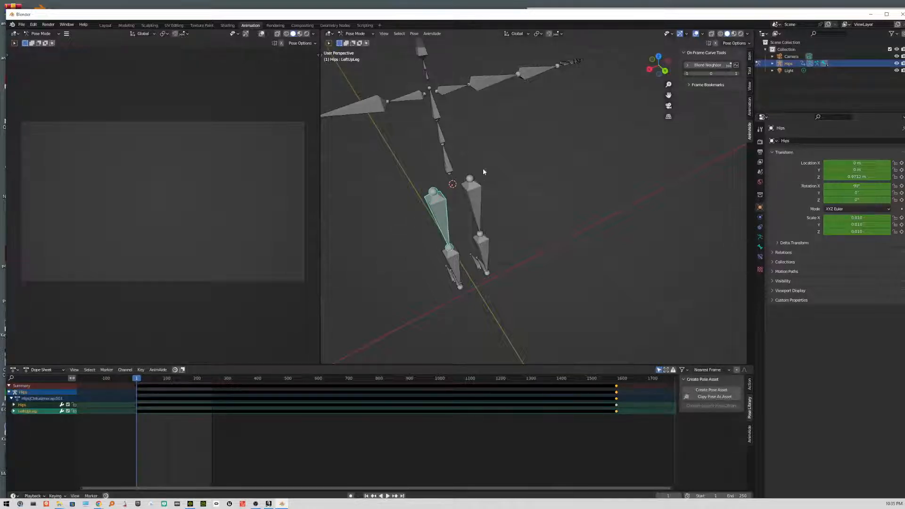
click(450, 168)
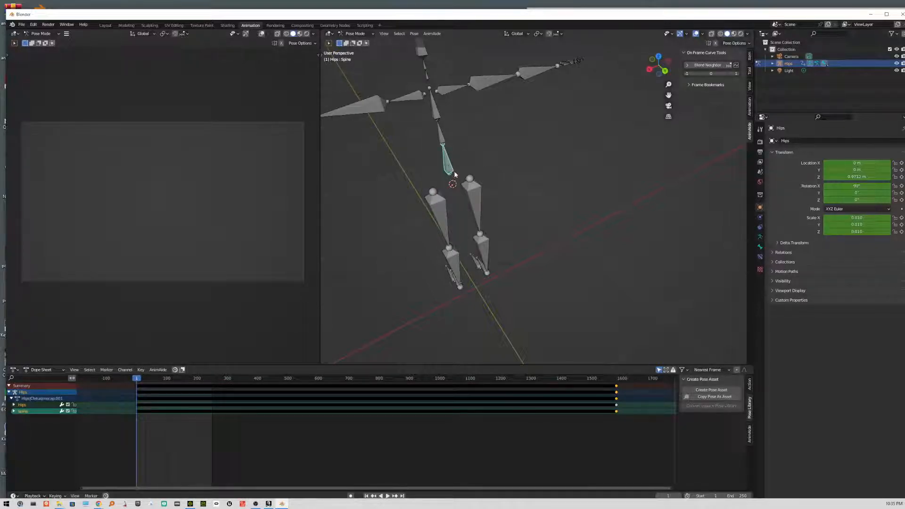
key(Home)
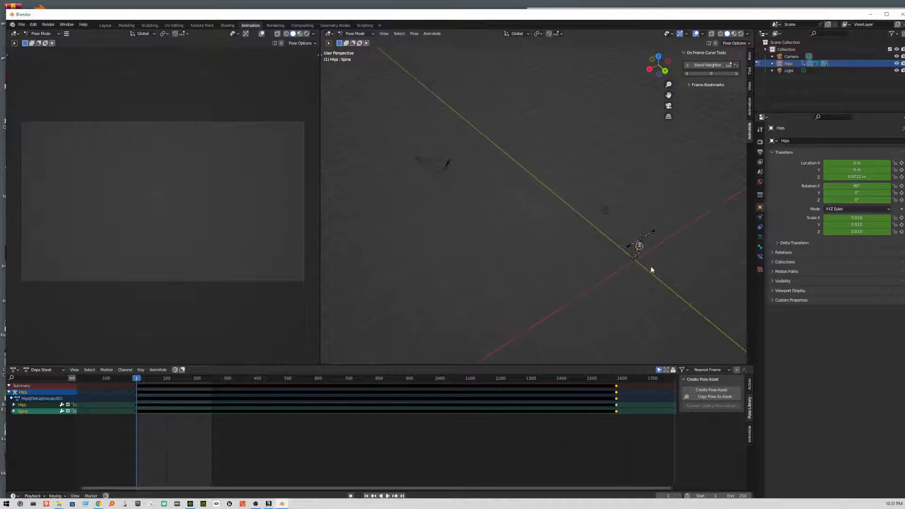
scroll(651, 267, up, 5)
middle_drag(651, 267, 682, 257)
mouse_move(596, 267)
middle_down()
mouse_move(560, 273)
mouse_move(579, 264)
middle_up()
Play the mocap animation briefly, stop it, and scrub back to frame 12
key(space)
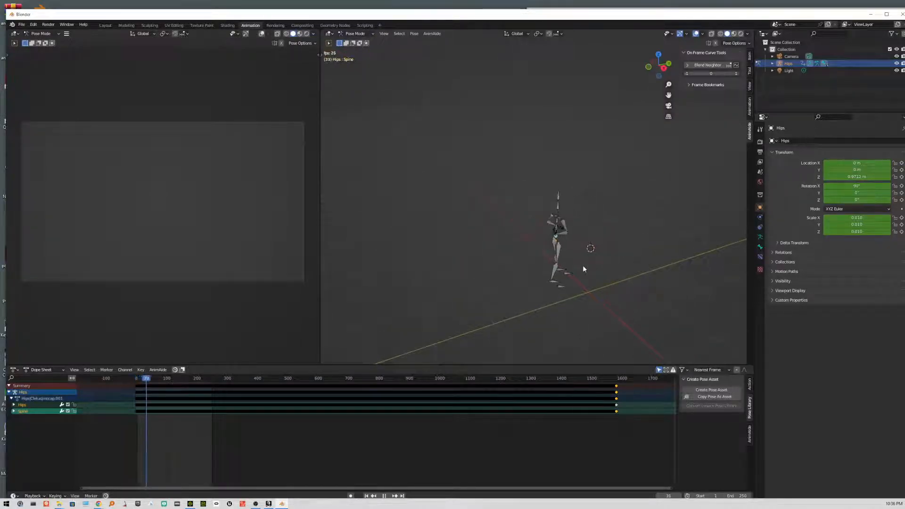
key(space)
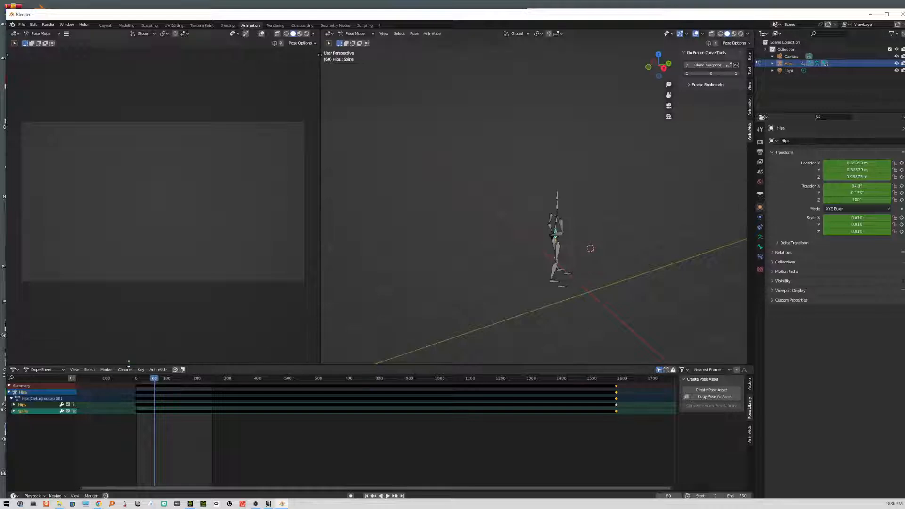
drag(152, 381, 140, 382)
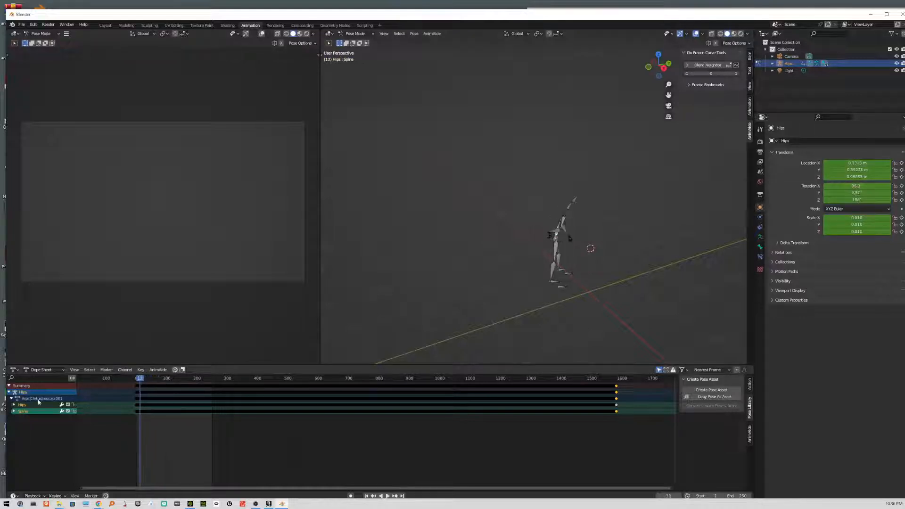
Expand the Hips channels in the Dope Sheet, deselect the keyframes, and inspect their individual location, rotation and scale keys
click(14, 404)
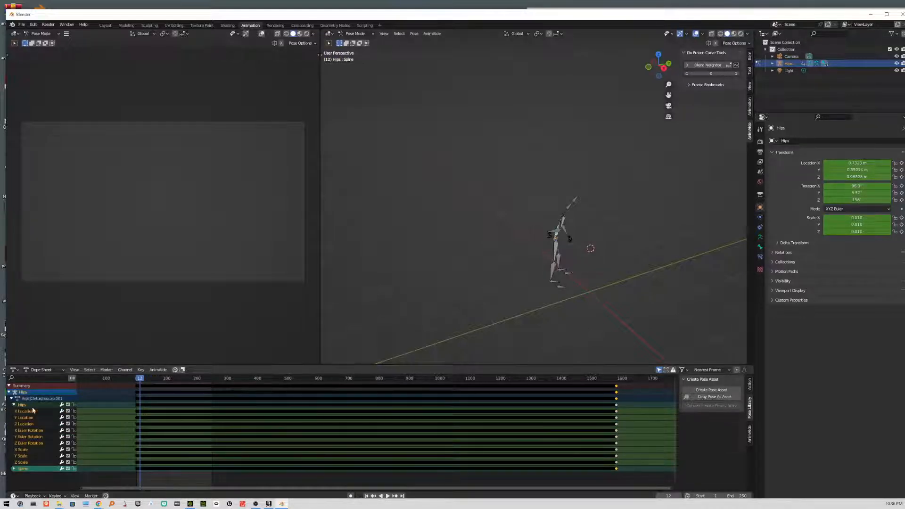
click(154, 407)
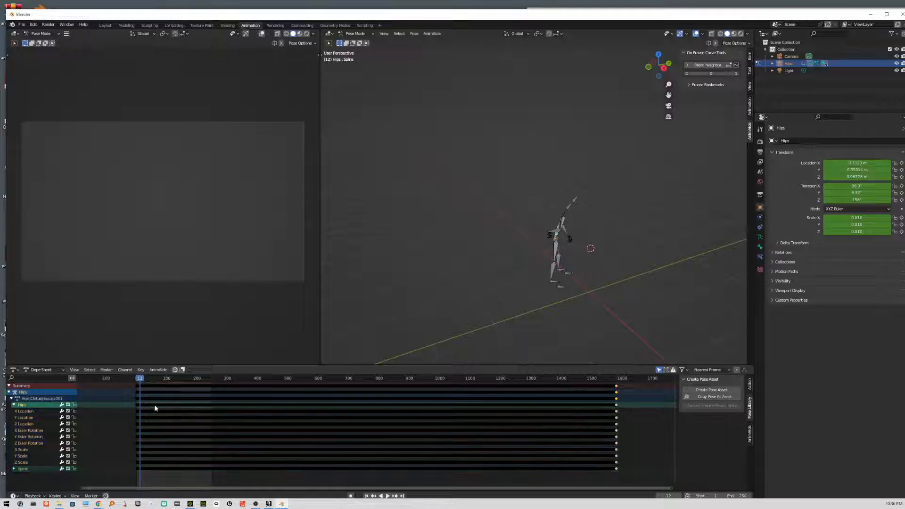
scroll(153, 412, up, 4)
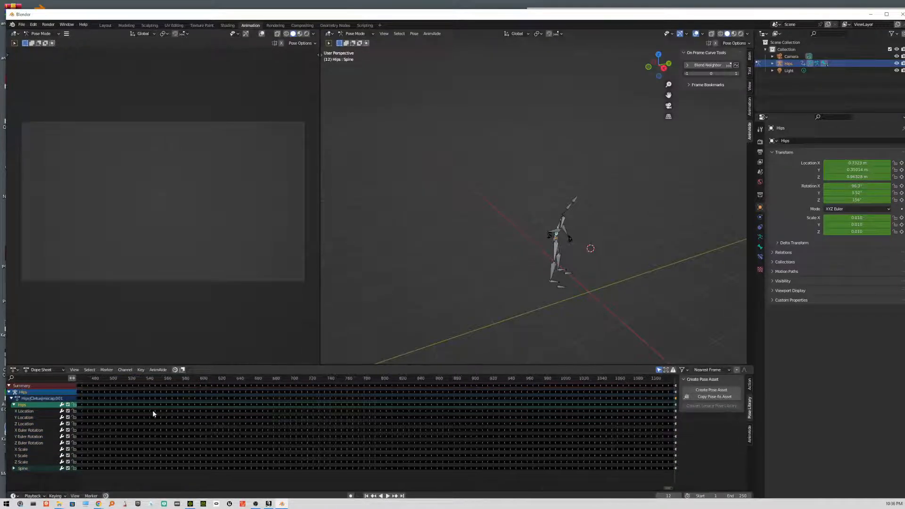
scroll(153, 414, up, 8)
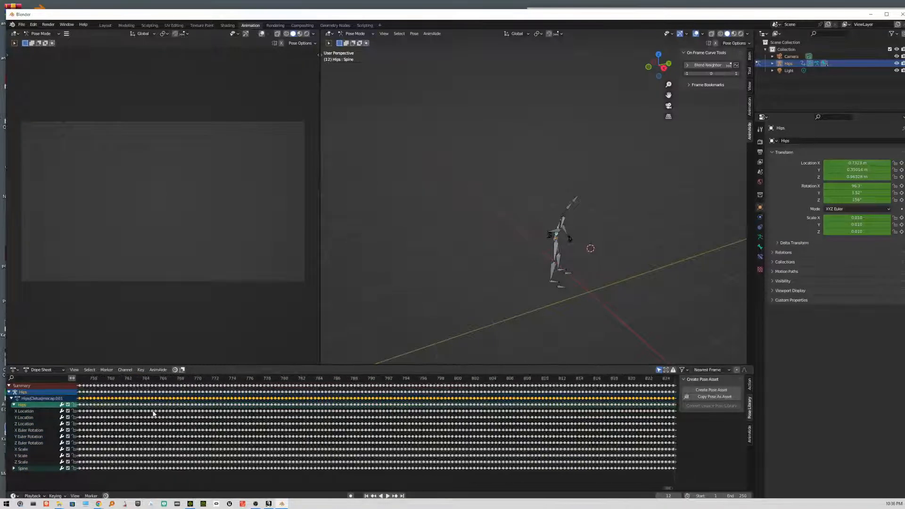
scroll(153, 413, up, 3)
scroll(154, 414, down, 4)
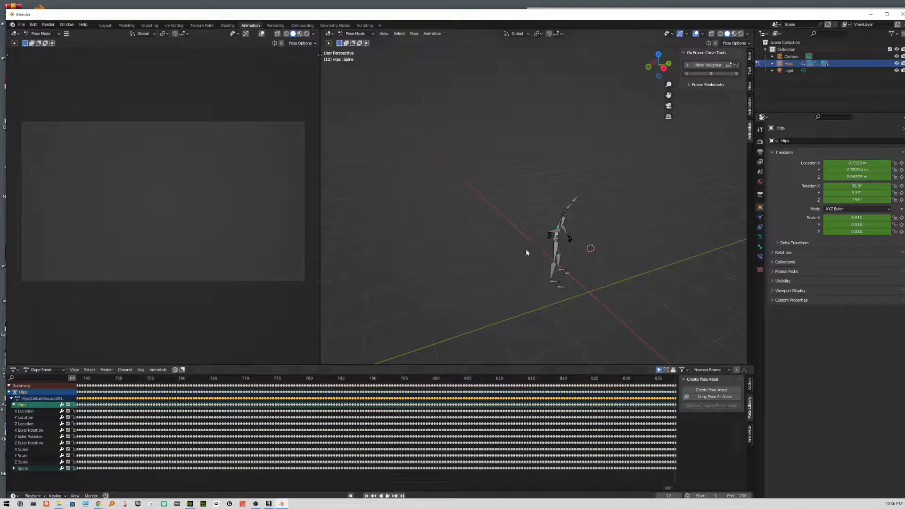
Select the right hand bone and expand its transform channels in the Dope Sheet
click(550, 233)
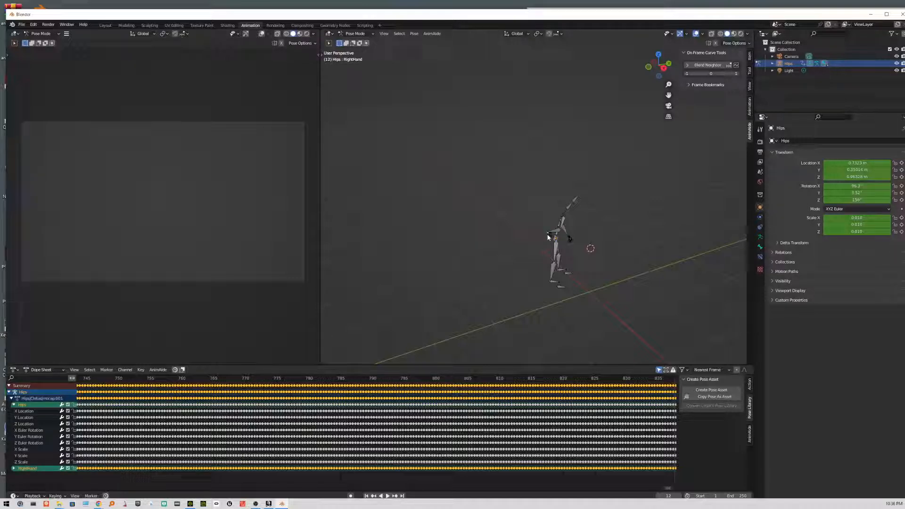
scroll(548, 237, down, 5)
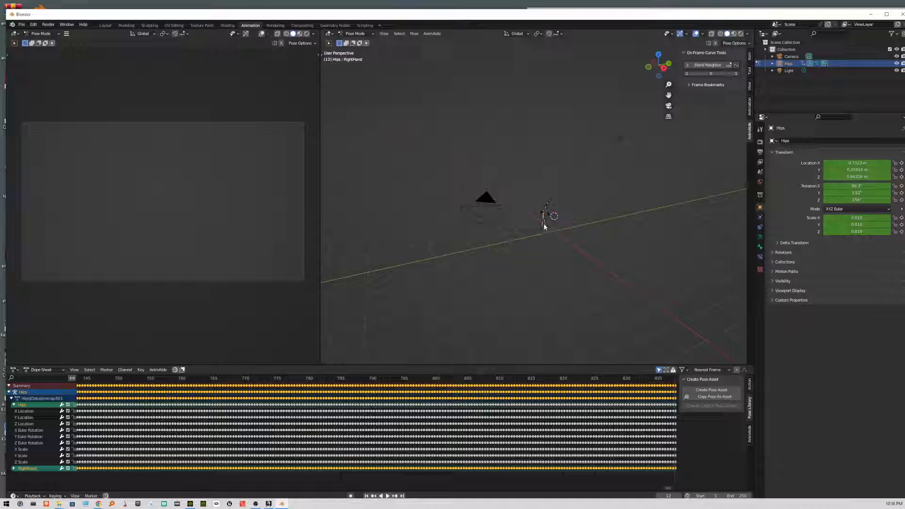
click(36, 471)
click(14, 468)
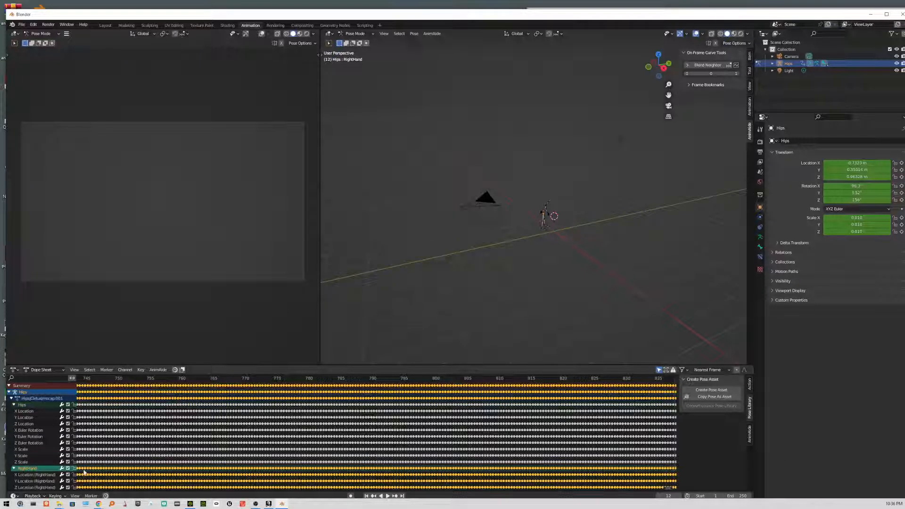
Enlarge the Dope Sheet area upward and collapse the Hips channels
scroll(151, 465, up, 5)
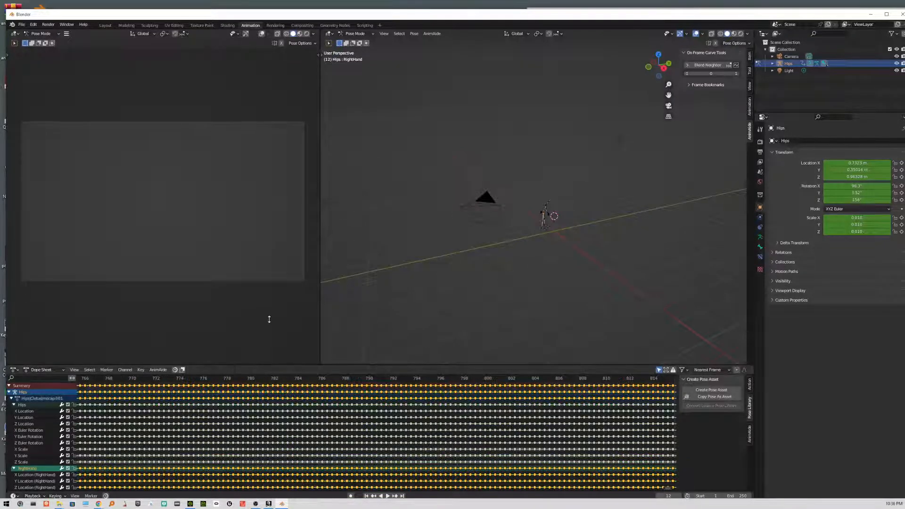
drag(255, 365, 236, 273)
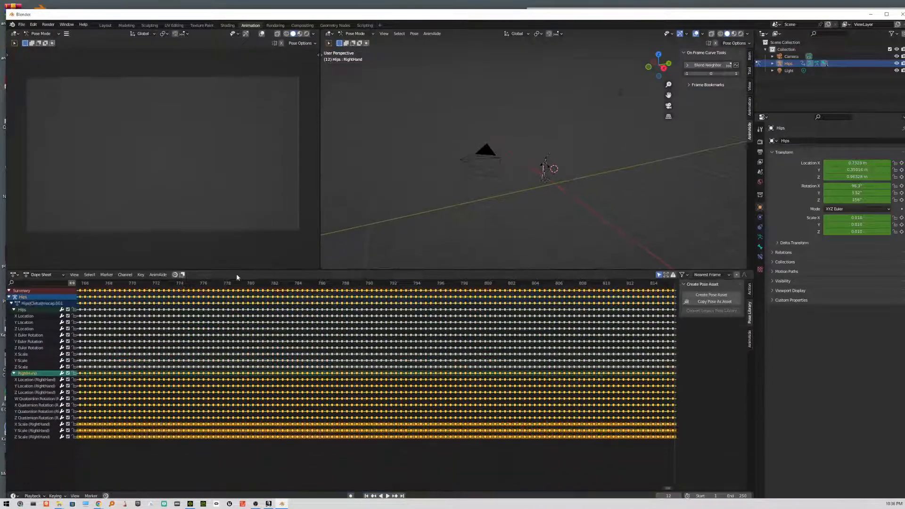
click(14, 309)
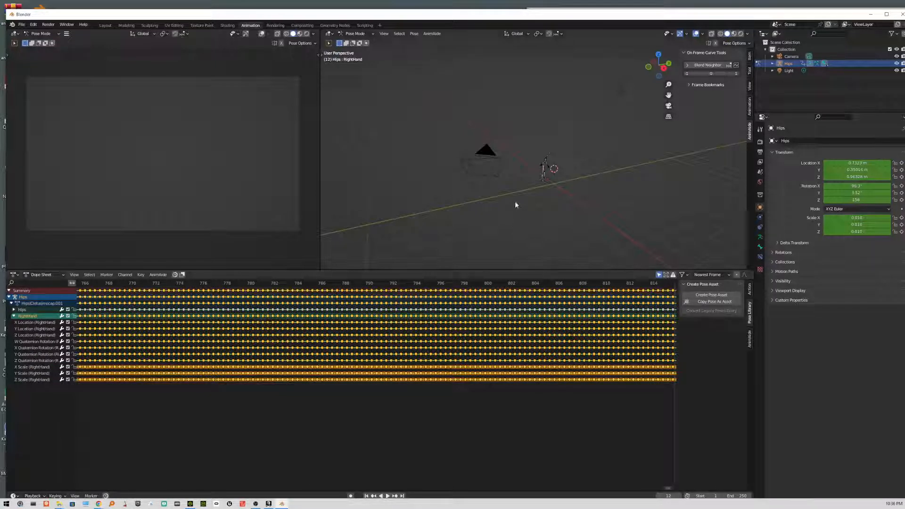
Select the right forearm bone and expand its transform channels in the Dope Sheet
scroll(532, 177, up, 5)
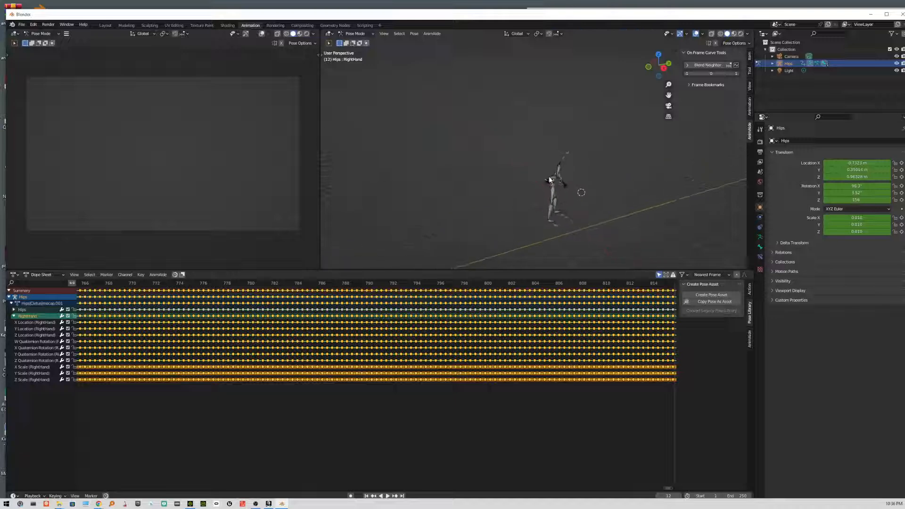
click(554, 180)
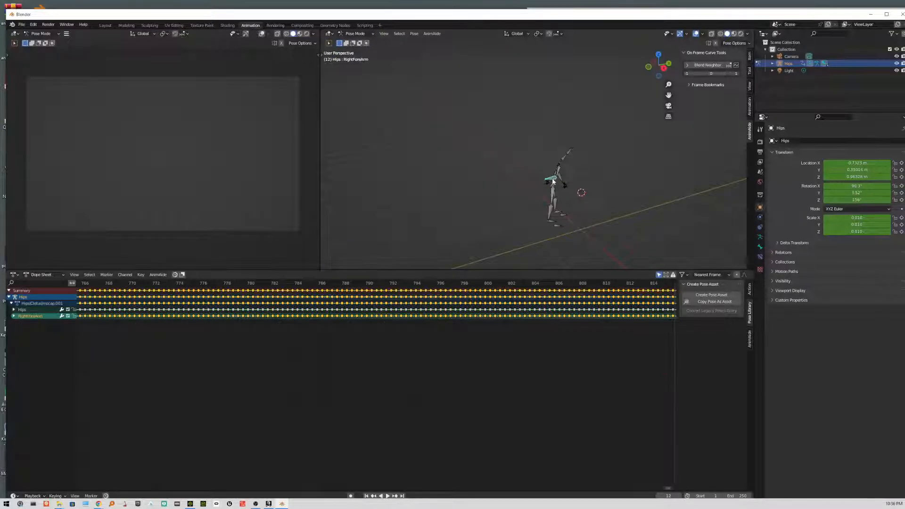
click(14, 316)
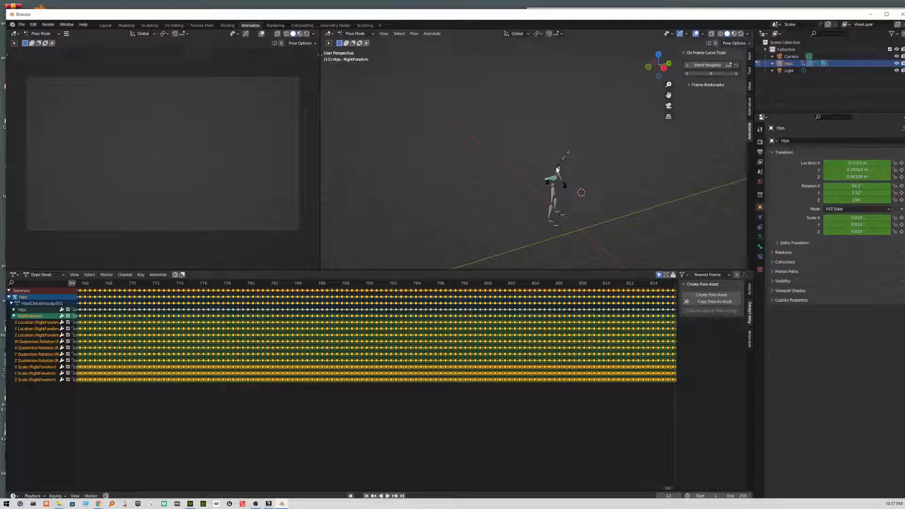
scroll(550, 196, up, 3)
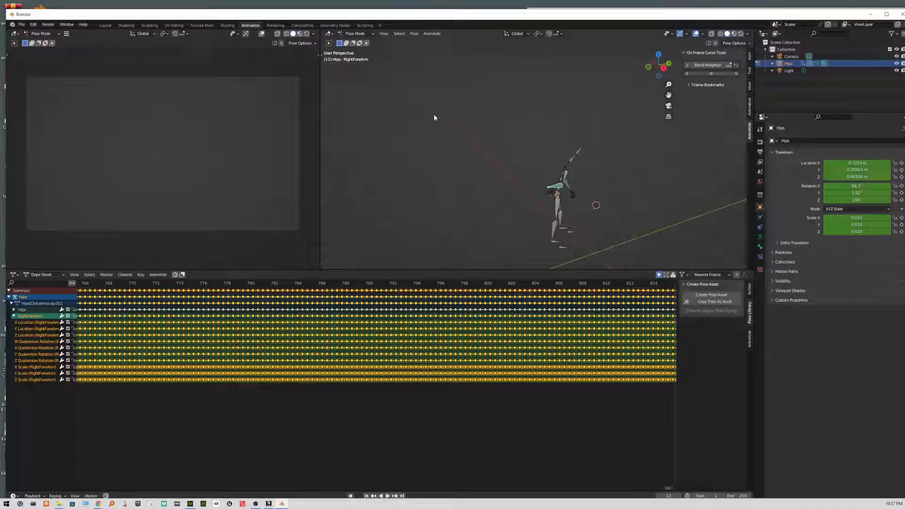
Show the 3D viewport's toolbar beside the posed skeleton
mouse_move(617, 200)
middle_down()
mouse_move(589, 161)
mouse_move(622, 193)
middle_up()
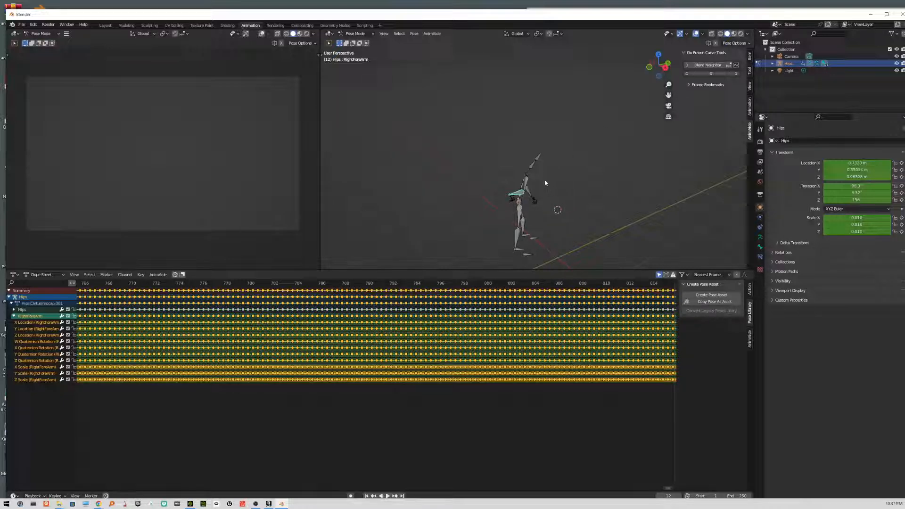
key(t)
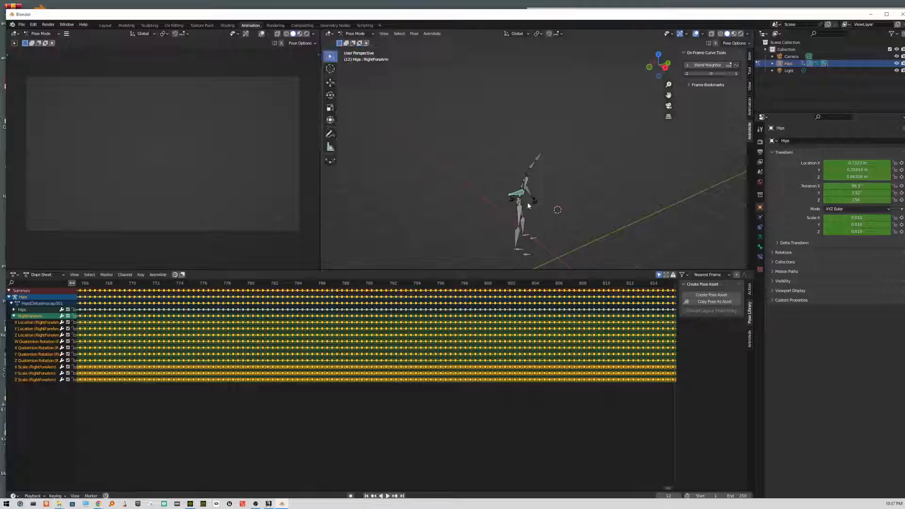
key(t)
key(t)
key(t)
key(t)
Select the Spine bone and the right forearm bone in turn, framing each one for a close look
click(520, 194)
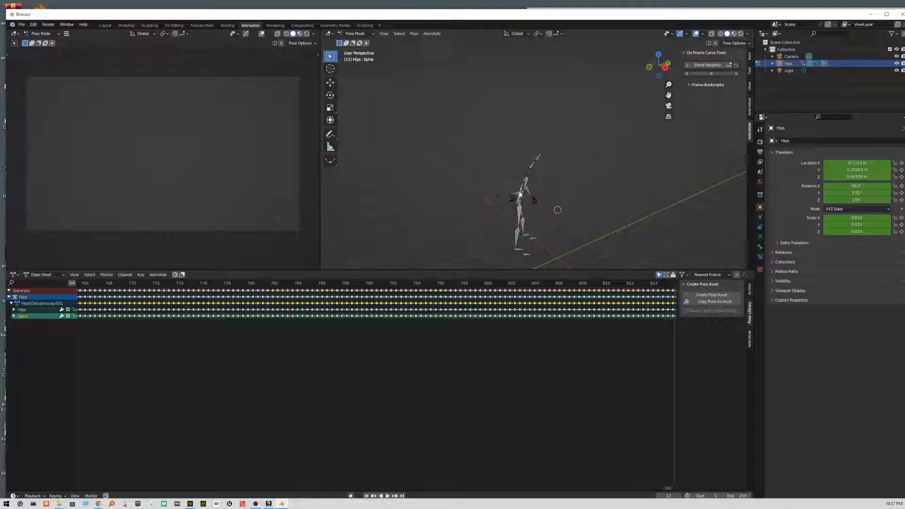
key(KP_Decimal)
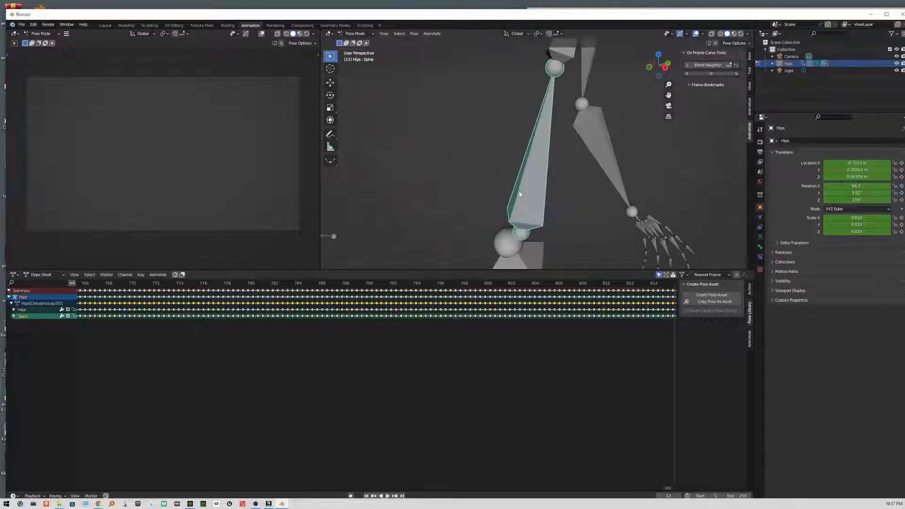
scroll(531, 192, down, 13)
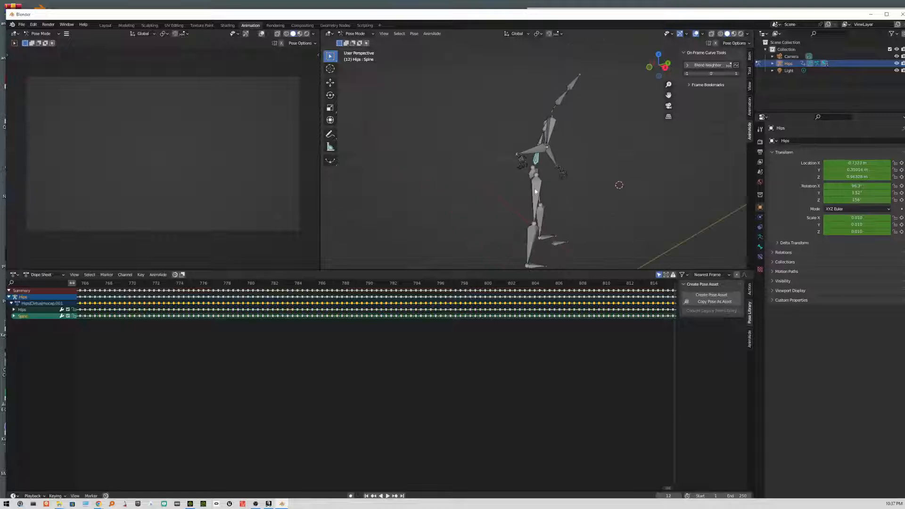
scroll(550, 162, up, 4)
click(525, 152)
key(KP_Decimal)
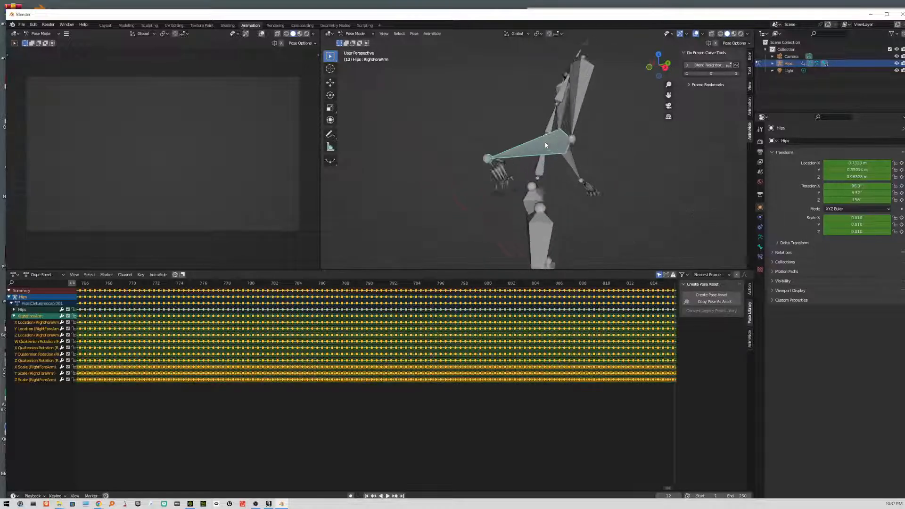
Inspect the right hand, right forearm and right upper arm bones, selecting and framing them one after another
click(491, 185)
key(KP_Decimal)
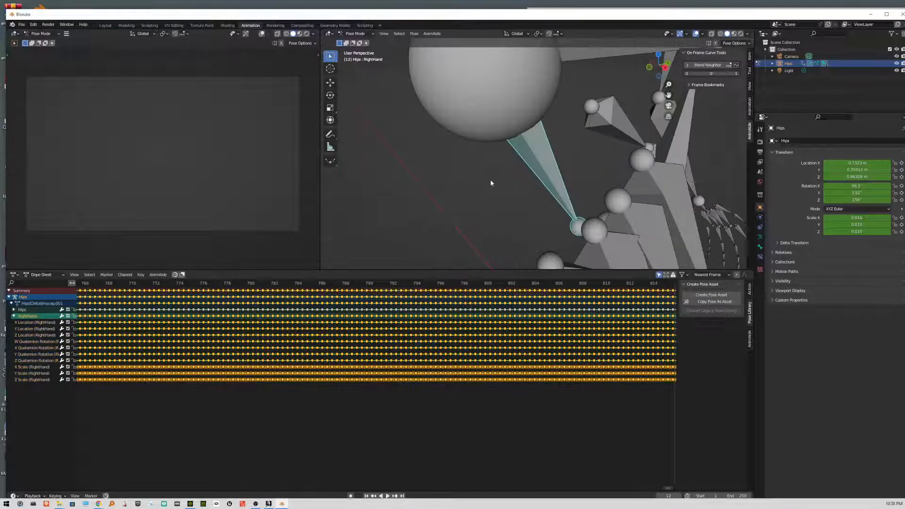
click(518, 104)
key(KP_Decimal)
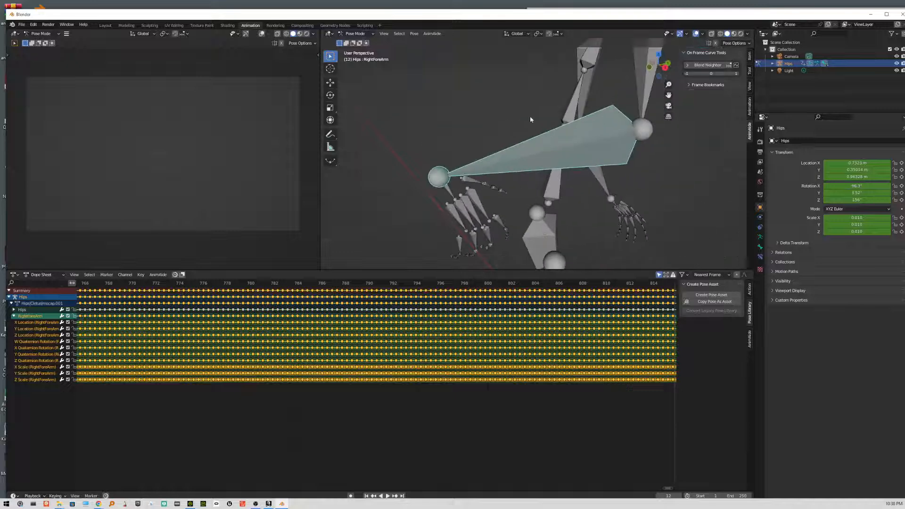
click(650, 98)
key(KP_Decimal)
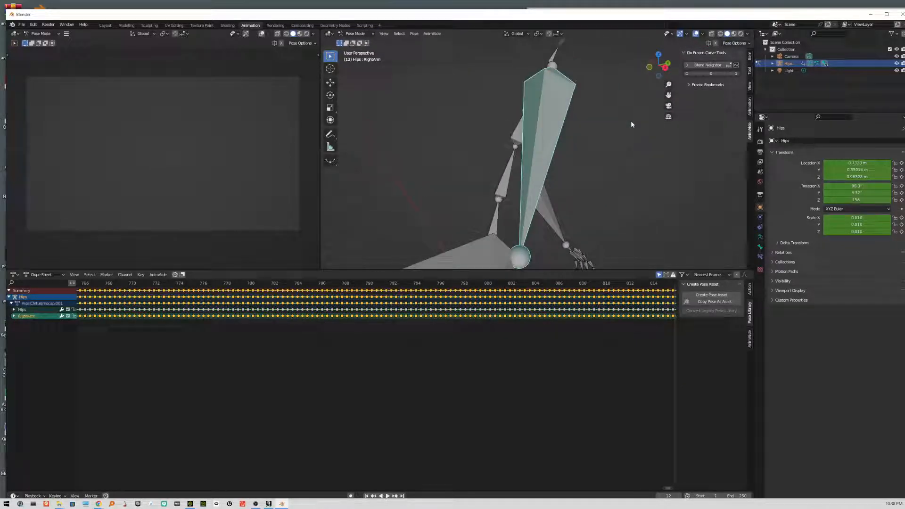
Select and frame the Spine1 bone and the right forearm bone, and examine the forearm end-on
click(505, 177)
key(KP_Decimal)
scroll(507, 212, down, 5)
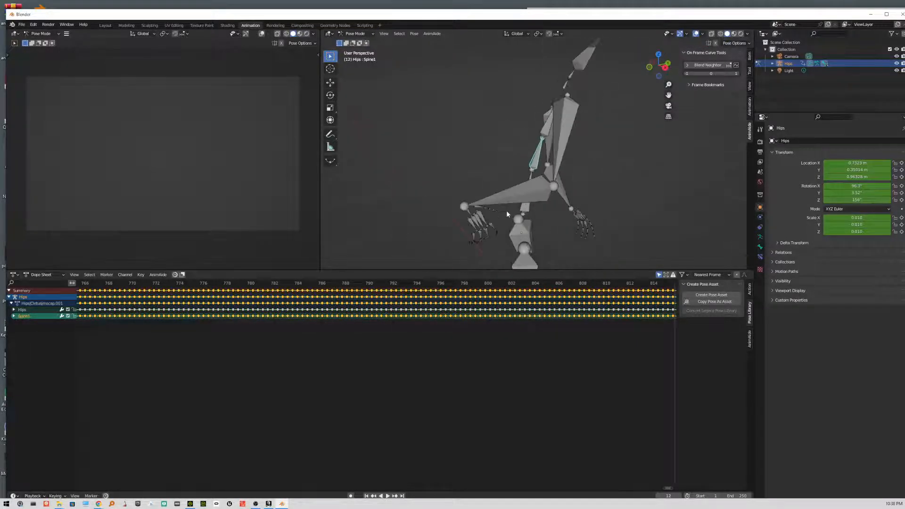
click(514, 196)
key(KP_Decimal)
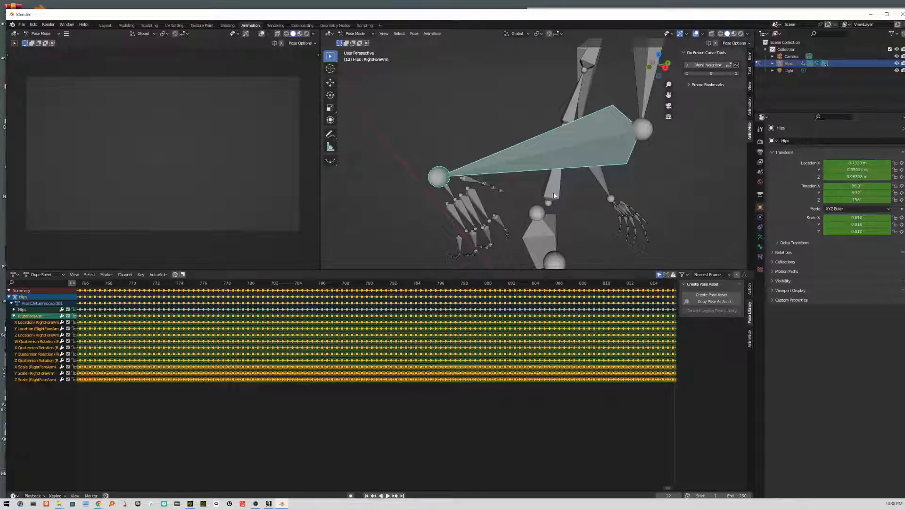
middle_drag(554, 196, 482, 190)
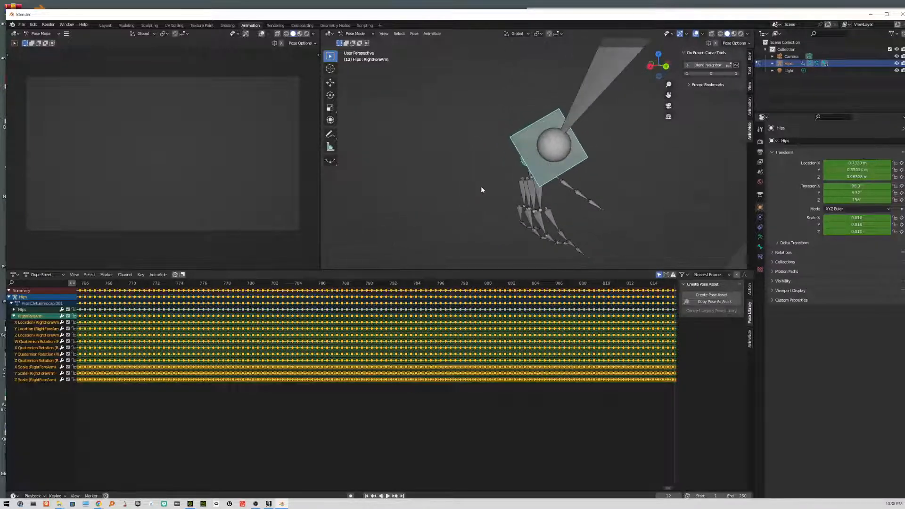
Select and frame the right upper arm bone and the right forearm bone to examine how they connect
click(552, 135)
key(KP_Decimal)
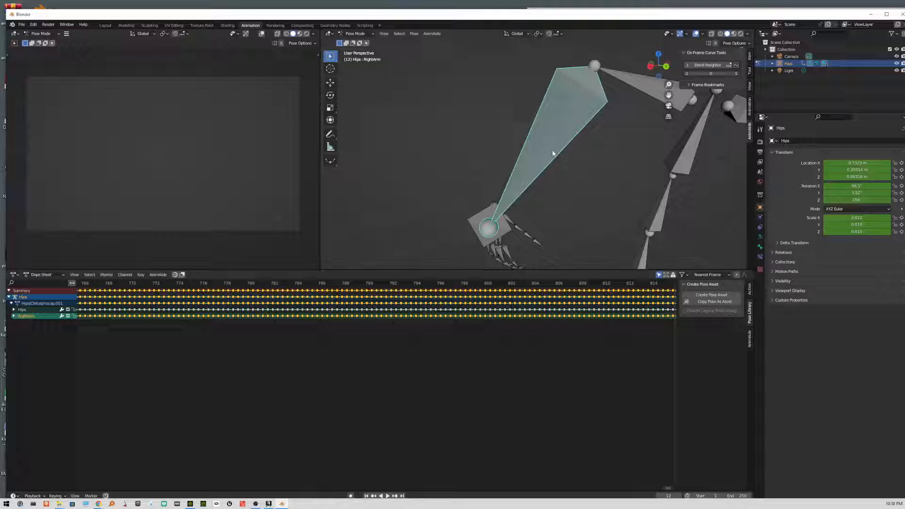
scroll(553, 155, down, 5)
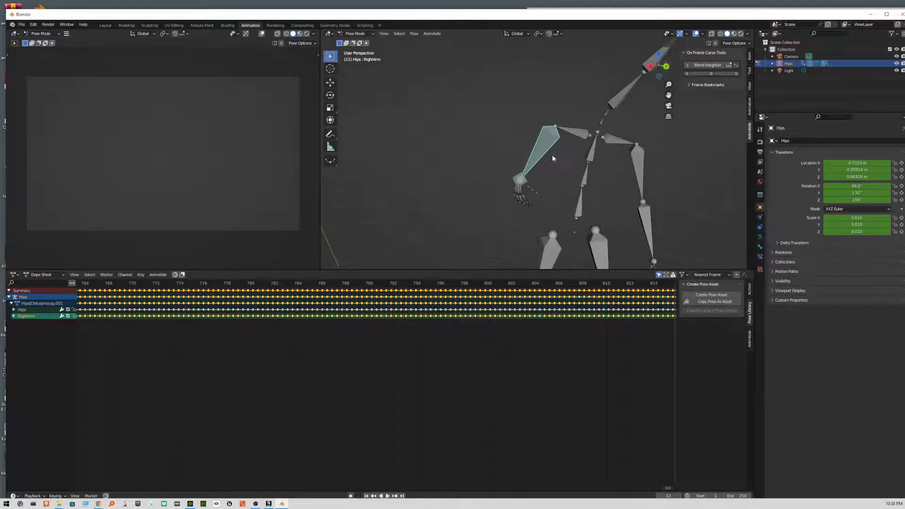
click(519, 185)
key(KP_Decimal)
Examine the right hand's RightInHandMiddle bone up close, and reselect the right forearm bone
click(530, 189)
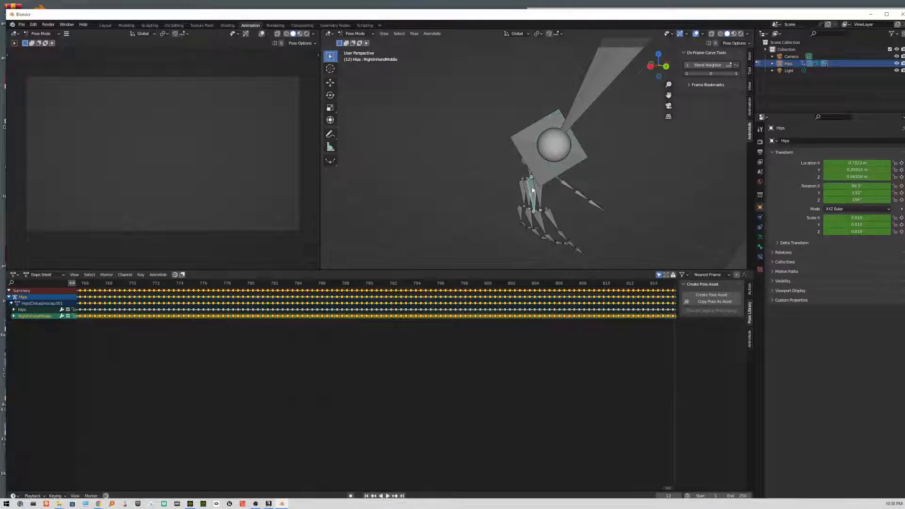
key(KP_Decimal)
scroll(536, 151, down, 5)
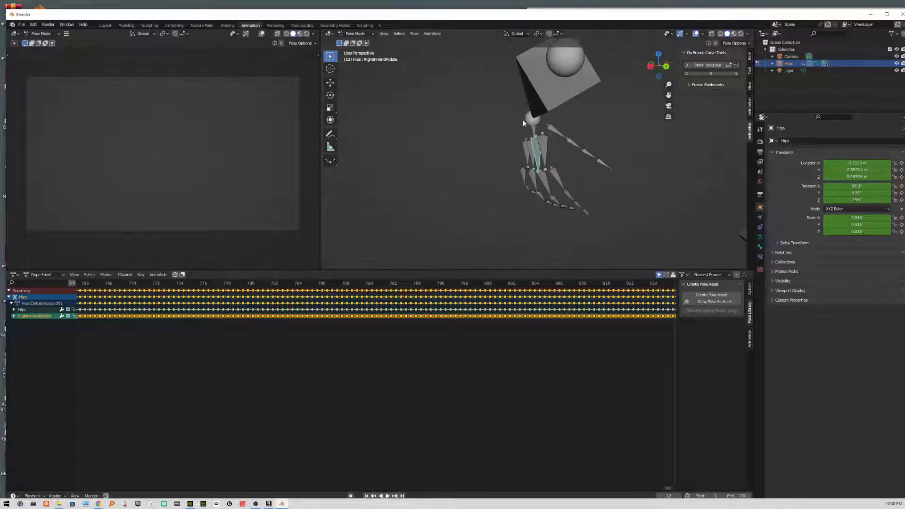
click(532, 129)
click(553, 101)
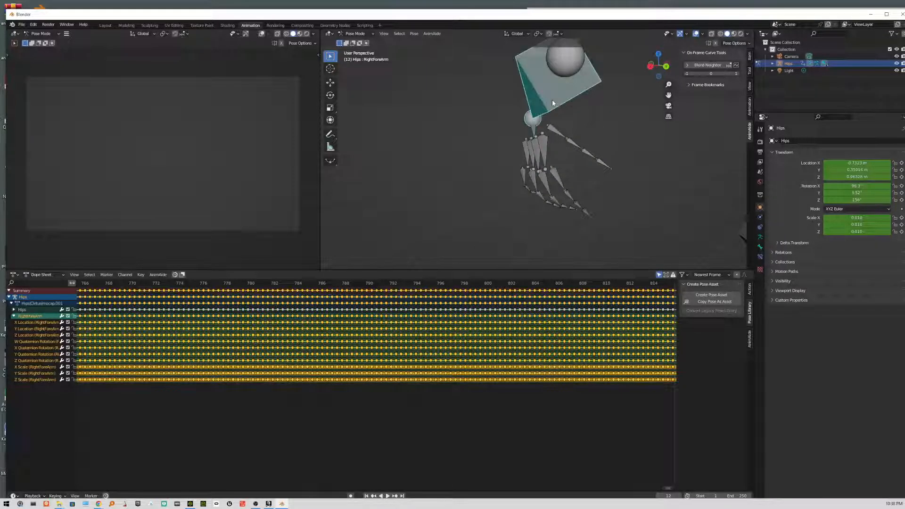
Select the right upper arm bone and examine its joint with the shoulder up close
middle_drag(553, 100, 582, 106)
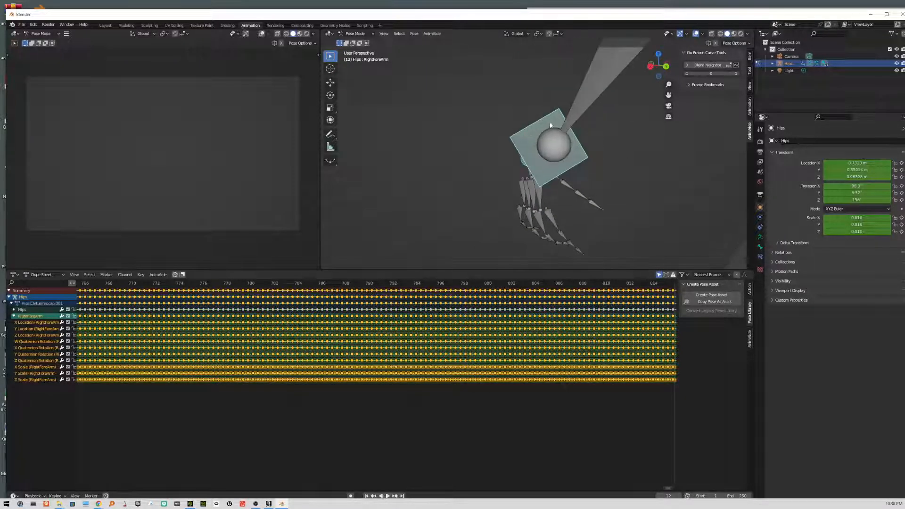
click(581, 106)
scroll(582, 105, up, 4)
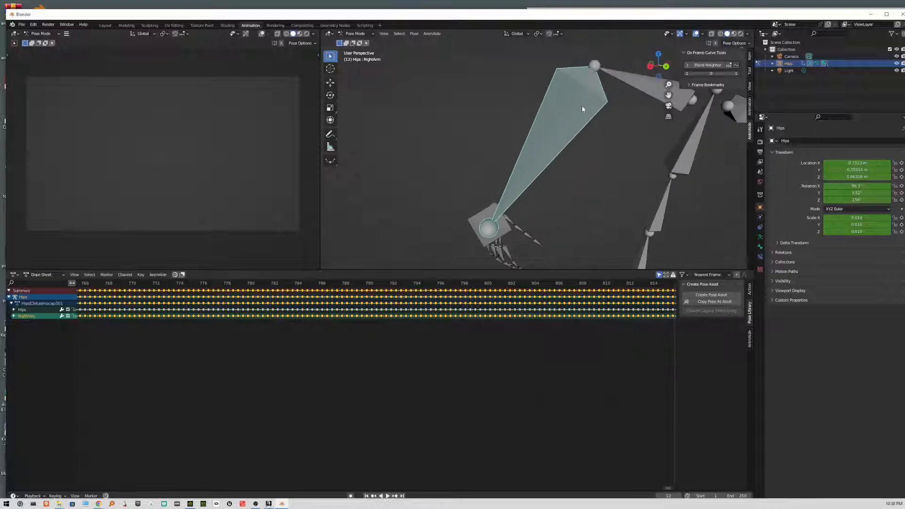
click(627, 88)
key(KP_Decimal)
click(428, 170)
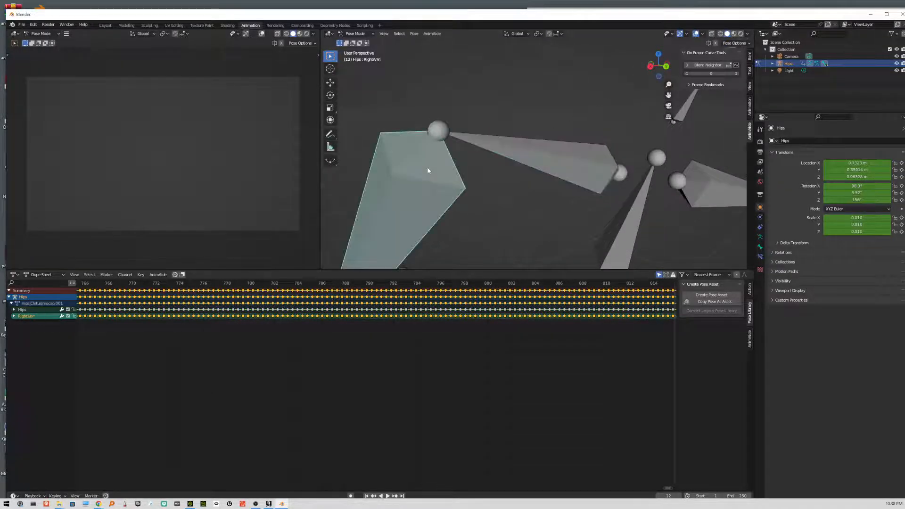
key(KP_Decimal)
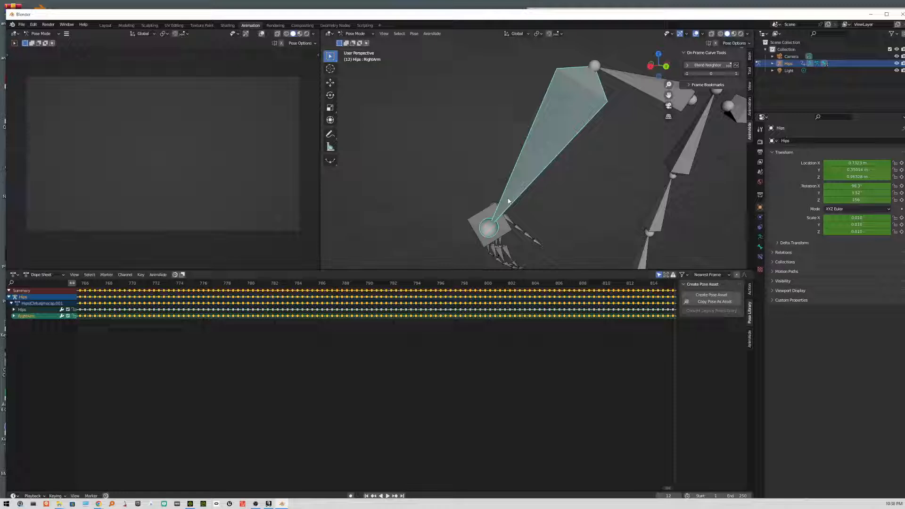
Select the right shoulder bone and expand its transform channels in the Dope Sheet
click(681, 165)
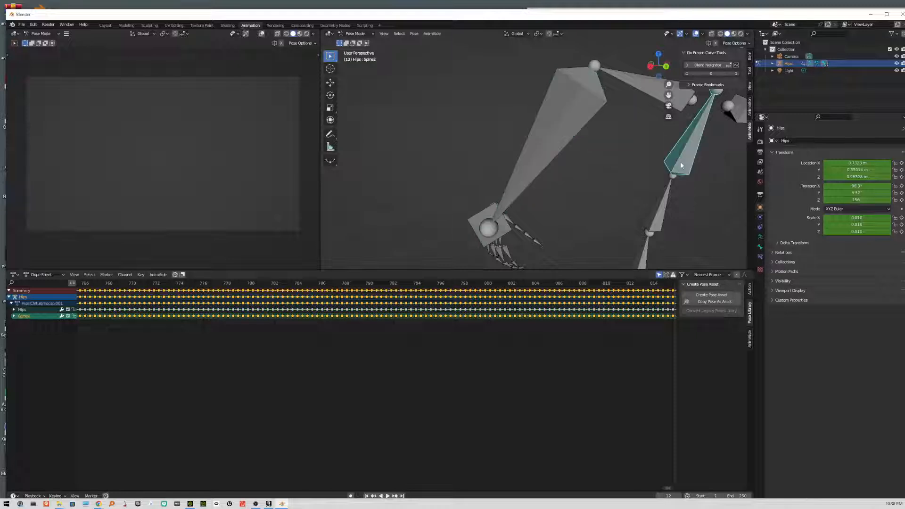
click(636, 84)
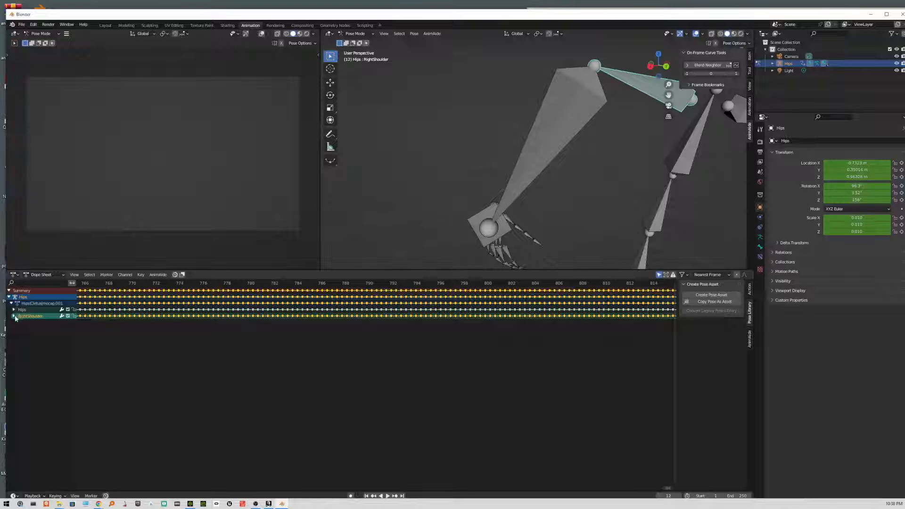
click(14, 316)
click(14, 316)
click(14, 317)
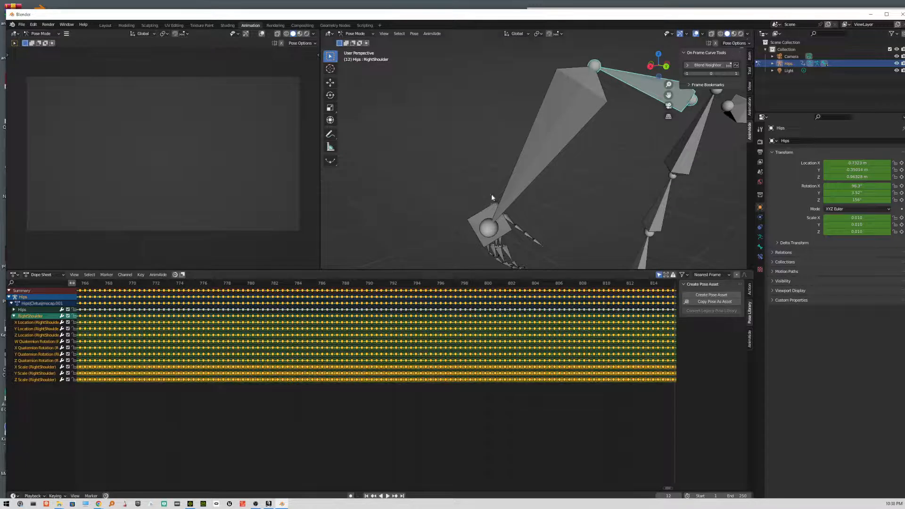
Inspect the keyframe channels of the right upper arm, Spine2 and right shoulder bones by selecting each in turn
click(548, 141)
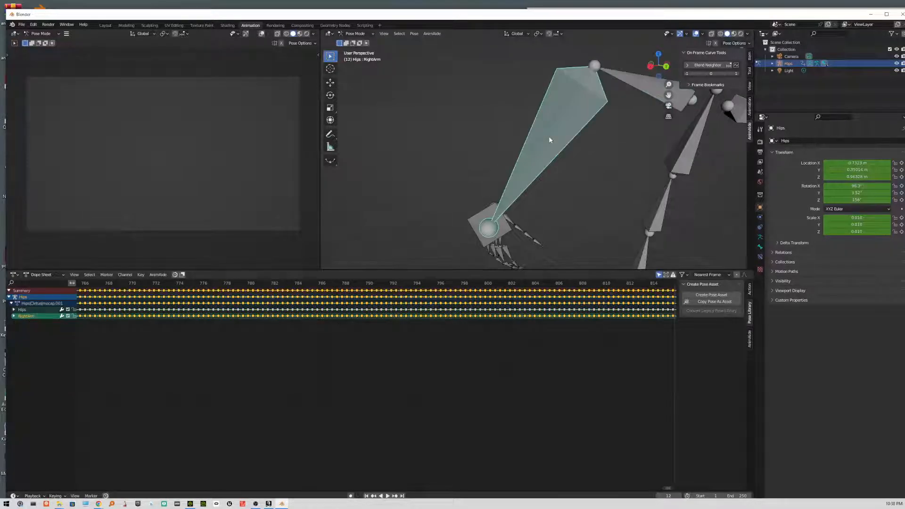
click(684, 165)
key(KP_Decimal)
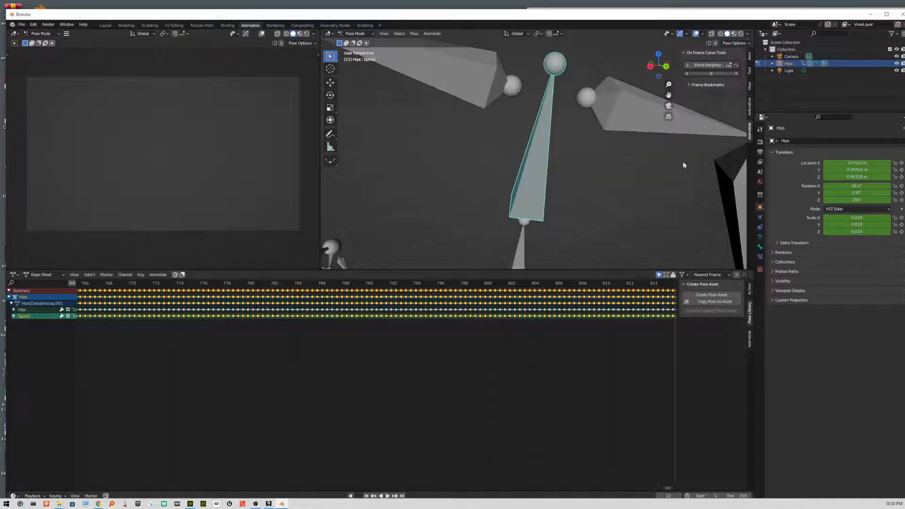
click(477, 85)
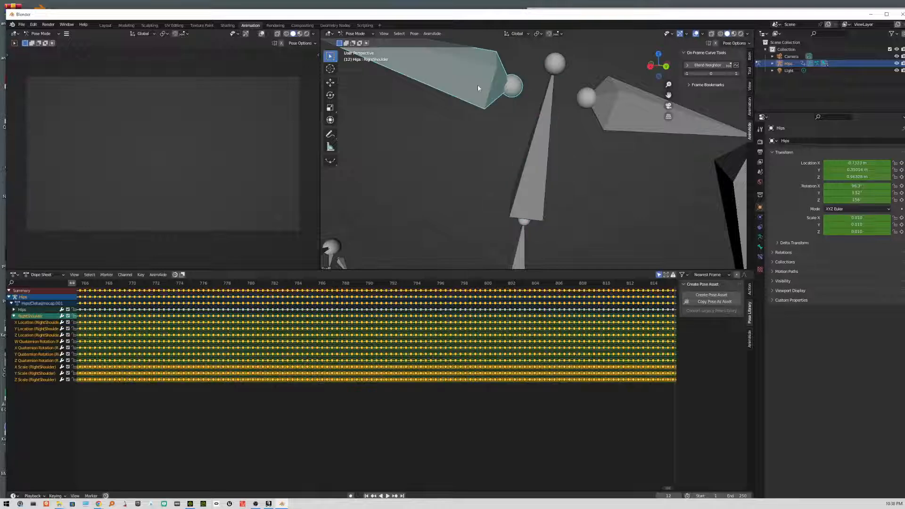
key(KP_Decimal)
Follow the arm chain by selecting and framing the right upper arm bone and the right forearm bone
click(415, 182)
key(KP_Decimal)
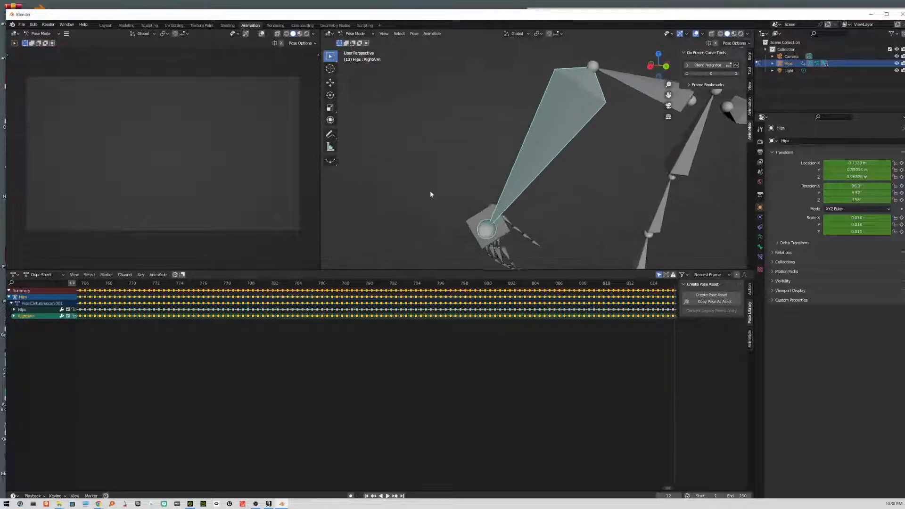
click(502, 230)
key(KP_Decimal)
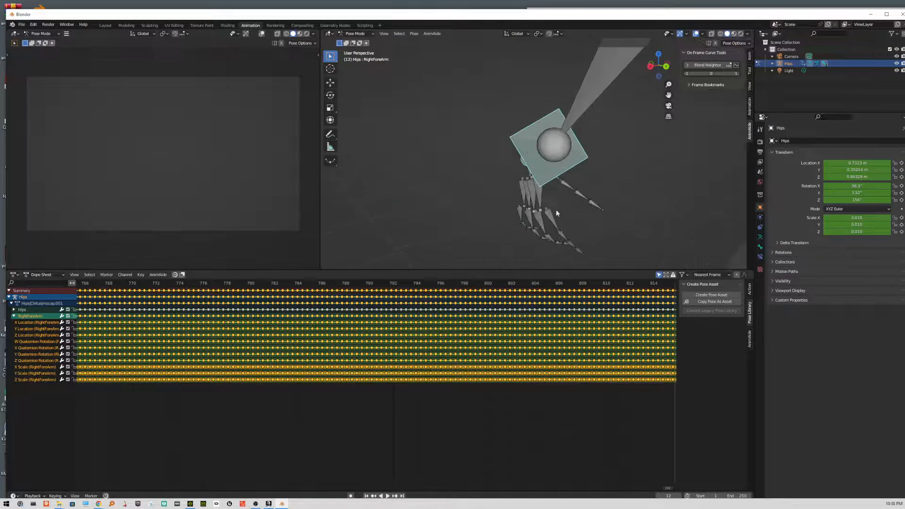
scroll(541, 200, down, 5)
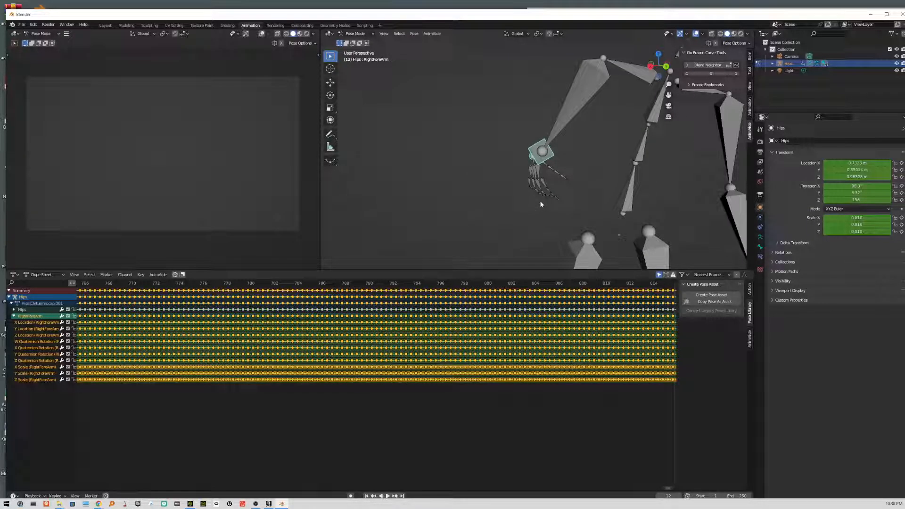
Examine the whole skeleton's pose from a distance with the right forearm bone selected
scroll(540, 204, down, 8)
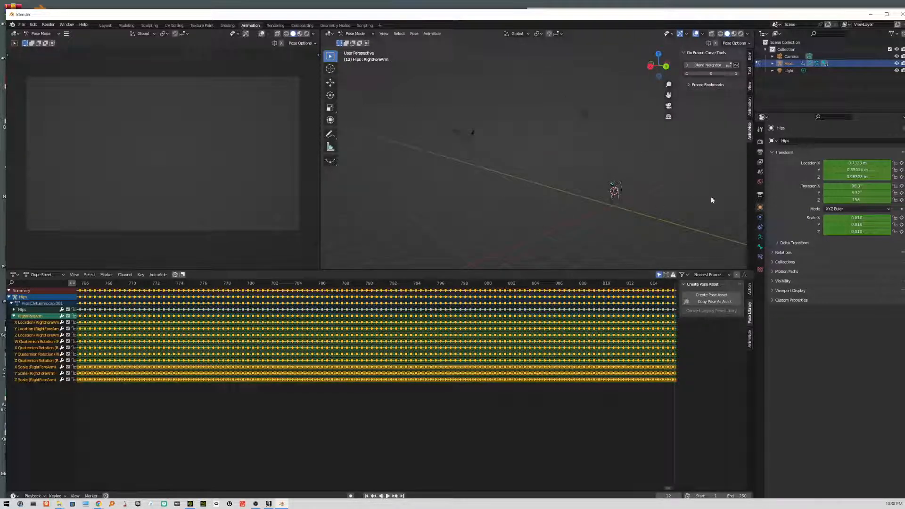
scroll(642, 195, down, 4)
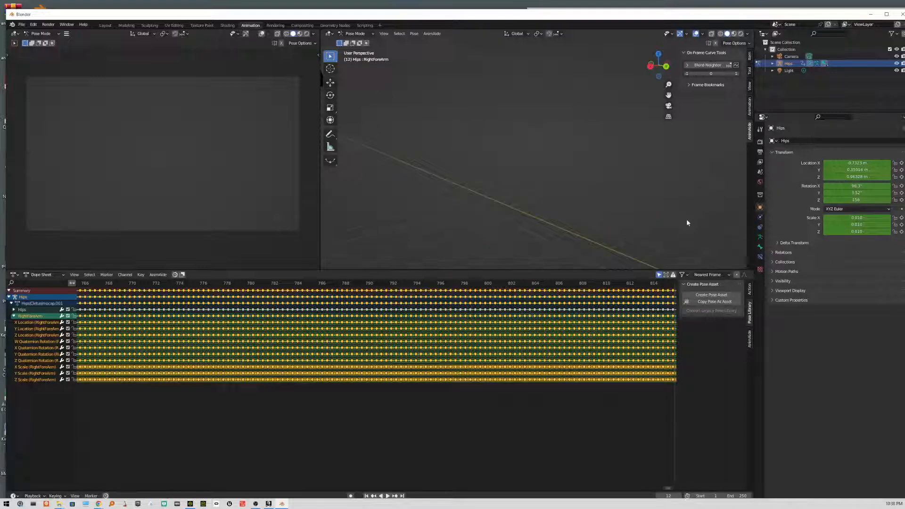
scroll(666, 226, down, 3)
middle_drag(667, 226, 688, 223)
scroll(611, 218, up, 2)
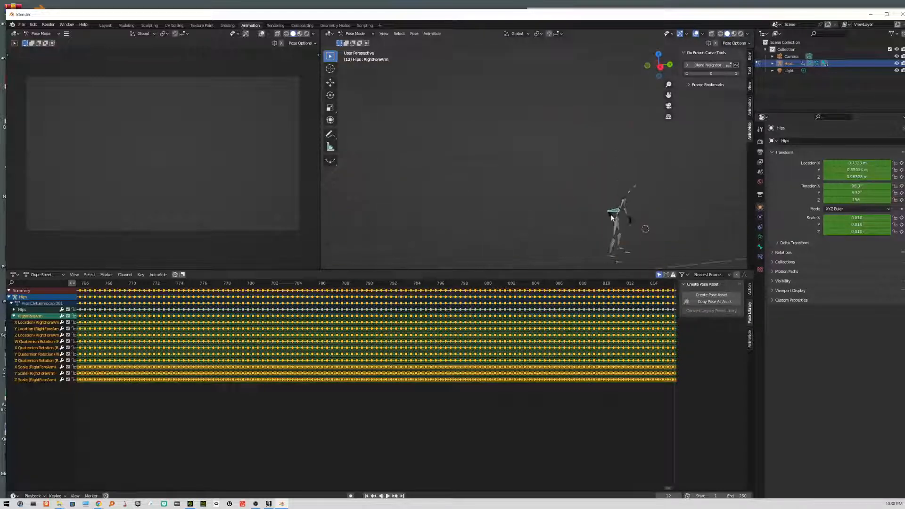
scroll(611, 218, up, 1)
middle_drag(616, 218, 575, 208)
scroll(519, 213, up, 1)
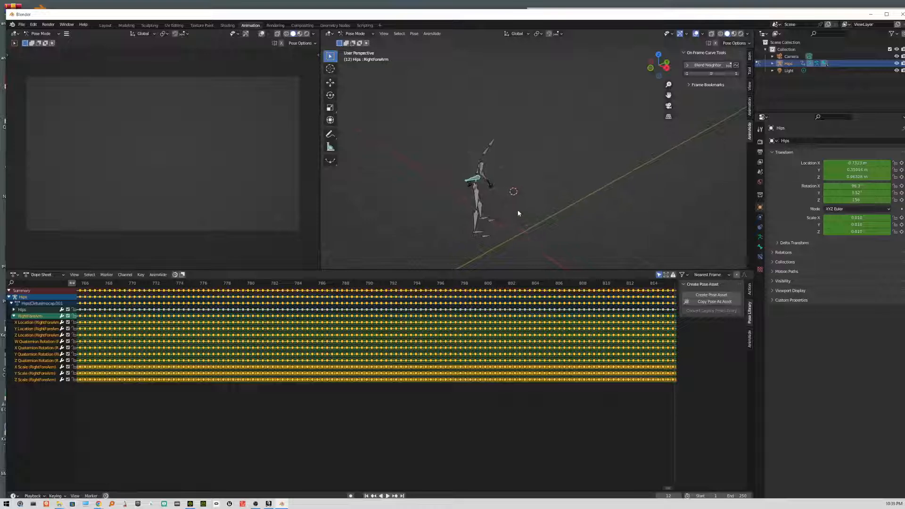
scroll(518, 213, up, 1)
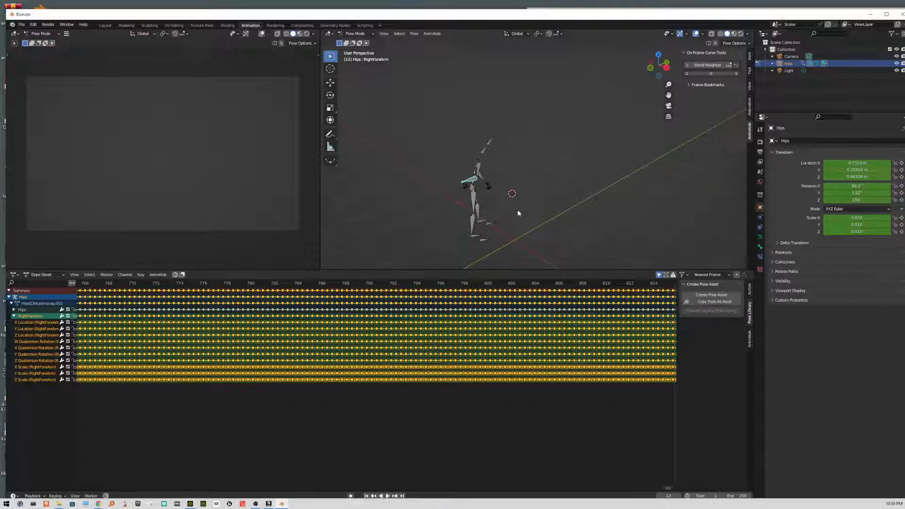
Rotate the right forearm bone freely around the elbow joint with the Rotate tool
scroll(517, 214, up, 5)
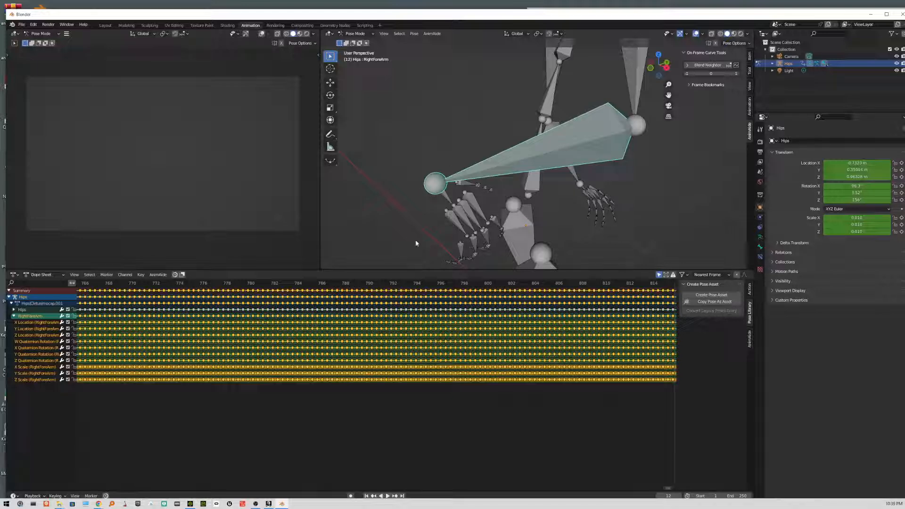
click(330, 95)
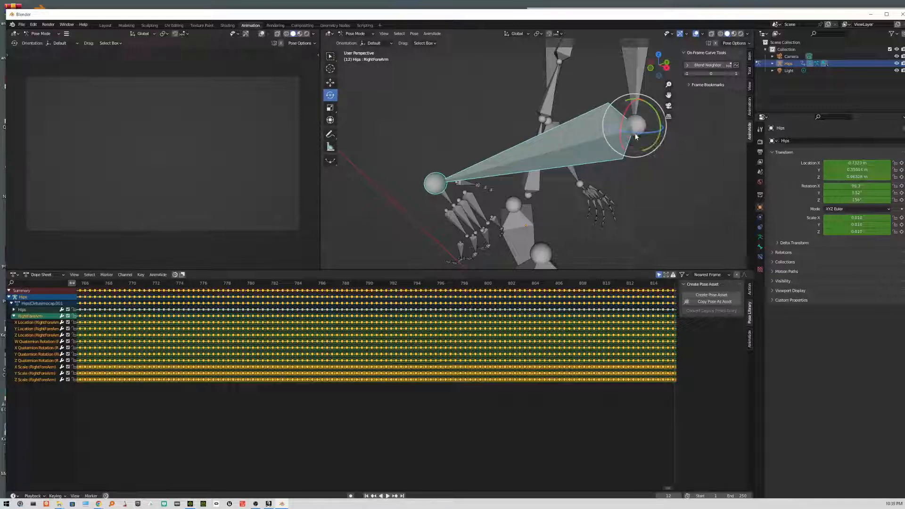
mouse_move(636, 137)
mouse_down()
mouse_move(664, 125)
mouse_move(635, 119)
mouse_up()
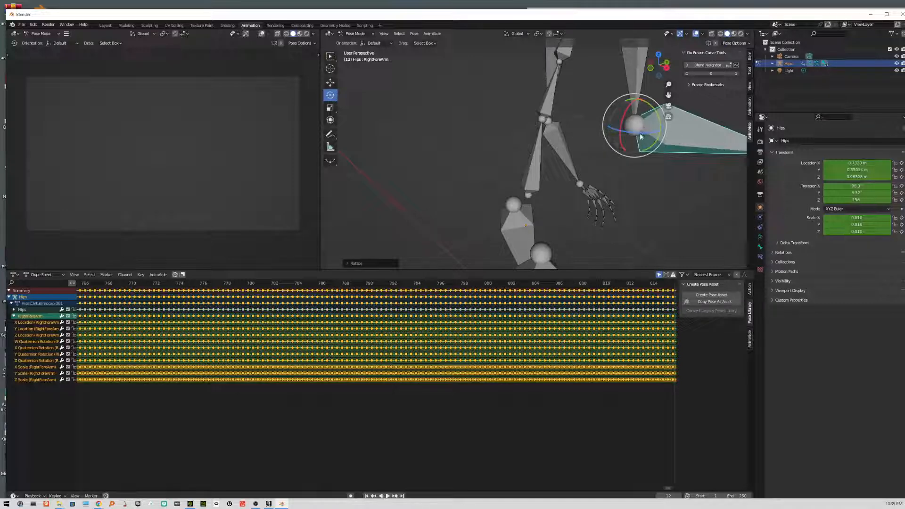
drag(641, 133, 647, 137)
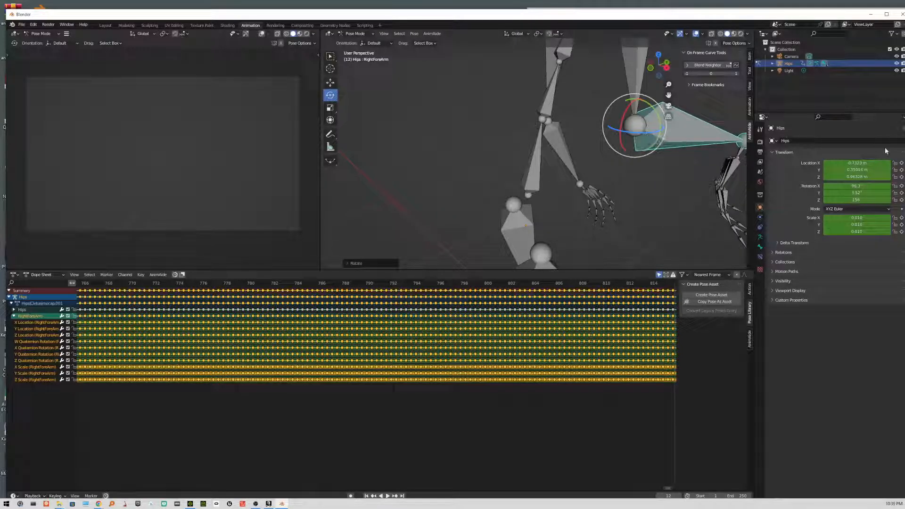
Try an X rotation of 0° on the Hips object, then undo it
click(863, 186)
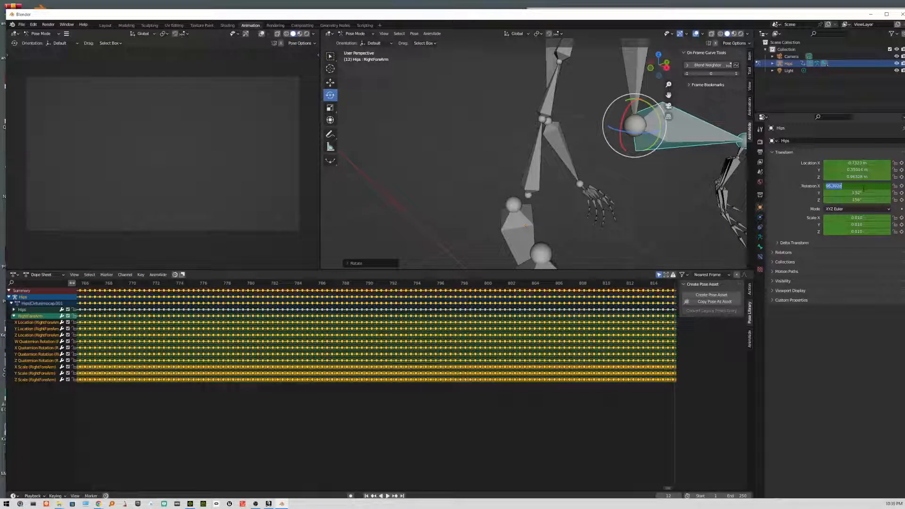
text(0)
key(Return)
scroll(639, 174, down, 8)
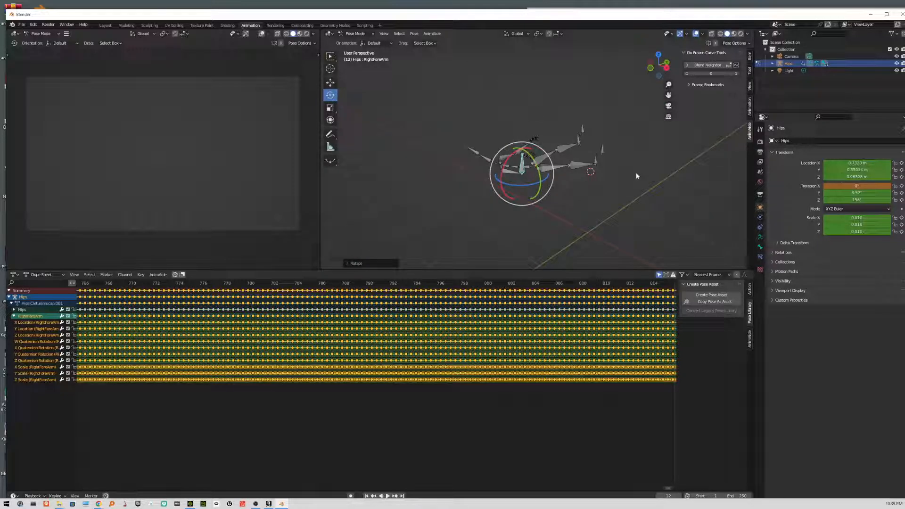
key(ctrl+z)
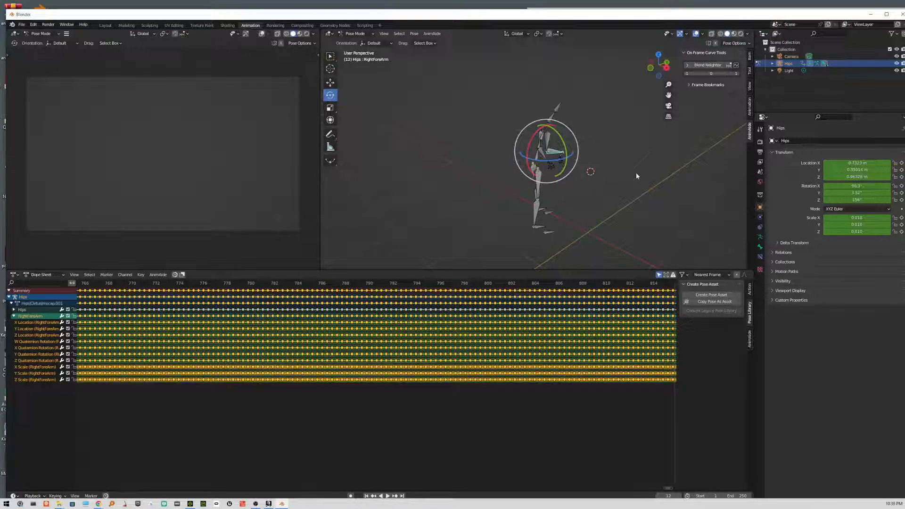
Check the Hips object's transform properties and expand its hierarchy to list its animation, armature data and pose
click(772, 153)
click(773, 141)
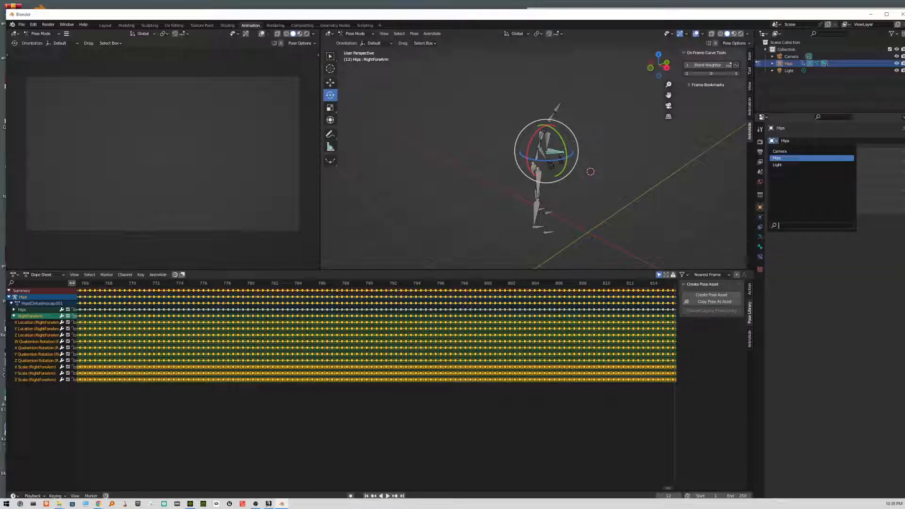
click(40, 316)
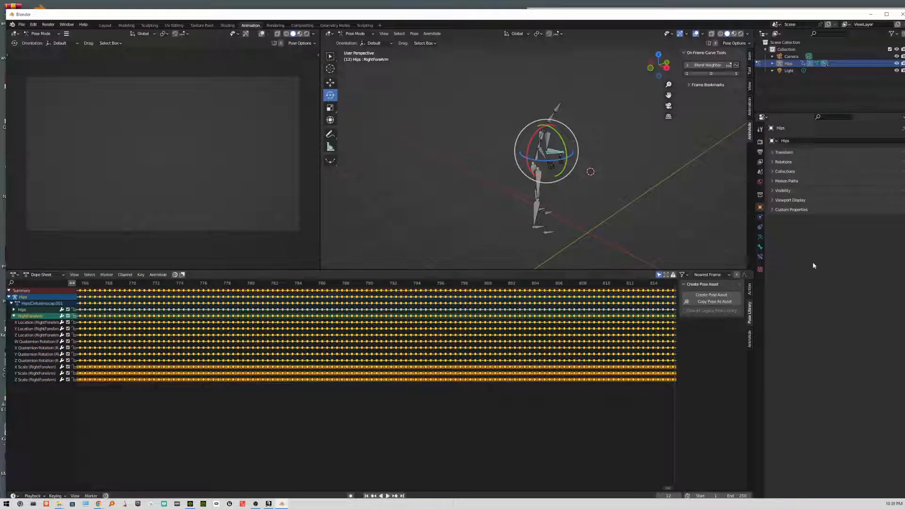
click(773, 63)
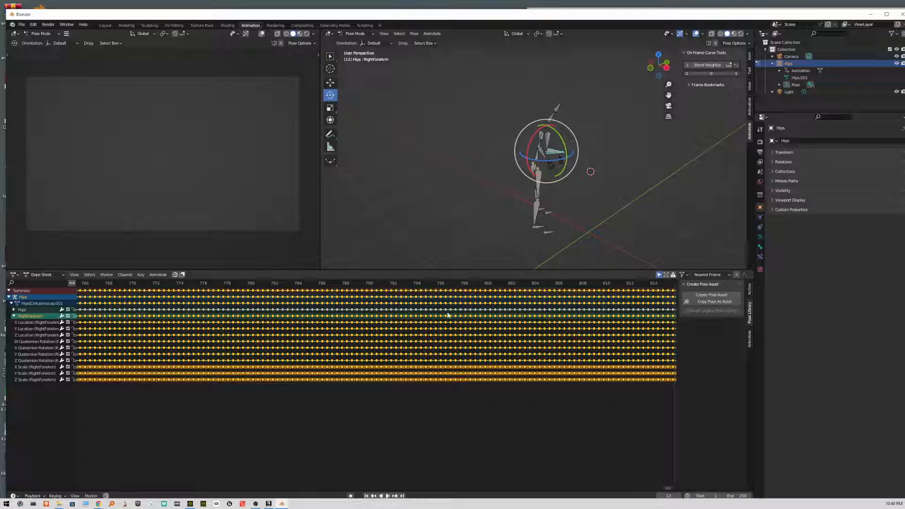
click(773, 152)
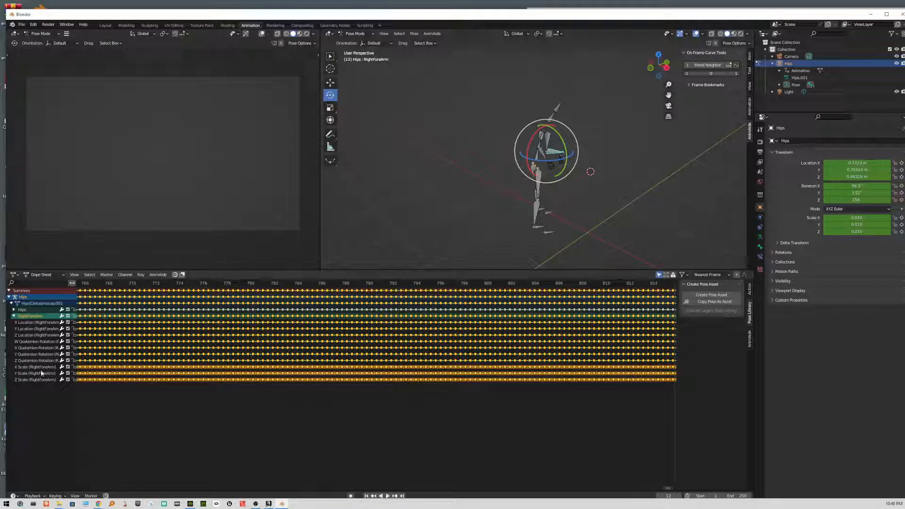
Test the edit lock on the right forearm's Z Scale channel, leaving the channel unlocked
click(74, 380)
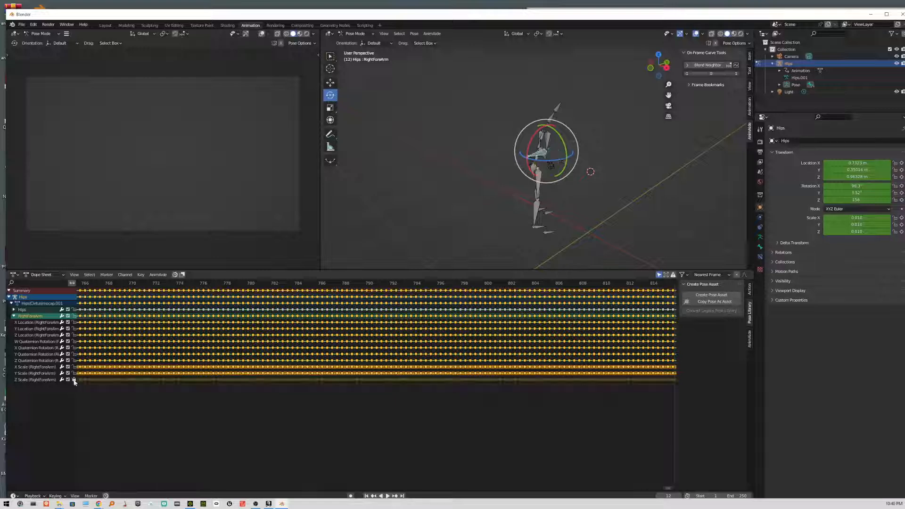
click(74, 380)
click(74, 380)
click(74, 380)
click(74, 380)
click(74, 380)
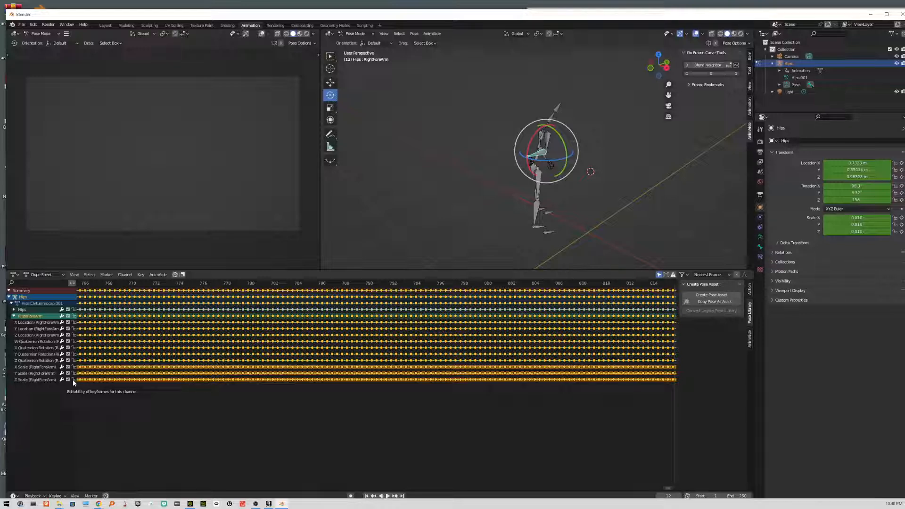
click(73, 380)
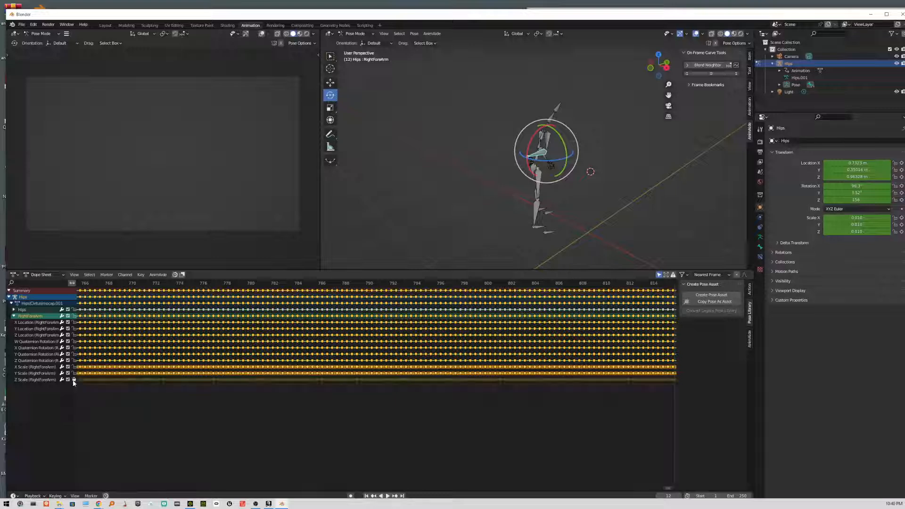
click(73, 380)
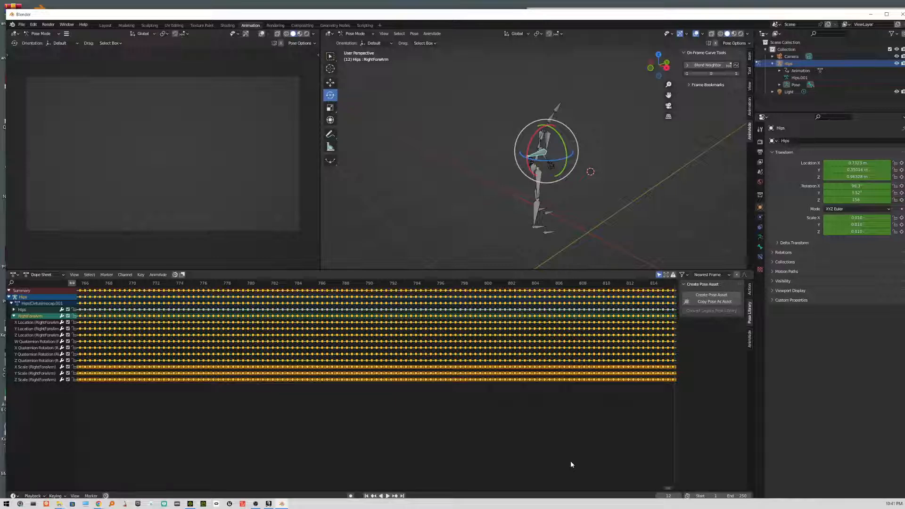
Try snapping on the Spine bone, then reselect the right forearm bone and turn snapping on
click(539, 157)
key(shift+Tab)
key(shift+Tab)
key(shift+Tab)
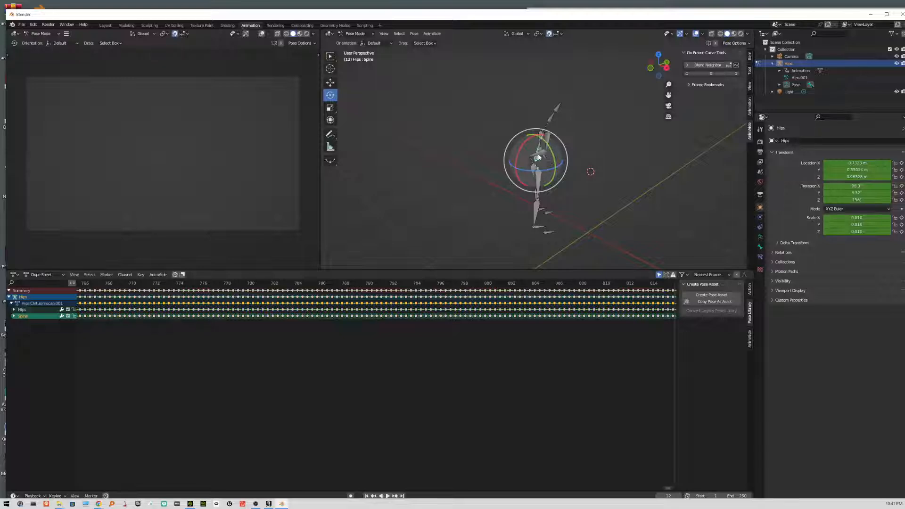
key(shift+Tab)
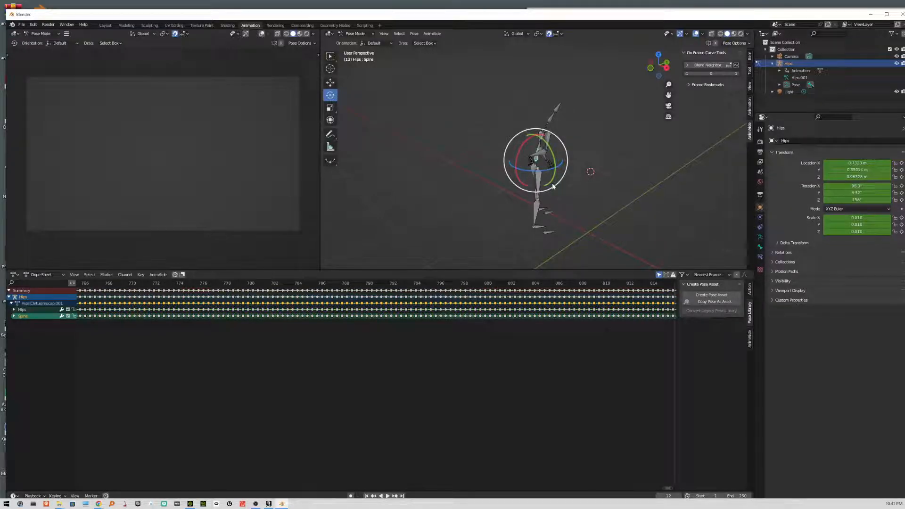
click(480, 206)
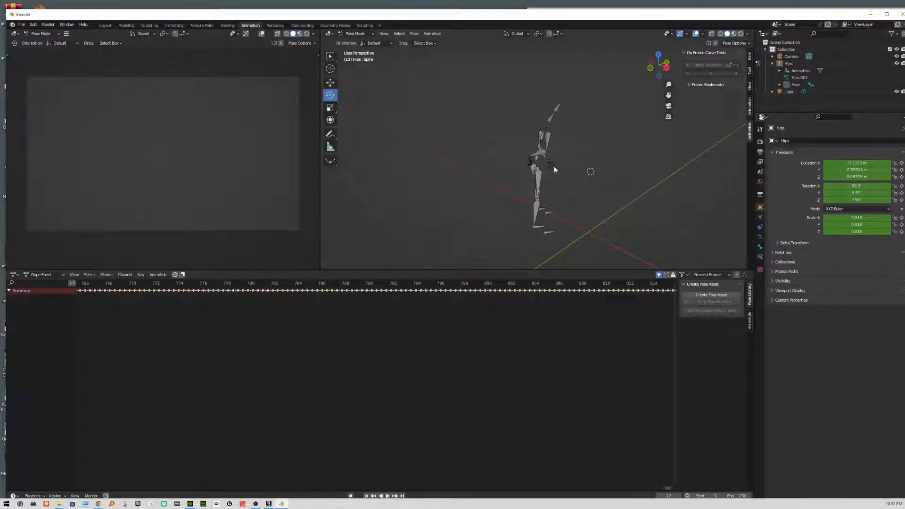
click(544, 156)
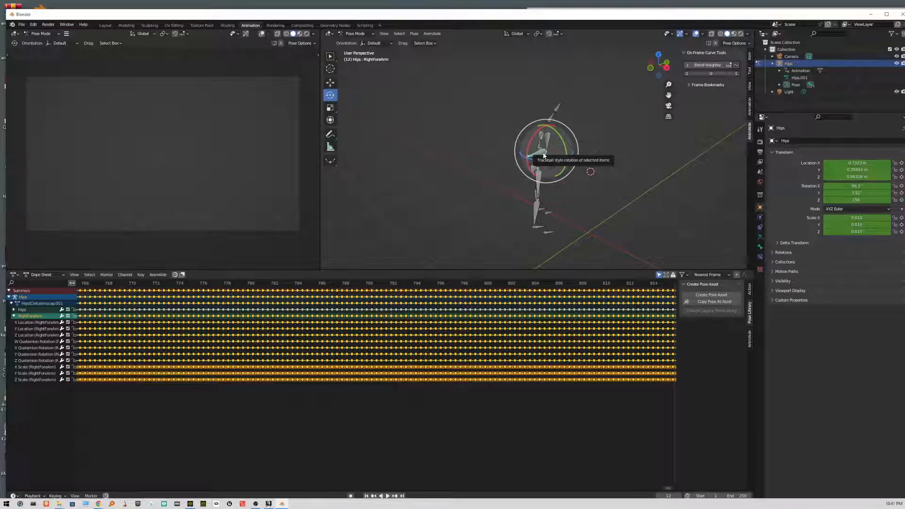
key(shift+Tab)
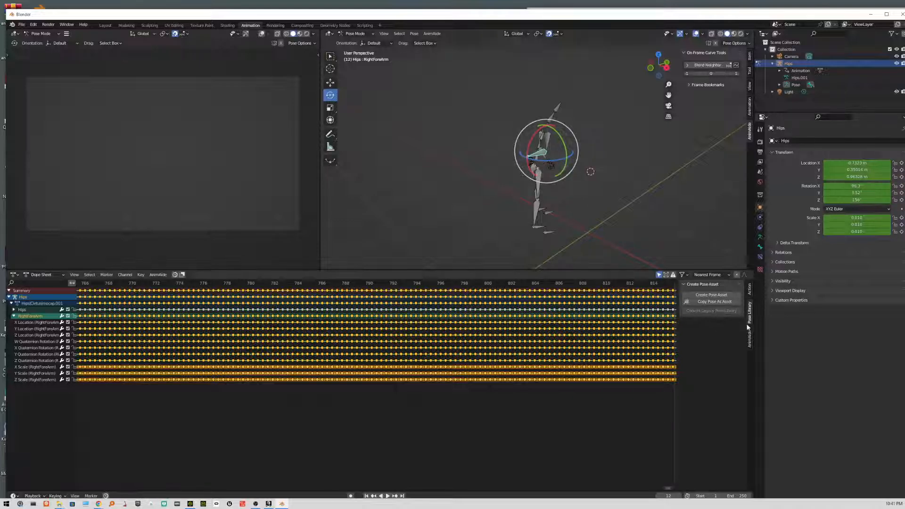
Show AnimAide's Key Manager tools in the Dope Sheet sidebar
click(750, 336)
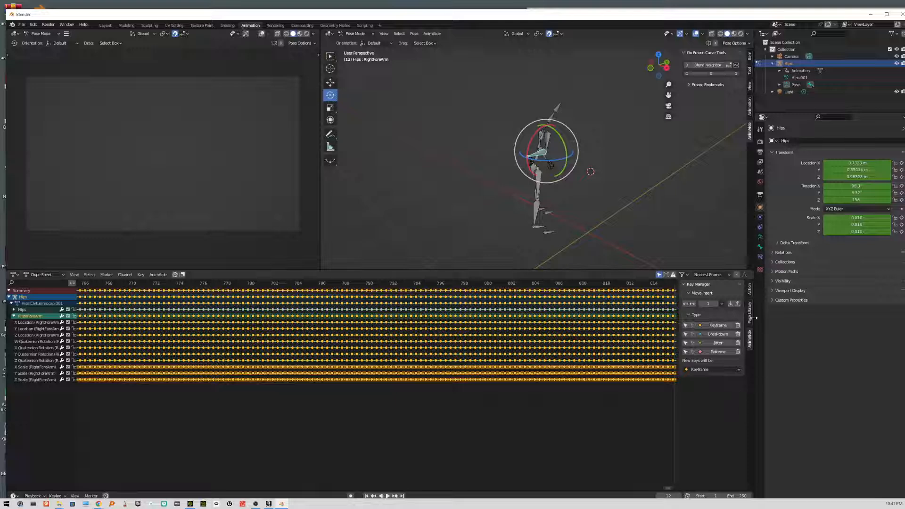
click(749, 290)
click(749, 309)
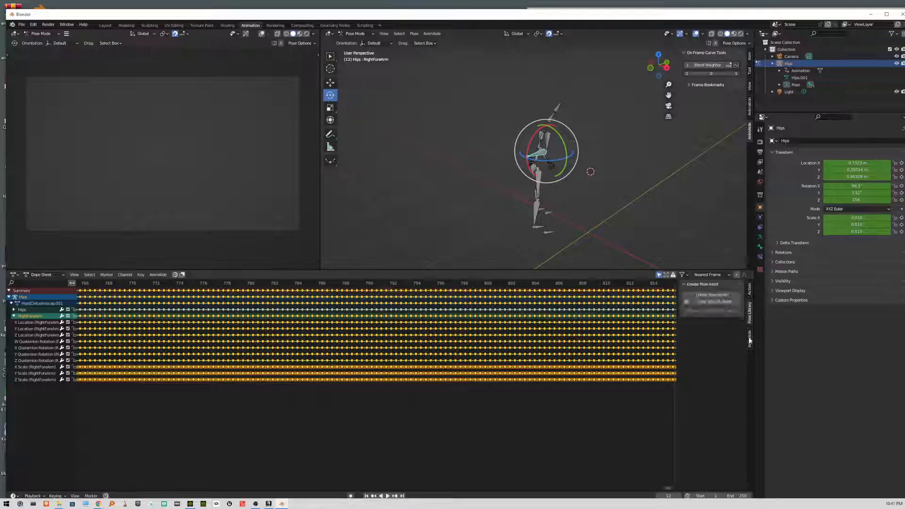
click(749, 339)
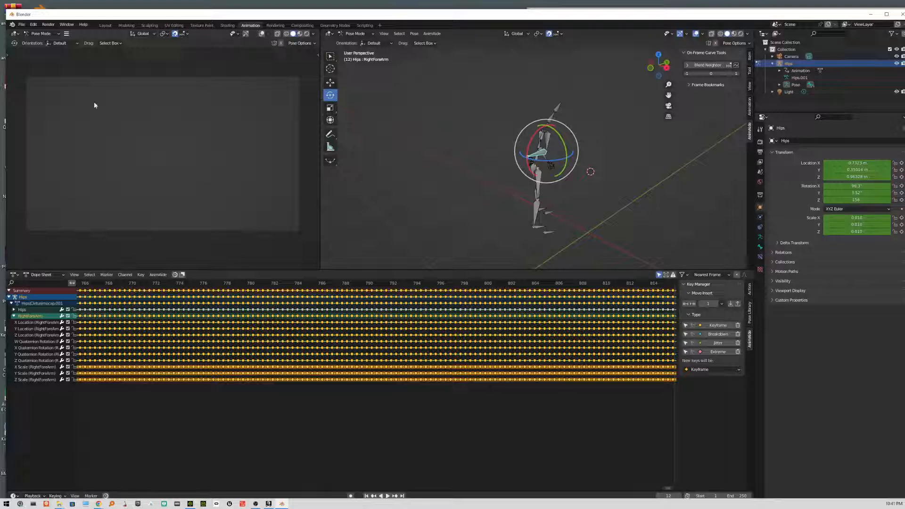
Deselect all bones and test switching snapping off and on, leaving it on
click(210, 132)
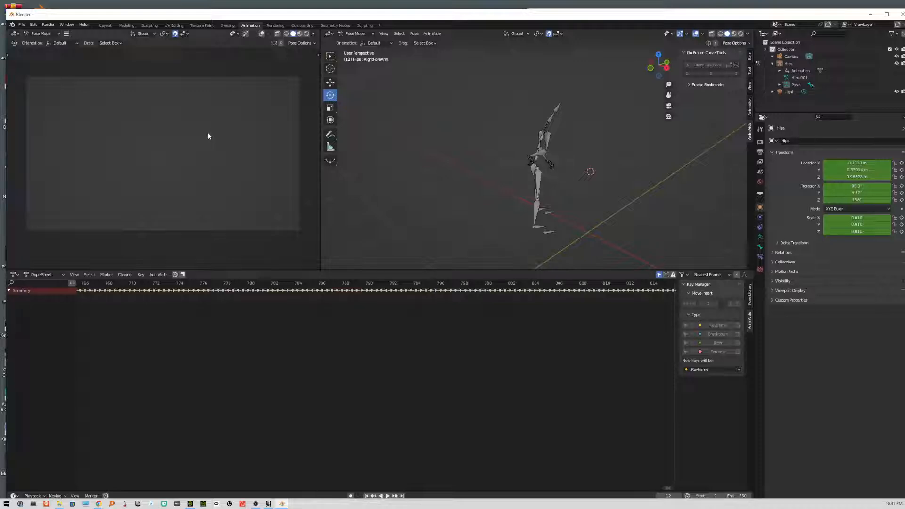
key(shift+Tab)
key(shift+Tab)
key(shift+Tab)
key(shift+Tab)
key(shift+Tab)
key(shift+Tab)
key(shift+Tab)
click(175, 34)
Shrink the Dope Sheet to give both 3D viewports more height, and widen the camera viewport to about half the width
drag(204, 274, 204, 419)
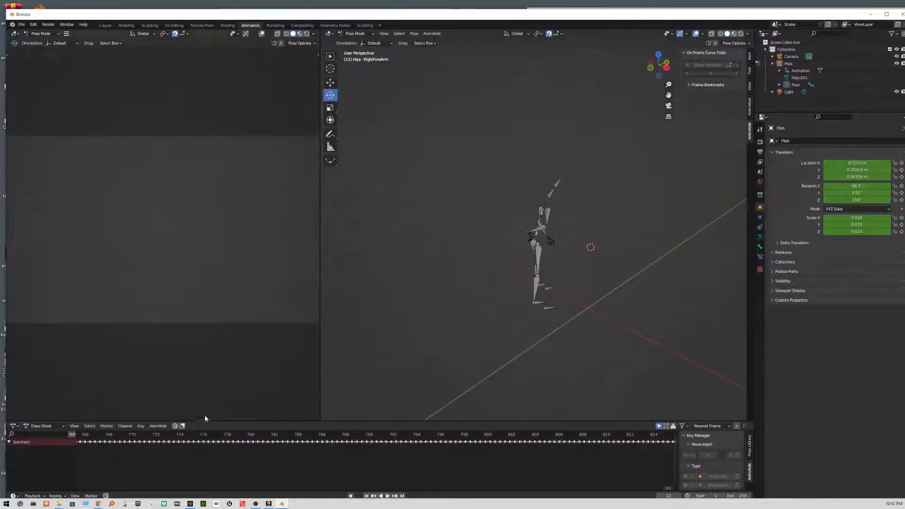
drag(320, 174, 505, 173)
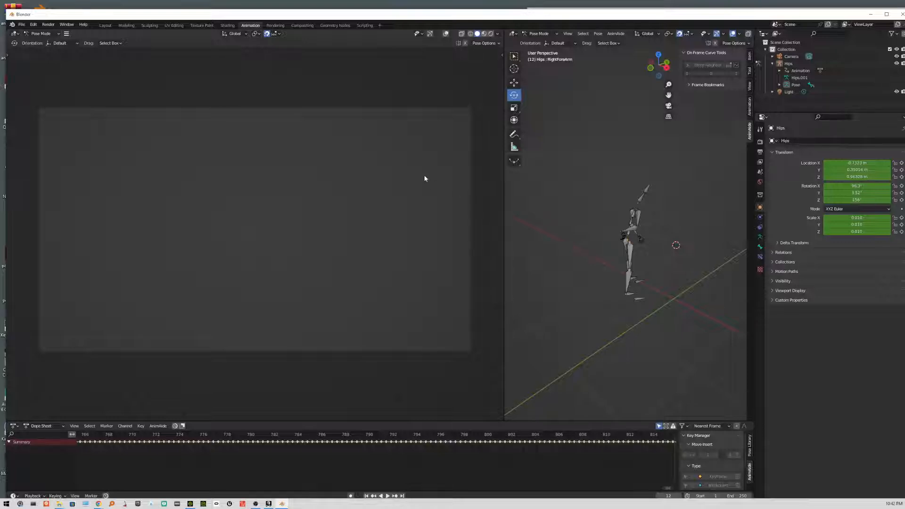
drag(505, 207, 383, 212)
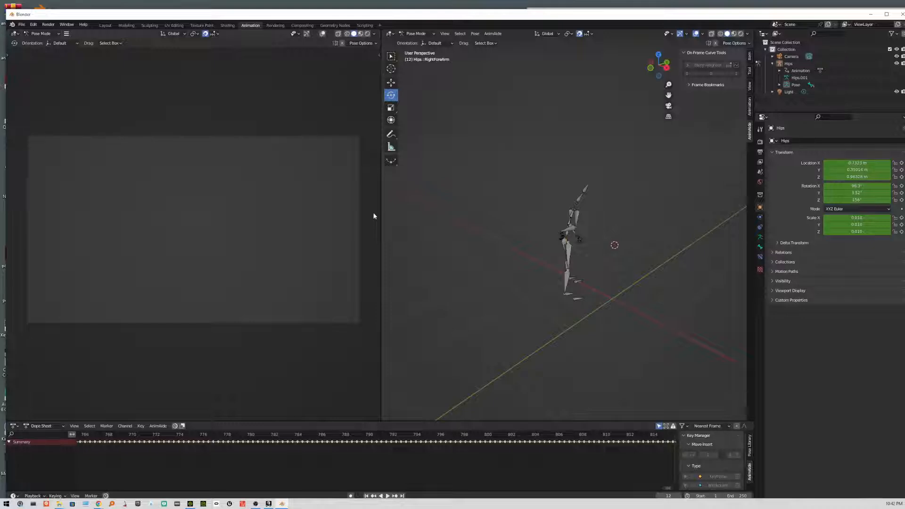
Change the camera viewport area into a Graph Editor
click(59, 34)
click(17, 35)
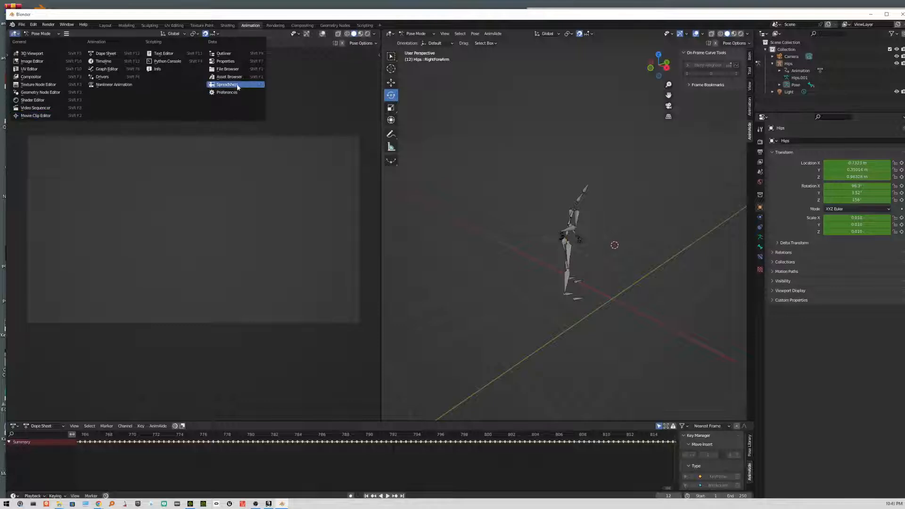
click(110, 71)
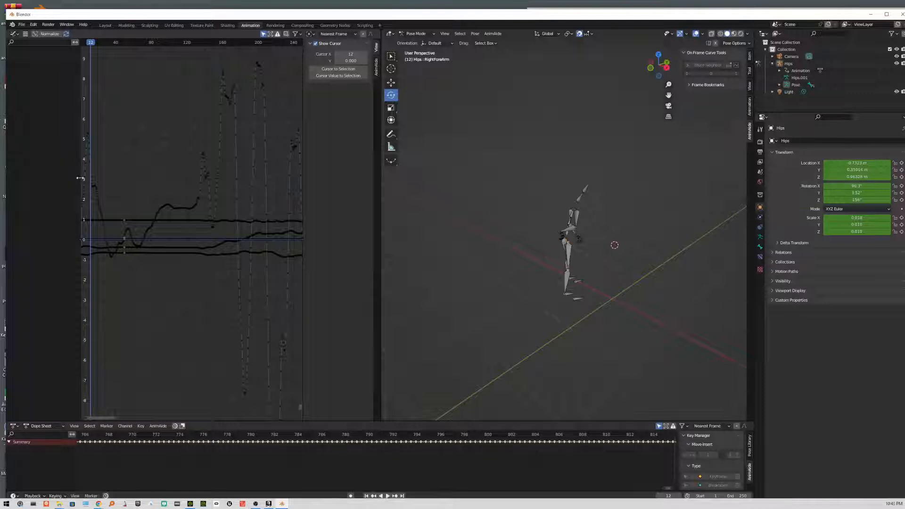
Enlarge the Graph Editor's plotting area by collapsing its channel list and widening it, and view the curves' full extent
drag(79, 178, 4, 179)
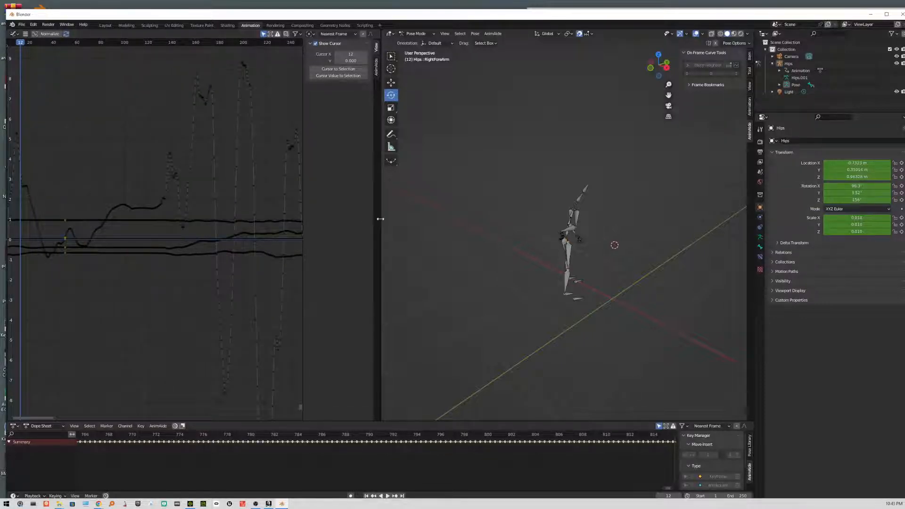
drag(378, 218, 486, 218)
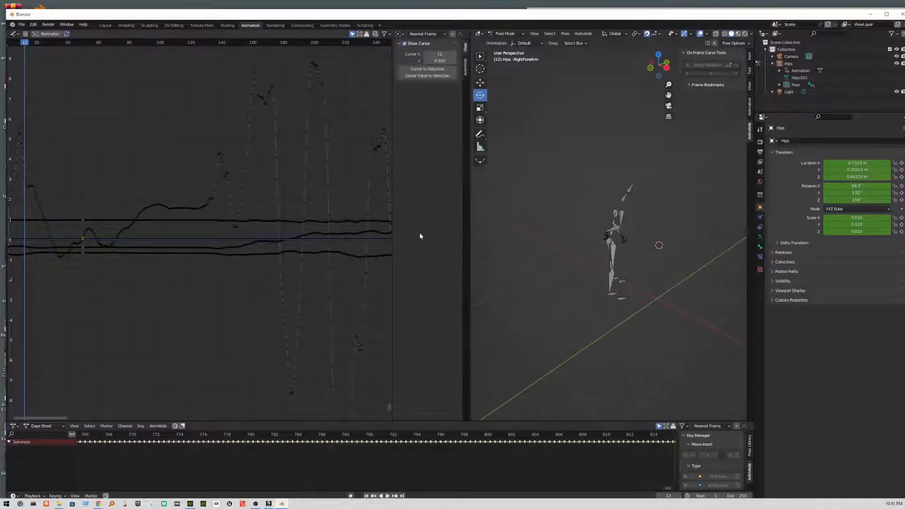
scroll(177, 228, down, 5)
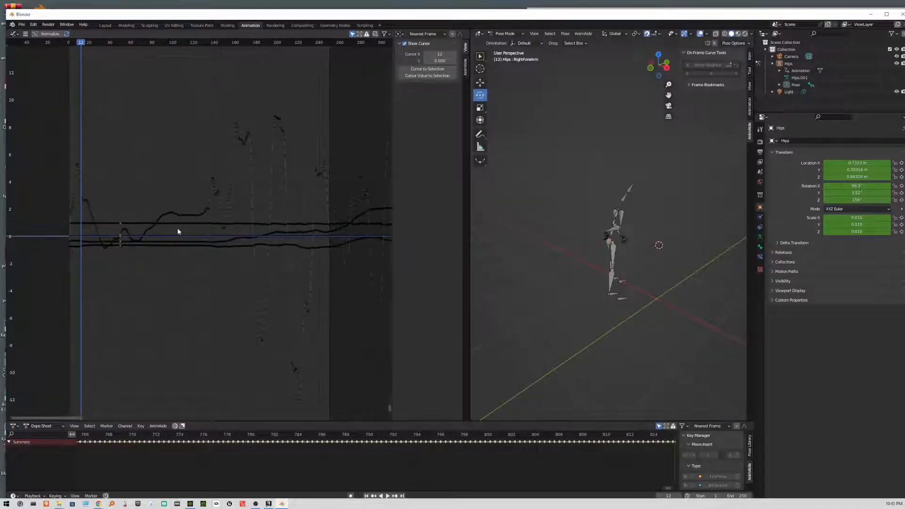
scroll(178, 230, down, 8)
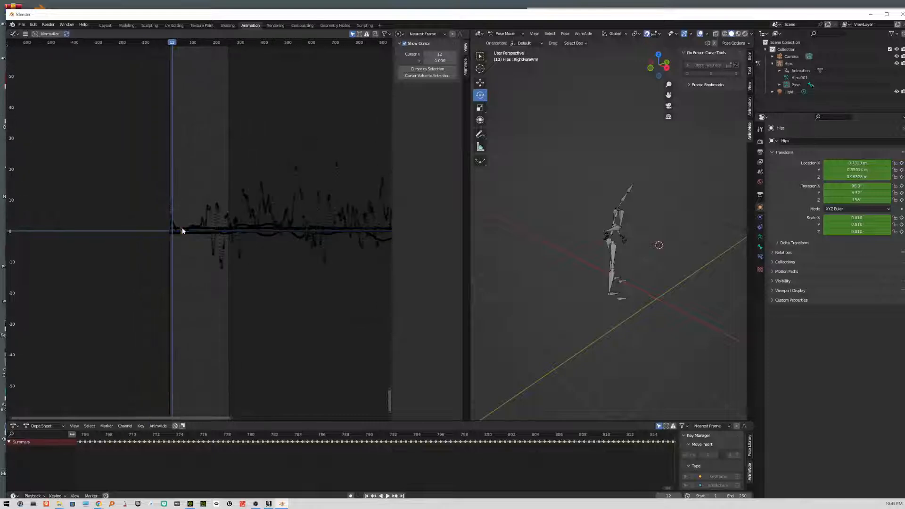
scroll(191, 234, down, 8)
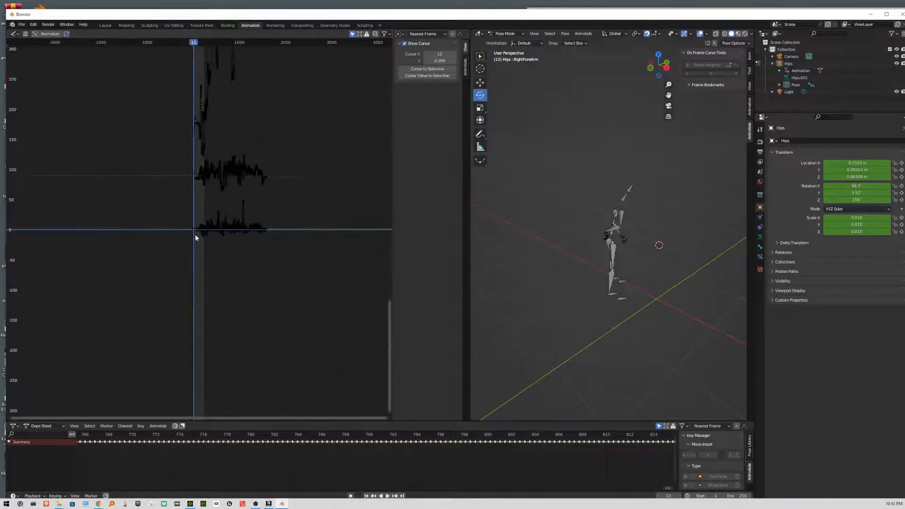
scroll(198, 240, down, 6)
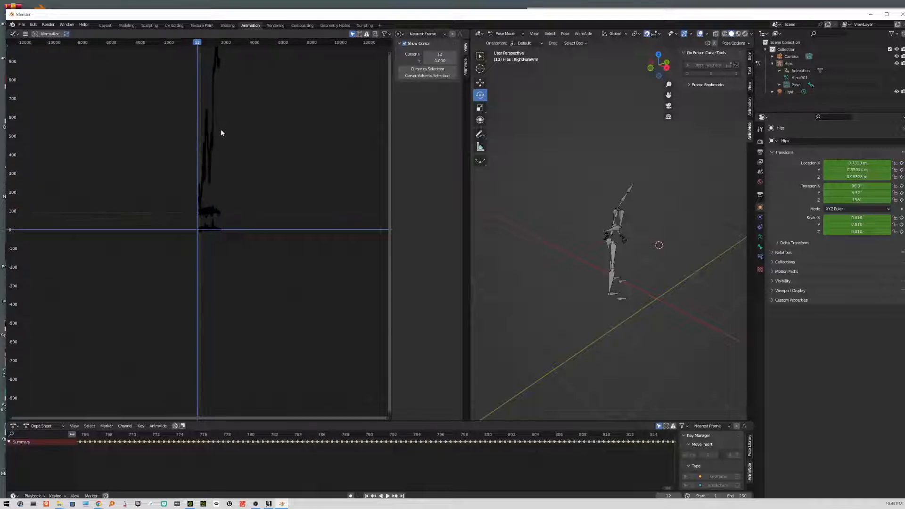
Inspect the Graph Editor curves of the RightArm, Head and RightForeArm bones at several zoom levels
scroll(221, 133, up, 12)
scroll(220, 133, up, 2)
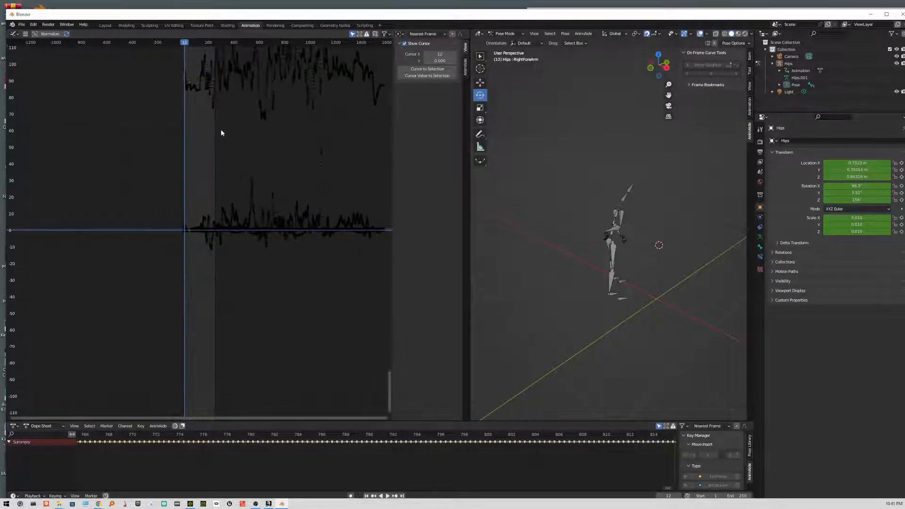
scroll(248, 169, up, 5)
scroll(248, 169, up, 9)
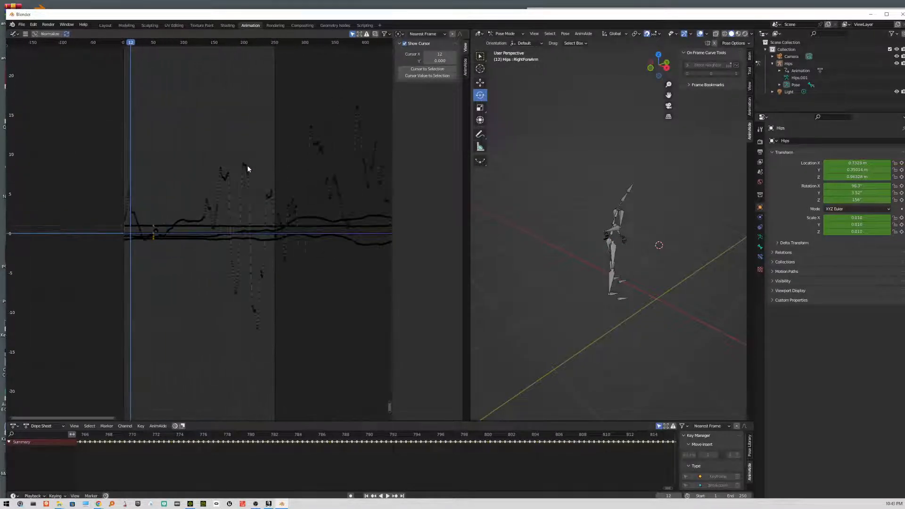
click(613, 234)
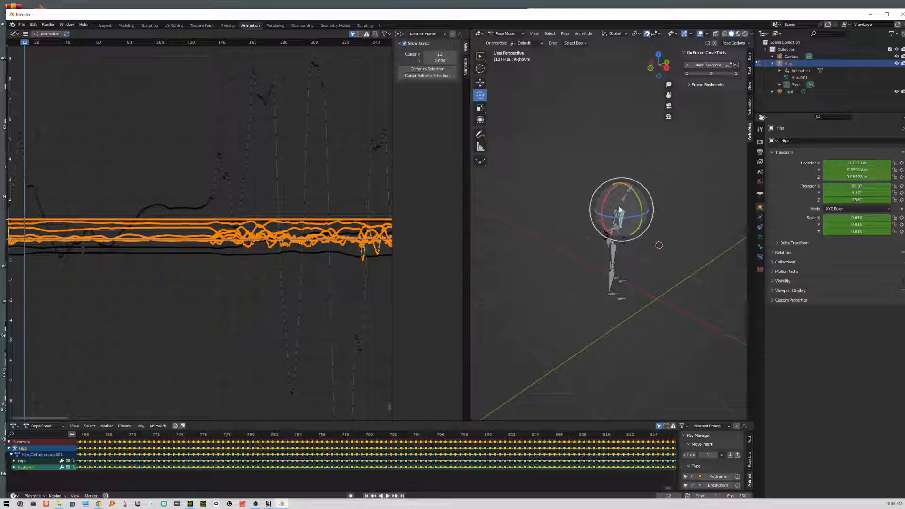
click(623, 200)
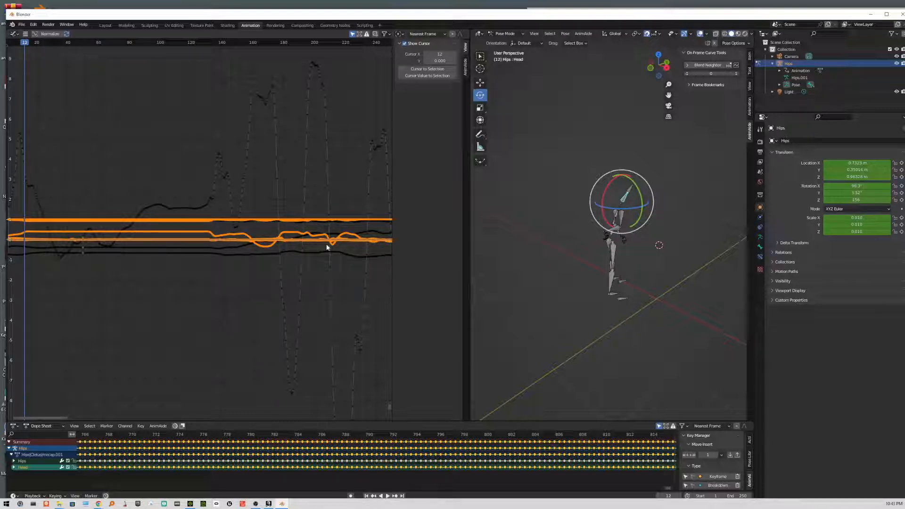
click(622, 236)
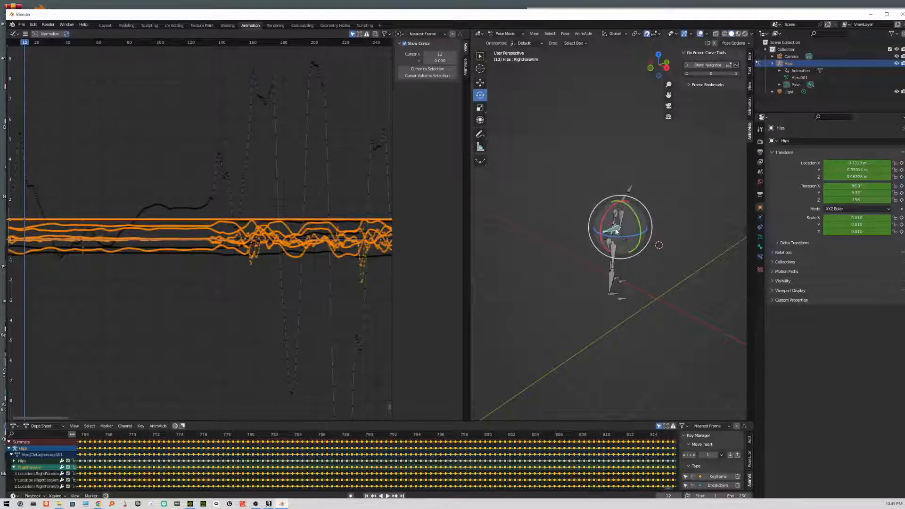
key(Home)
scroll(255, 243, down, 6)
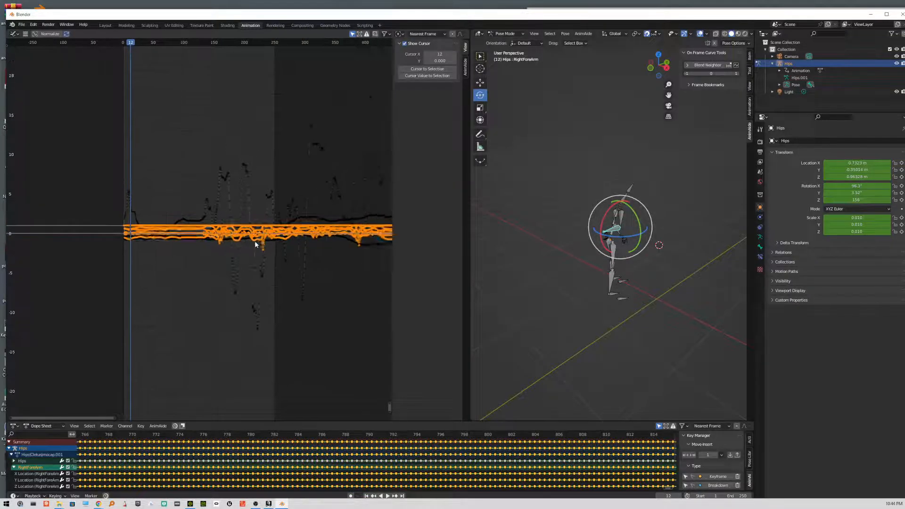
scroll(256, 242, down, 5)
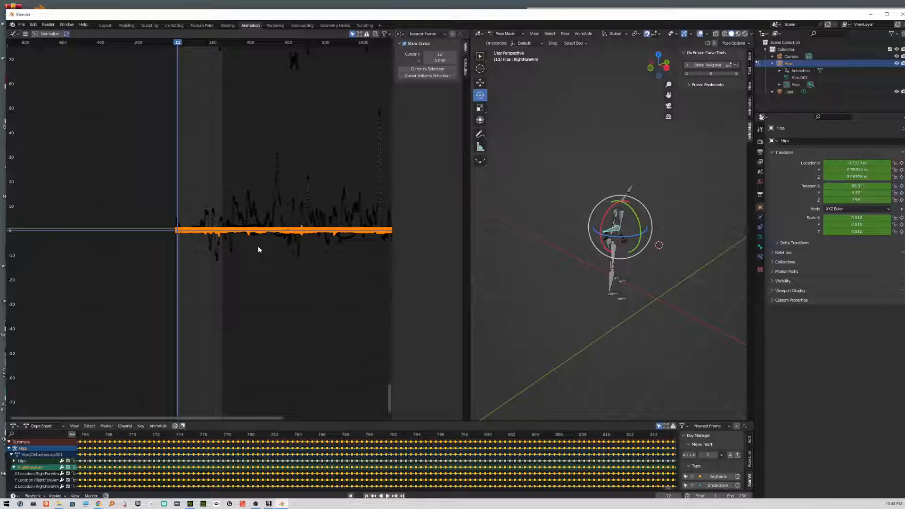
scroll(258, 246, up, 5)
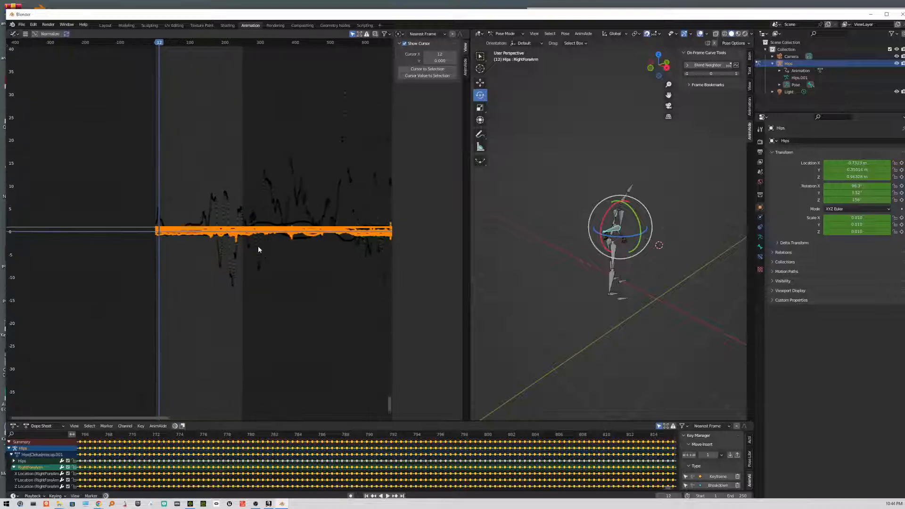
Compare the curves of the LeftForeArm, RightForeArm, LeftHand and RightArm bones by selecting each one in turn
click(619, 233)
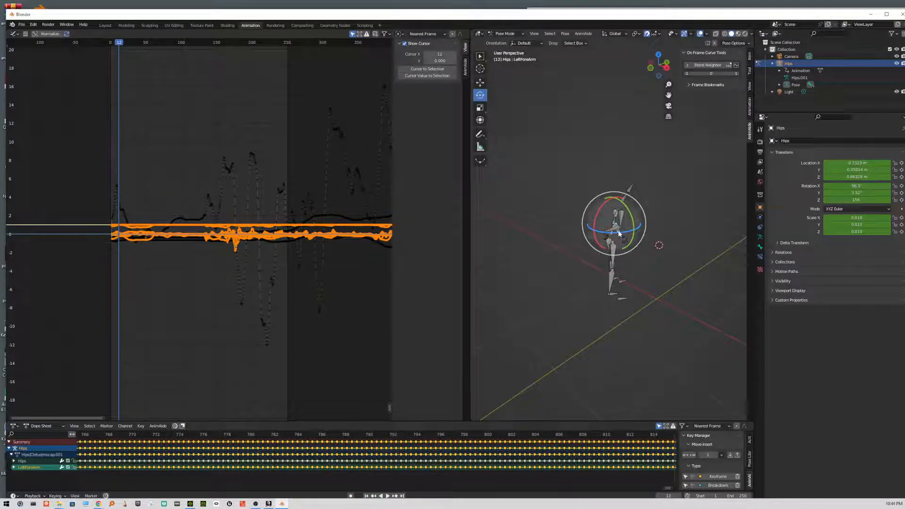
click(617, 232)
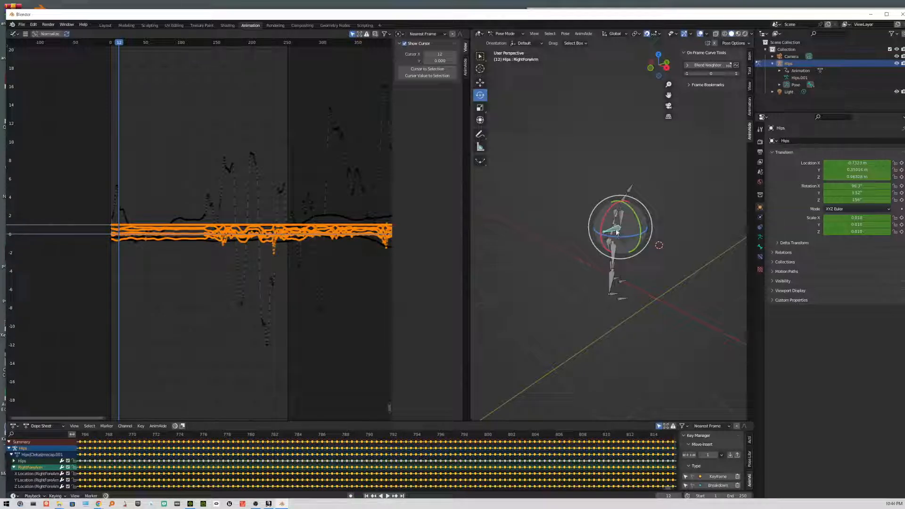
click(619, 235)
click(620, 237)
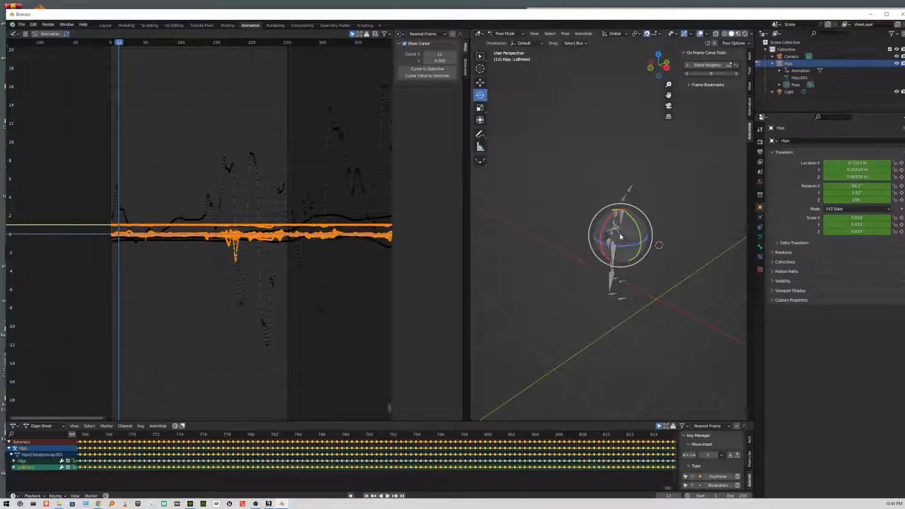
click(620, 236)
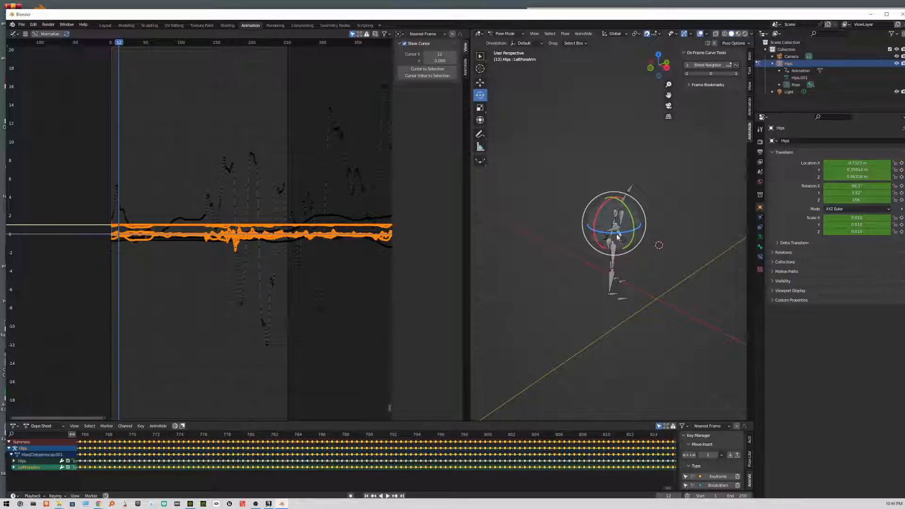
click(623, 217)
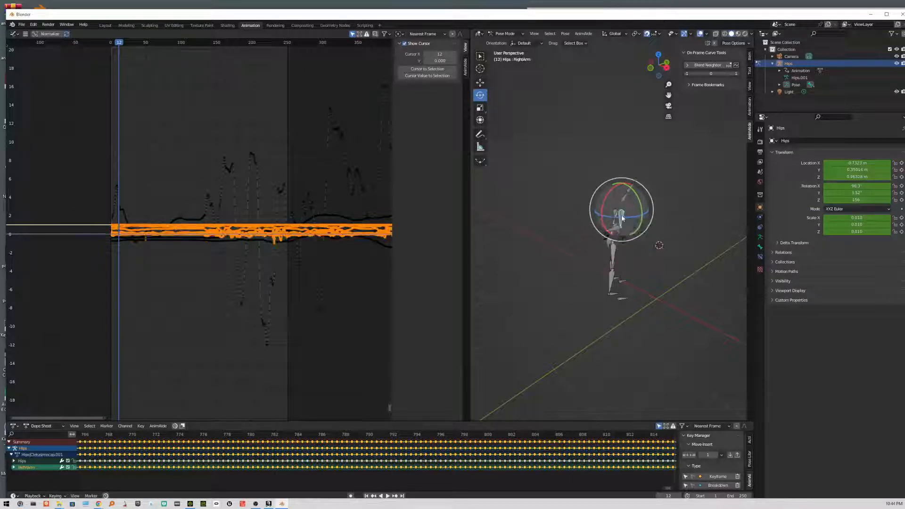
Select the strongly oscillating curve in the Graph Editor, and select the RightForeArm bone from a clearer side angle in the 3D viewport
click(327, 170)
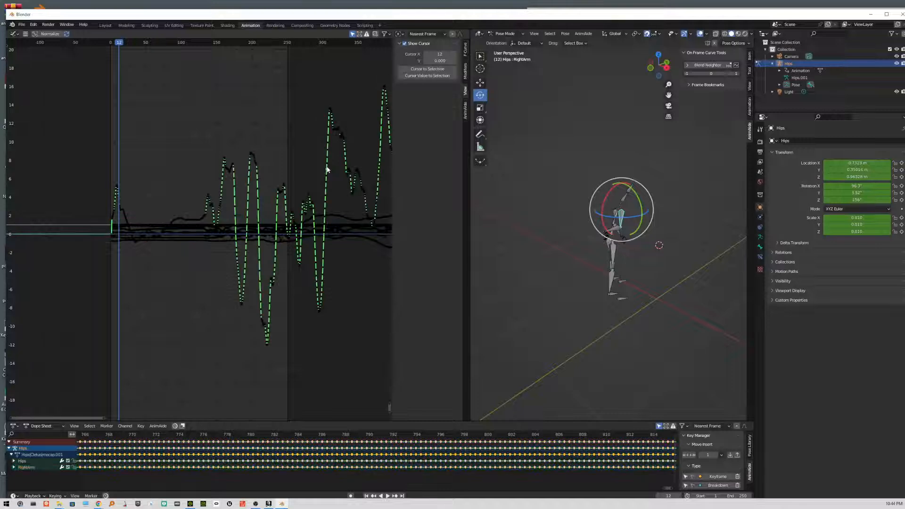
click(608, 242)
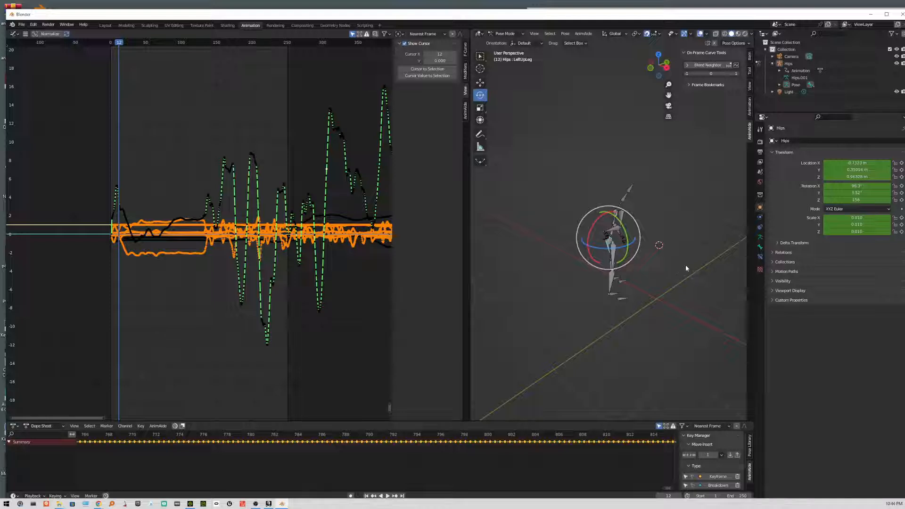
shift+middle_drag(688, 260, 602, 262)
click(604, 261)
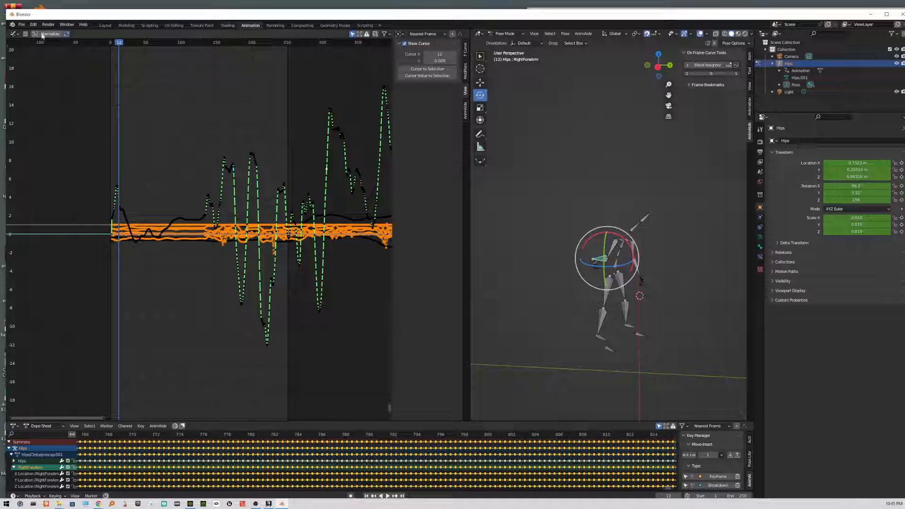
Enable Only Selected Curve Keyframes in the Graph Editor
click(24, 35)
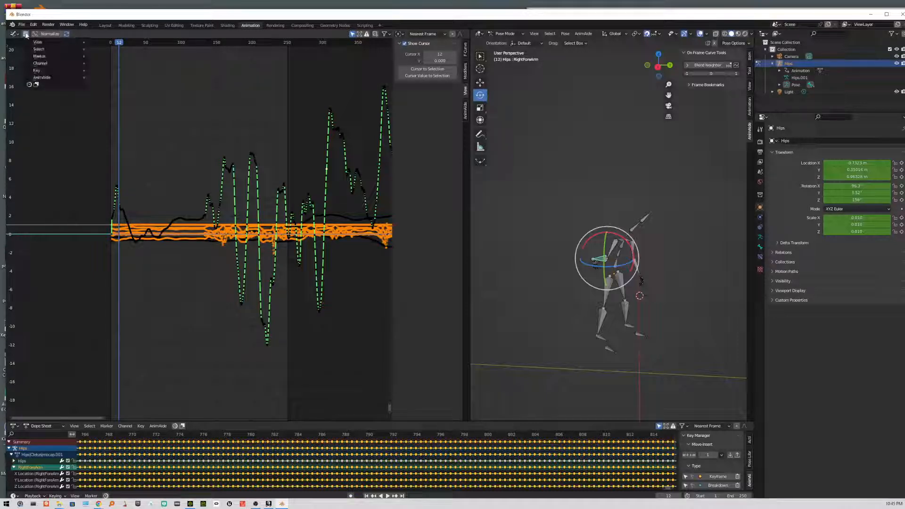
mouse_move(40, 43)
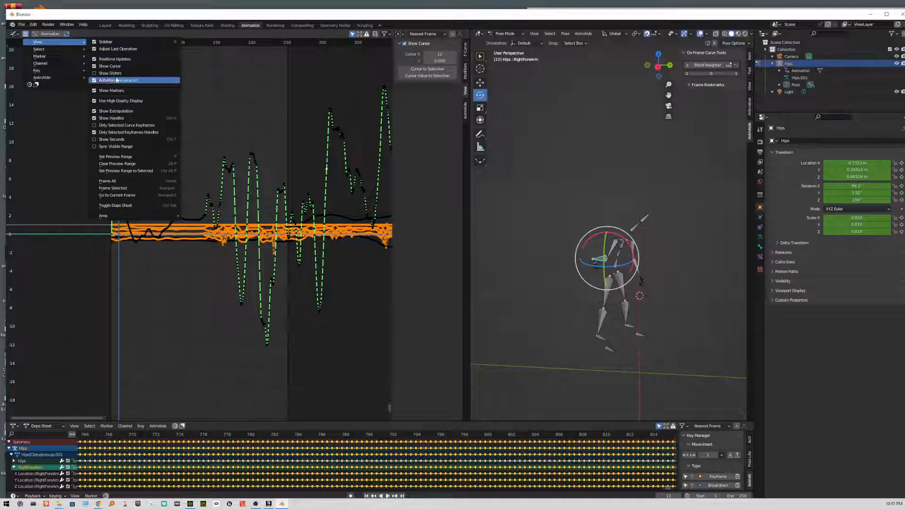
click(115, 127)
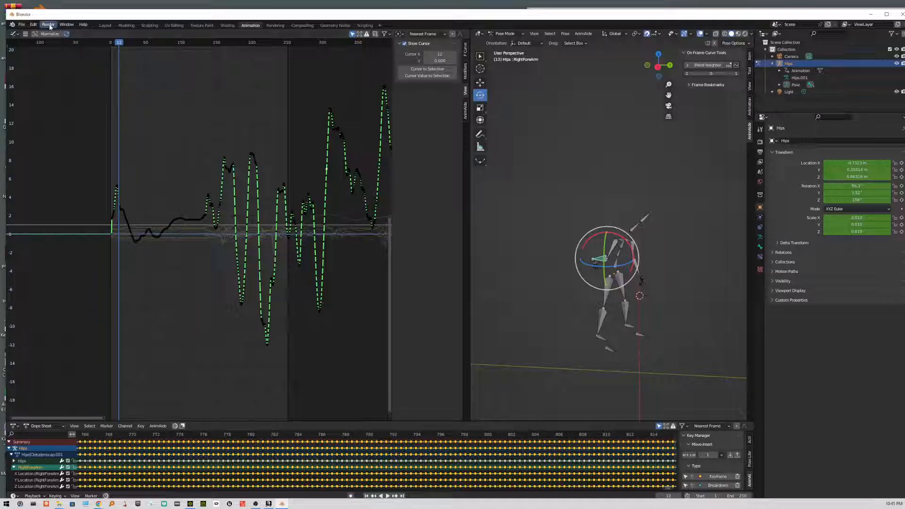
Try setting the preview range to the selected keyframes, and clear the preview range
click(26, 35)
mouse_move(70, 42)
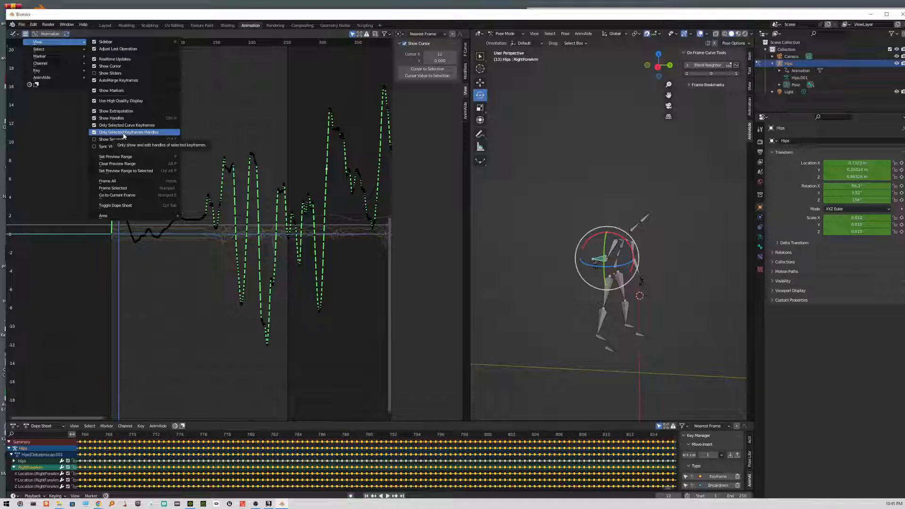
click(133, 173)
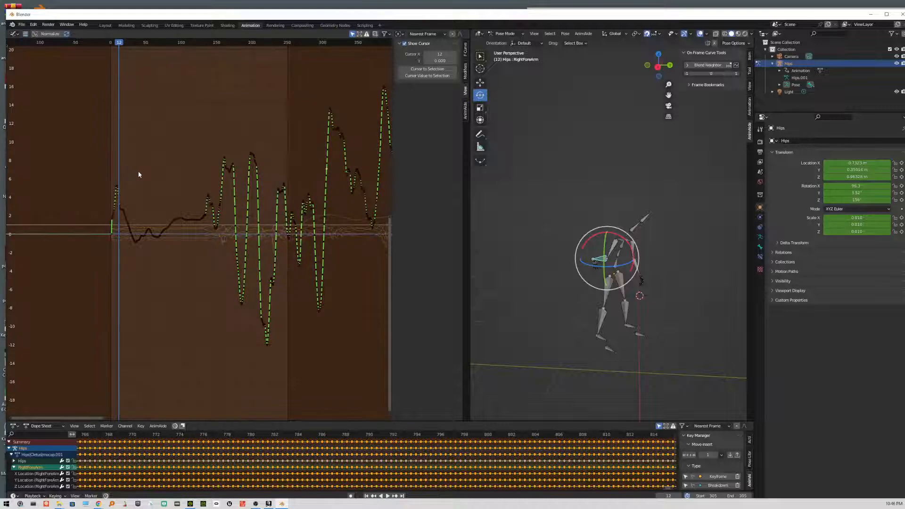
click(170, 168)
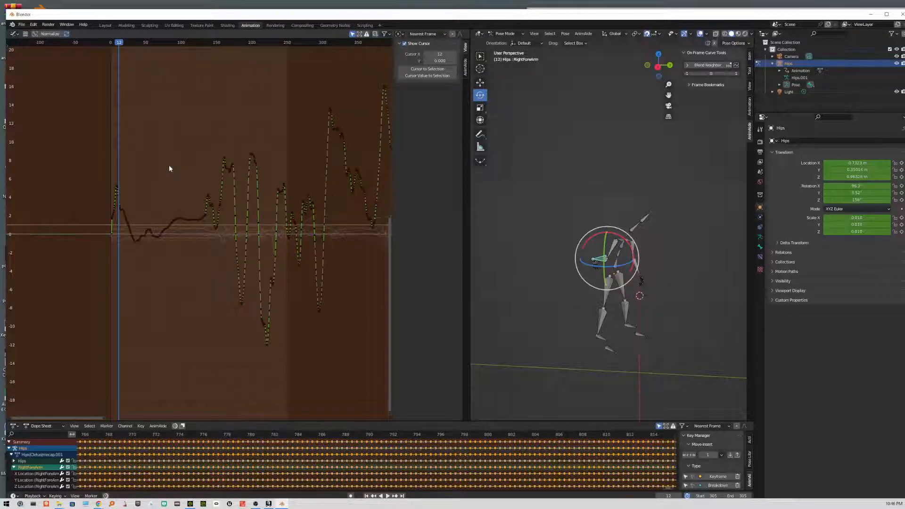
click(25, 33)
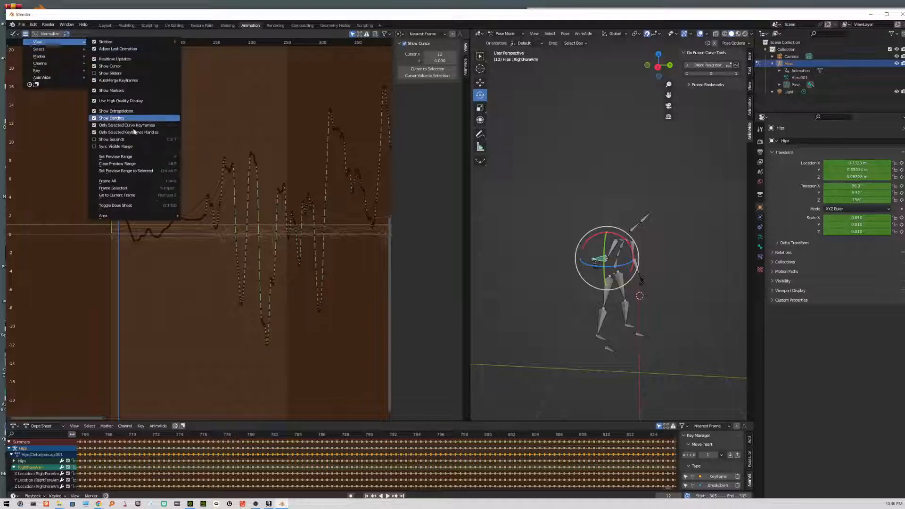
click(125, 163)
click(25, 33)
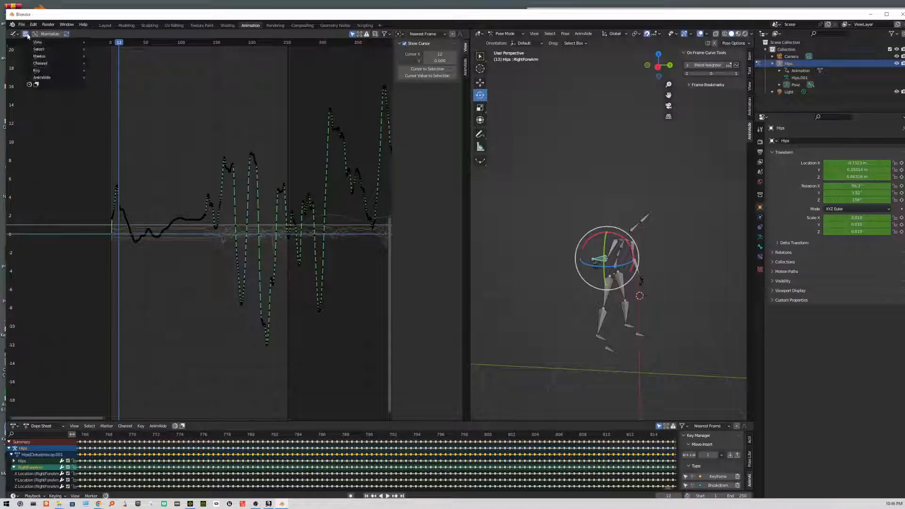
mouse_move(48, 43)
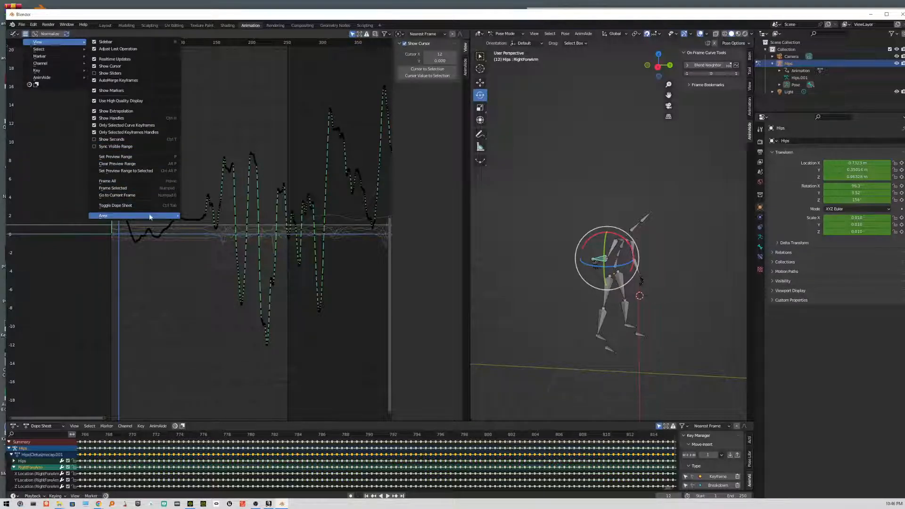
mouse_move(151, 217)
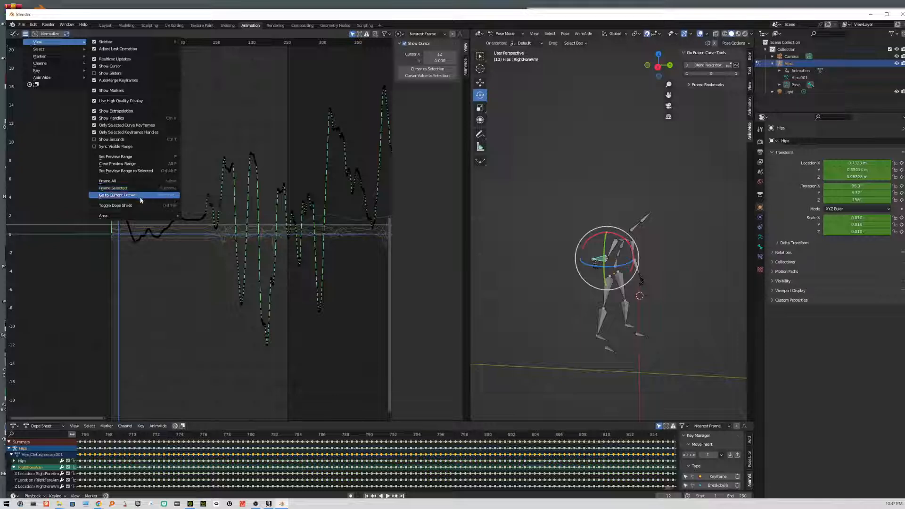
Compare the RightArm and RightForeArm curves up close, undoing and redoing the last bone selection
scroll(186, 256, up, 5)
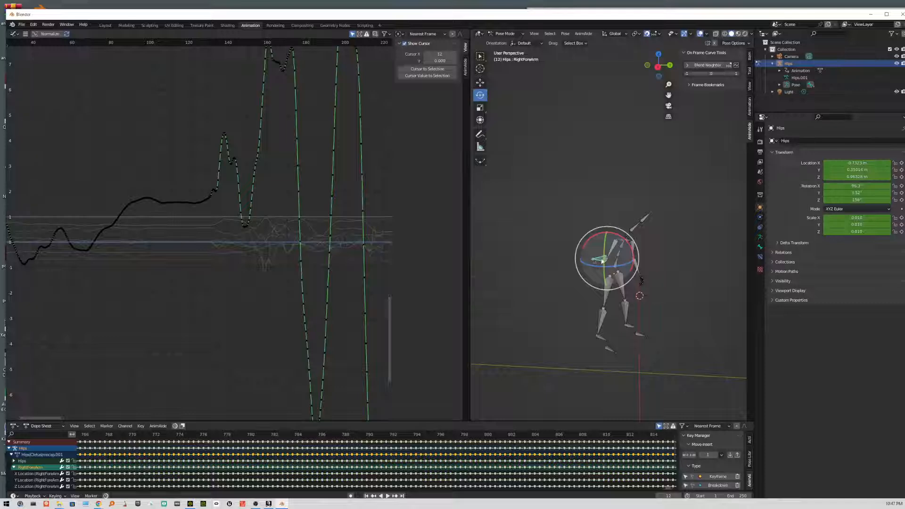
click(613, 251)
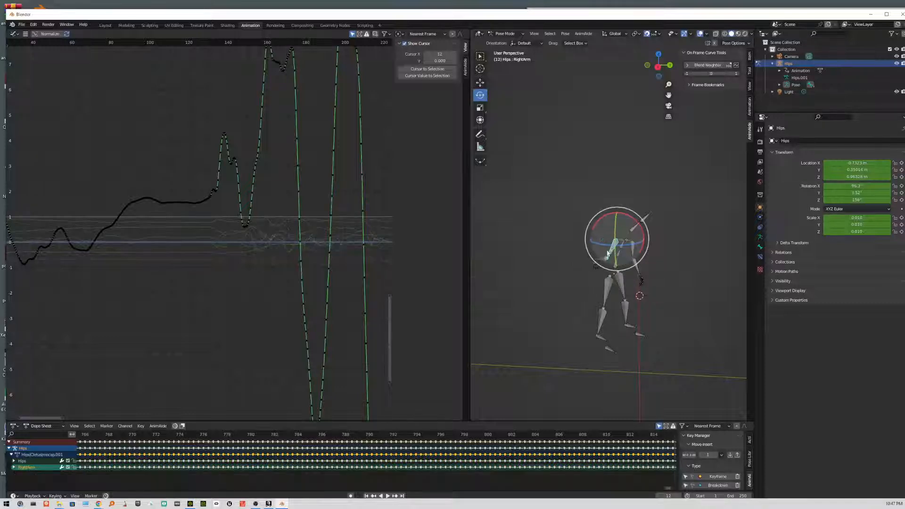
click(602, 259)
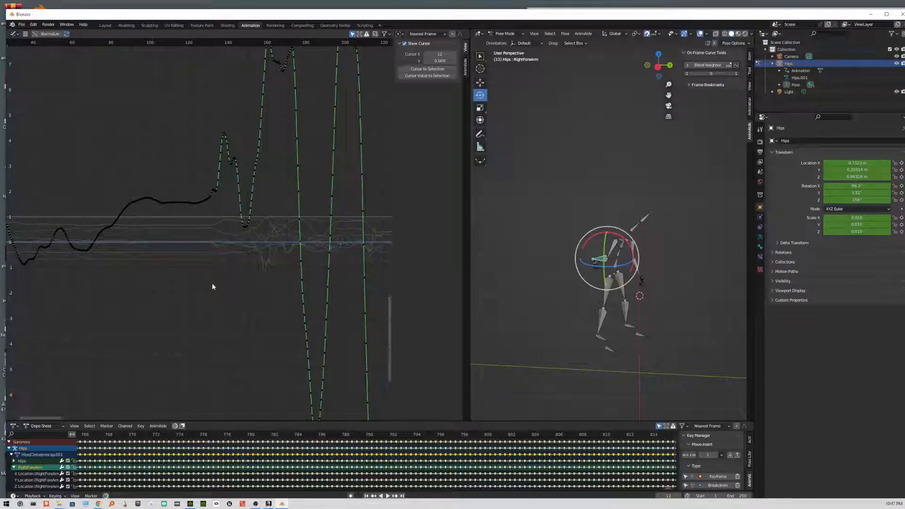
key(Home)
scroll(386, 263, down, 1)
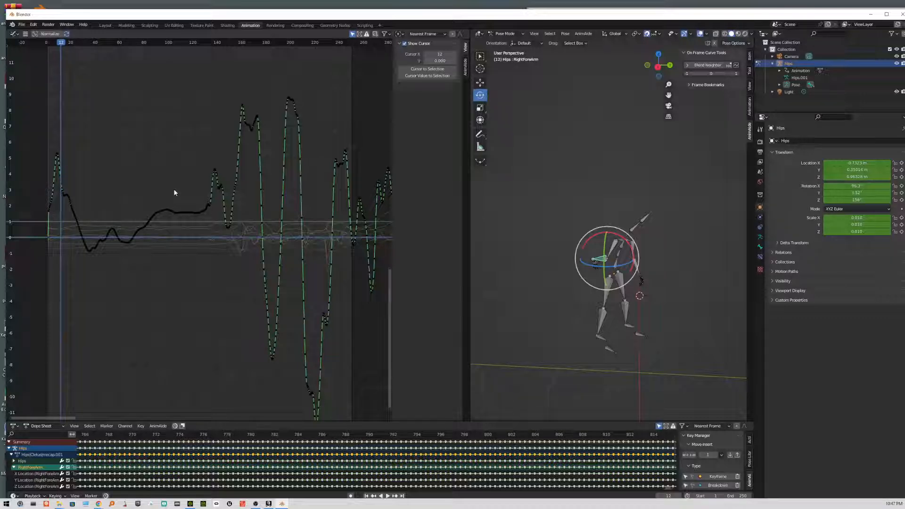
key(ctrl+z)
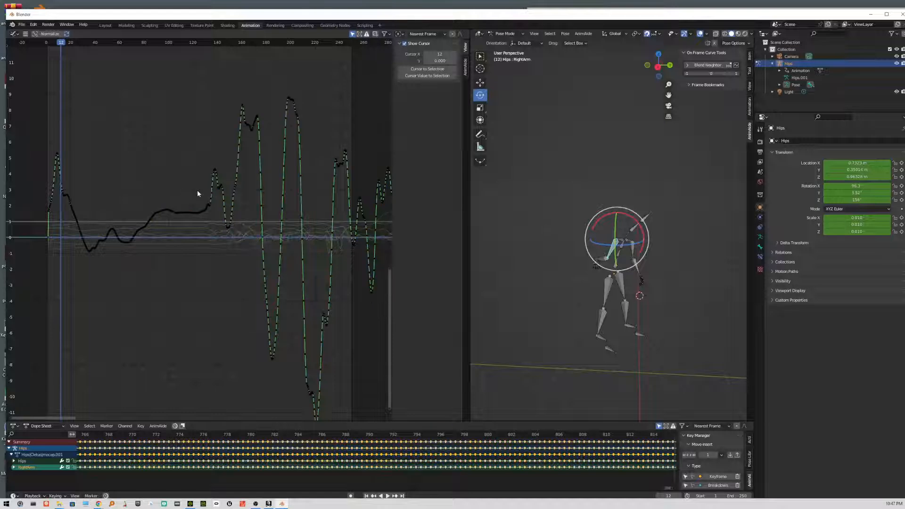
key(ctrl+shift+z)
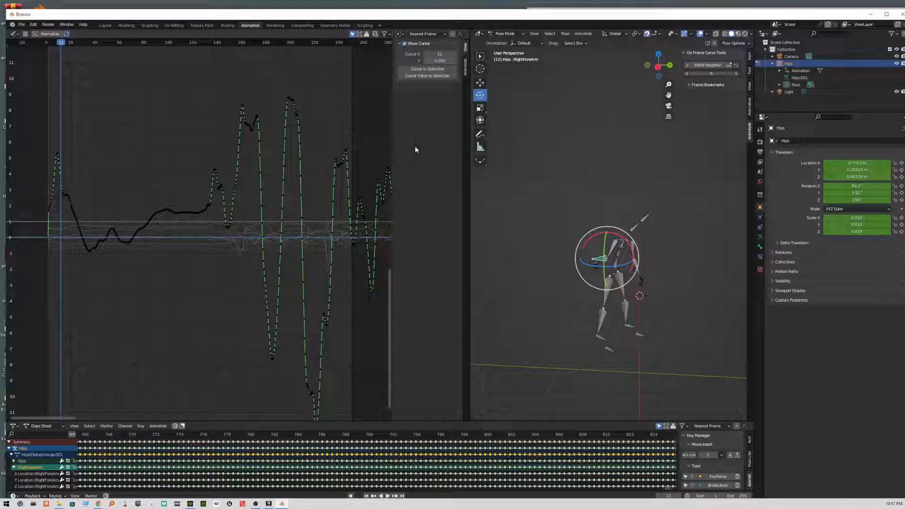
Narrow the Graph Editor to widen the 3D viewport, and reselect the RightForeArm bone
click(517, 169)
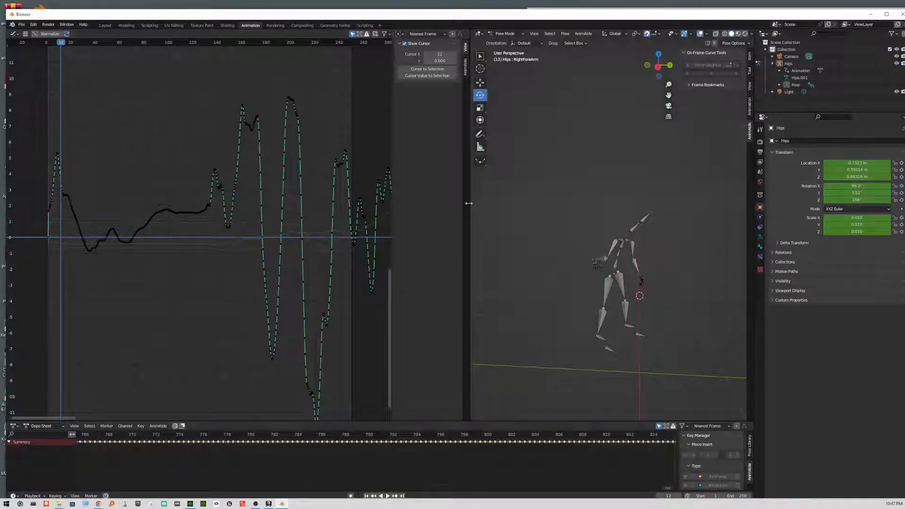
drag(468, 201, 358, 204)
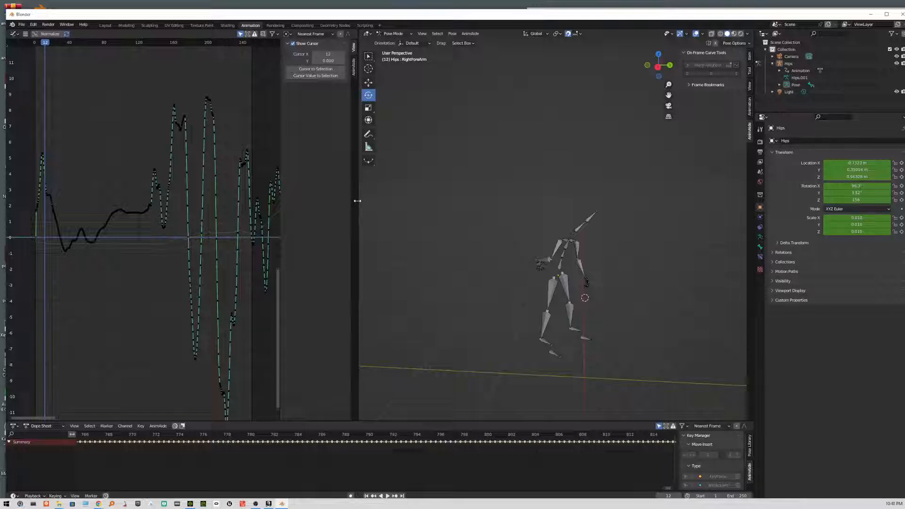
click(549, 262)
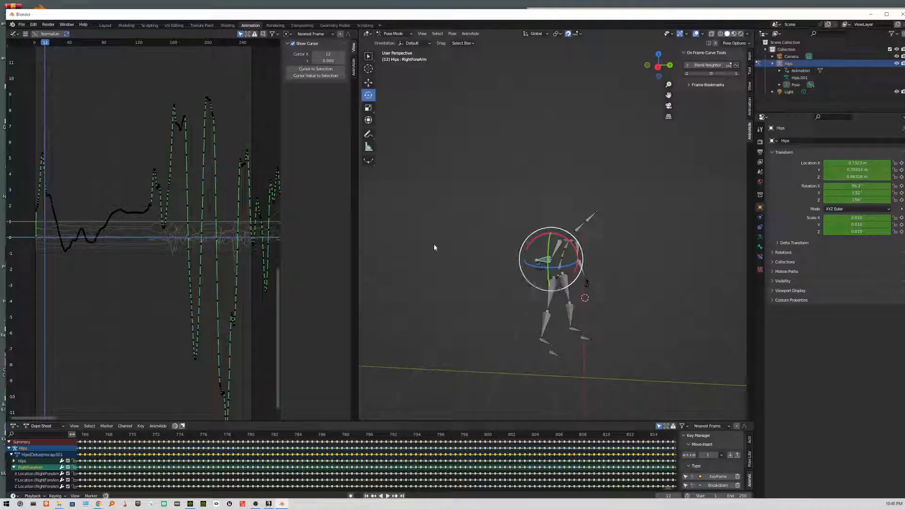
Examine the right arm up close by selecting the RightArm bone and the RightForeArm bone, and clear the bone selection
scroll(520, 278, up, 6)
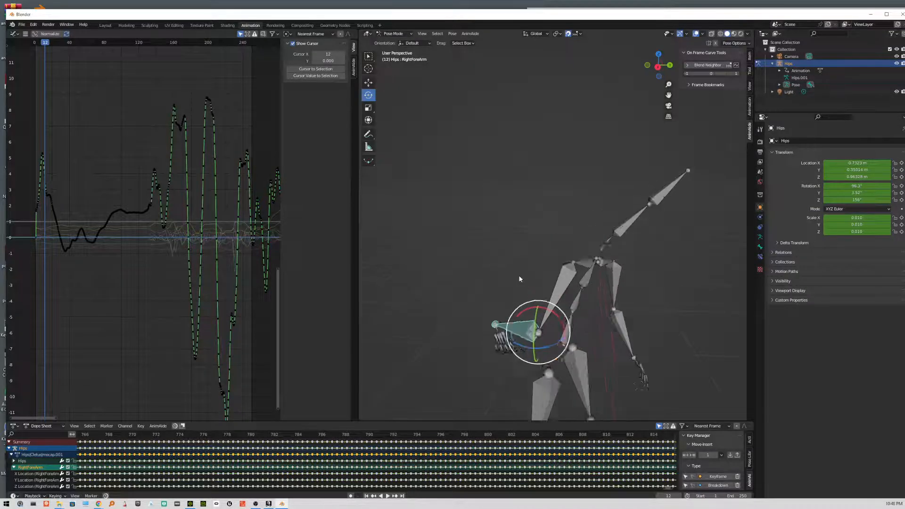
scroll(520, 278, down, 2)
middle_drag(542, 269, 514, 255)
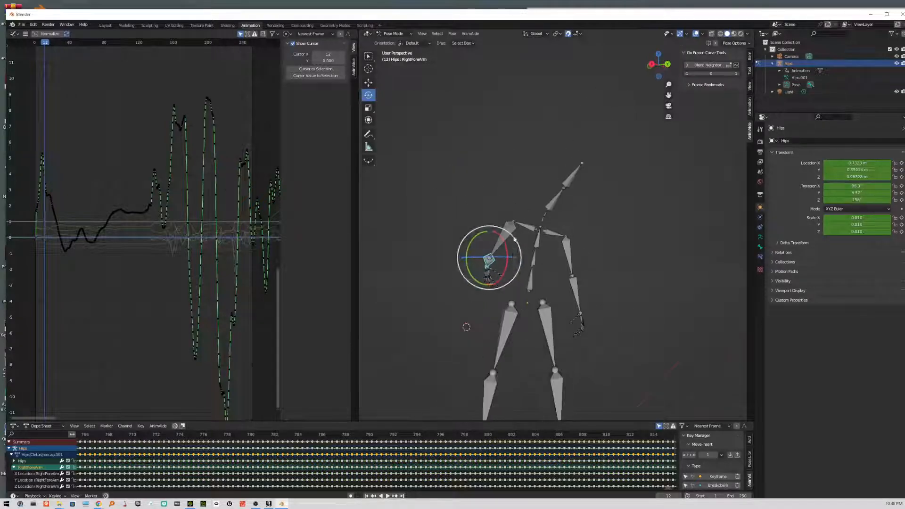
click(511, 230)
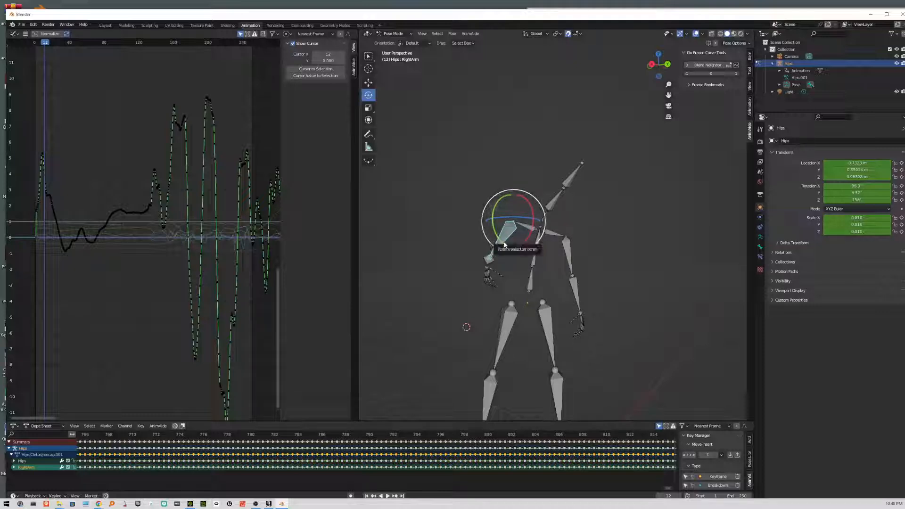
scroll(504, 242, up, 8)
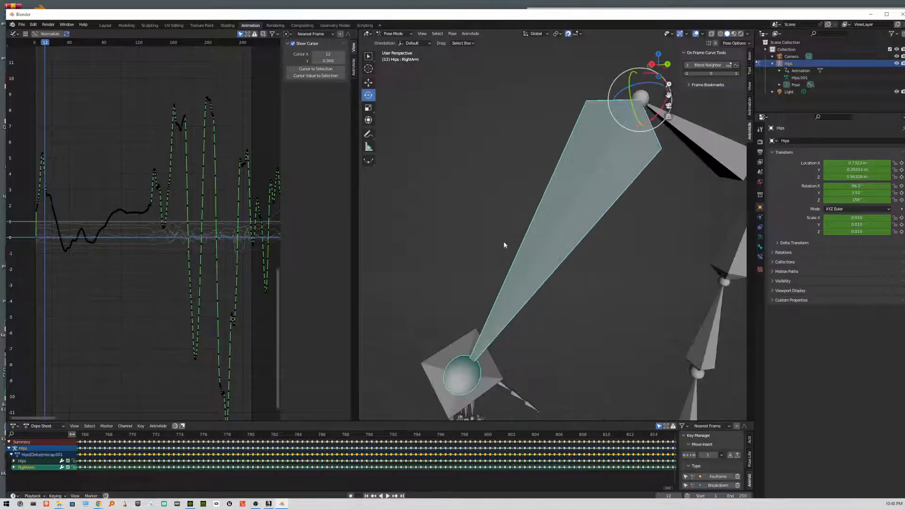
scroll(528, 255, down, 4)
click(524, 288)
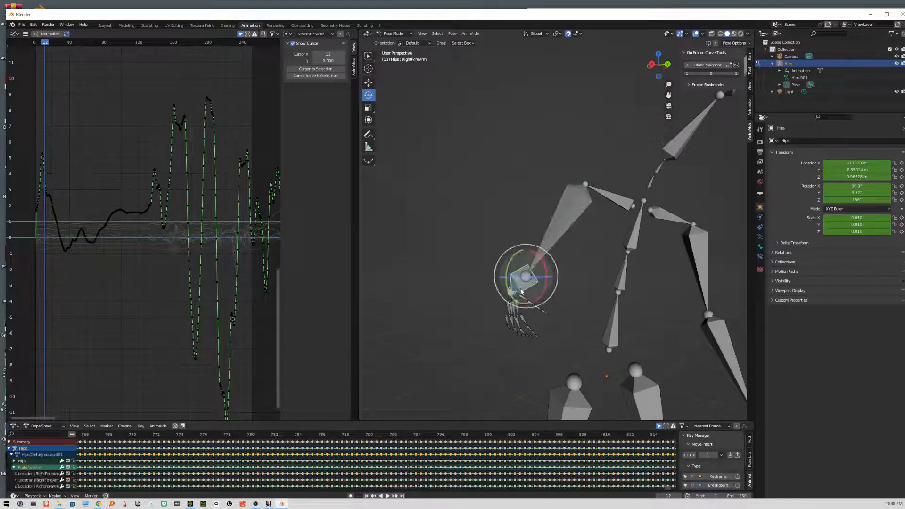
scroll(528, 292, up, 5)
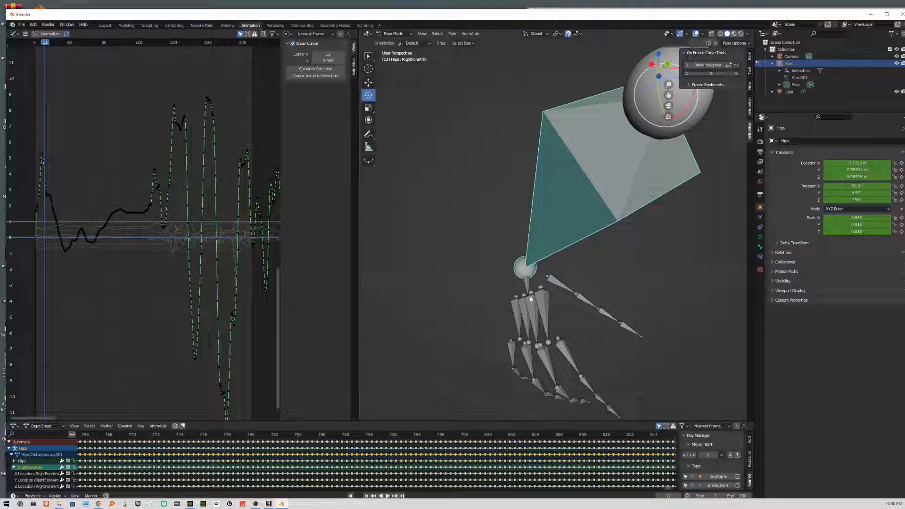
scroll(532, 290, down, 8)
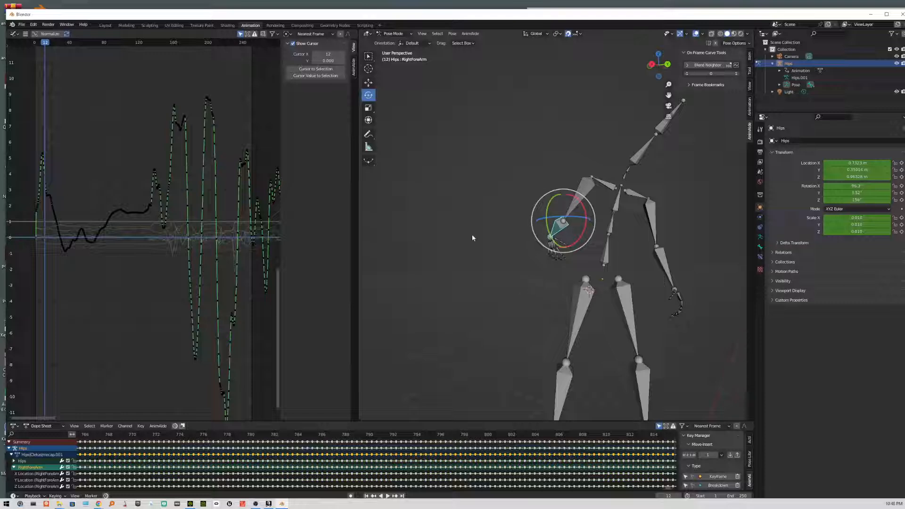
middle_drag(471, 233, 451, 267)
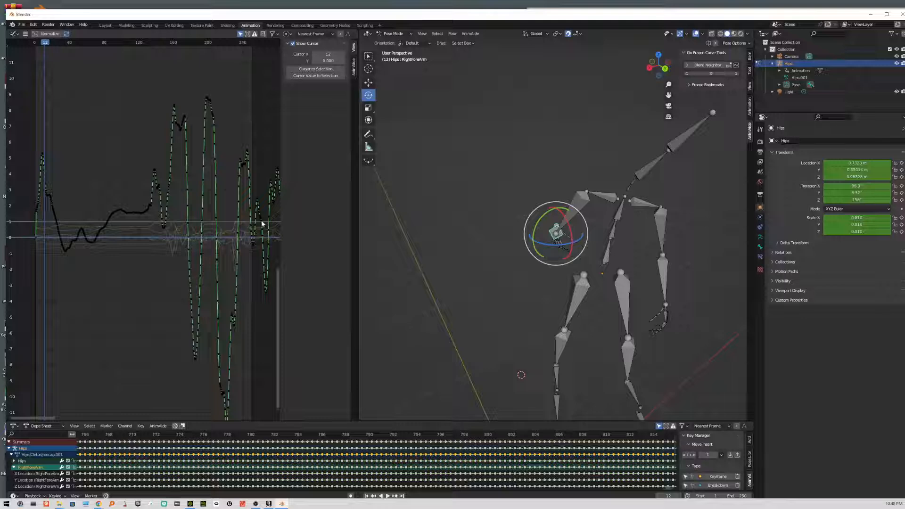
click(579, 115)
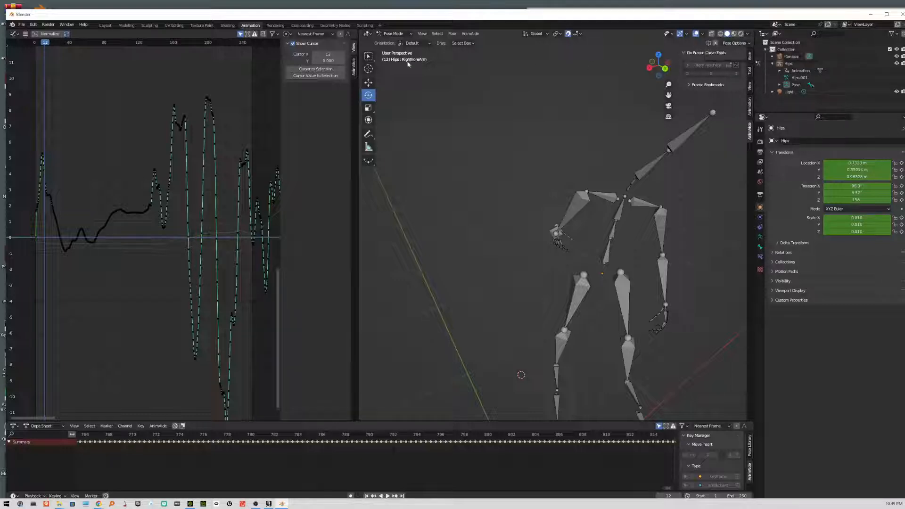
click(408, 43)
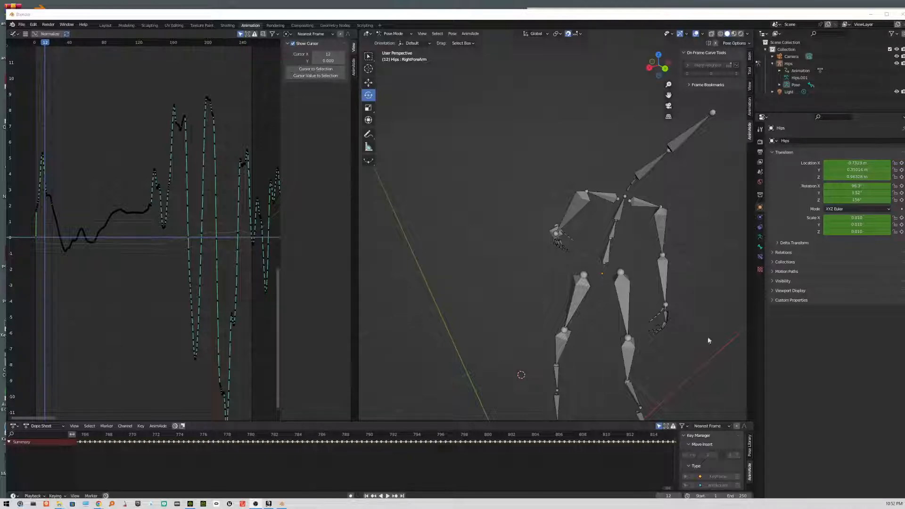
Select and frame the RightArm bone, and select and frame the Spine bone to check their curves
click(575, 202)
key(KP_Decimal)
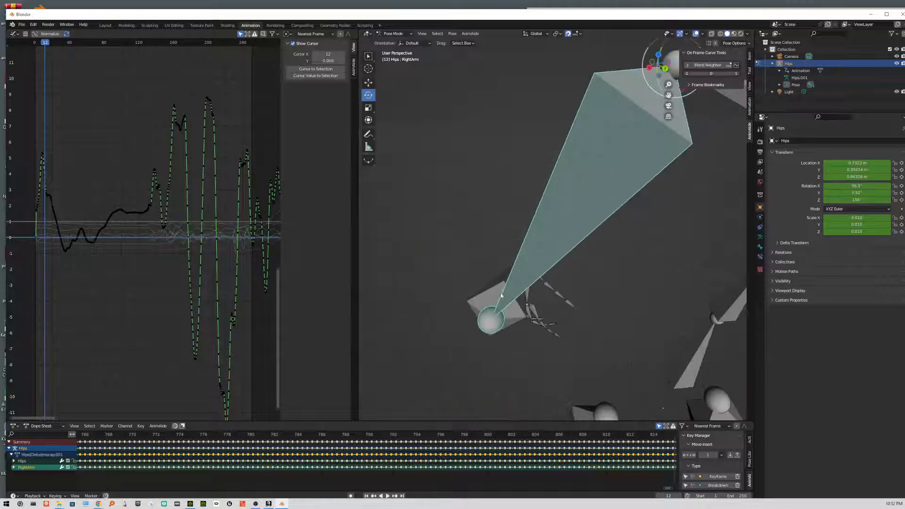
click(494, 293)
key(KP_Decimal)
click(566, 332)
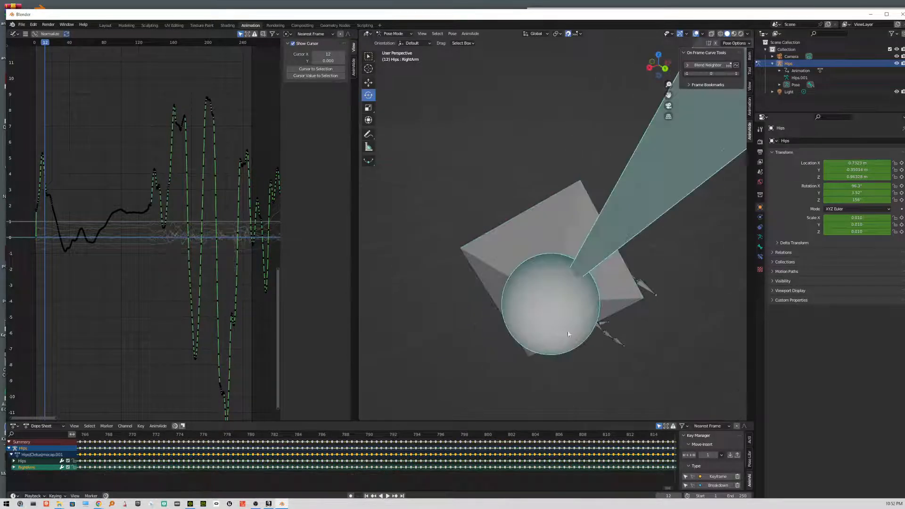
key(KP_Decimal)
click(705, 340)
key(KP_Decimal)
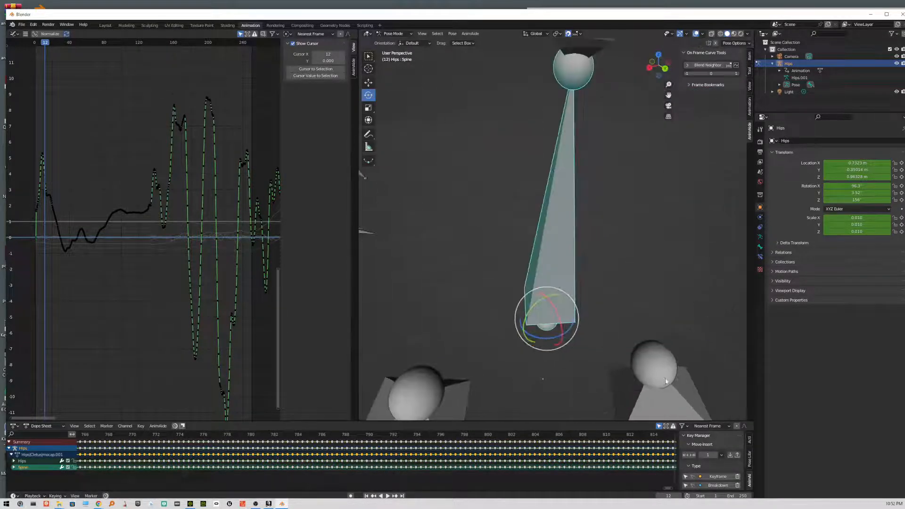
Select and frame the LeftUpLeg bone and the RightUpLeg bone in turn to compare their curves
click(666, 378)
key(KP_Decimal)
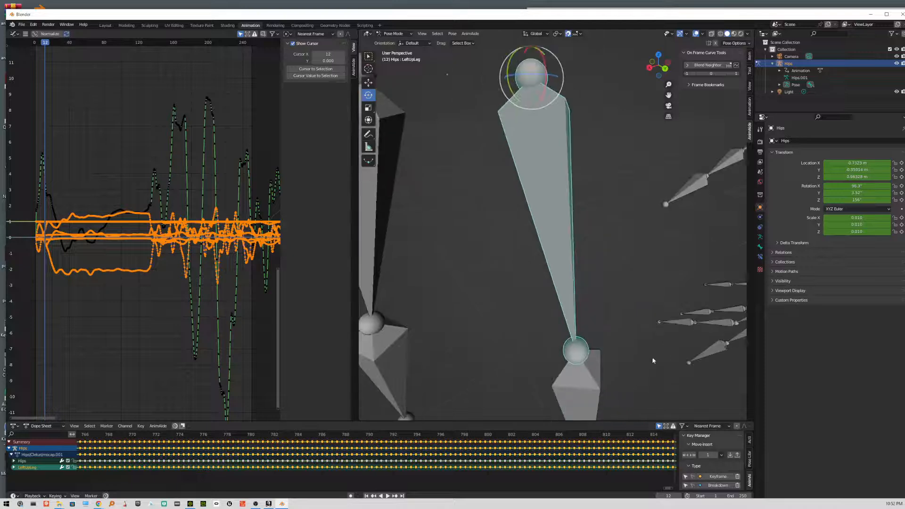
click(375, 255)
key(KP_Decimal)
scroll(513, 317, down, 15)
scroll(513, 317, up, 7)
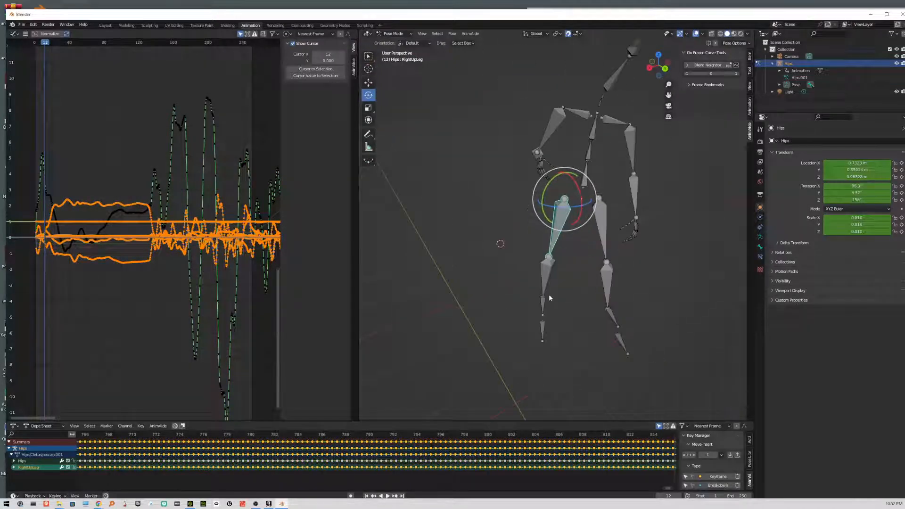
scroll(549, 294, up, 6)
scroll(549, 294, down, 3)
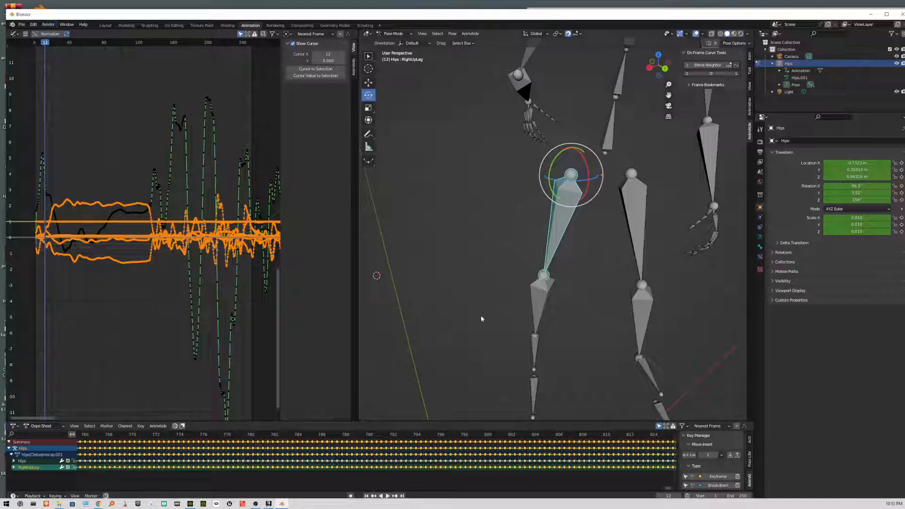
scroll(510, 261, down, 5)
scroll(511, 261, up, 3)
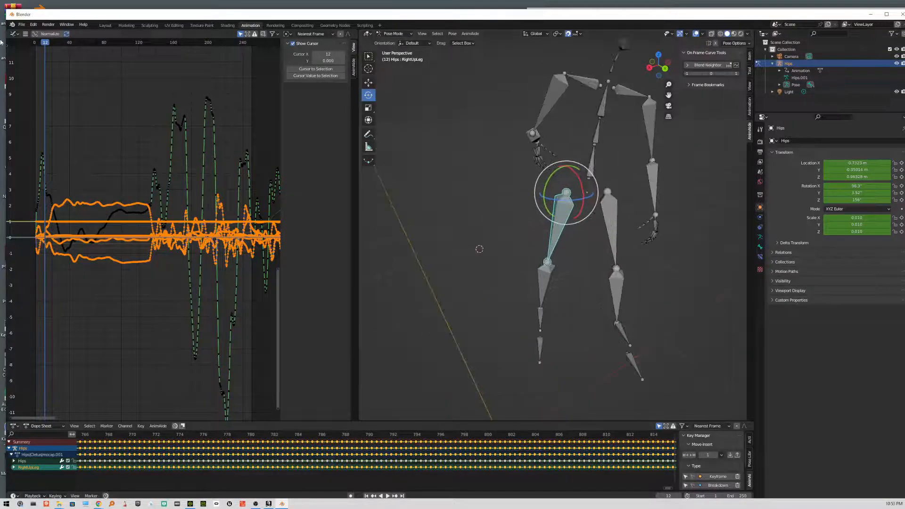
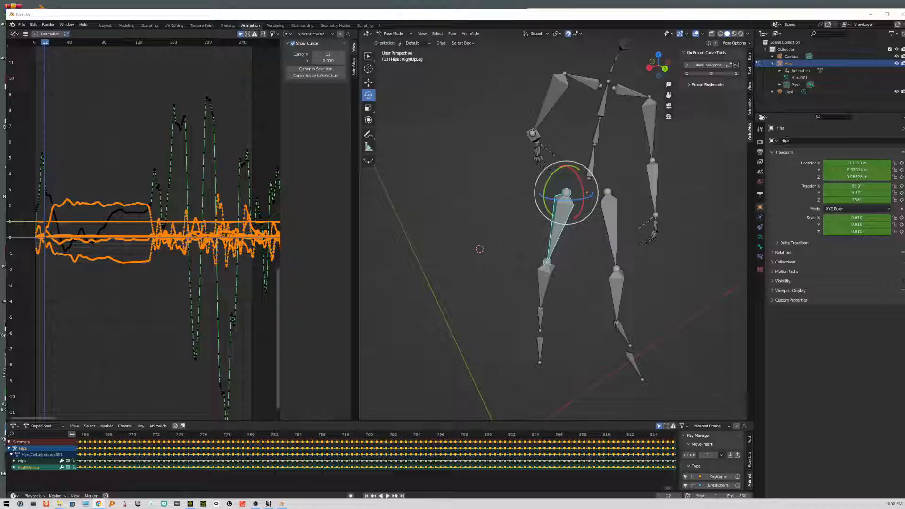
Switch to Chrome in a maximized window, and watch video C0062 from the WY-Fight1 playlist, closing its tab at the end
drag(0, 191, 904, 38)
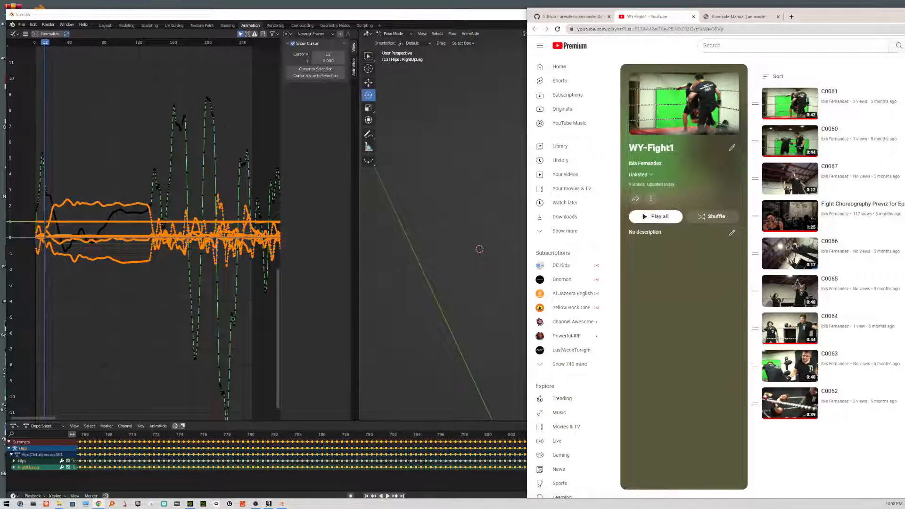
double_click(842, 17)
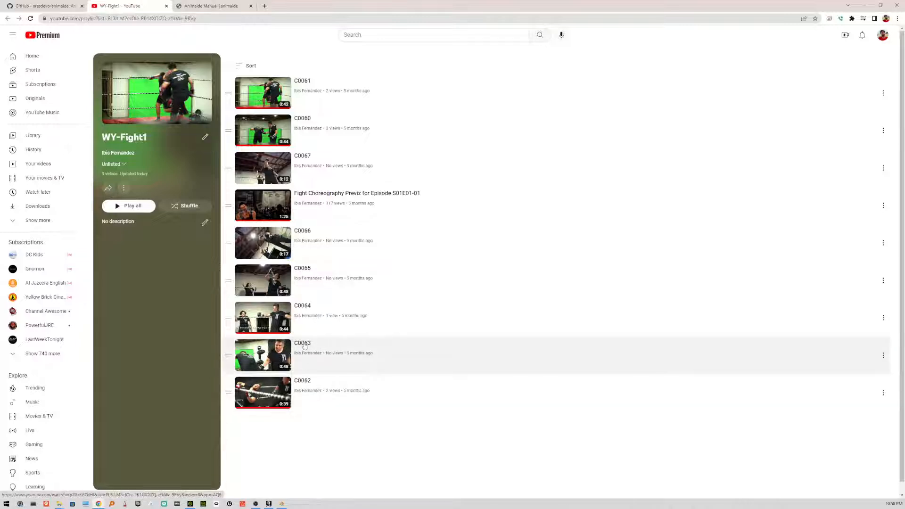
click(303, 381)
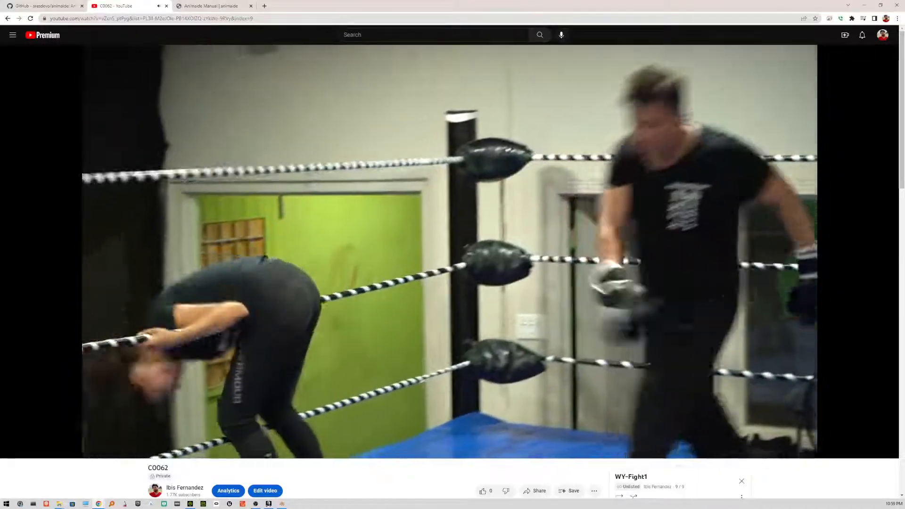
mouse_move(243, 331)
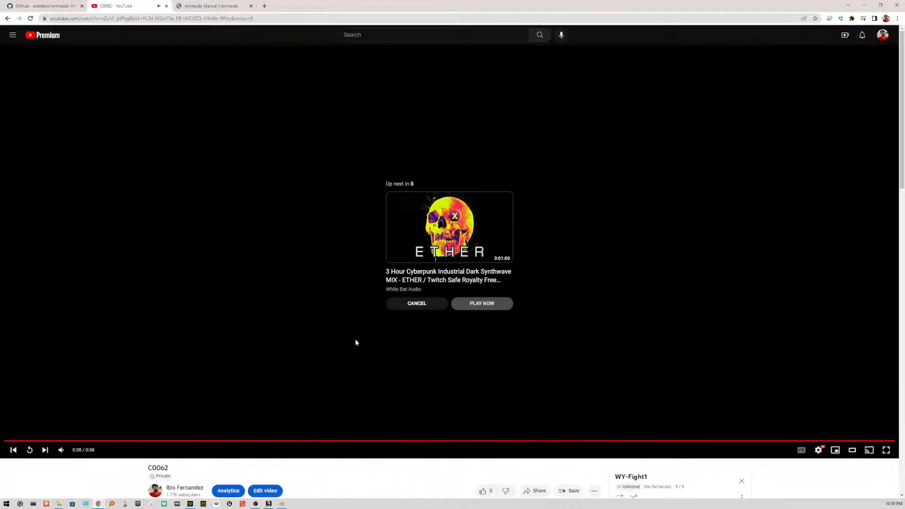
click(166, 6)
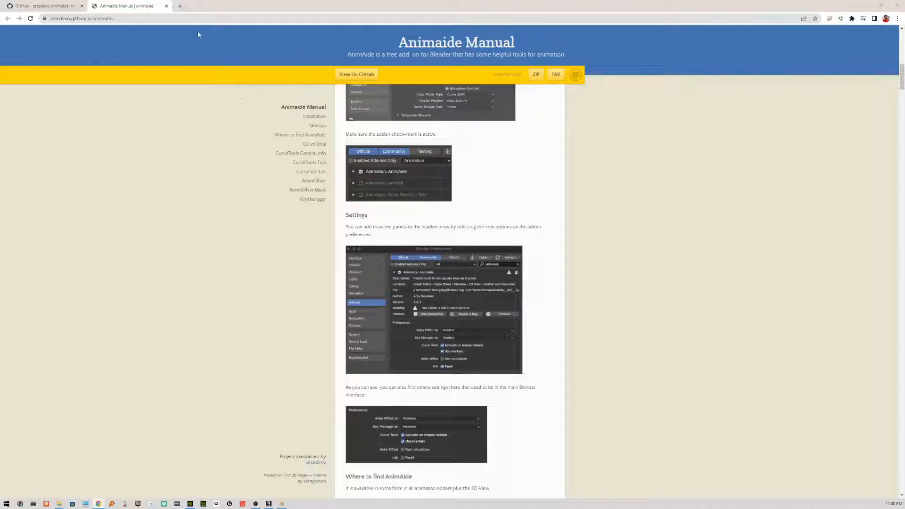
Bring the WY-Fight1 playlist tab into the main browser window, and watch C0060 and the Fight Choreography Previz video, skipping ahead in the latter
scroll(160, 235, down, 3)
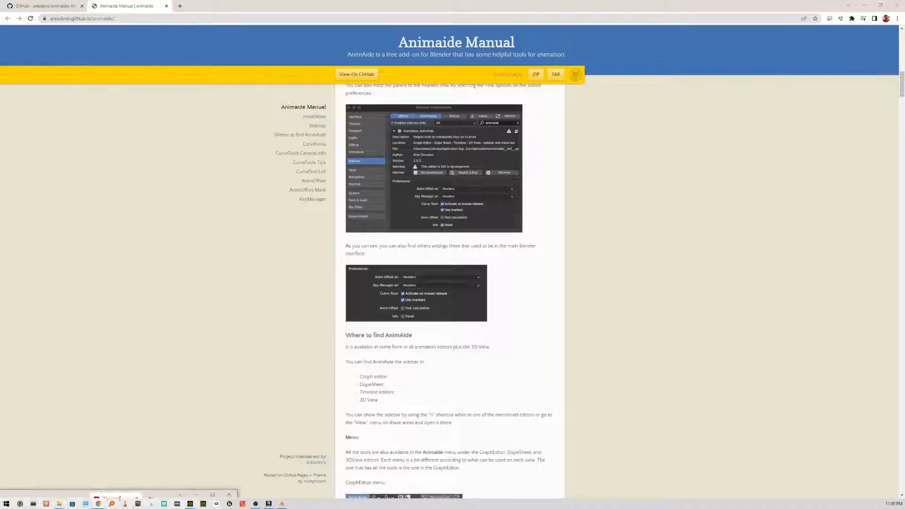
drag(120, 498, 569, 10)
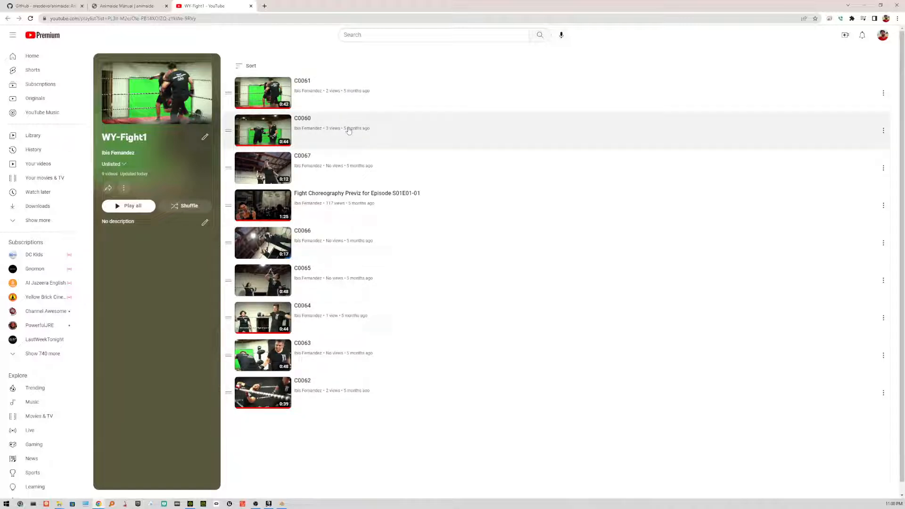
click(349, 130)
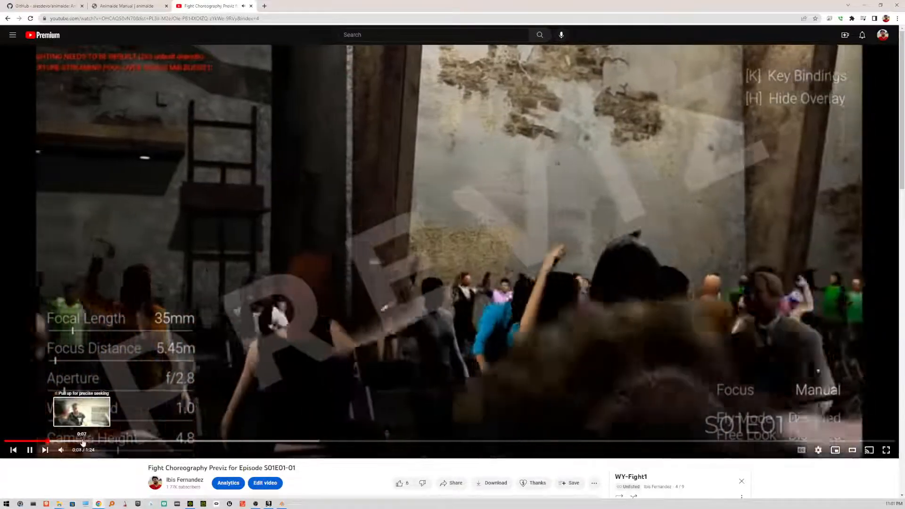
click(84, 440)
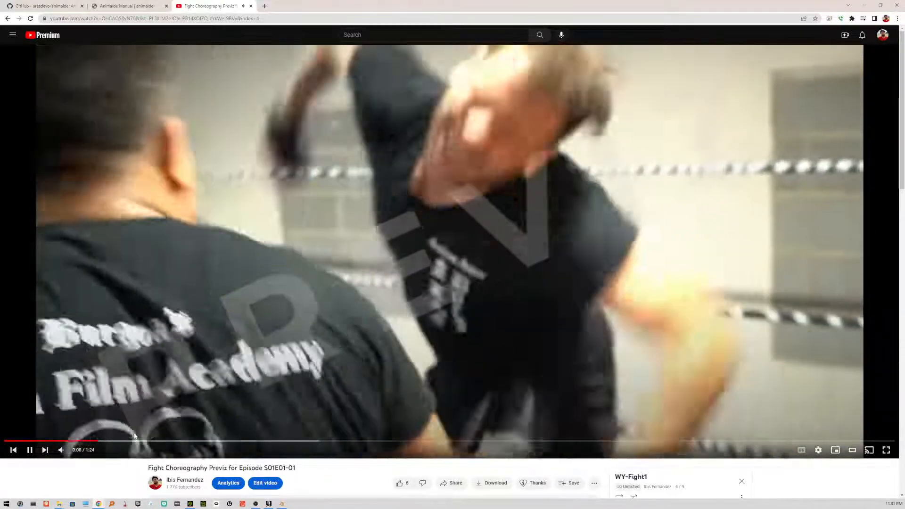